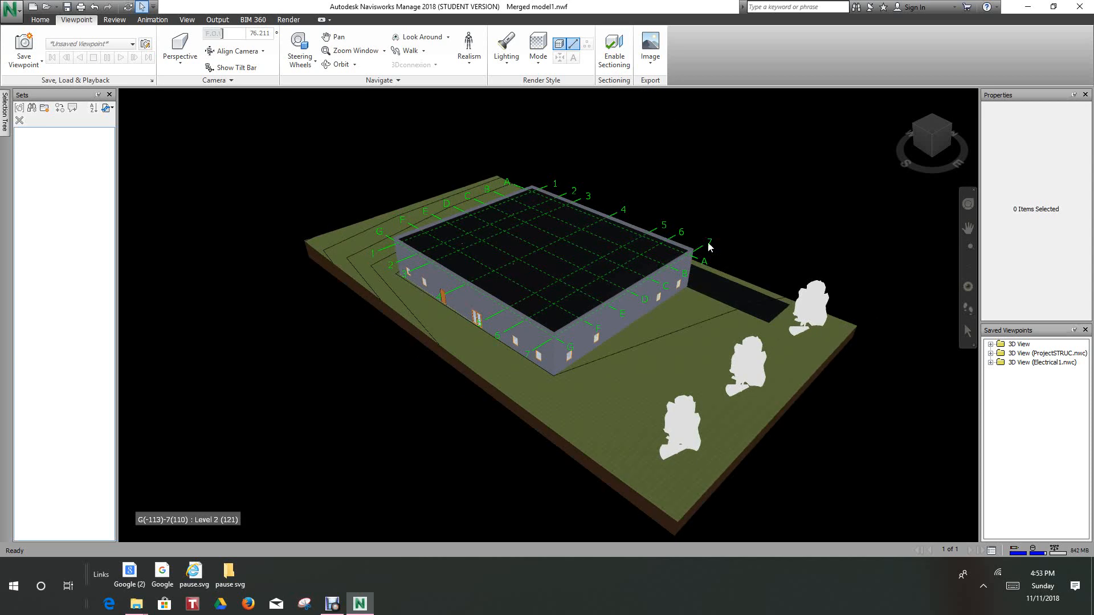
Open the TimeLiner window and place it below the building model so both stay in view
{"action": "scroll", "coordinate": [636, 200], "scroll_direction": "up", "scroll_amount": 1}
{"action": "middle_click_drag", "start_coordinate": [652, 183], "coordinate": [624, 180]}
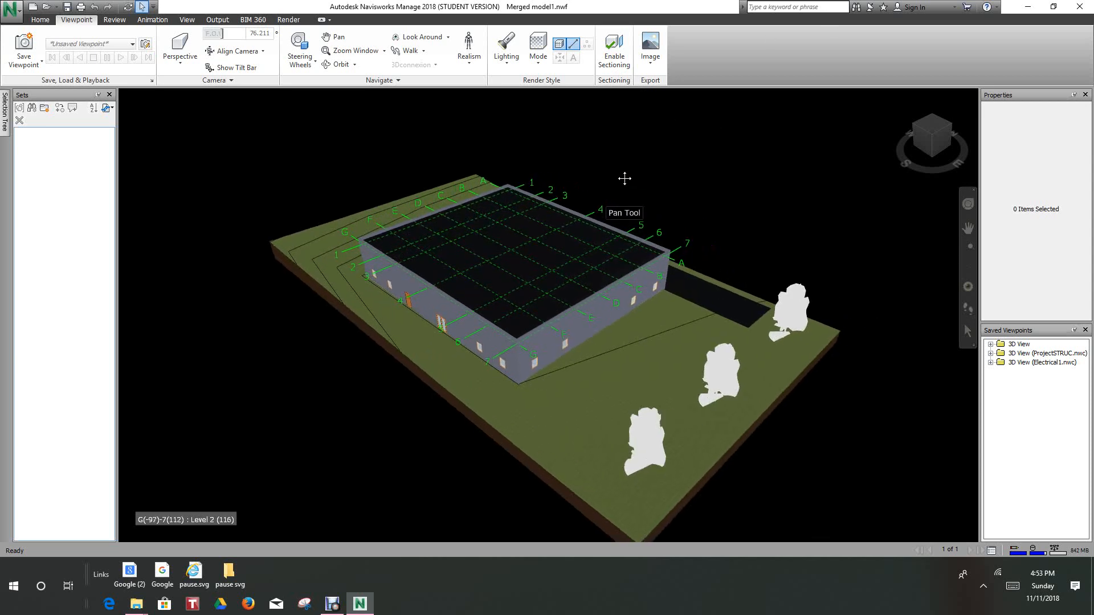
{"action": "left_click", "coordinate": [43, 21]}
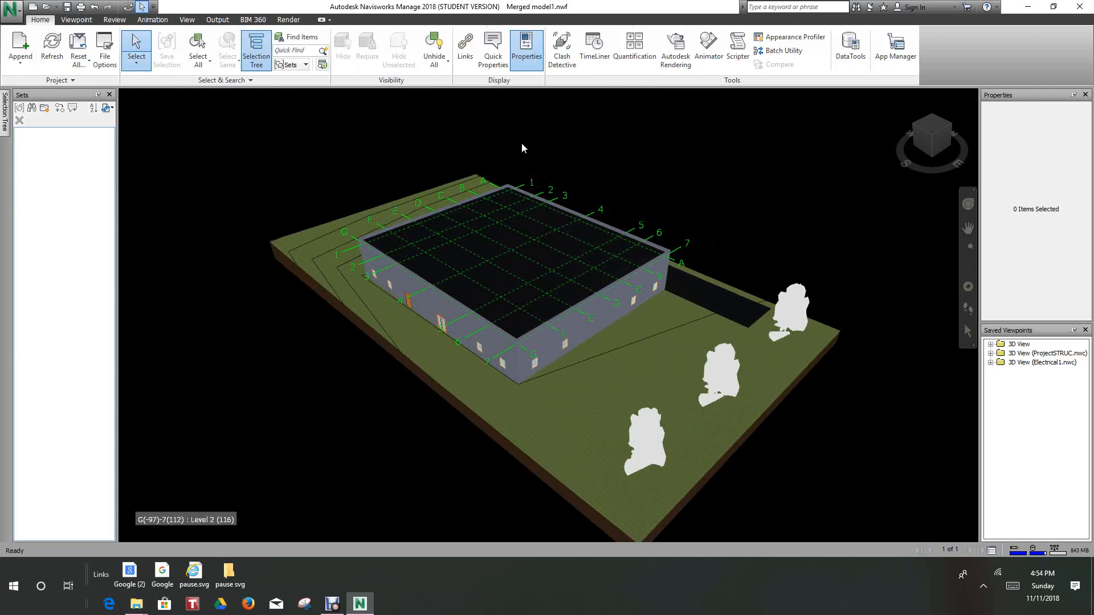
{"action": "left_click", "coordinate": [594, 48]}
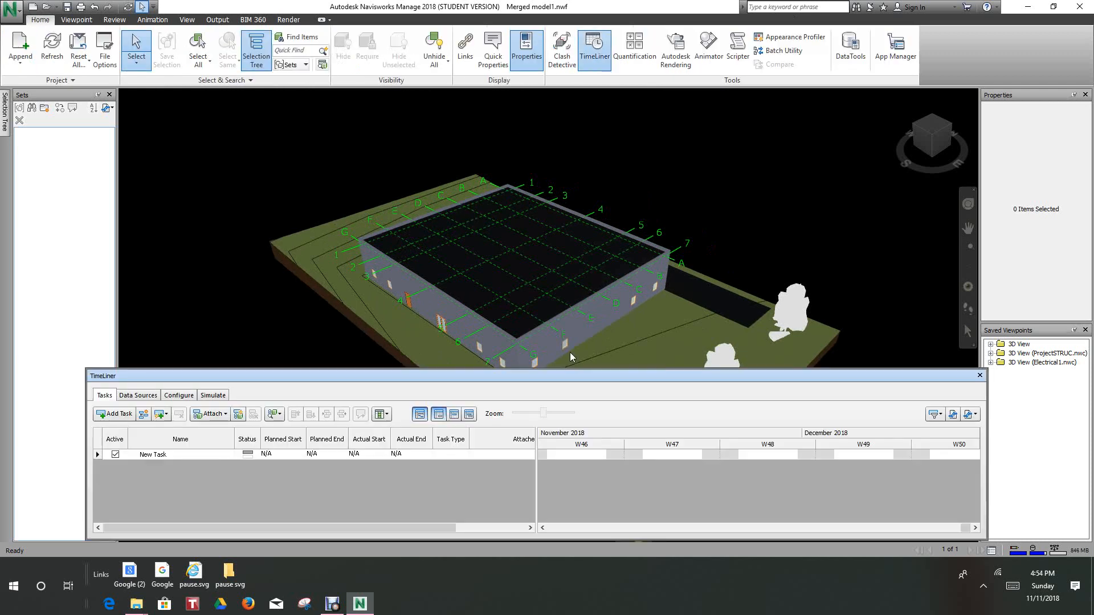
{"action": "mouse_move", "coordinate": [573, 375]}
{"action": "left_mouse_down"}
{"action": "mouse_move", "coordinate": [563, 353]}
{"action": "mouse_move", "coordinate": [560, 374]}
{"action": "left_mouse_up"}
{"action": "scroll", "coordinate": [372, 274], "scroll_direction": "down", "scroll_amount": 3}
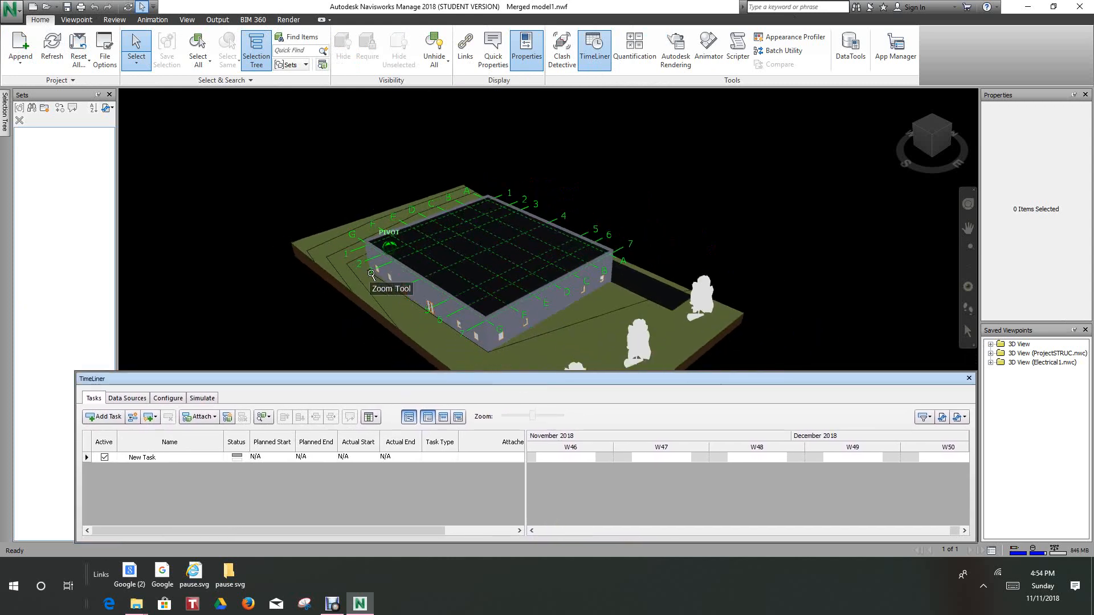
{"action": "middle_click_drag", "start_coordinate": [264, 317], "coordinate": [281, 262]}
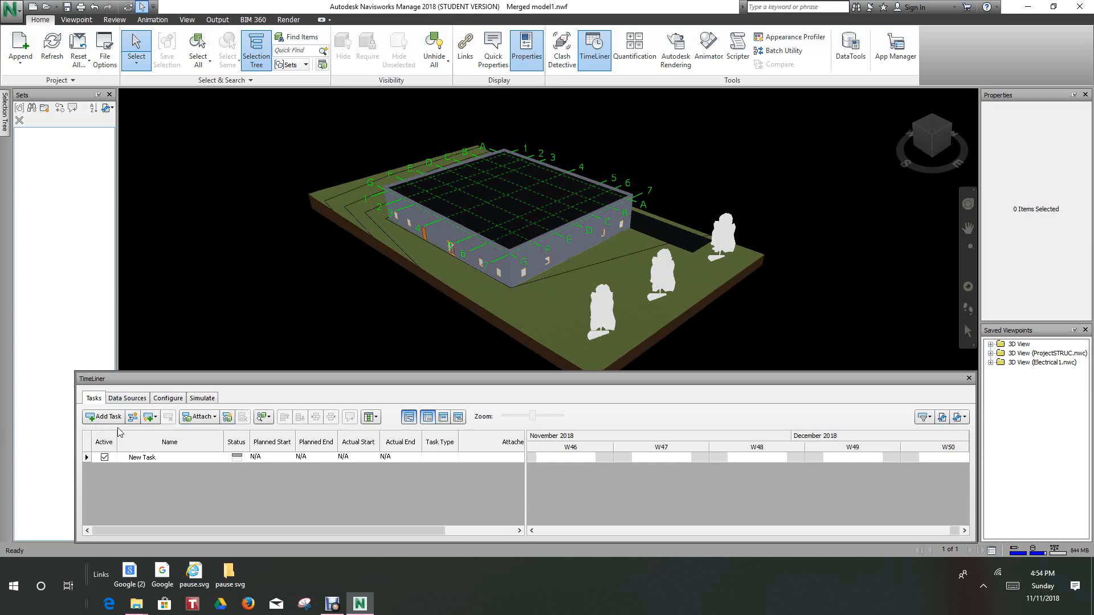
Look through TimeLiner's data sources, task type configuration and simulation settings, ending on the task type configuration
{"action": "left_click", "coordinate": [131, 400]}
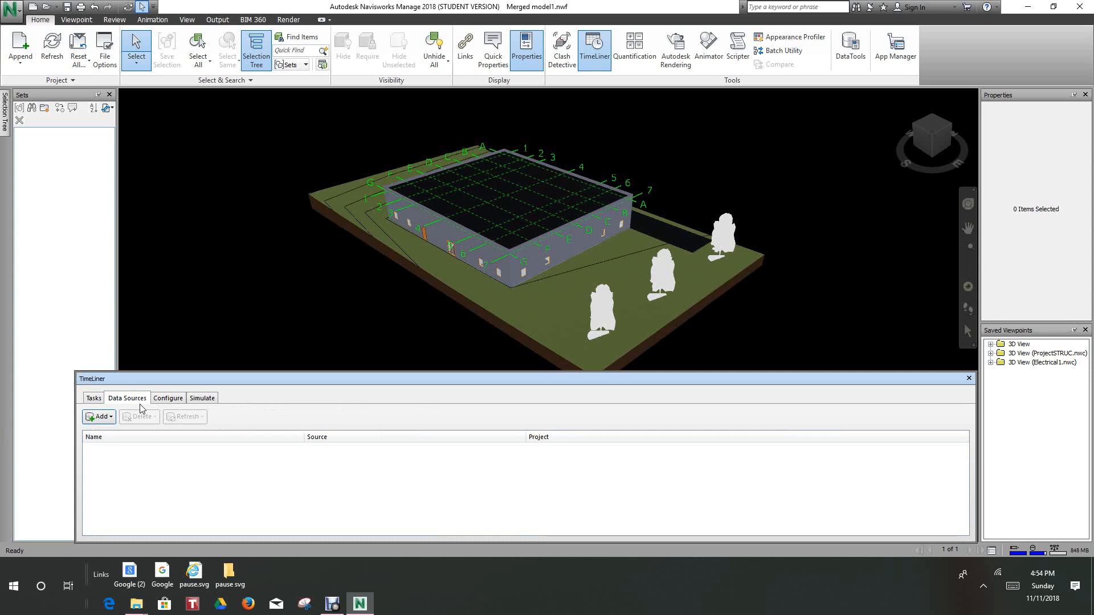
{"action": "left_click", "coordinate": [167, 398]}
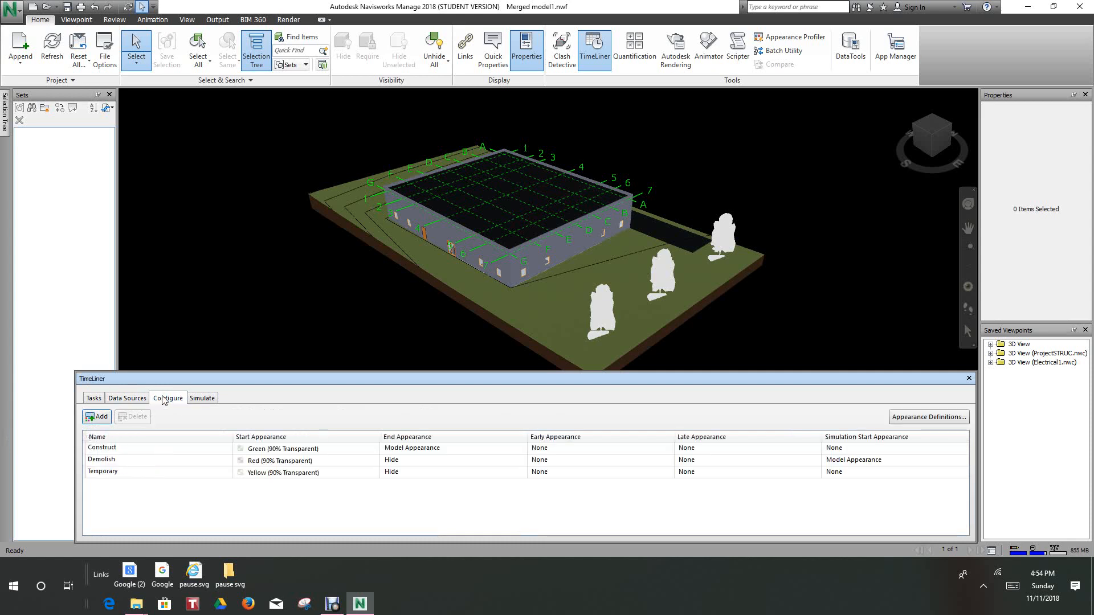
{"action": "left_click", "coordinate": [202, 399]}
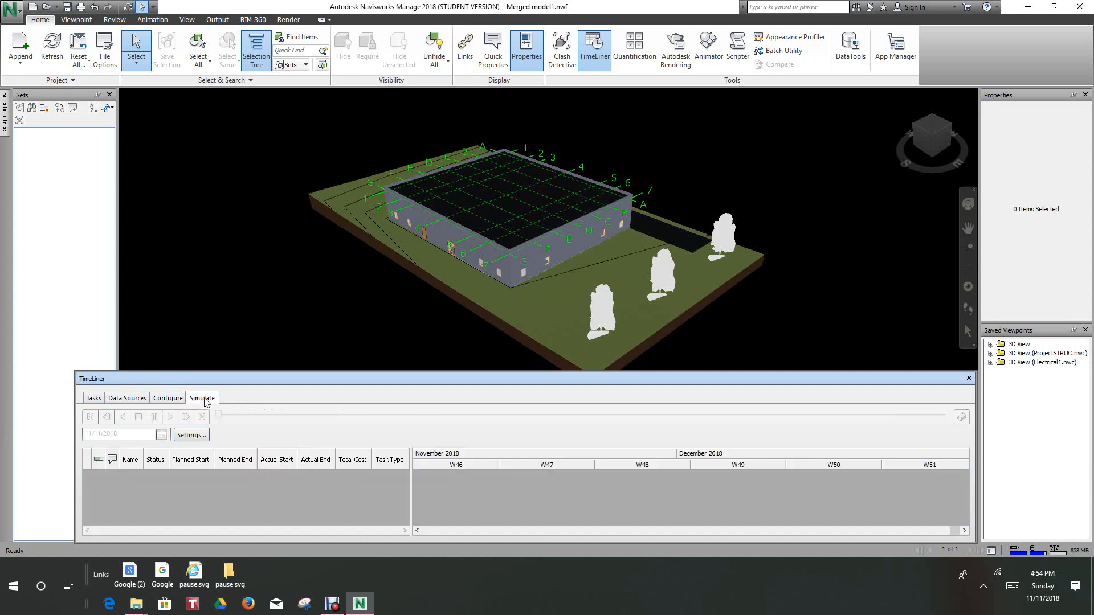
{"action": "left_click", "coordinate": [165, 400]}
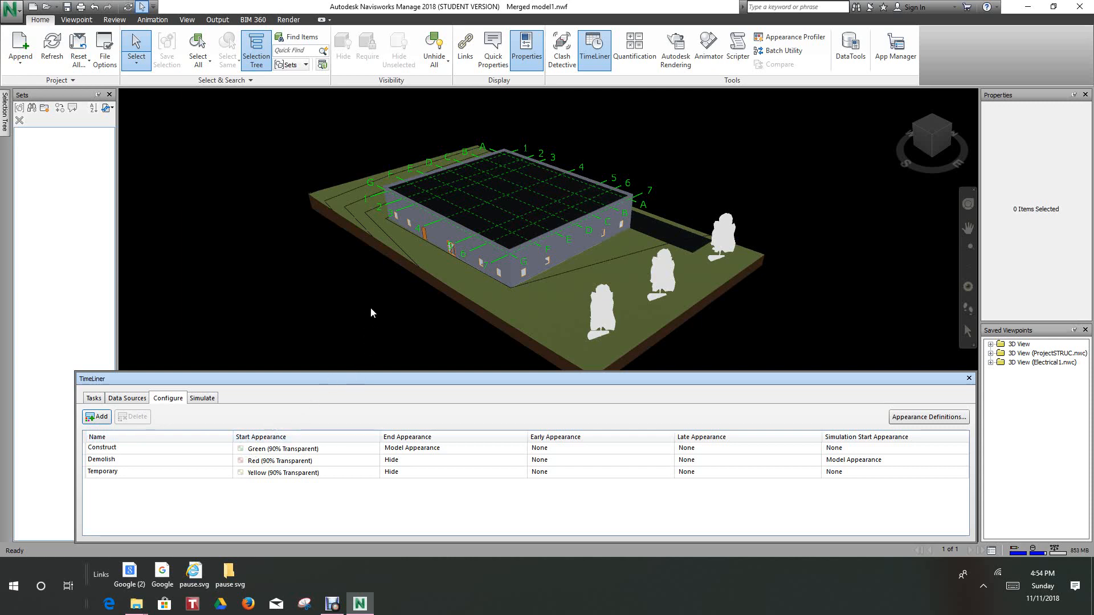
{"action": "scroll", "coordinate": [316, 304], "scroll_direction": "down", "scroll_amount": 1}
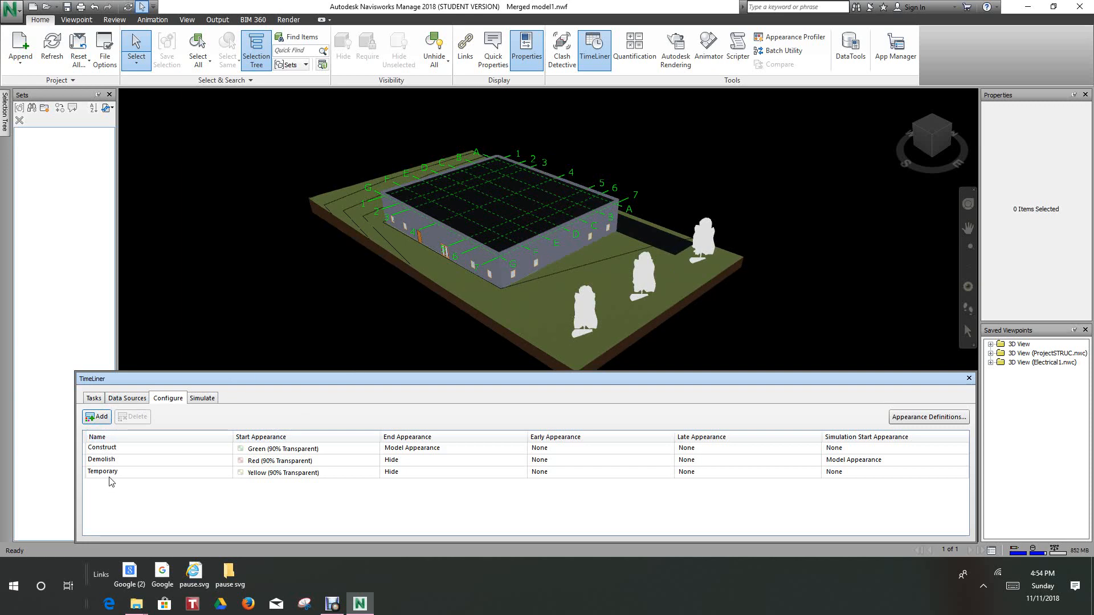
Add a new appearance definition named Existing to TimeLiner's appearance definitions
{"action": "left_click", "coordinate": [907, 418]}
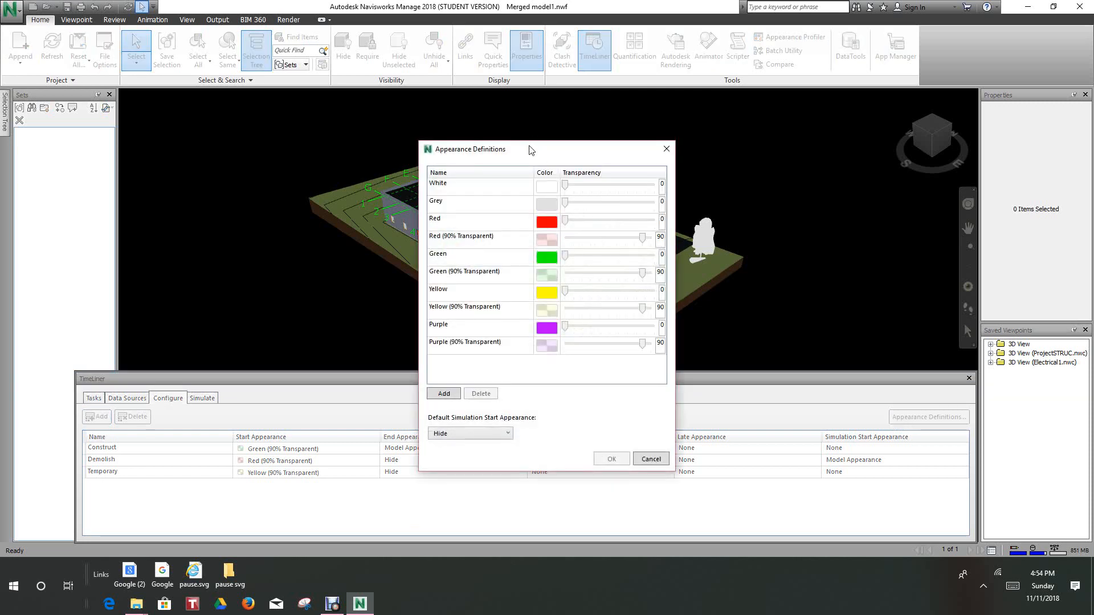
{"action": "left_click_drag", "start_coordinate": [529, 150], "coordinate": [352, 149]}
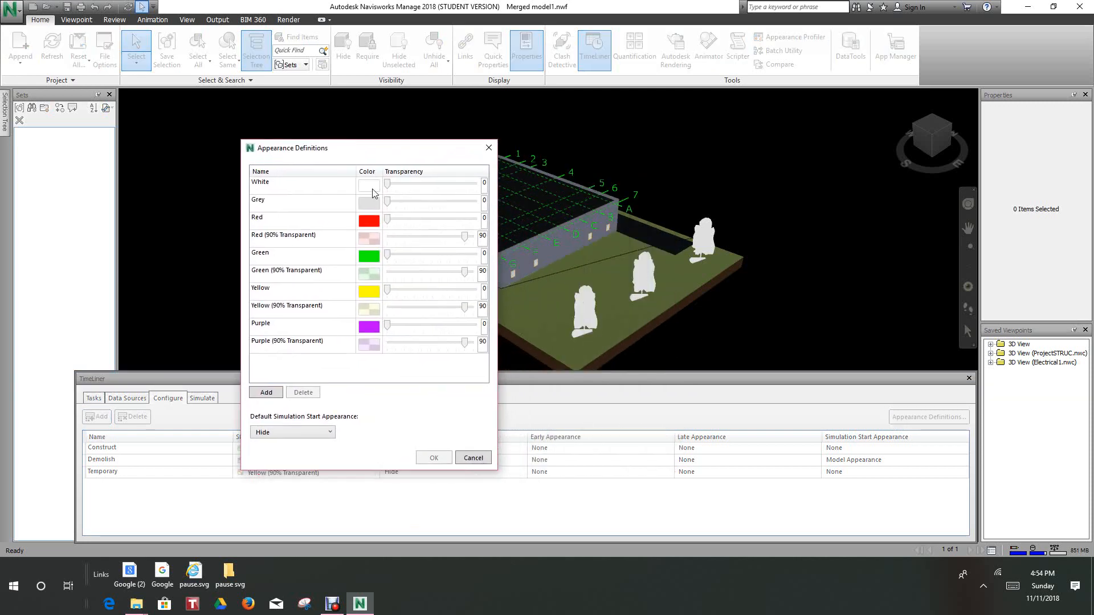
{"action": "left_click", "coordinate": [265, 396]}
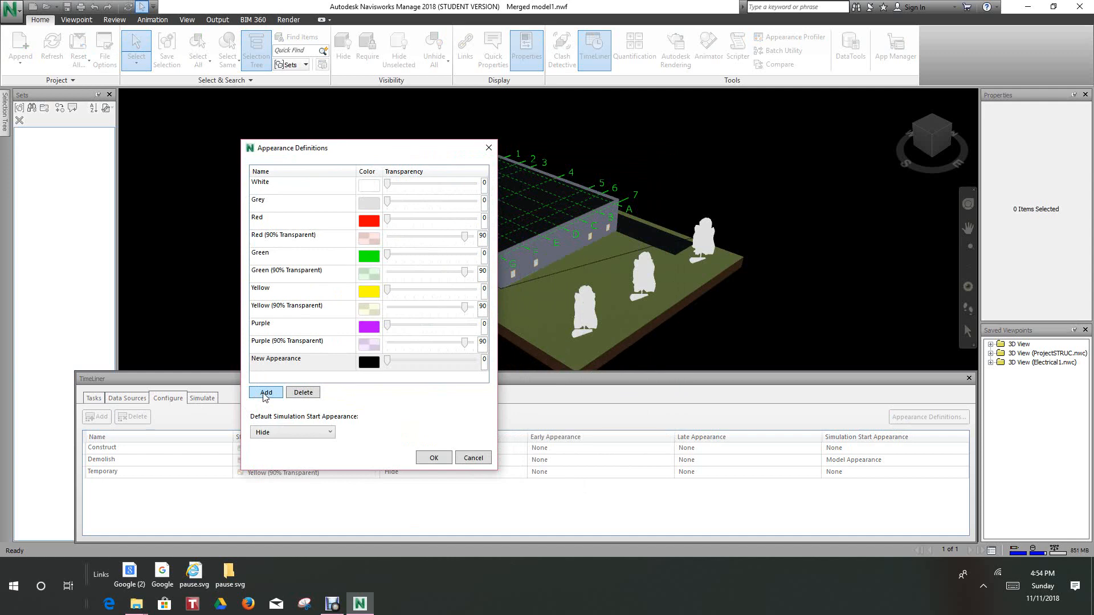
{"action": "left_click", "coordinate": [282, 363]}
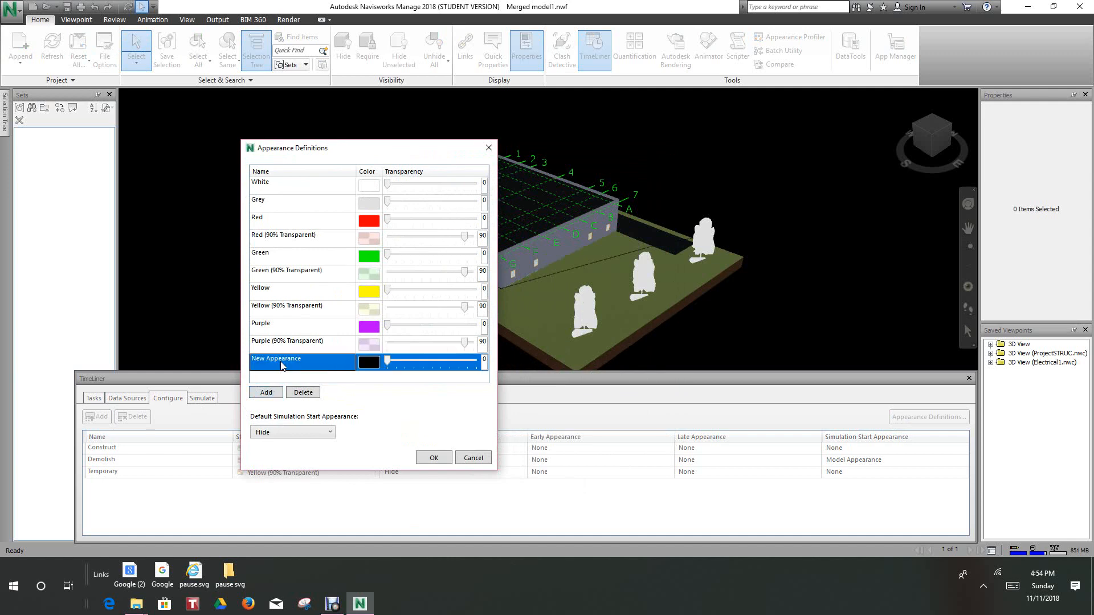
{"action": "left_click", "coordinate": [303, 362]}
{"action": "left_click_drag", "start_coordinate": [296, 360], "coordinate": [241, 362]}
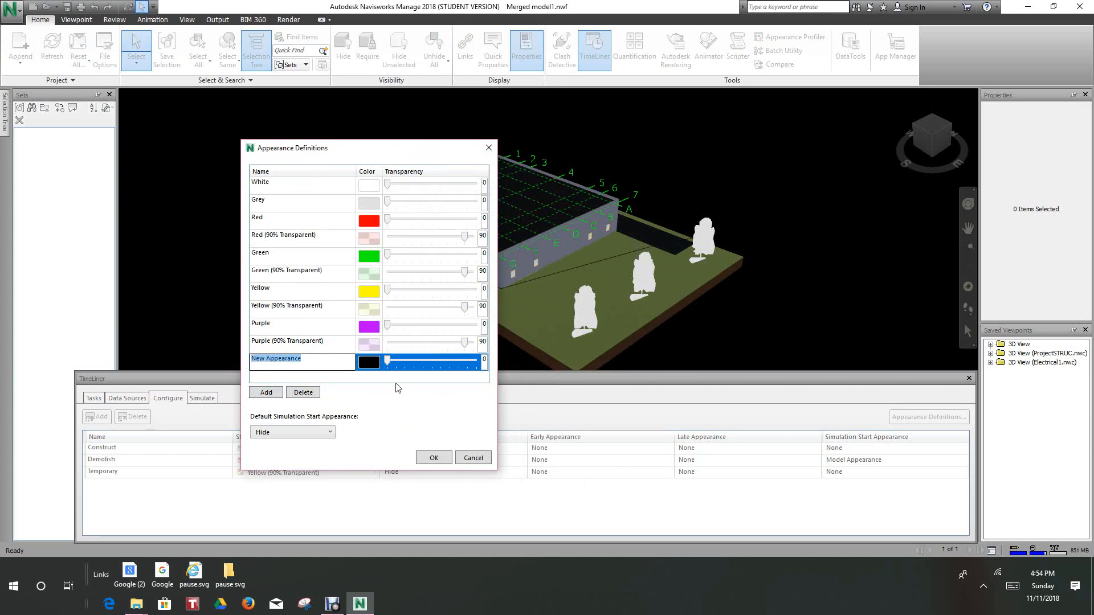
{"action": "type", "text": "Existing"}
Set the Existing appearance to light grey with 52 transparency, keep Hide as the default simulation start appearance, and accept the definitions
{"action": "left_click", "coordinate": [374, 363]}
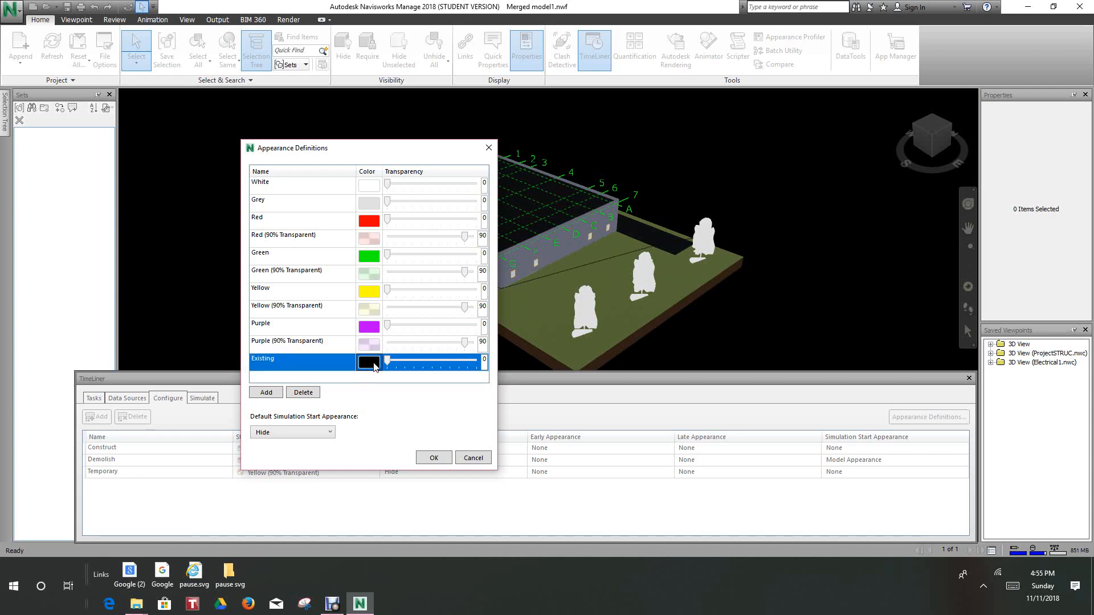
{"action": "left_click", "coordinate": [373, 364]}
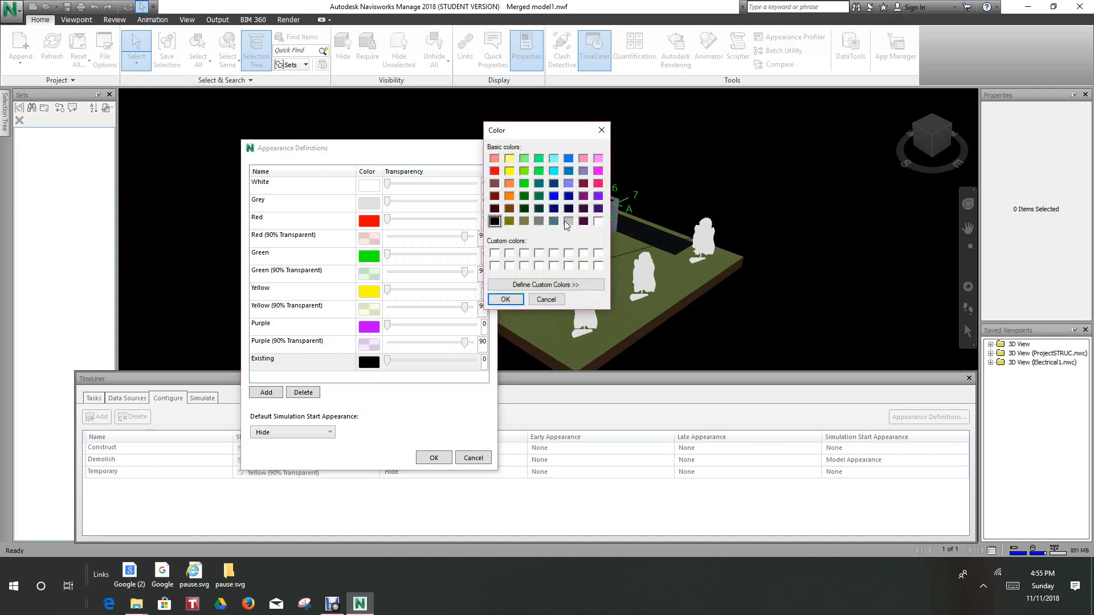
{"action": "left_click", "coordinate": [568, 222]}
{"action": "left_click", "coordinate": [505, 299]}
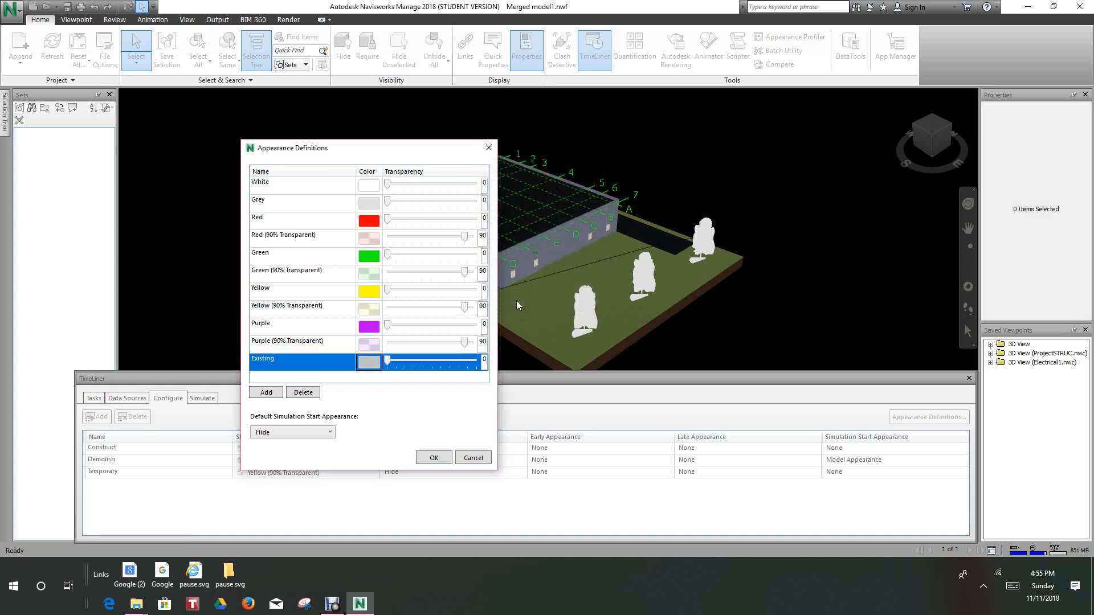
{"action": "left_click_drag", "start_coordinate": [387, 366], "coordinate": [433, 364]}
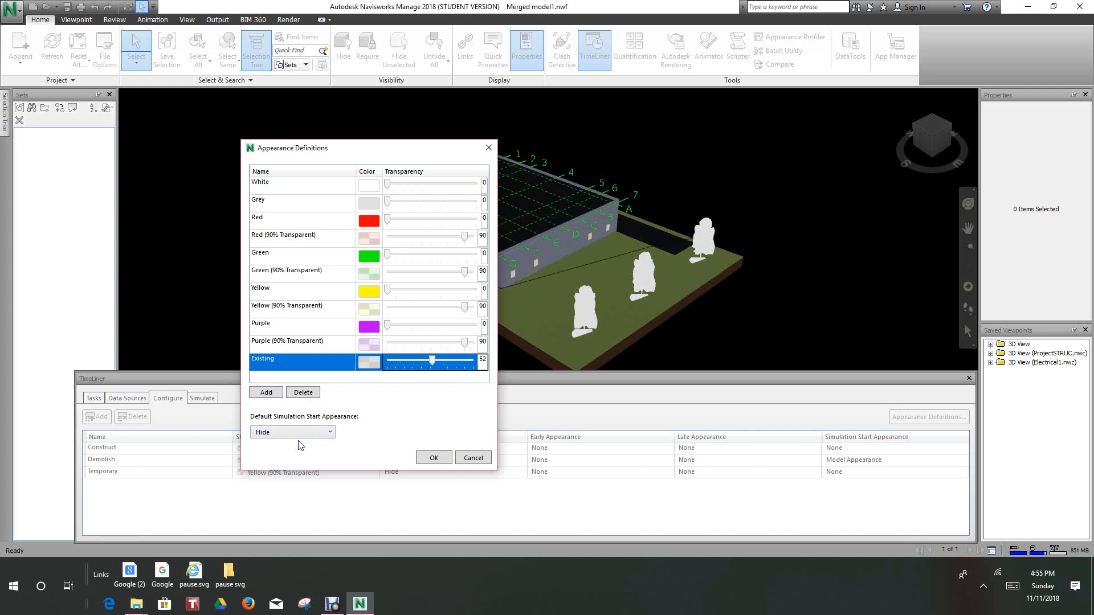
{"action": "left_click", "coordinate": [330, 432]}
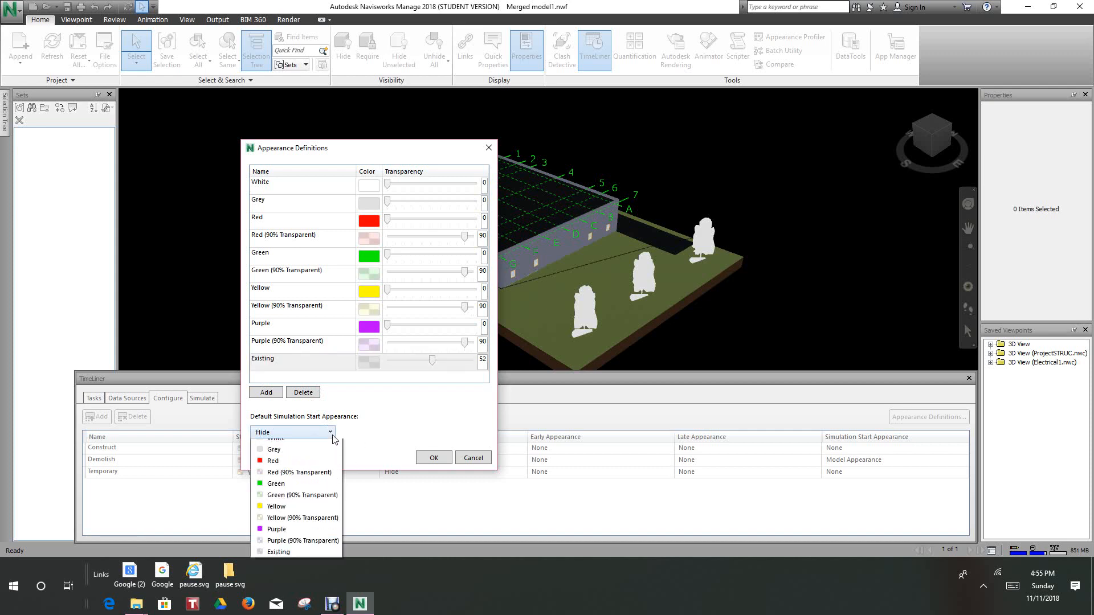
{"action": "left_click", "coordinate": [333, 434]}
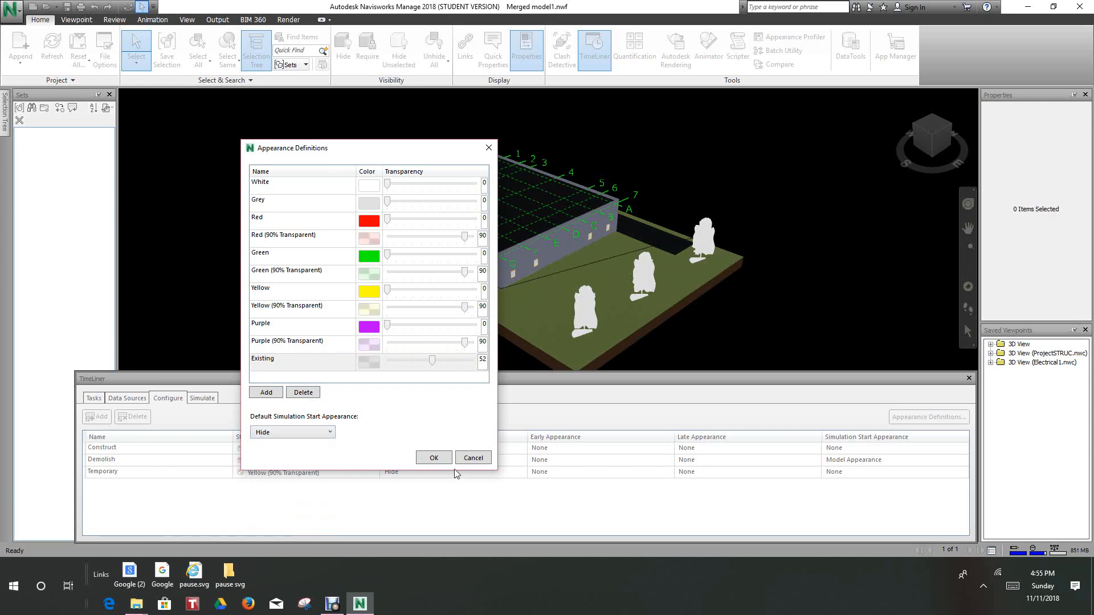
{"action": "left_click", "coordinate": [434, 458]}
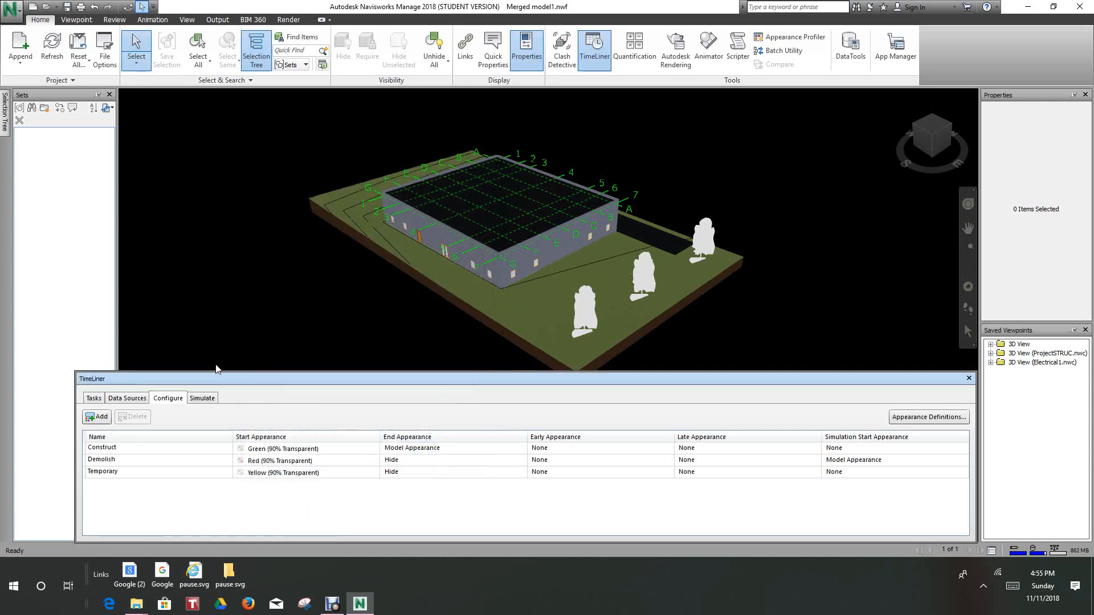
Add a new TimeLiner task type named Existing
{"action": "left_click", "coordinate": [102, 420]}
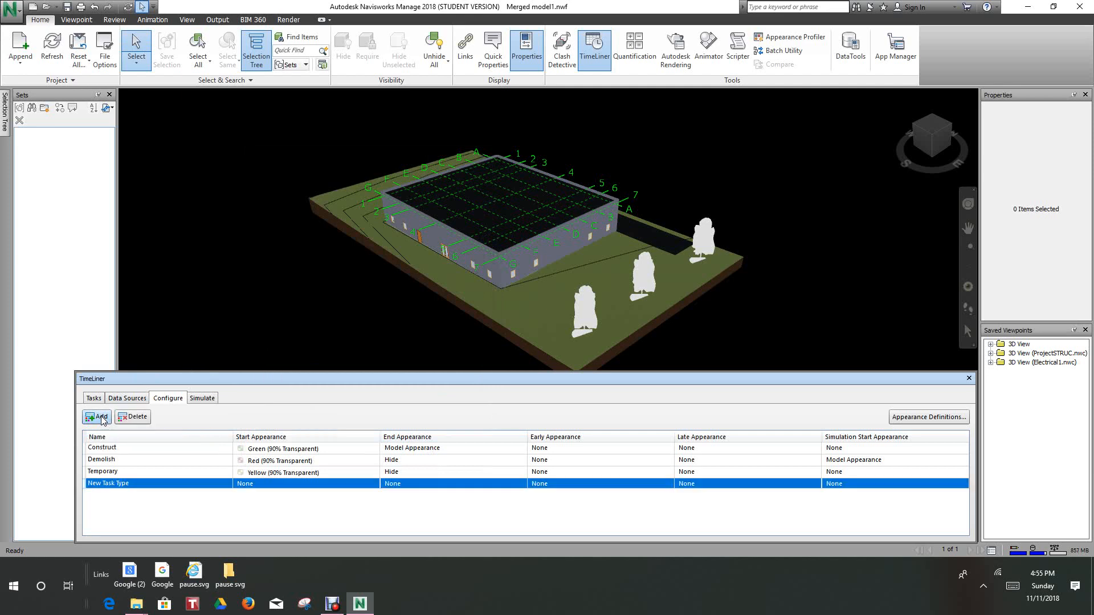
{"action": "left_click", "coordinate": [131, 485]}
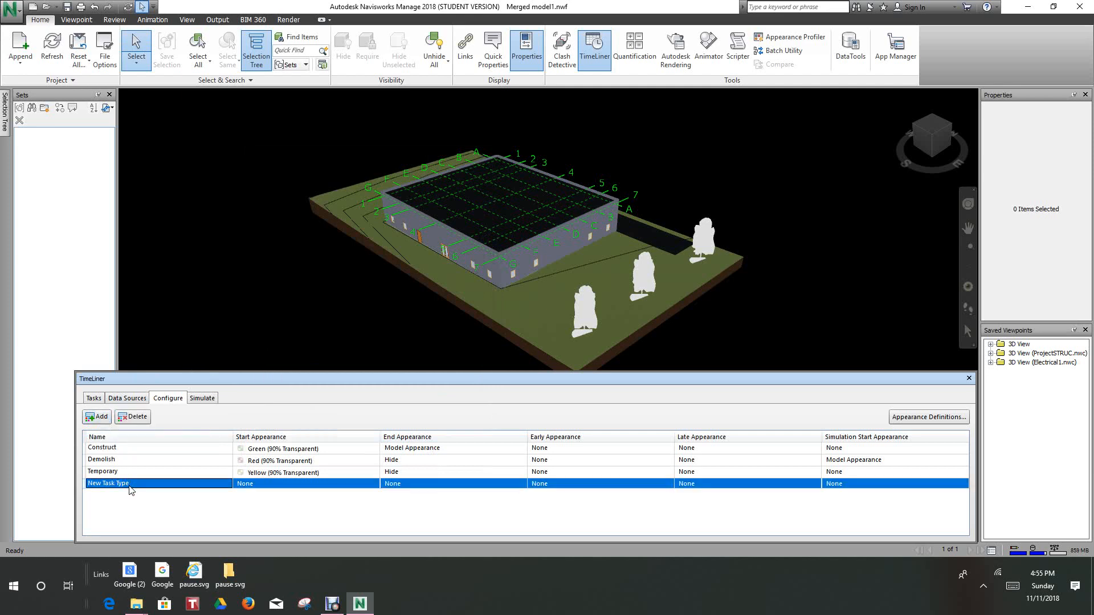
{"action": "left_click", "coordinate": [130, 484]}
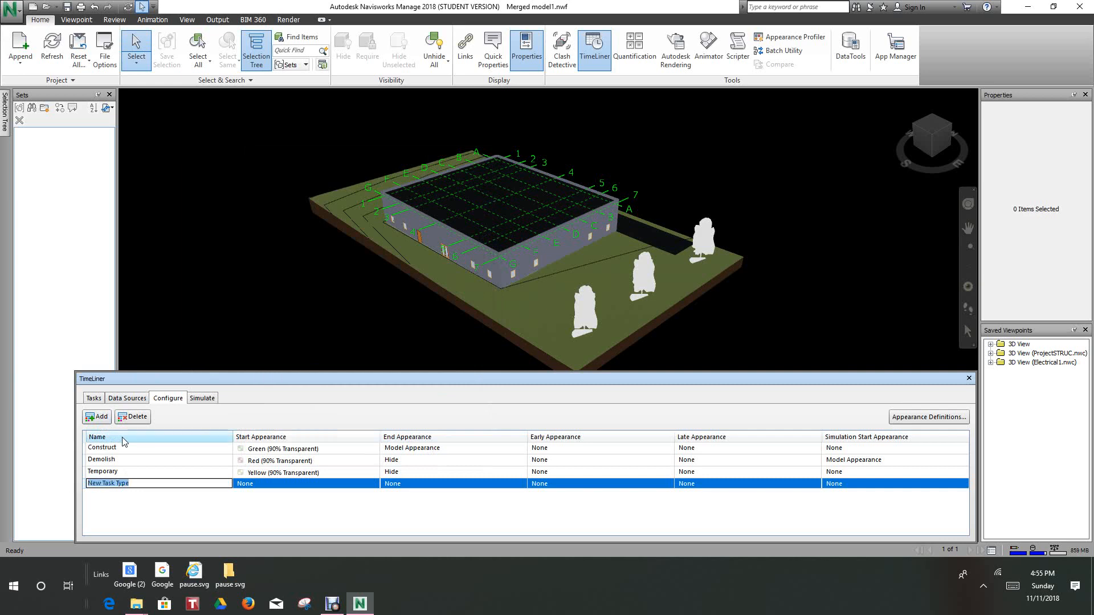
{"action": "type", "text": "Existing"}
{"action": "key", "text": "Return"}
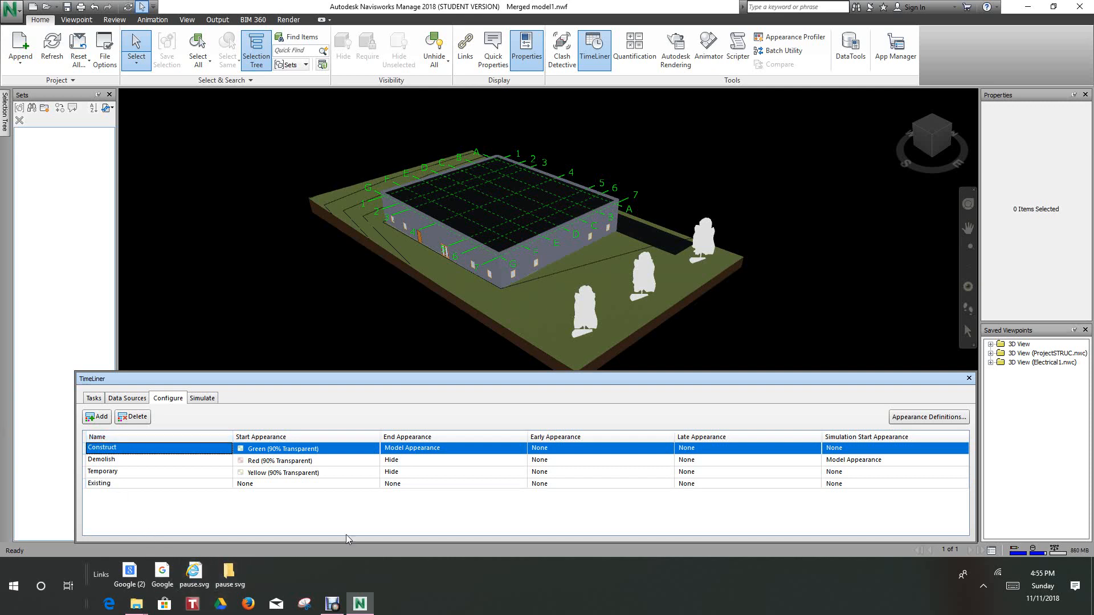
Set the Existing task type's start appearance to Existing and its end appearance to Model Appearance
{"action": "left_click", "coordinate": [375, 484]}
{"action": "left_click", "coordinate": [375, 484]}
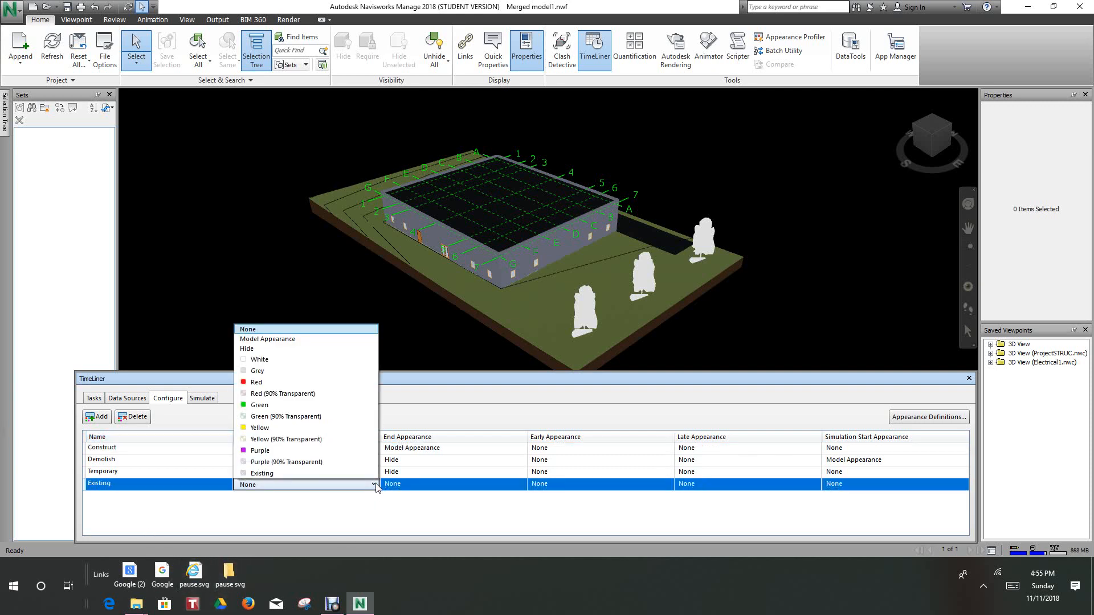
{"action": "left_click", "coordinate": [270, 474]}
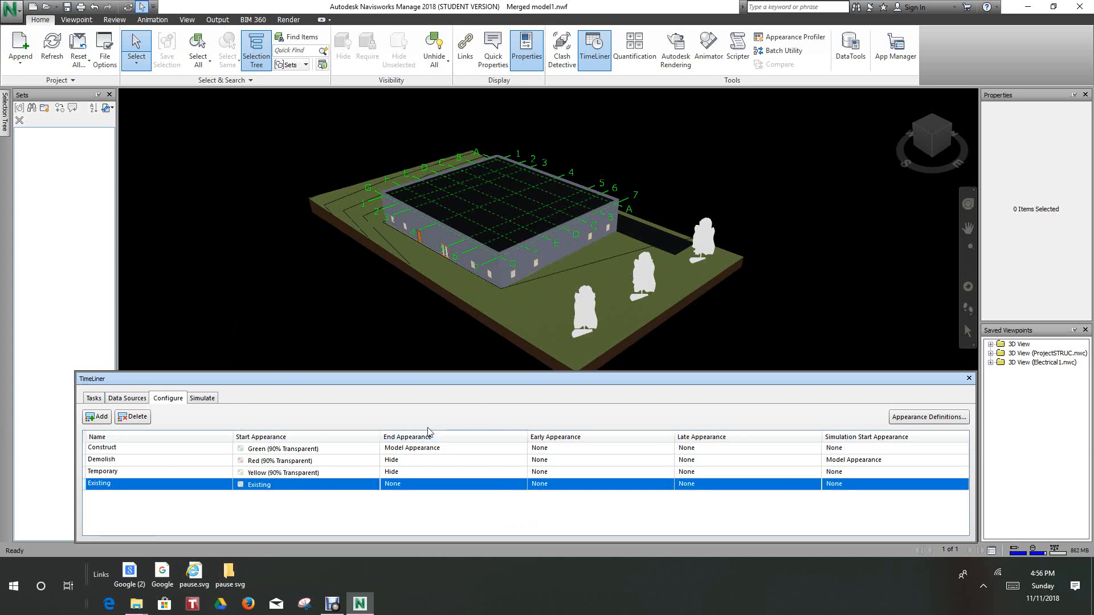
{"action": "left_click", "coordinate": [521, 484]}
{"action": "left_click", "coordinate": [521, 485]}
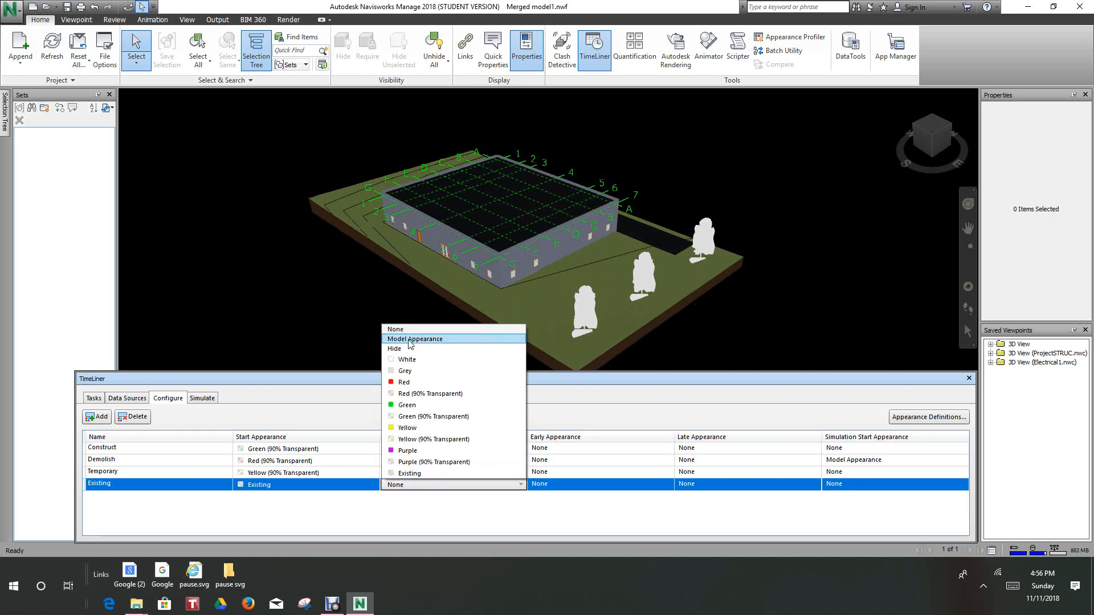
{"action": "left_click", "coordinate": [402, 339]}
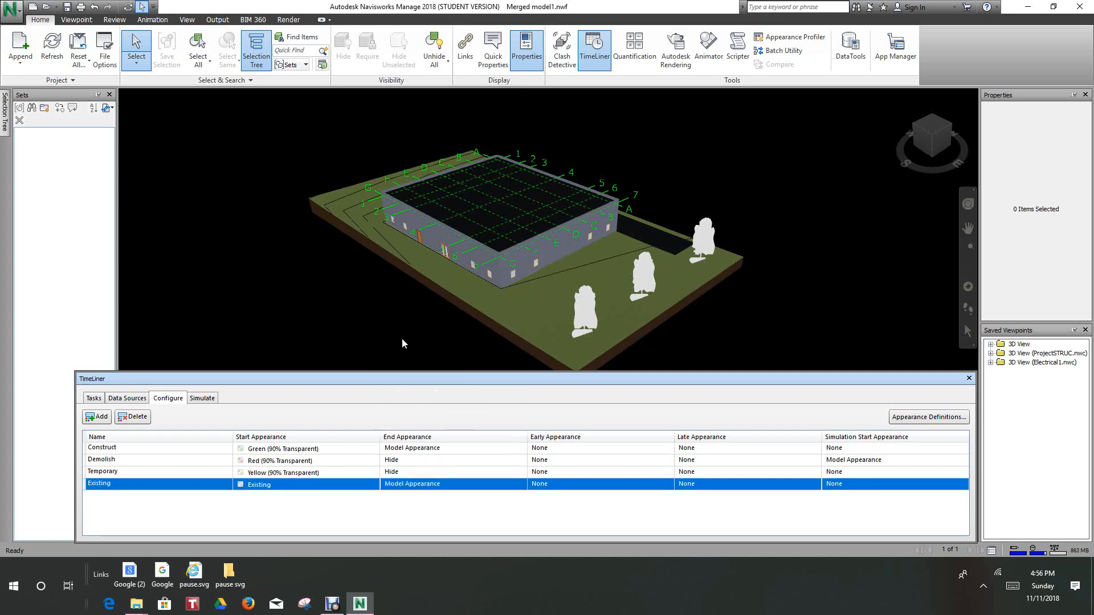
{"action": "left_click", "coordinate": [347, 348]}
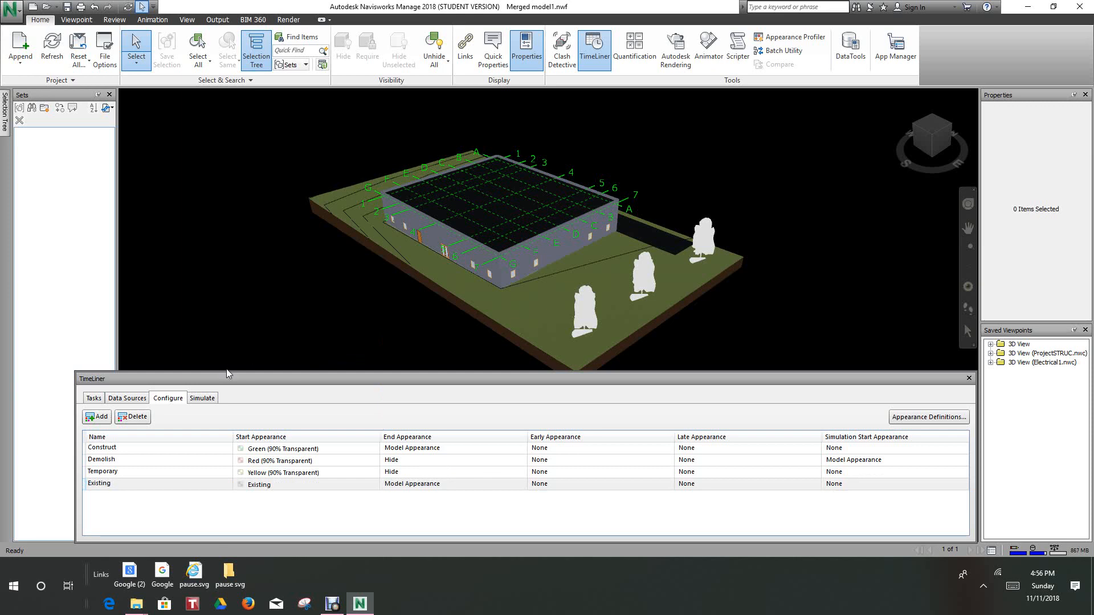
Add a TimeLiner task to the task list and name it Site Work
{"action": "scroll", "coordinate": [246, 308], "scroll_direction": "down", "scroll_amount": 2}
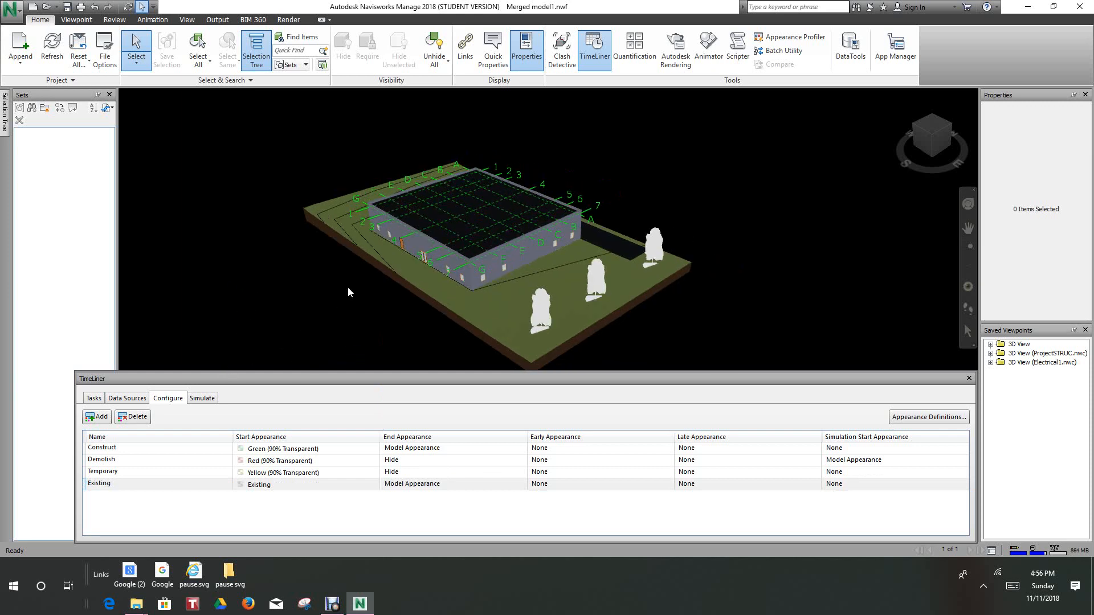
{"action": "middle_click_drag", "start_coordinate": [349, 290], "coordinate": [378, 266]}
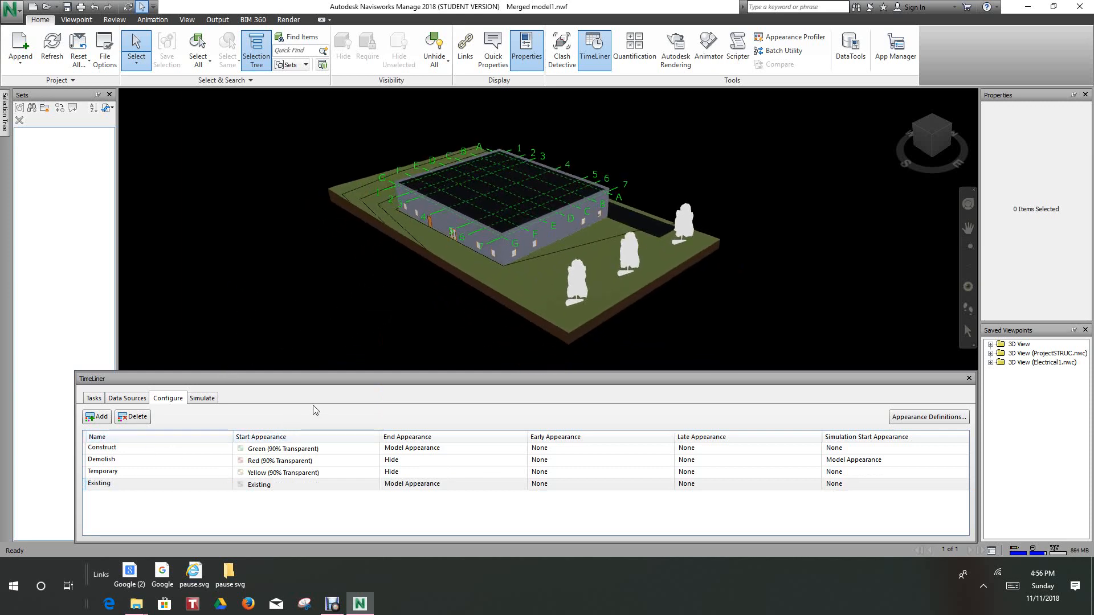
{"action": "left_click", "coordinate": [92, 399]}
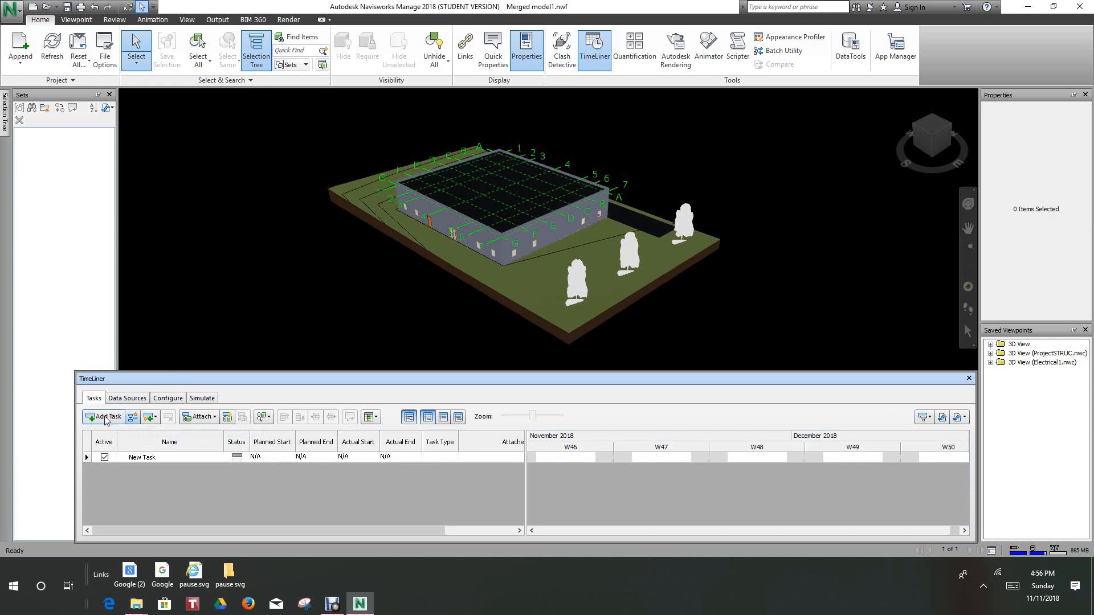
{"action": "left_click", "coordinate": [148, 459]}
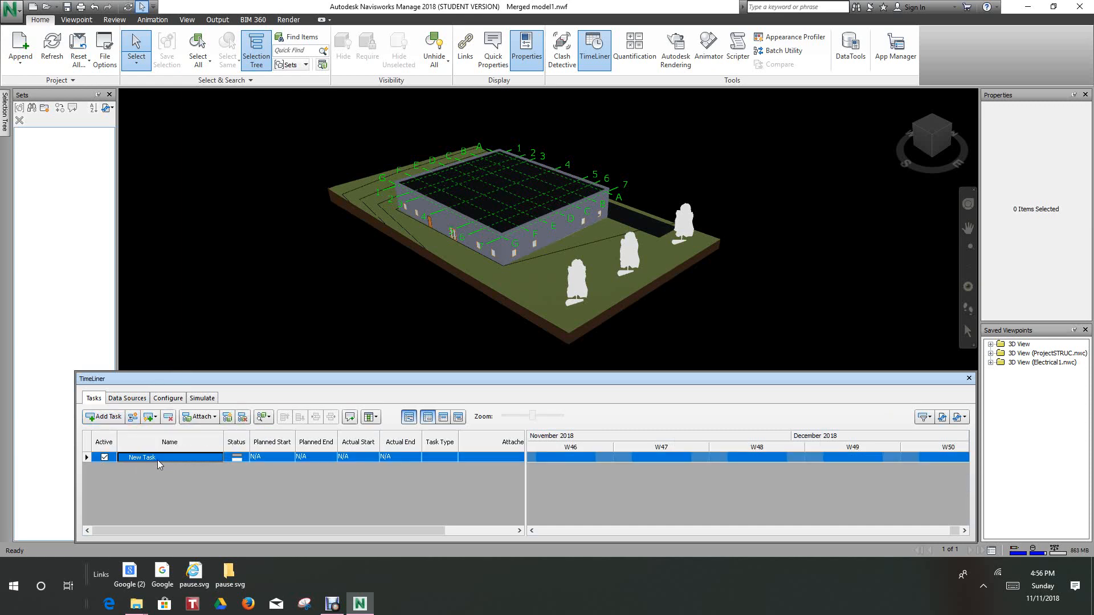
{"action": "left_click", "coordinate": [157, 458]}
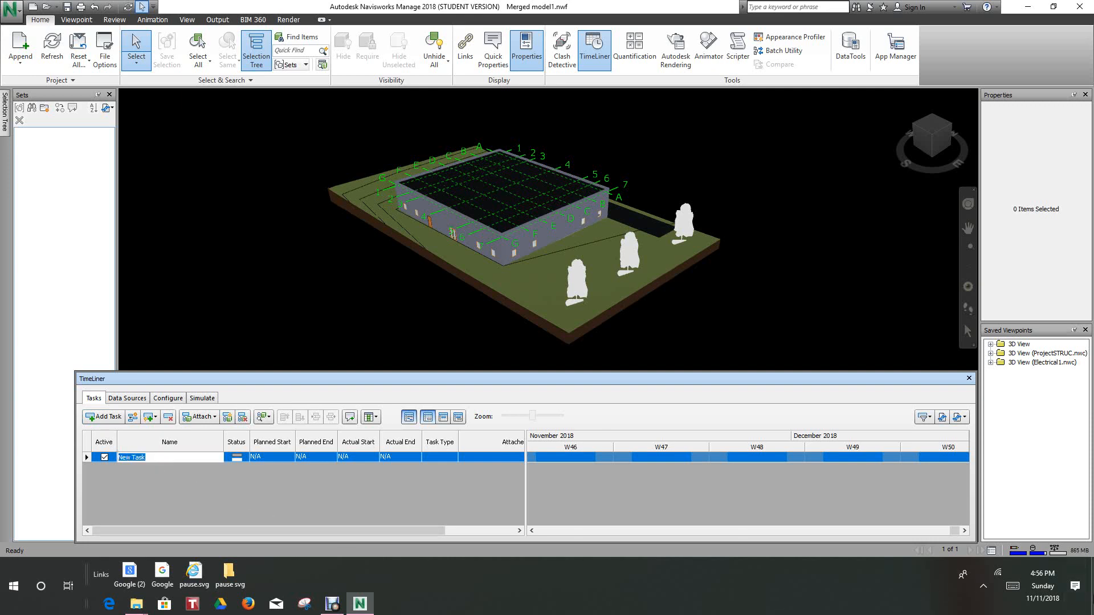
{"action": "type", "text": "Site Work"}
Set the Site Work task's planned start to 11/11/2018 and its planned end to 11/13/2018
{"action": "left_click", "coordinate": [288, 457]}
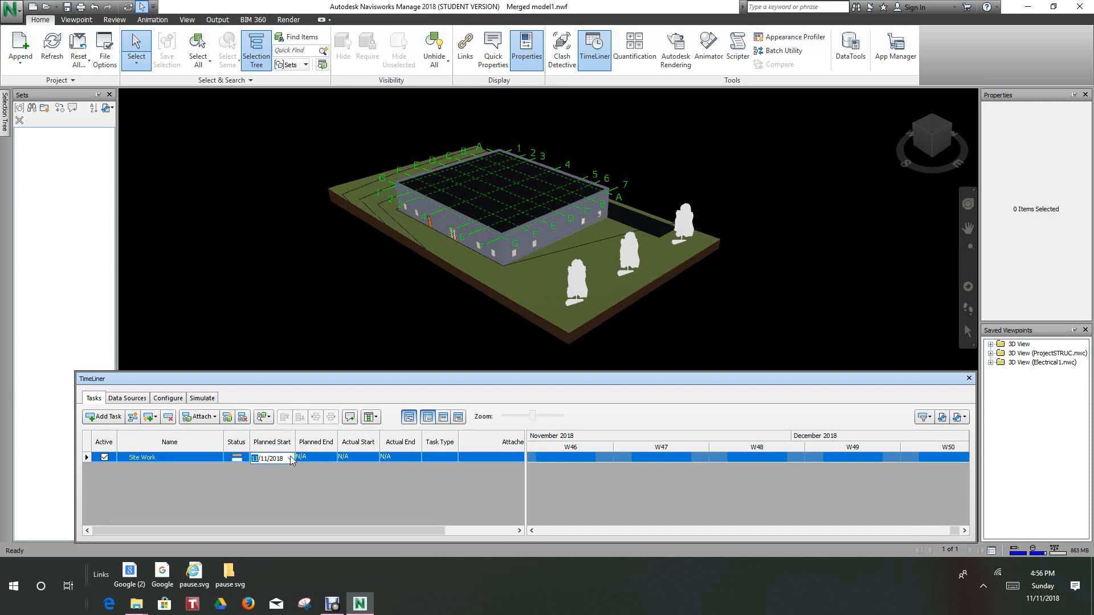
{"action": "left_click", "coordinate": [289, 458]}
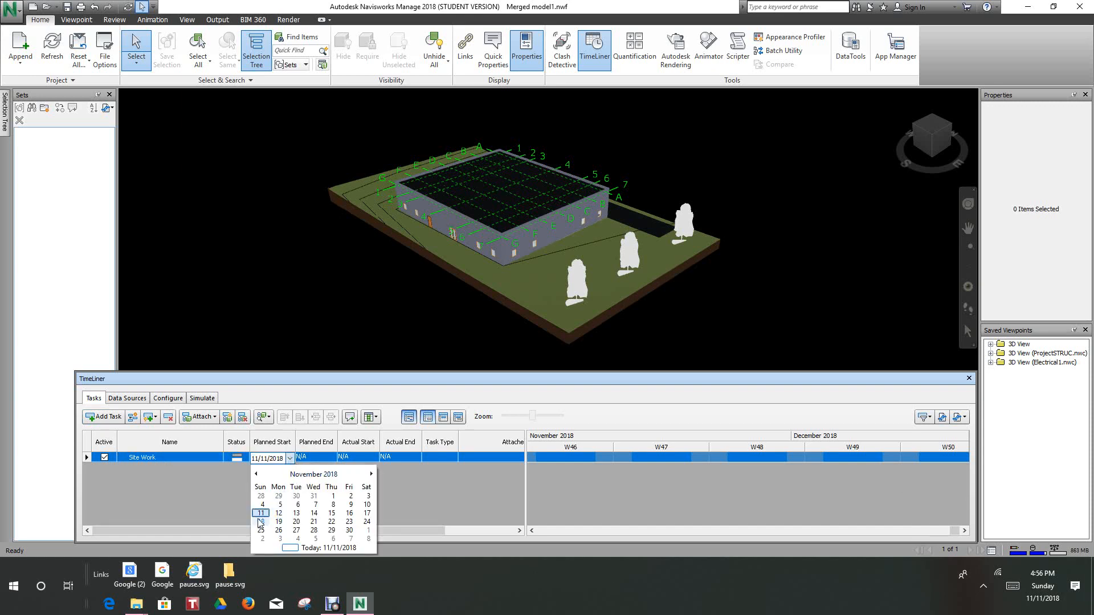
{"action": "left_click", "coordinate": [334, 459]}
{"action": "left_click", "coordinate": [334, 459]}
{"action": "left_click", "coordinate": [333, 459]}
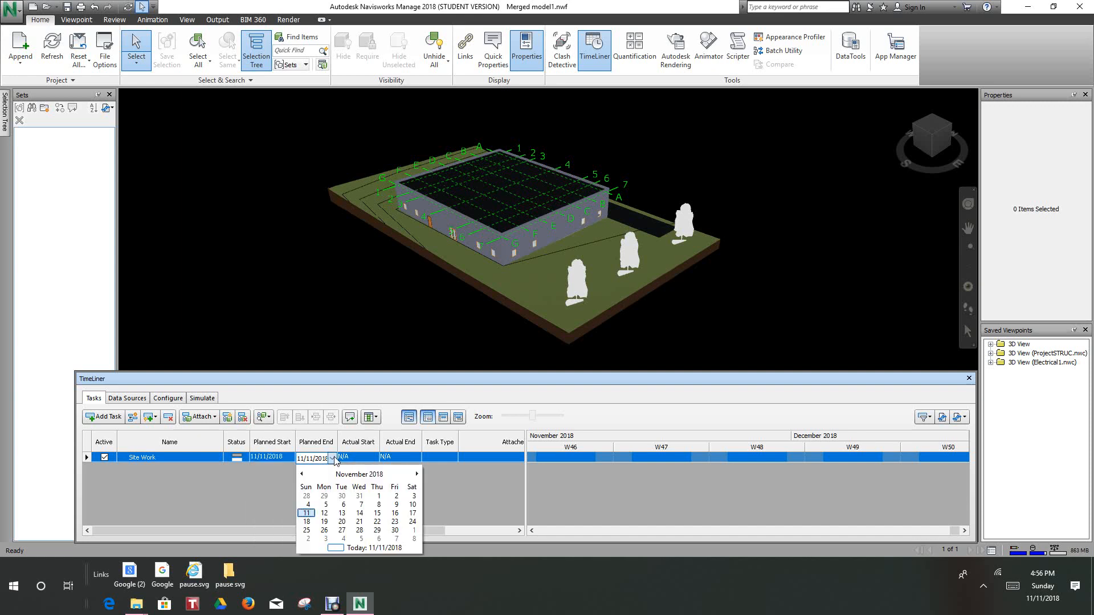
{"action": "left_click", "coordinate": [342, 514]}
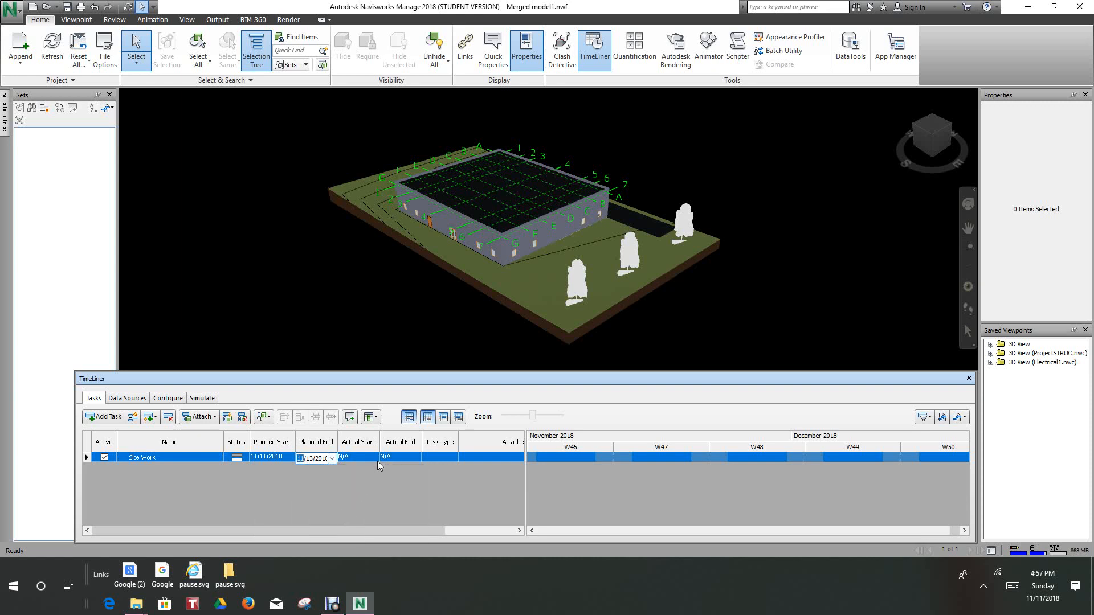
Set the Site Work task's task type to Existing
{"action": "left_click", "coordinate": [452, 460]}
{"action": "left_click", "coordinate": [453, 459]}
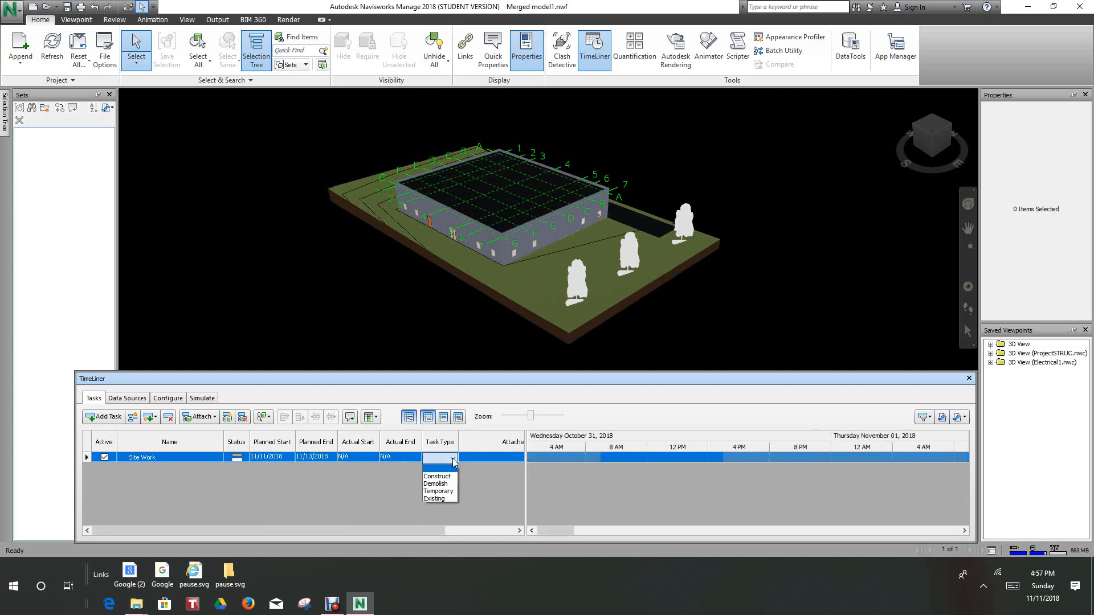
{"action": "left_click", "coordinate": [439, 498]}
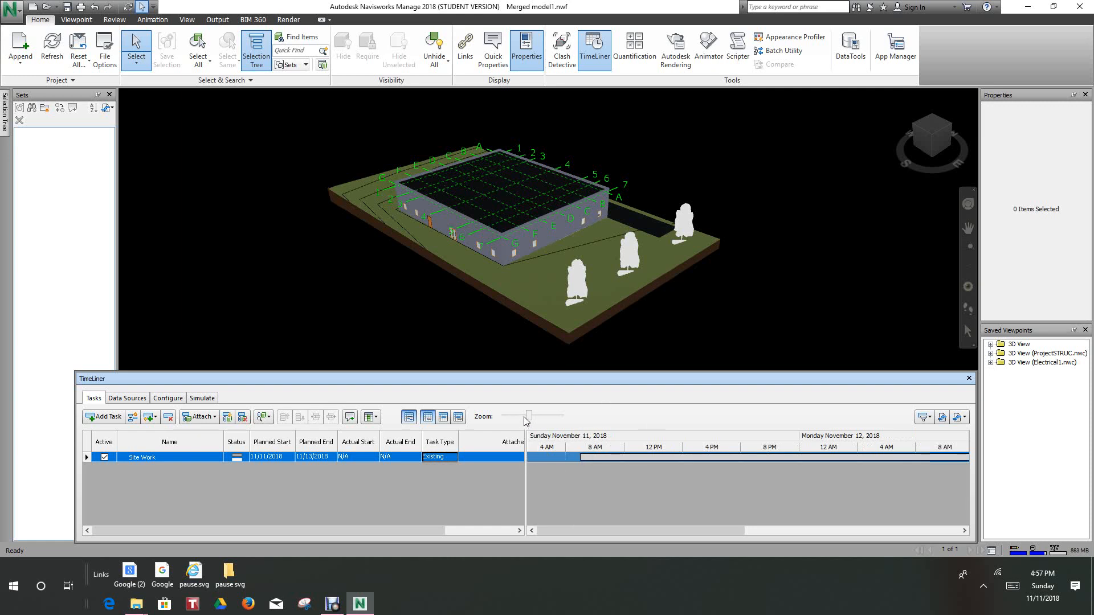
Zoom the Gantt chart all the way out and toggle its display off and back on to compare the layouts
{"action": "left_click_drag", "start_coordinate": [536, 418], "coordinate": [497, 415]}
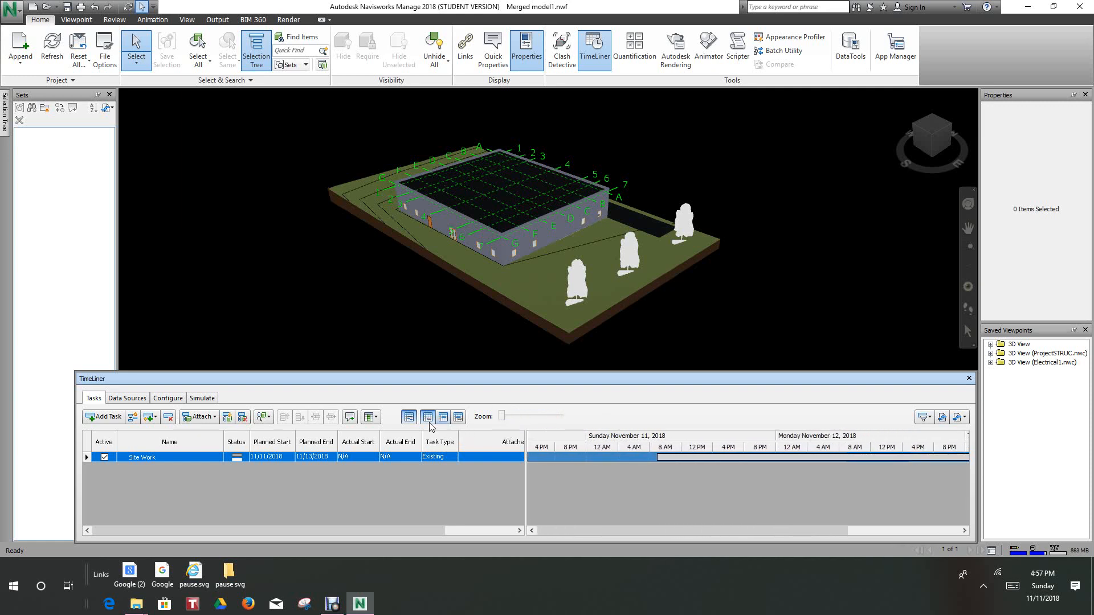
{"action": "left_click", "coordinate": [410, 419]}
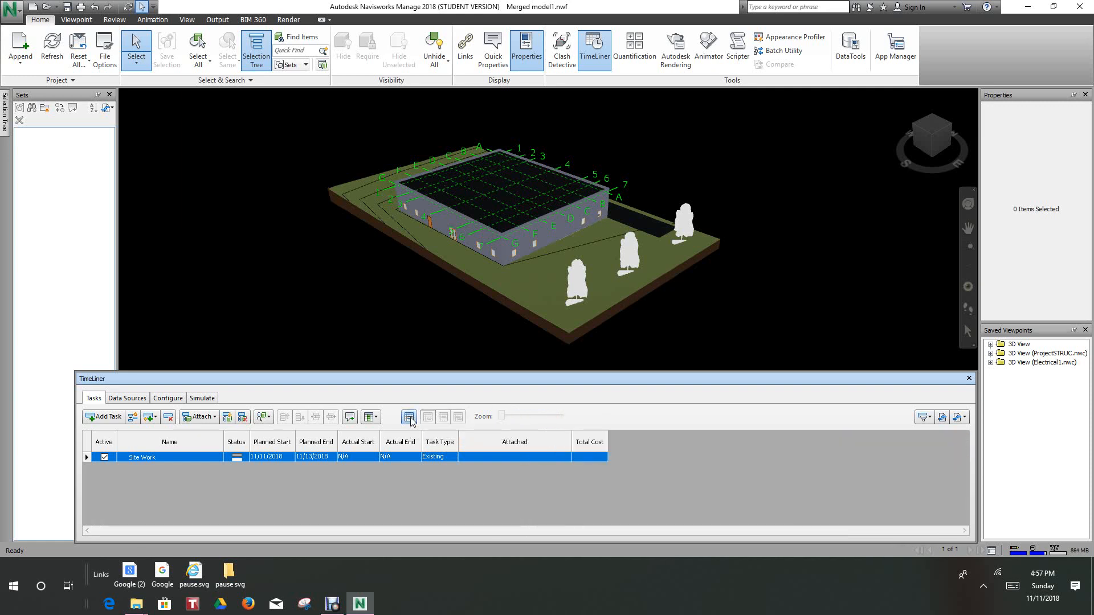
{"action": "left_click", "coordinate": [410, 417]}
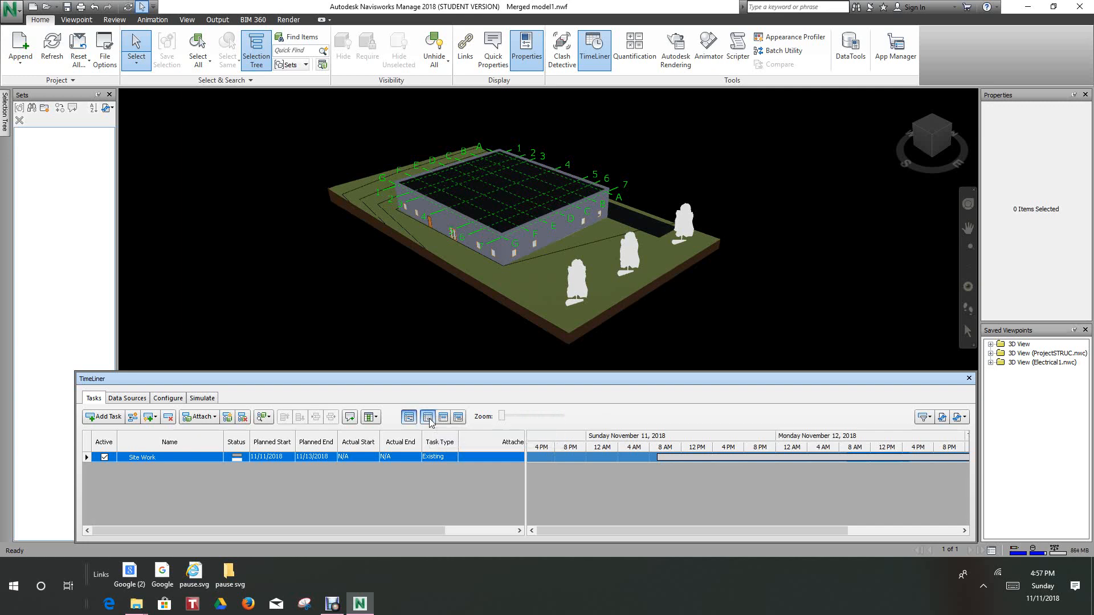
{"action": "left_click", "coordinate": [409, 419]}
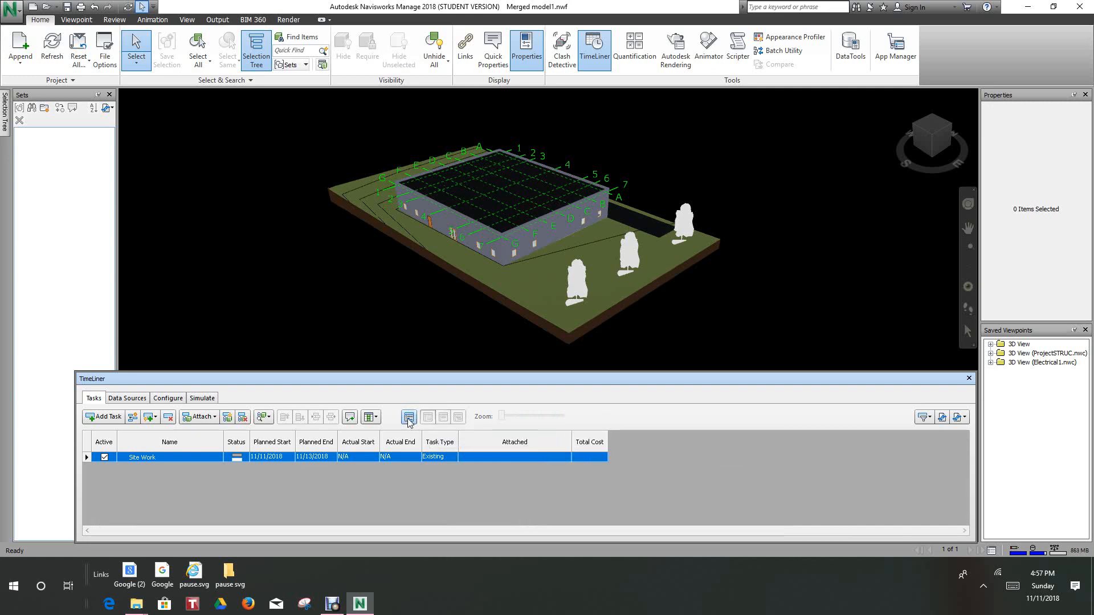
{"action": "left_click", "coordinate": [408, 419]}
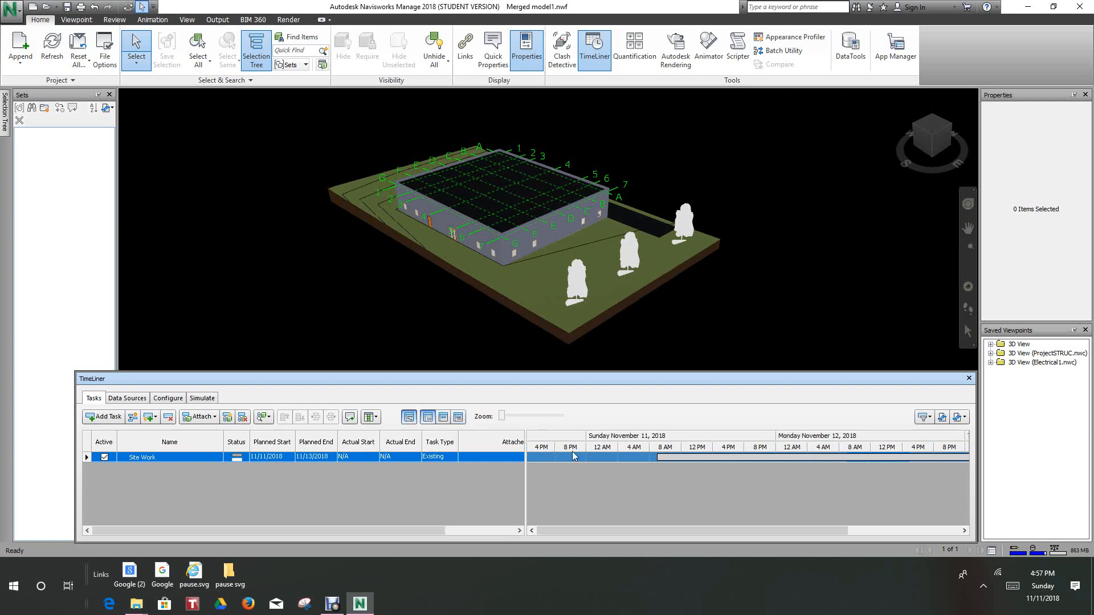
Attach the terrain, the three trees and the dark recessed area beside the building to the Site Work task as its current selection
{"action": "middle_click_drag", "start_coordinate": [442, 326], "coordinate": [419, 317], "text": "shift"}
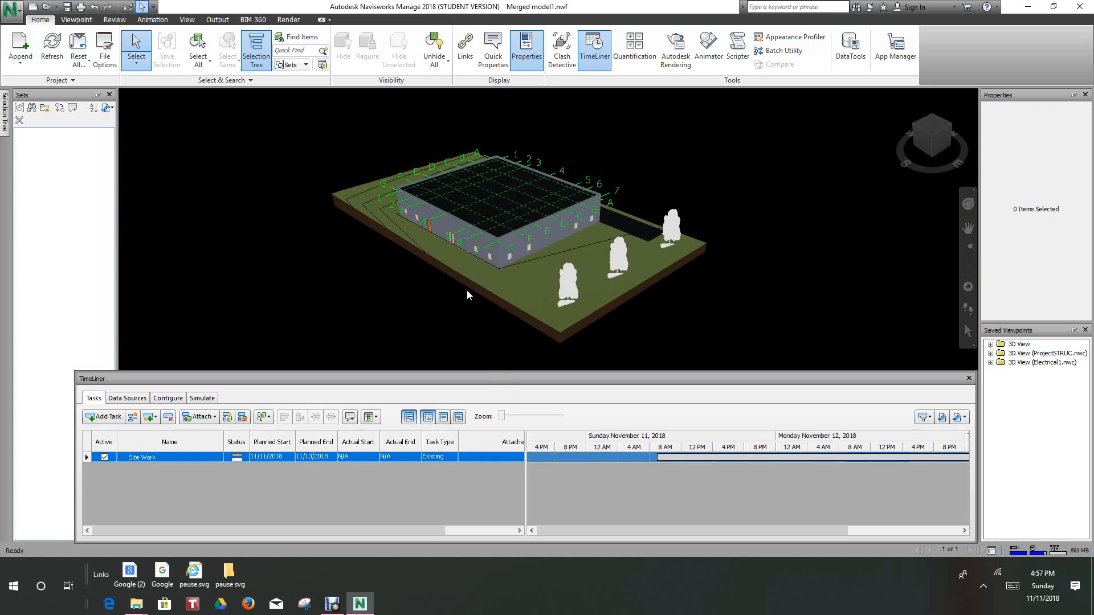
{"action": "middle_click_drag", "start_coordinate": [348, 268], "coordinate": [502, 283], "text": "shift"}
{"action": "left_click", "coordinate": [529, 269]}
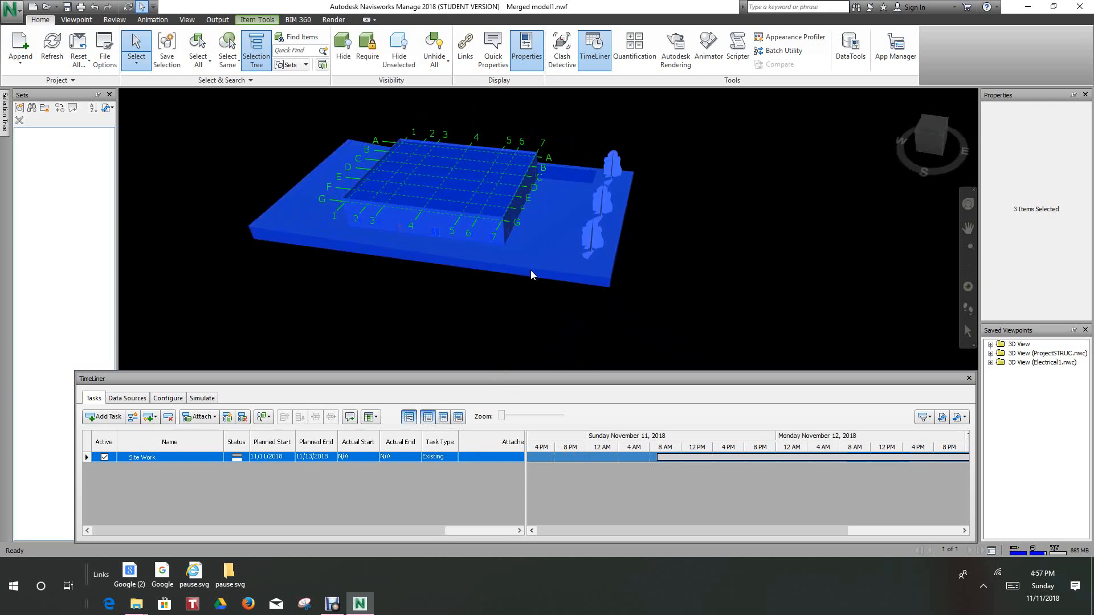
{"action": "left_click", "coordinate": [513, 303]}
{"action": "scroll", "coordinate": [627, 258], "scroll_direction": "up", "scroll_amount": 2}
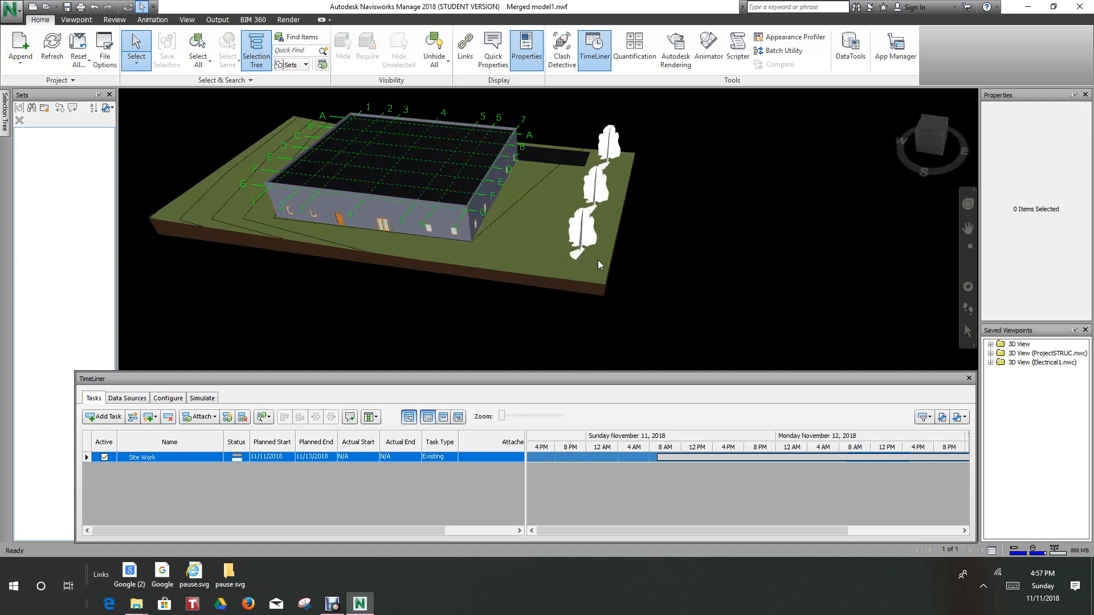
{"action": "left_click", "coordinate": [597, 263]}
{"action": "left_click", "coordinate": [582, 236], "text": "ctrl"}
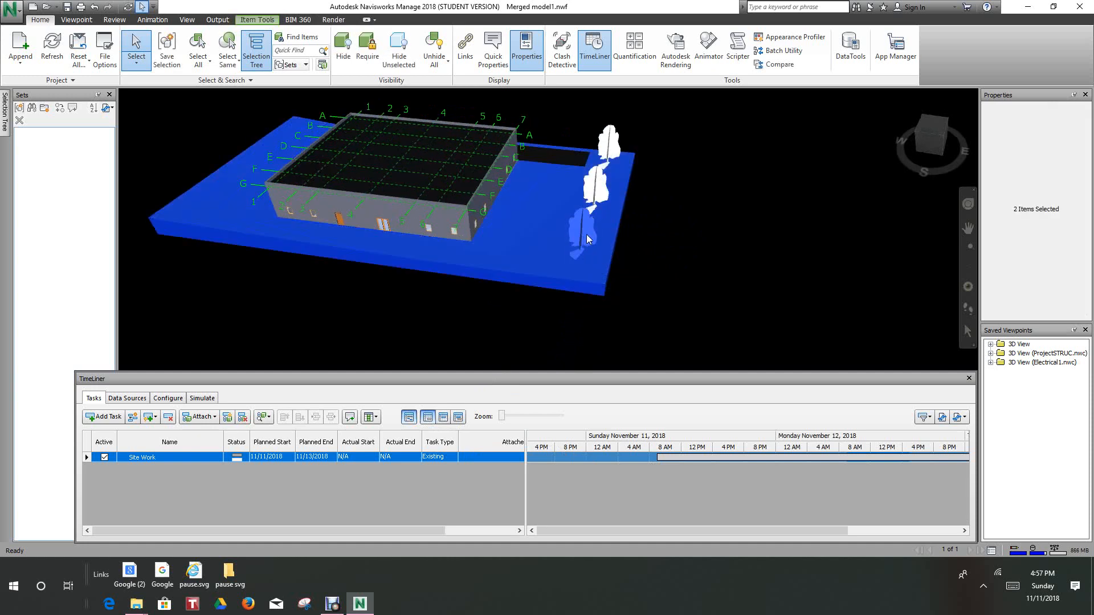
{"action": "left_click", "coordinate": [598, 193], "text": "ctrl"}
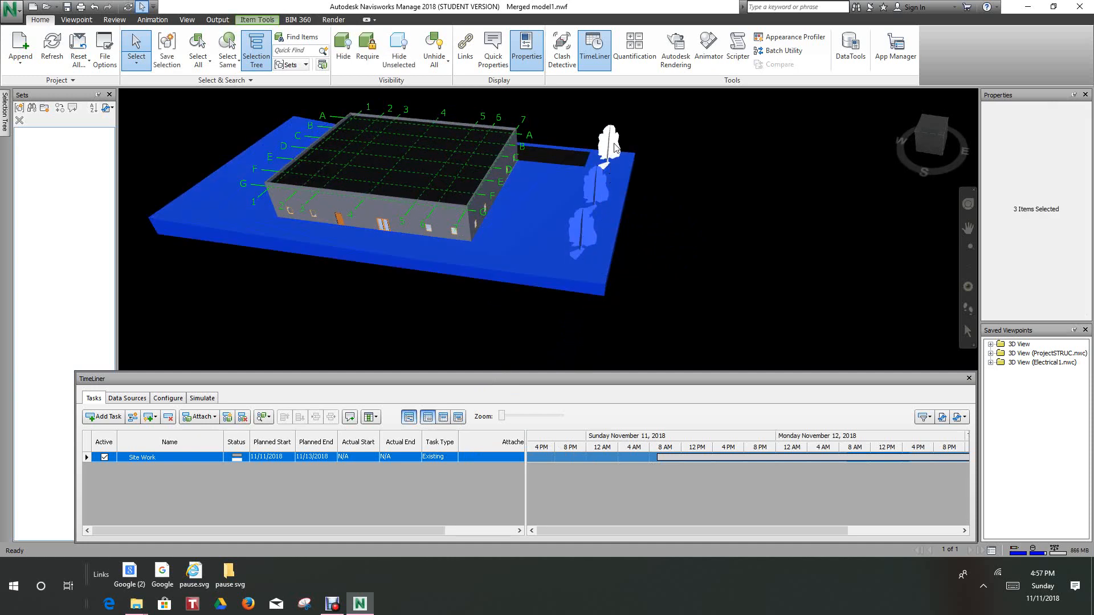
{"action": "left_click", "coordinate": [571, 162], "text": "ctrl"}
{"action": "right_click", "coordinate": [480, 456]}
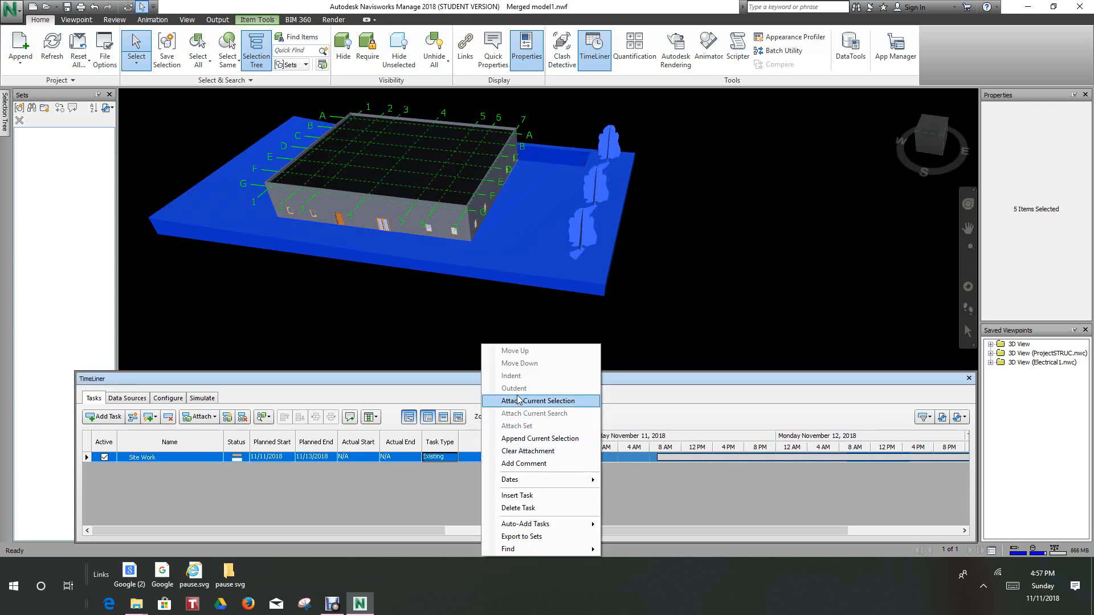
{"action": "left_click", "coordinate": [517, 401]}
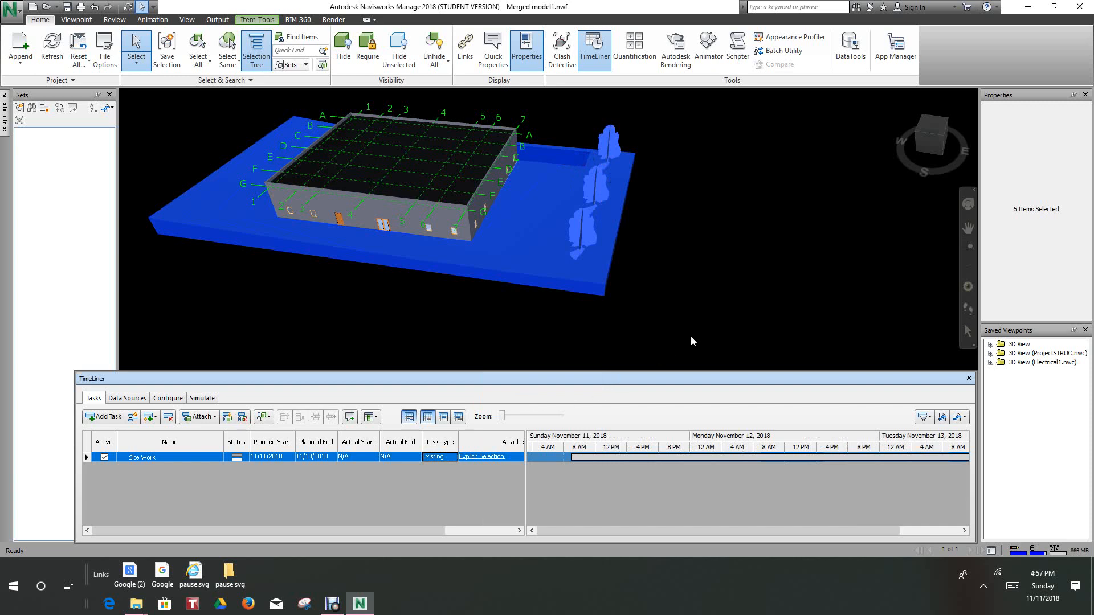
{"action": "left_click", "coordinate": [694, 319]}
Enable sectioning on the building model with a top-aligned section plane
{"action": "middle_click_drag", "start_coordinate": [713, 306], "coordinate": [720, 301]}
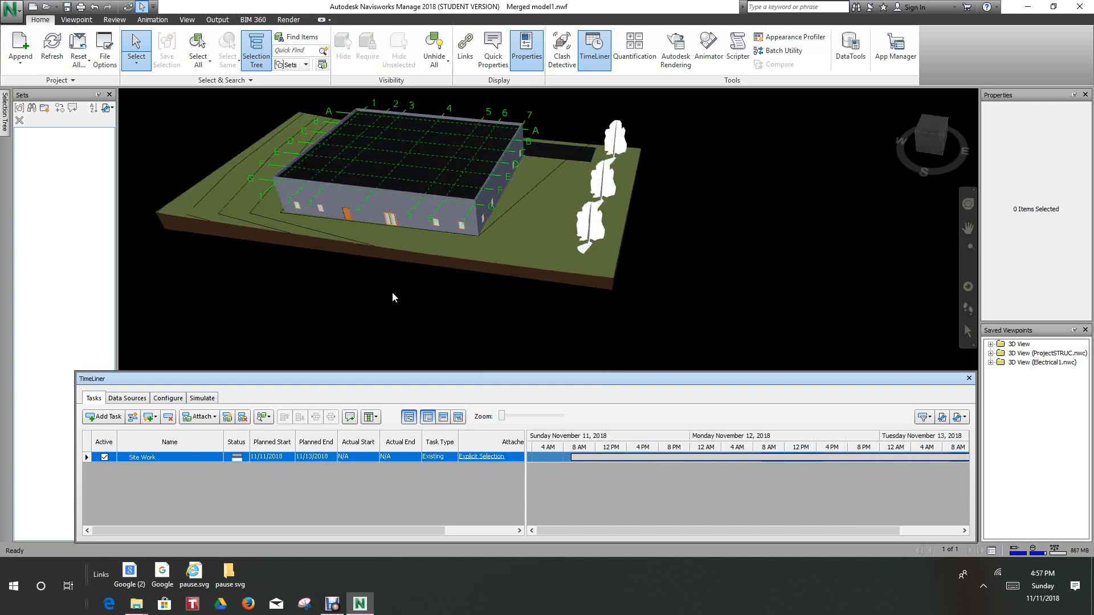
{"action": "middle_click_drag", "start_coordinate": [335, 303], "coordinate": [319, 310]}
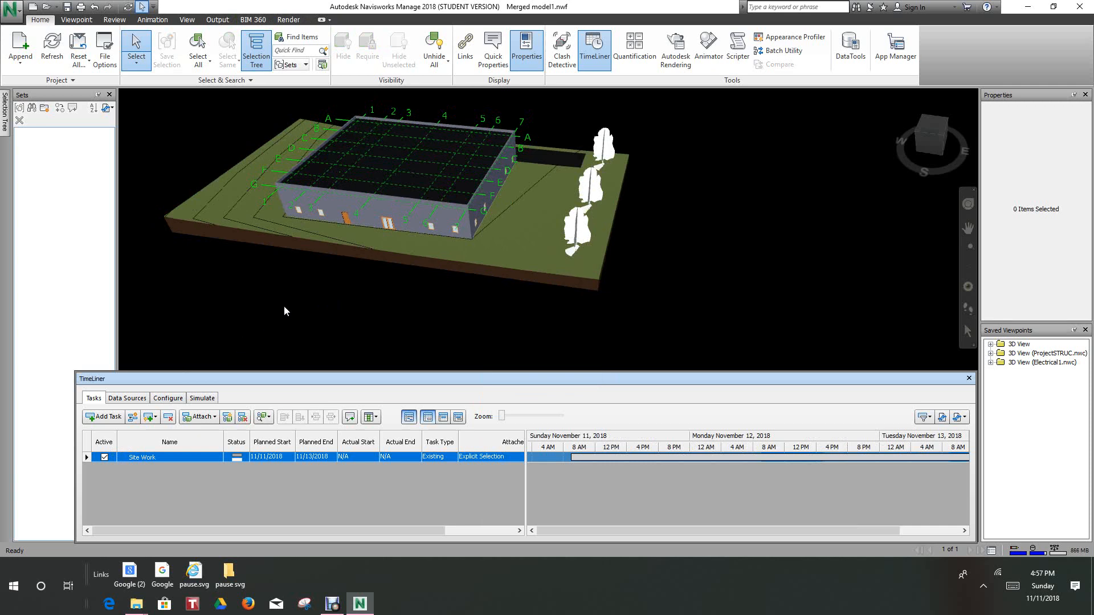
{"action": "middle_click_drag", "start_coordinate": [285, 307], "coordinate": [659, 303], "text": "shift"}
{"action": "scroll", "coordinate": [669, 265], "scroll_direction": "down", "scroll_amount": 1}
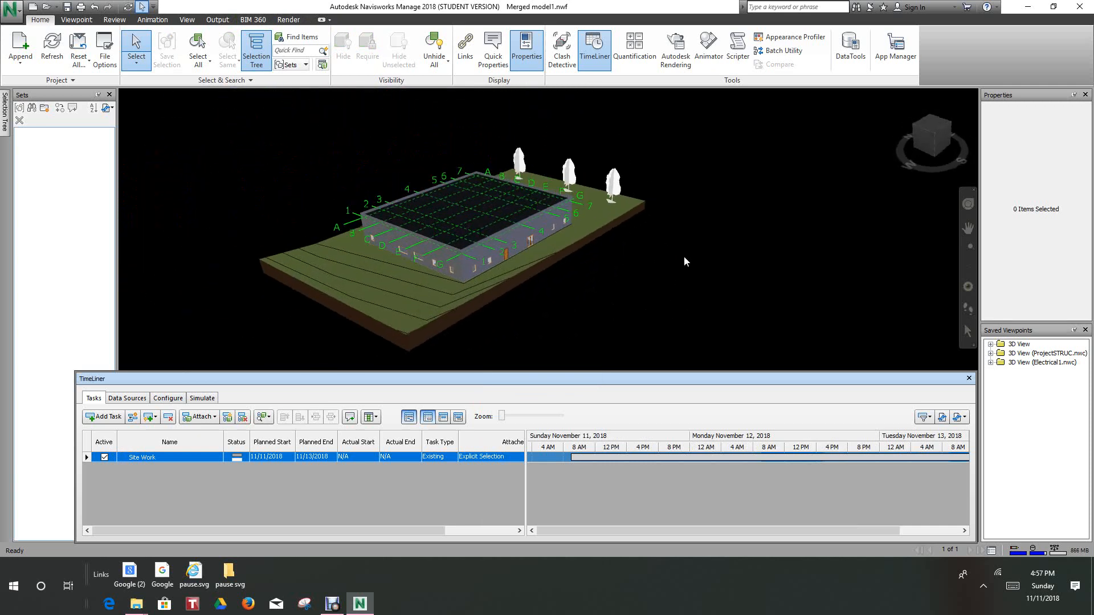
{"action": "scroll", "coordinate": [747, 172], "scroll_direction": "down", "scroll_amount": 1}
{"action": "middle_click", "coordinate": [749, 175]}
{"action": "scroll", "coordinate": [755, 187], "scroll_direction": "down", "scroll_amount": 1}
{"action": "scroll", "coordinate": [756, 188], "scroll_direction": "up", "scroll_amount": 1}
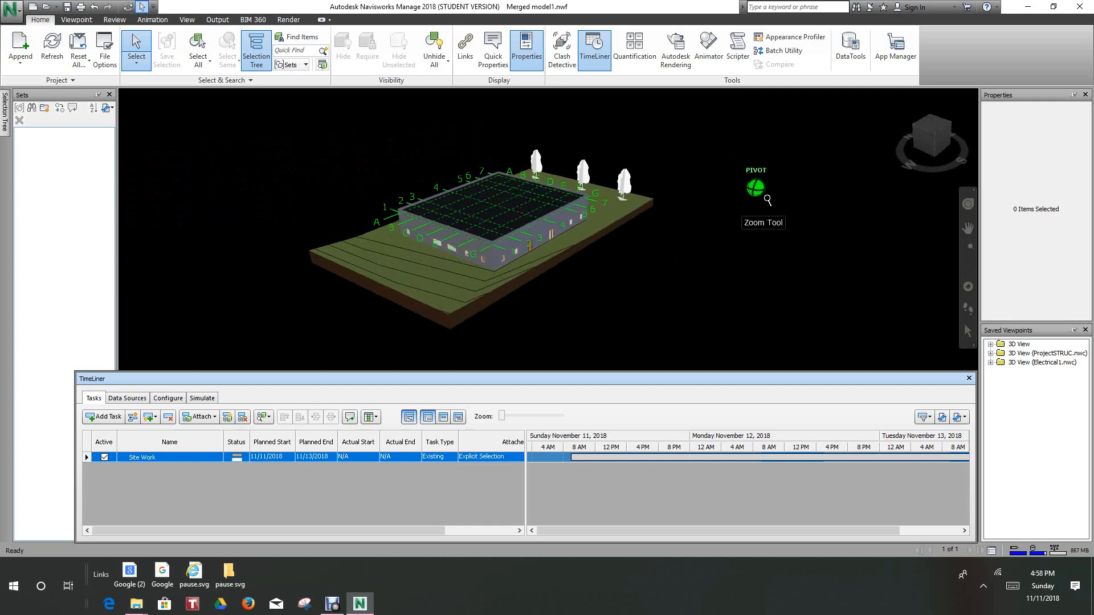
{"action": "middle_click_drag", "start_coordinate": [758, 191], "coordinate": [767, 212]}
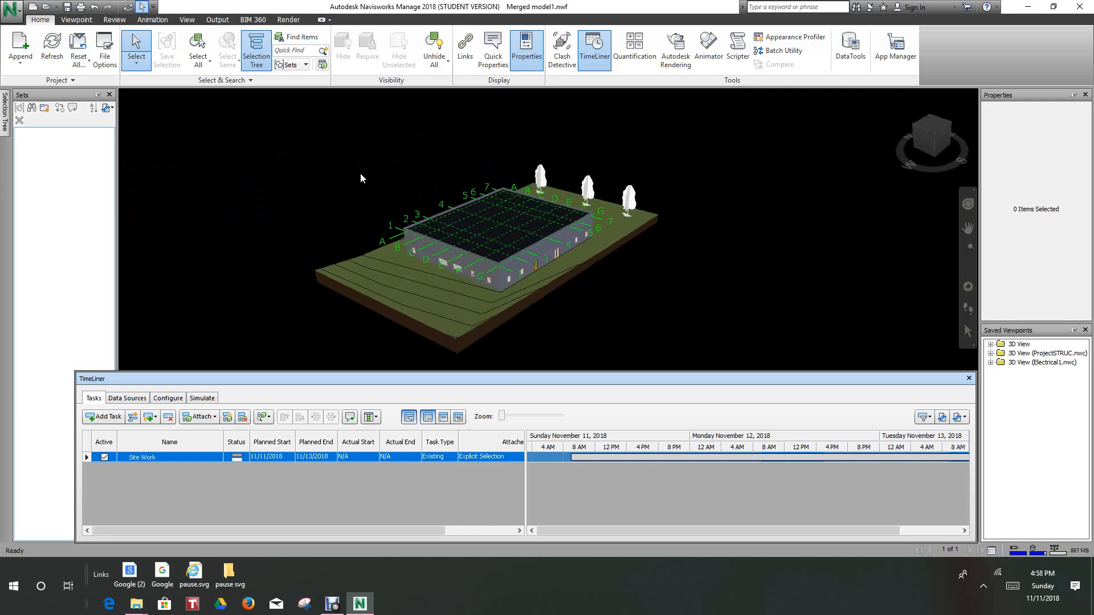
{"action": "left_click", "coordinate": [70, 23]}
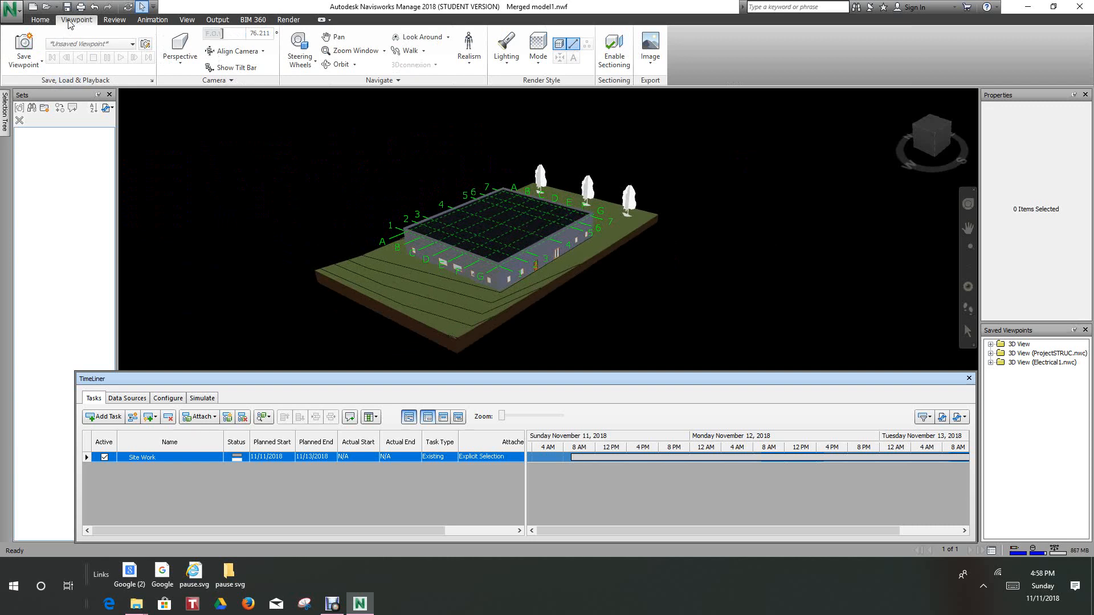
{"action": "left_click", "coordinate": [614, 47]}
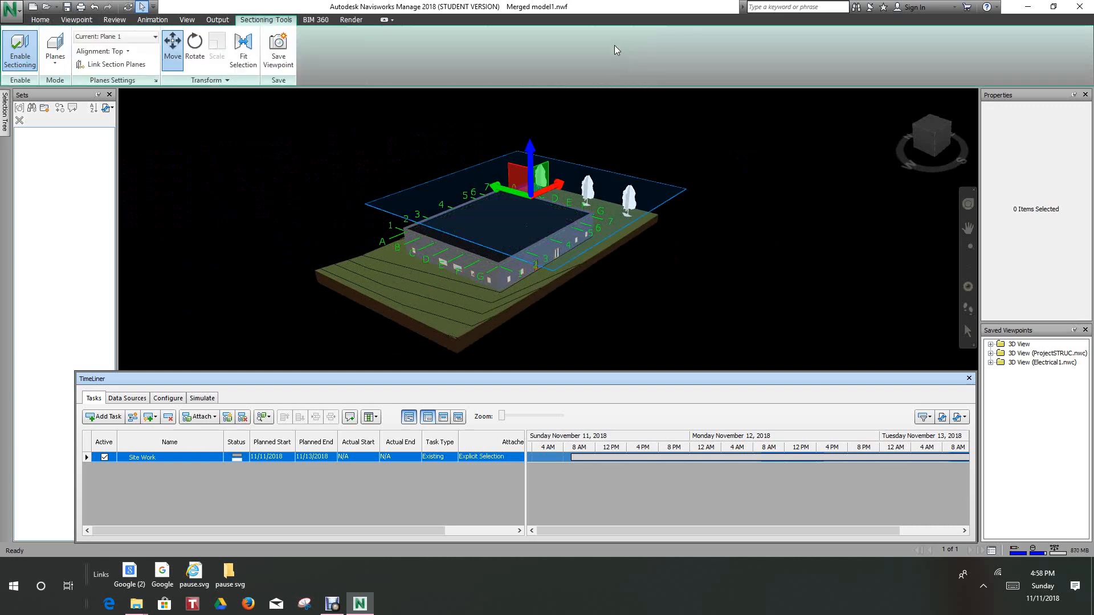
Lower the section plane through the building to foundation level, exposing the wall foundations and isolated footings
{"action": "middle_click_drag", "start_coordinate": [559, 219], "coordinate": [535, 259]}
{"action": "scroll", "coordinate": [508, 251], "scroll_direction": "up", "scroll_amount": 2}
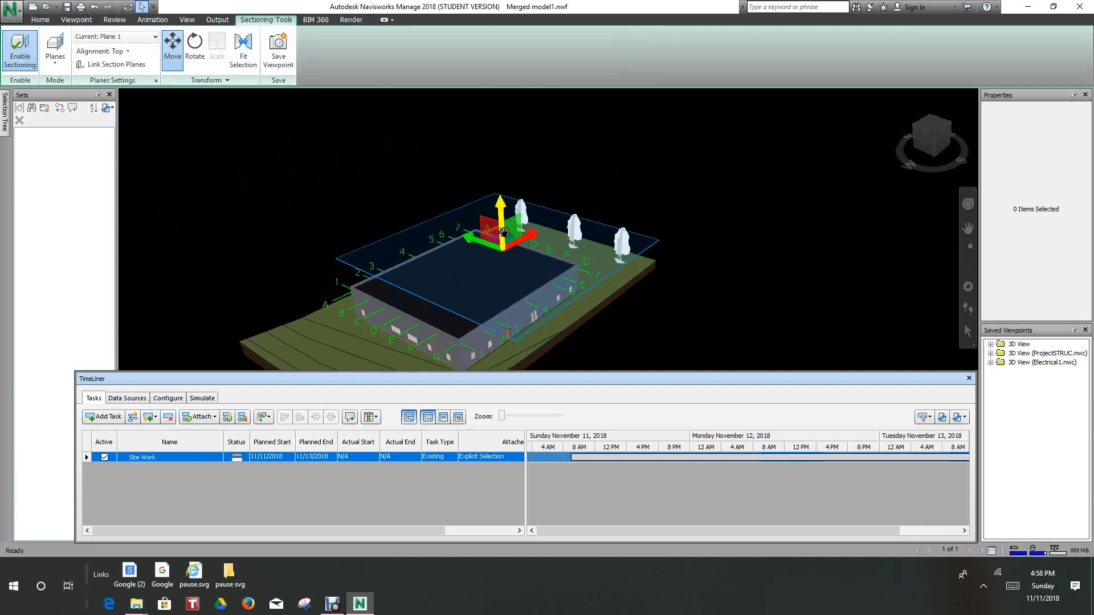
{"action": "left_click_drag", "start_coordinate": [506, 233], "coordinate": [509, 276]}
{"action": "scroll", "coordinate": [513, 245], "scroll_direction": "down", "scroll_amount": 3}
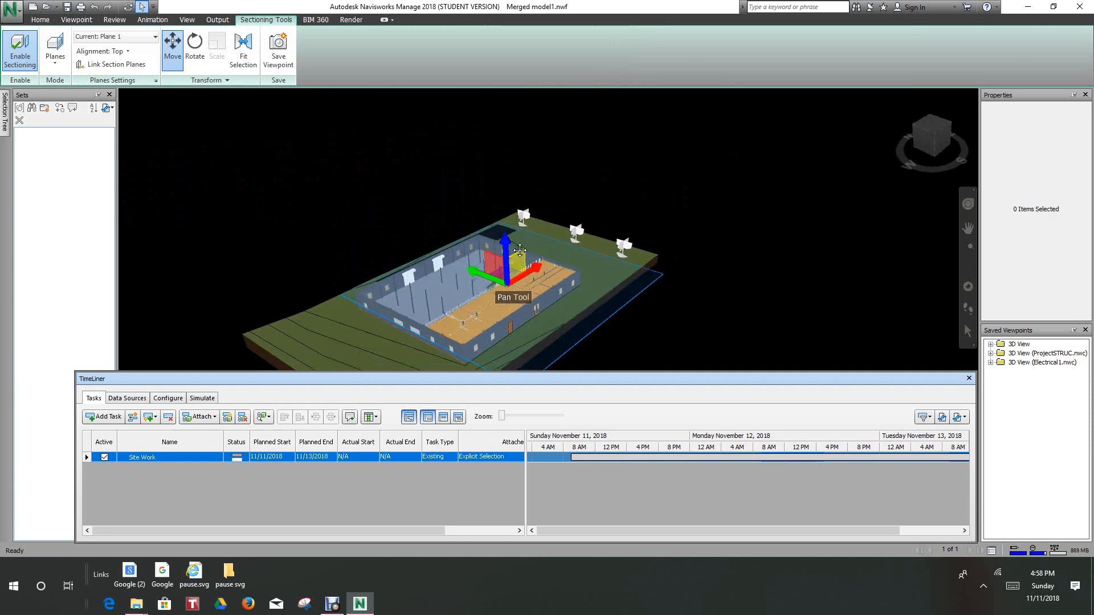
{"action": "left_click_drag", "start_coordinate": [535, 203], "coordinate": [540, 221]}
{"action": "scroll", "coordinate": [640, 176], "scroll_direction": "up", "scroll_amount": 2}
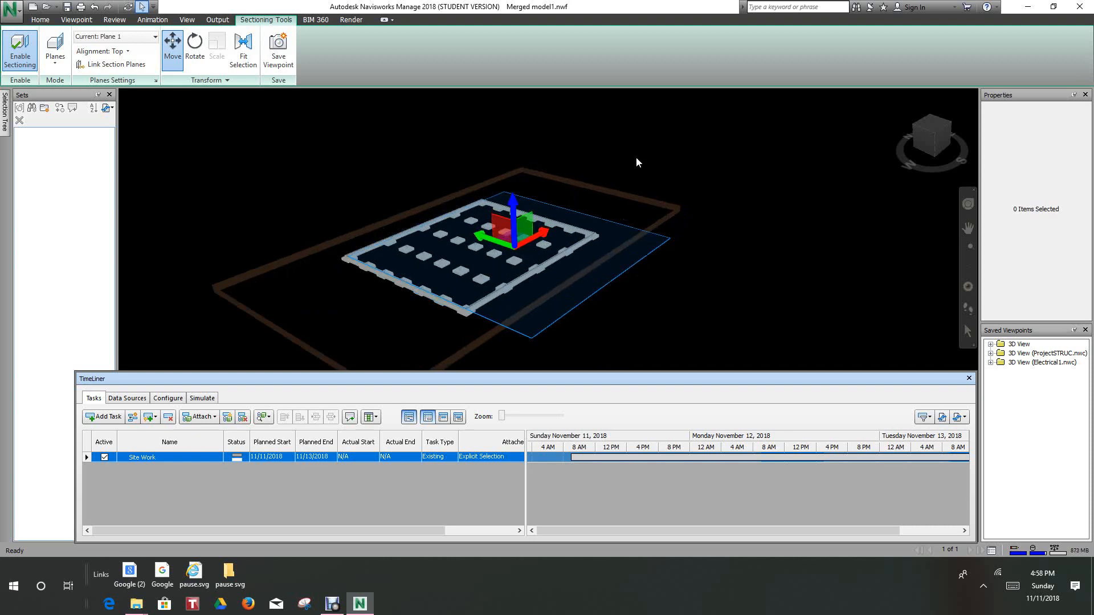
Add a new task below Site Work and name it Foundations
{"action": "middle_click_drag", "start_coordinate": [638, 161], "coordinate": [686, 131]}
{"action": "scroll", "coordinate": [493, 196], "scroll_direction": "up", "scroll_amount": 5}
{"action": "middle_click_drag", "start_coordinate": [369, 233], "coordinate": [406, 192]}
{"action": "scroll", "coordinate": [349, 268], "scroll_direction": "down", "scroll_amount": 2}
{"action": "mouse_move", "coordinate": [349, 268]}
{"action": "middle_mouse_down"}
{"action": "mouse_move", "coordinate": [349, 286]}
{"action": "mouse_move", "coordinate": [349, 269]}
{"action": "mouse_move", "coordinate": [362, 273]}
{"action": "mouse_move", "coordinate": [351, 275]}
{"action": "middle_mouse_up"}
{"action": "scroll", "coordinate": [361, 280], "scroll_direction": "down", "scroll_amount": 1}
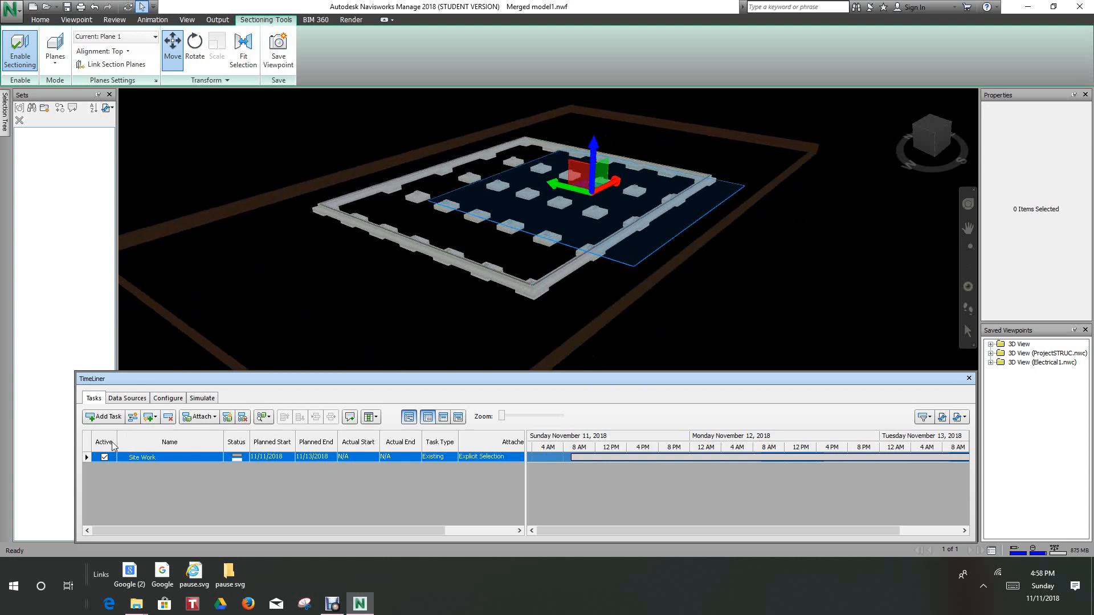
{"action": "left_click", "coordinate": [104, 417]}
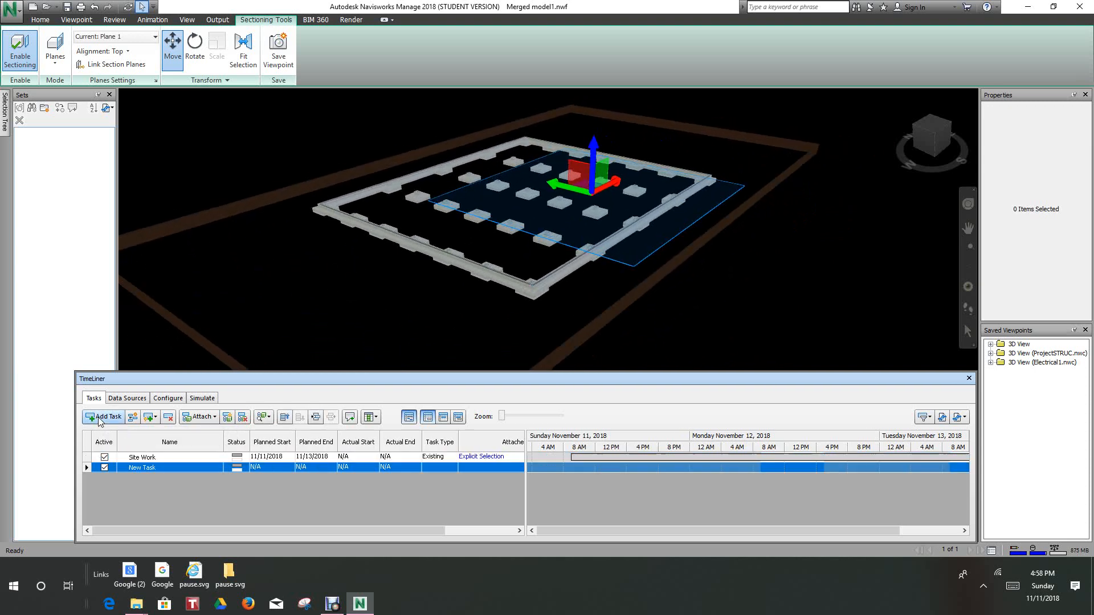
{"action": "left_click", "coordinate": [159, 468]}
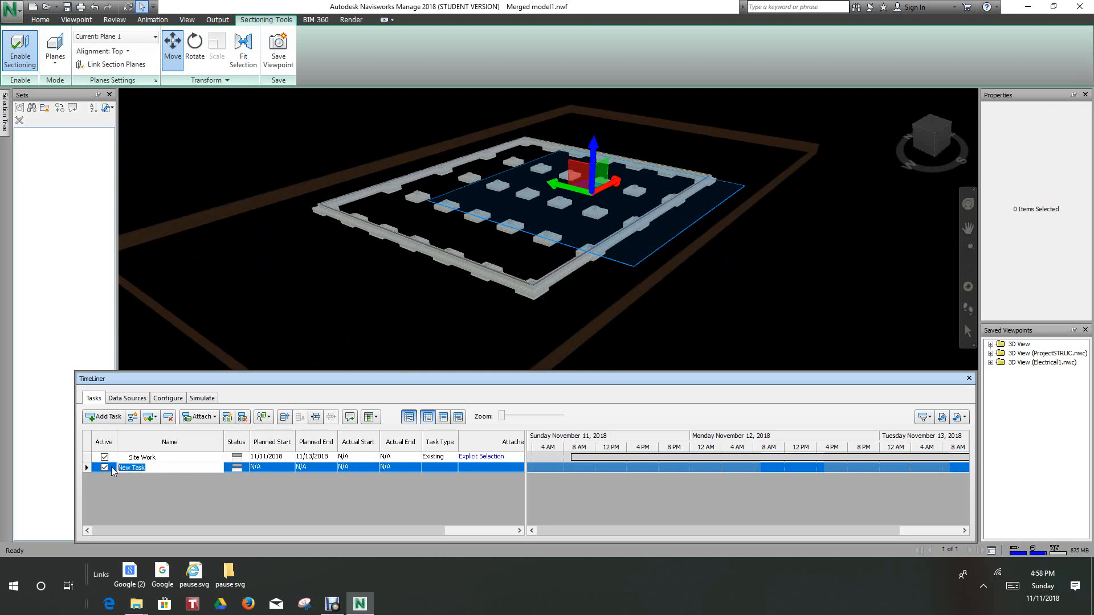
{"action": "type", "text": "Foundations"}
Schedule the Foundations task with a planned start of 11/14/2018 and a planned end of 11/17/2018
{"action": "left_click", "coordinate": [290, 470]}
{"action": "left_click", "coordinate": [290, 468]}
{"action": "left_click", "coordinate": [291, 468]}
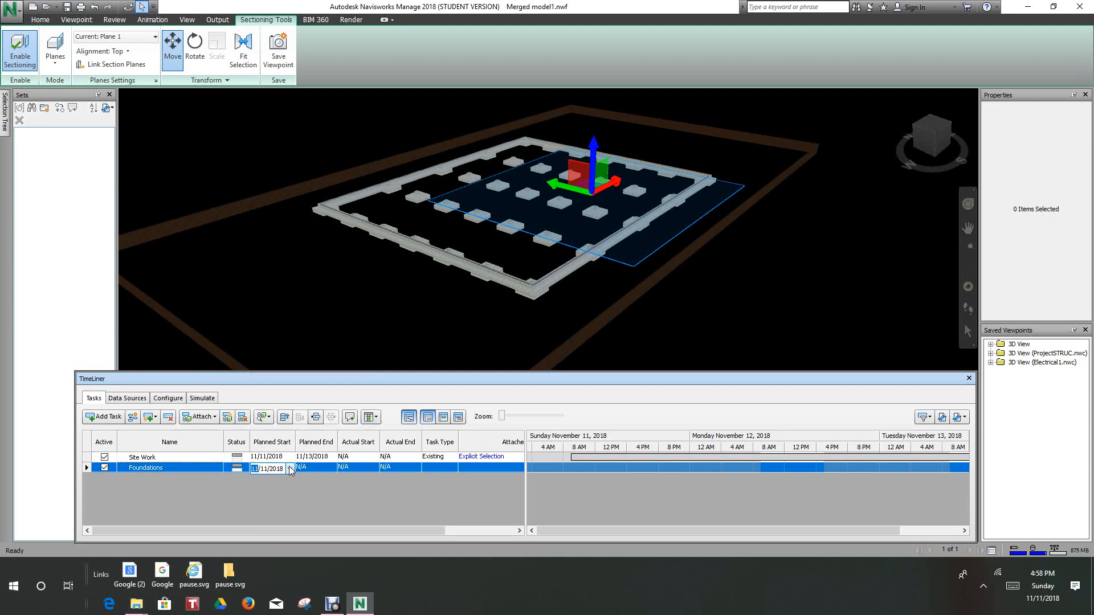
{"action": "left_click", "coordinate": [290, 468]}
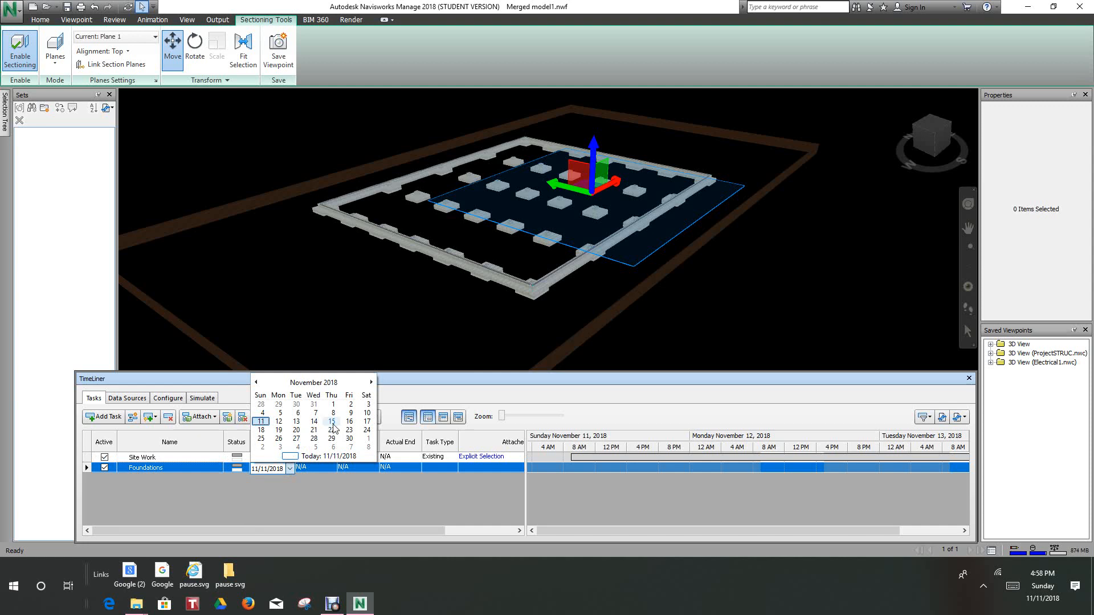
{"action": "left_click", "coordinate": [315, 422]}
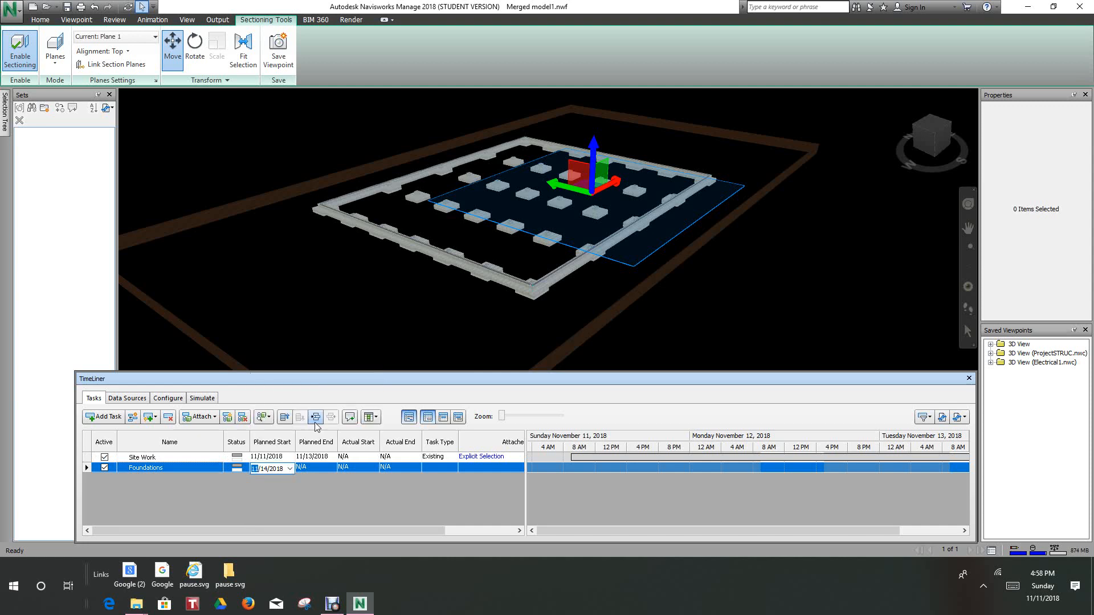
{"action": "left_click", "coordinate": [331, 468]}
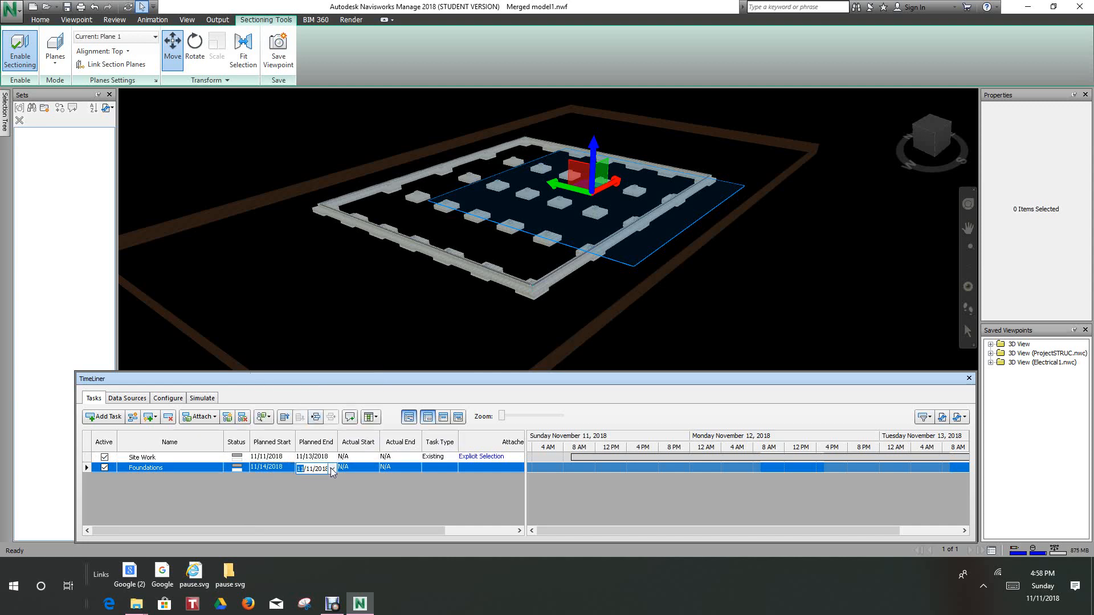
{"action": "left_click", "coordinate": [332, 469]}
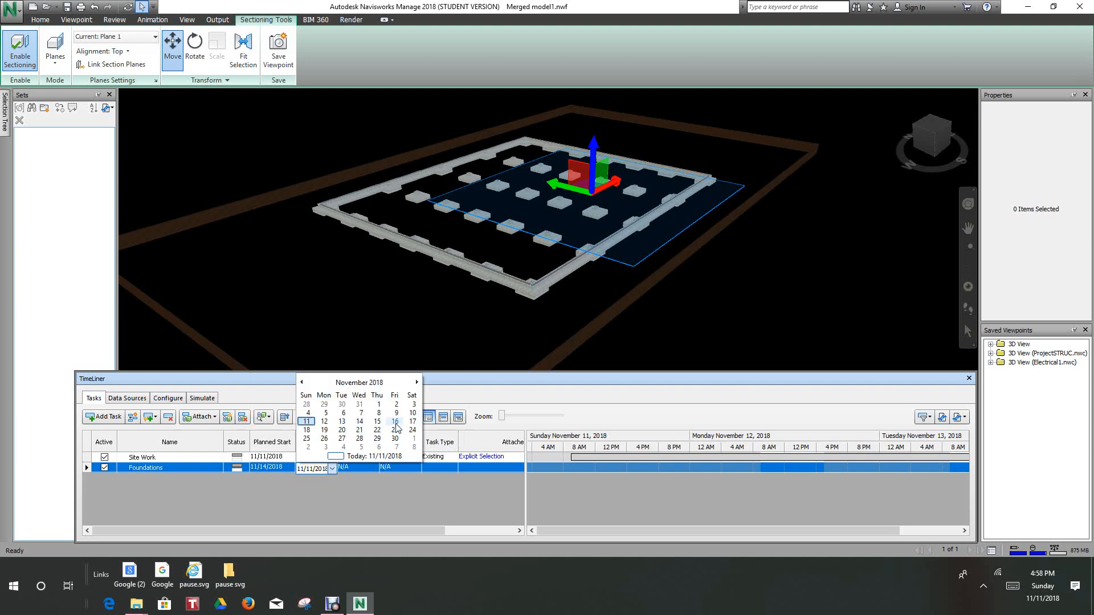
{"action": "left_click", "coordinate": [412, 421]}
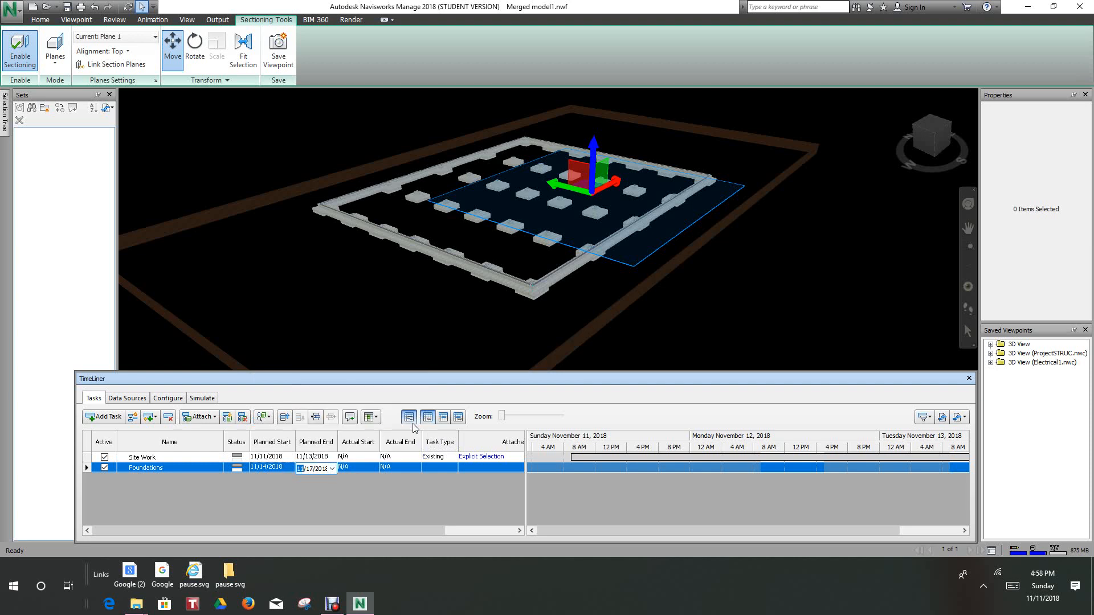
Set the Foundations task type to Construct
{"action": "left_click", "coordinate": [450, 468]}
{"action": "left_click", "coordinate": [453, 468]}
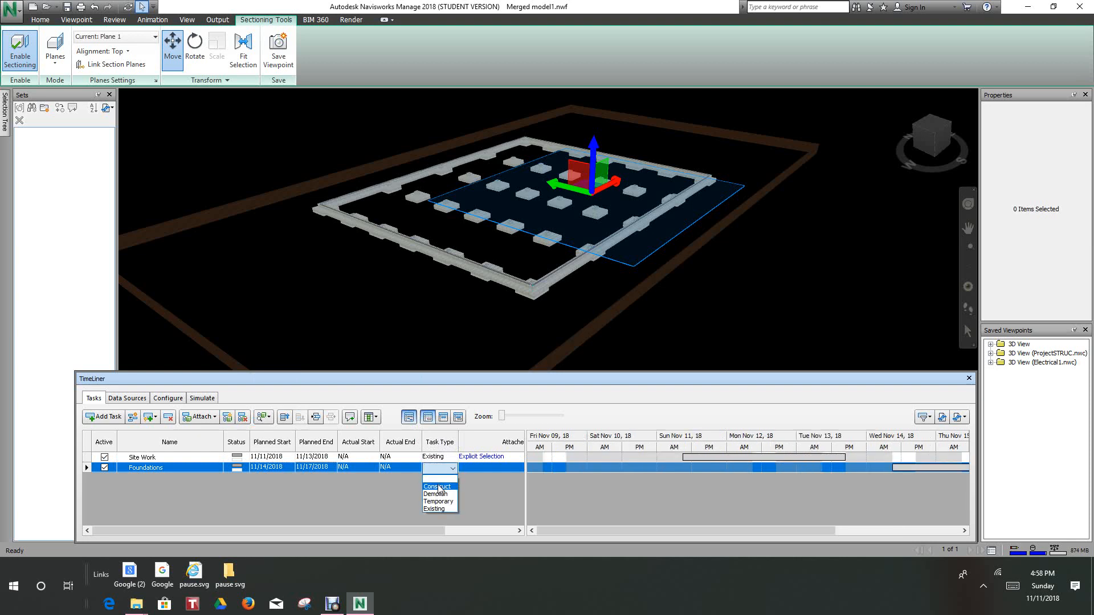
{"action": "left_click", "coordinate": [438, 487]}
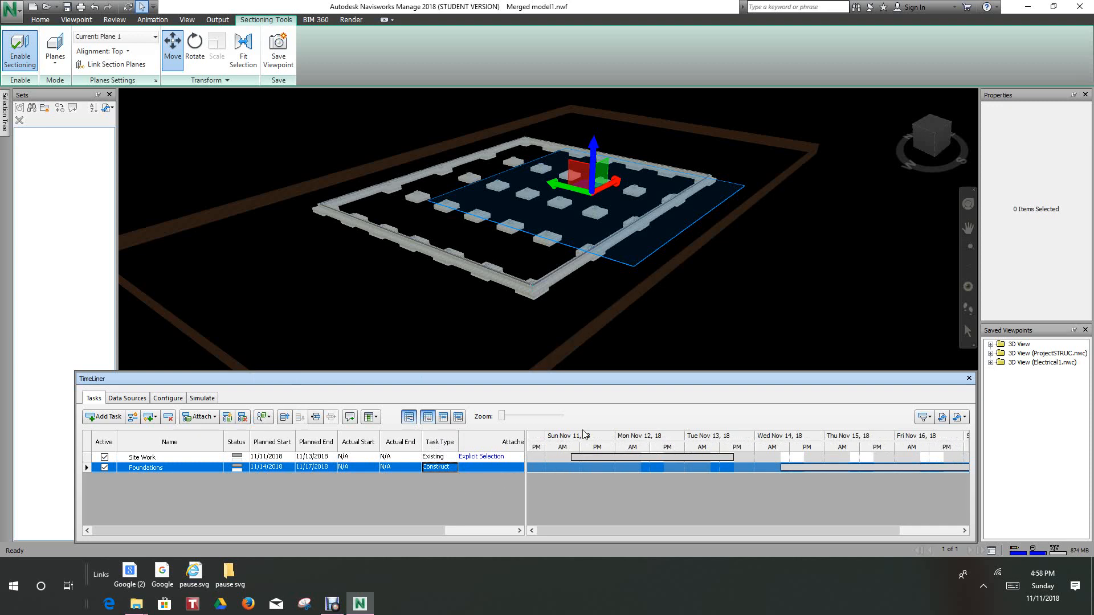
Select one isolated footing inside the perimeter and extend the selection to all items with the same name
{"action": "scroll", "coordinate": [457, 260], "scroll_direction": "up", "scroll_amount": 3}
{"action": "scroll", "coordinate": [424, 294], "scroll_direction": "up", "scroll_amount": 4}
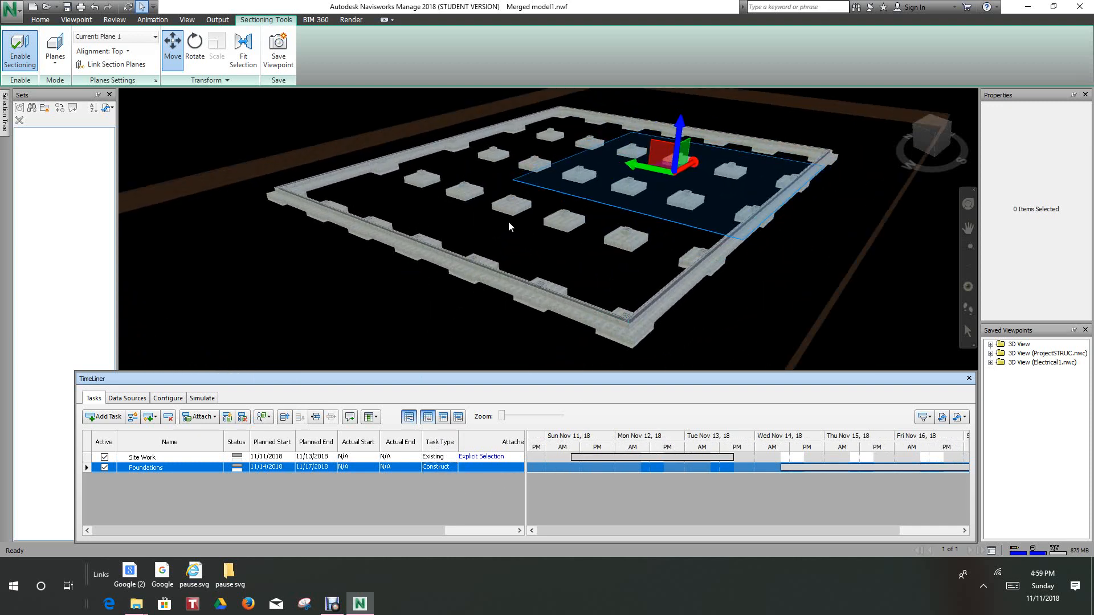
{"action": "left_click", "coordinate": [511, 218]}
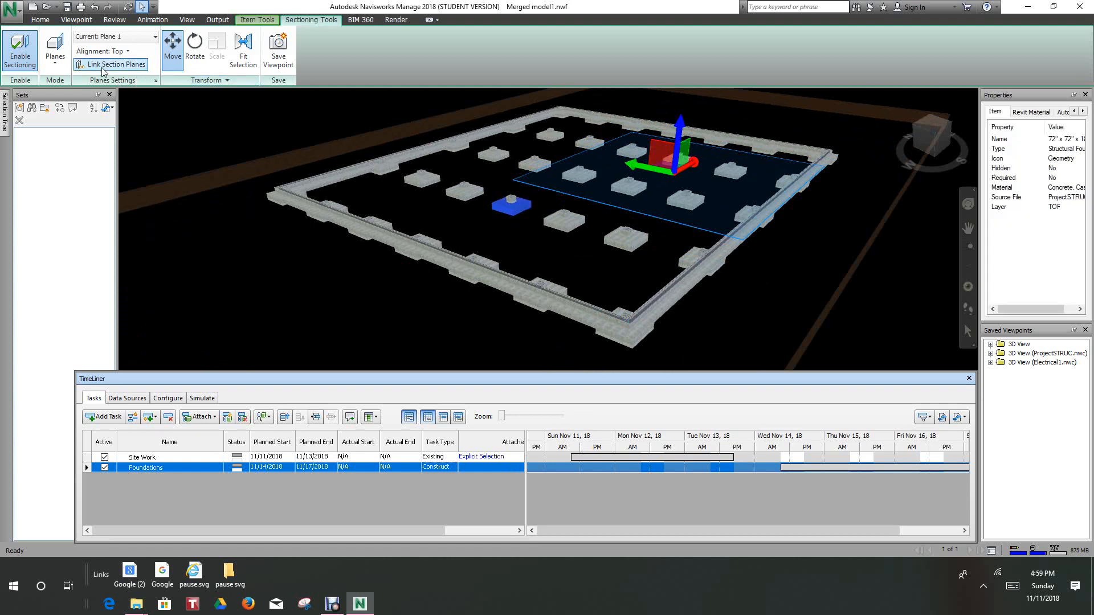
{"action": "left_click", "coordinate": [43, 22]}
{"action": "left_click", "coordinate": [237, 65]}
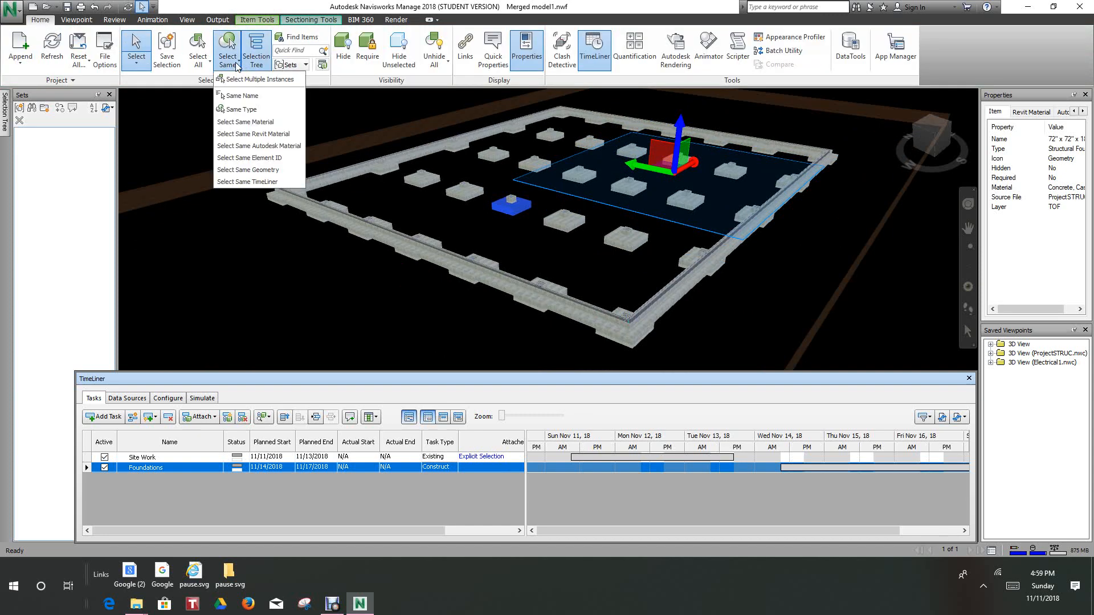
{"action": "left_click", "coordinate": [242, 95]}
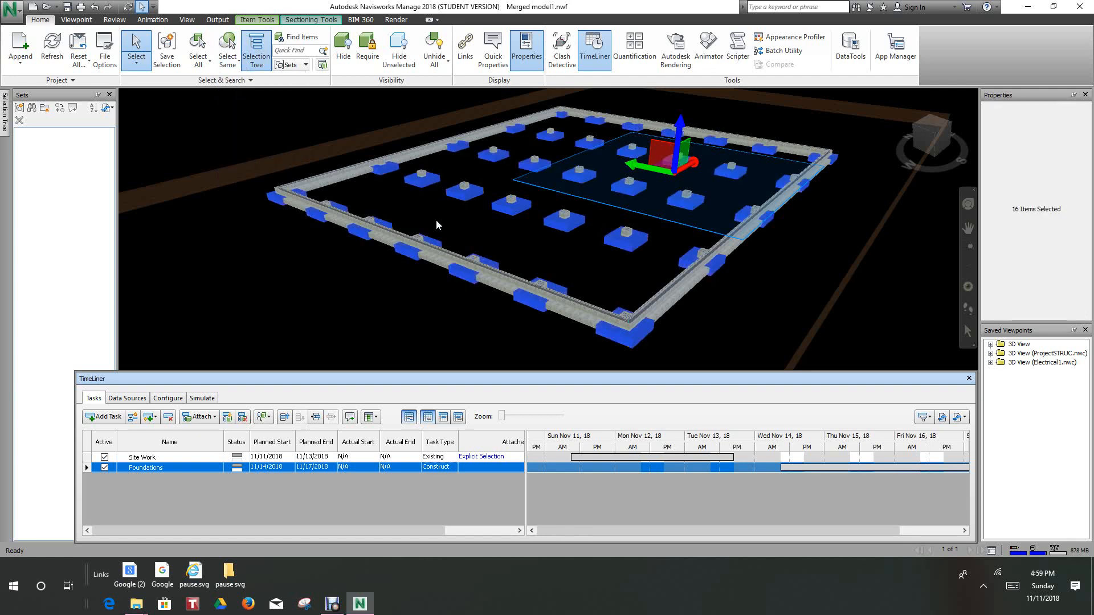
Add the continuous wall foundations along all four sides of the perimeter to the footing selection
{"action": "mouse_move", "coordinate": [437, 222]}
{"action": "middle_mouse_down"}
{"action": "mouse_move", "coordinate": [456, 285]}
{"action": "mouse_move", "coordinate": [465, 226]}
{"action": "mouse_move", "coordinate": [446, 224]}
{"action": "middle_mouse_up"}
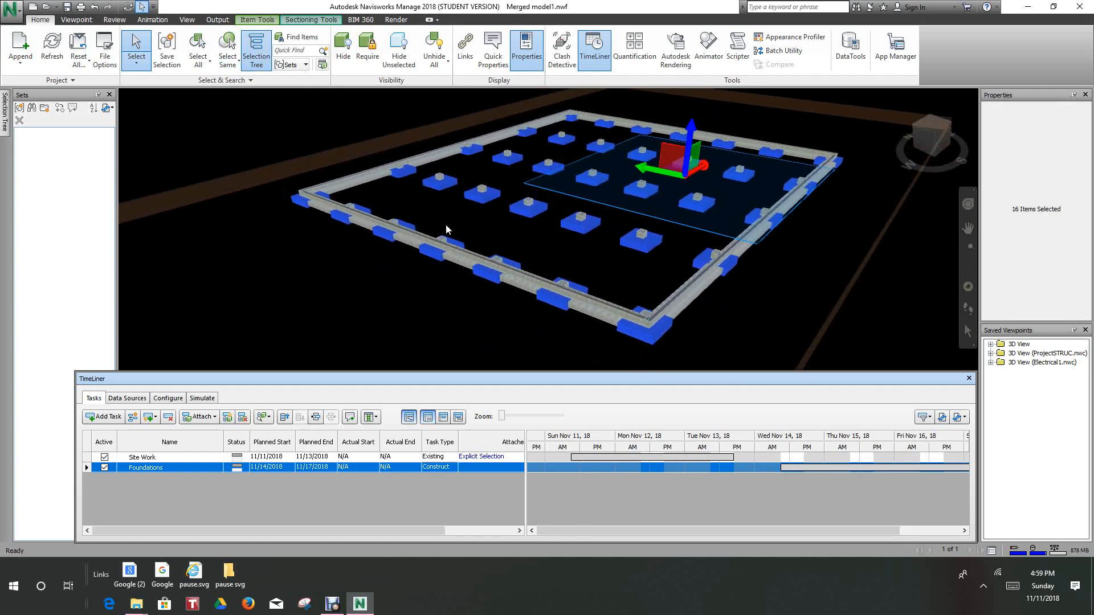
{"action": "scroll", "coordinate": [456, 232], "scroll_direction": "up", "scroll_amount": 1}
{"action": "middle_click_drag", "start_coordinate": [475, 323], "coordinate": [439, 293]}
{"action": "scroll", "coordinate": [488, 295], "scroll_direction": "up", "scroll_amount": 1}
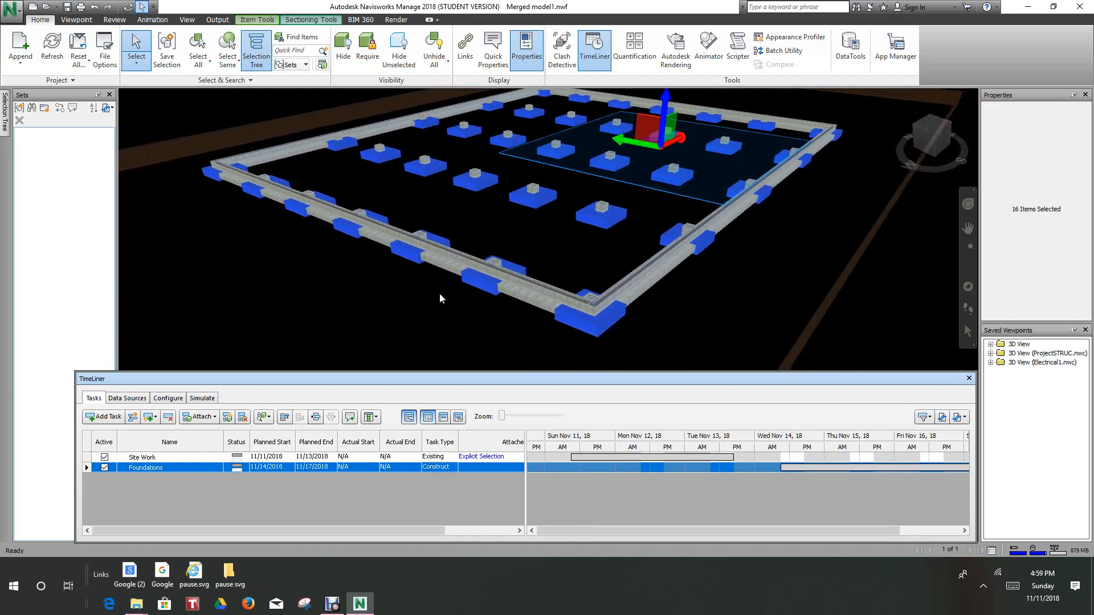
{"action": "scroll", "coordinate": [439, 293], "scroll_direction": "up", "scroll_amount": 1}
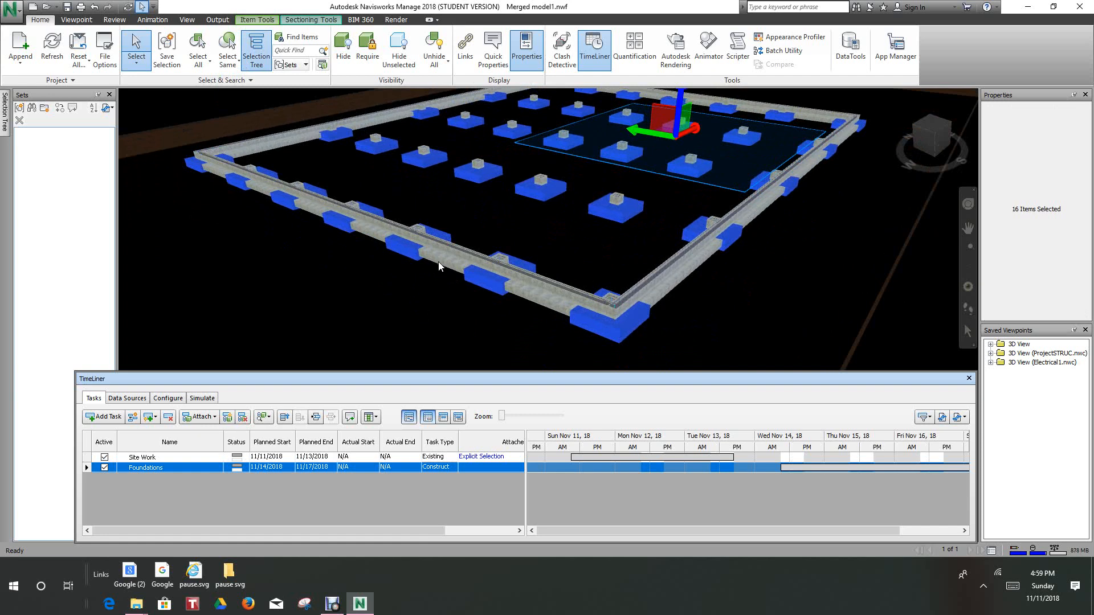
{"action": "left_click", "coordinate": [438, 262], "text": "ctrl"}
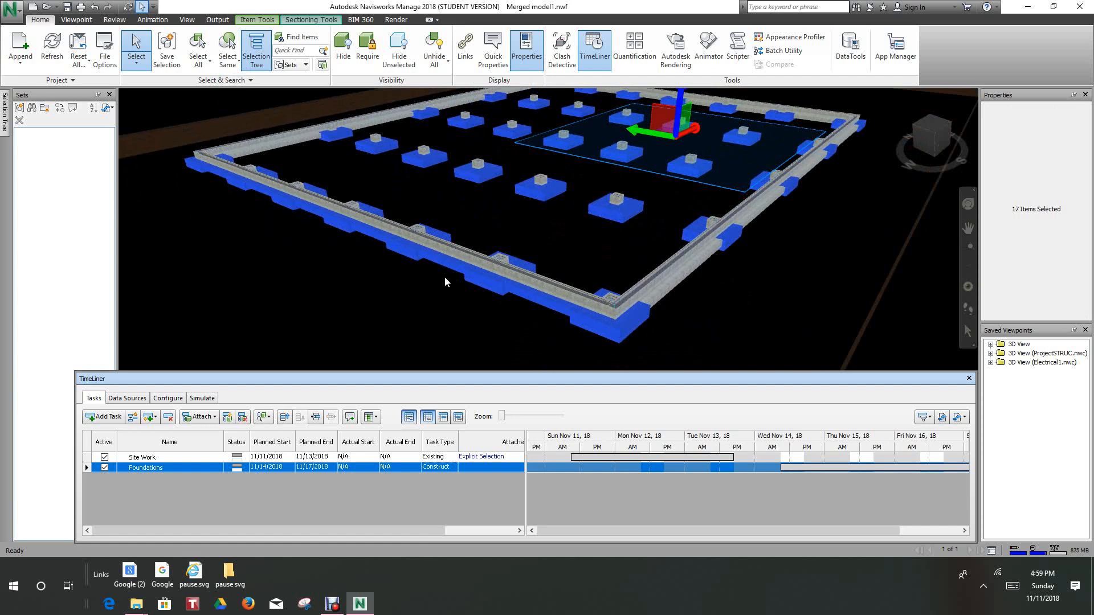
{"action": "left_click", "coordinate": [672, 287], "text": "ctrl"}
{"action": "middle_click_drag", "start_coordinate": [735, 307], "coordinate": [715, 407]}
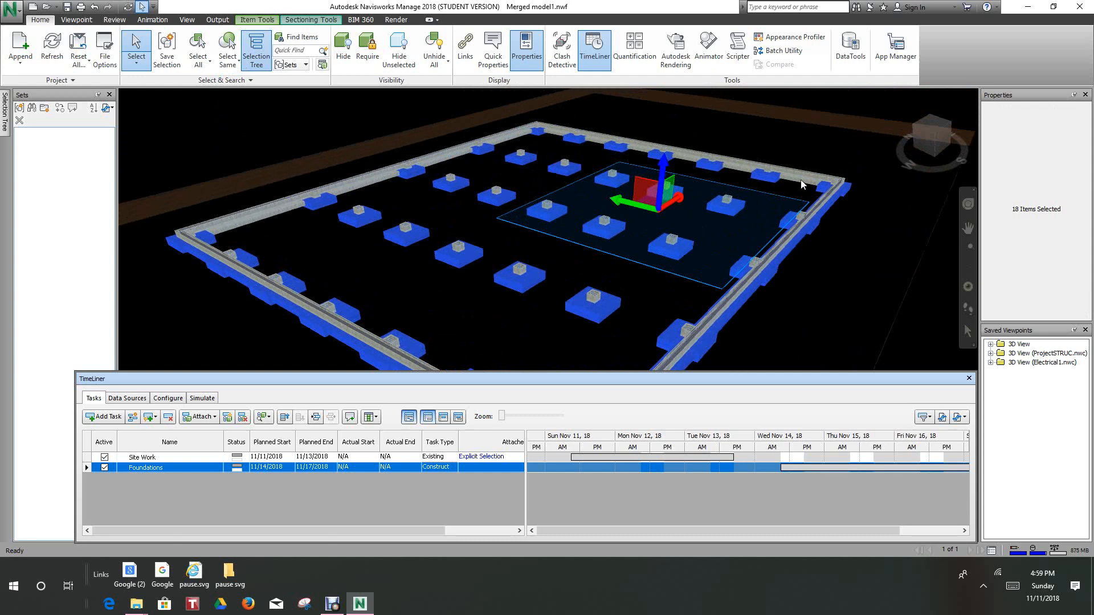
{"action": "left_click", "coordinate": [794, 183], "text": "ctrl"}
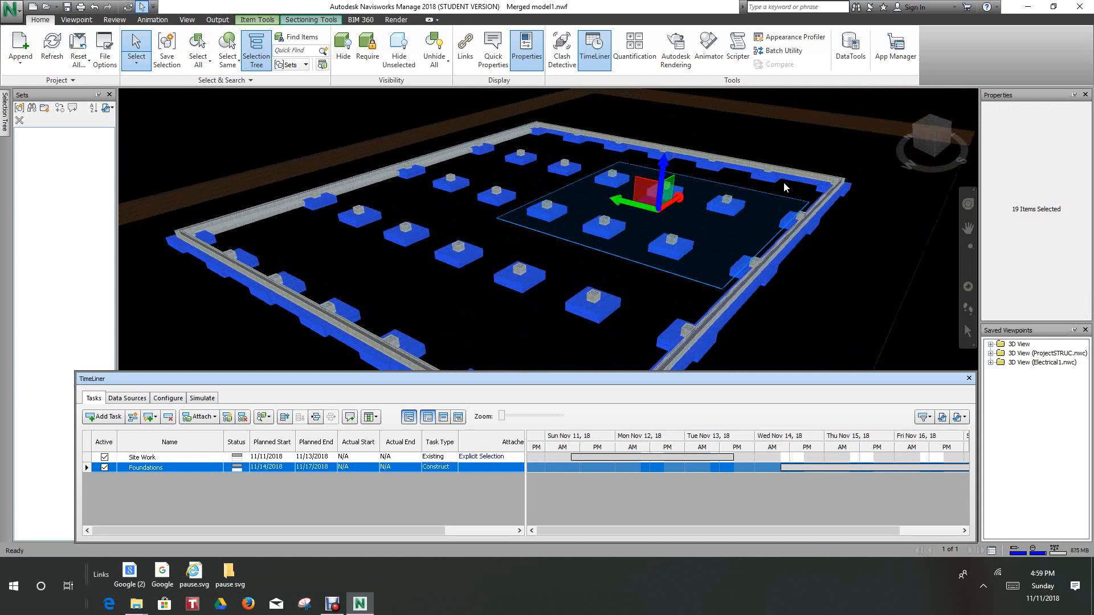
{"action": "left_click", "coordinate": [511, 140], "text": "ctrl"}
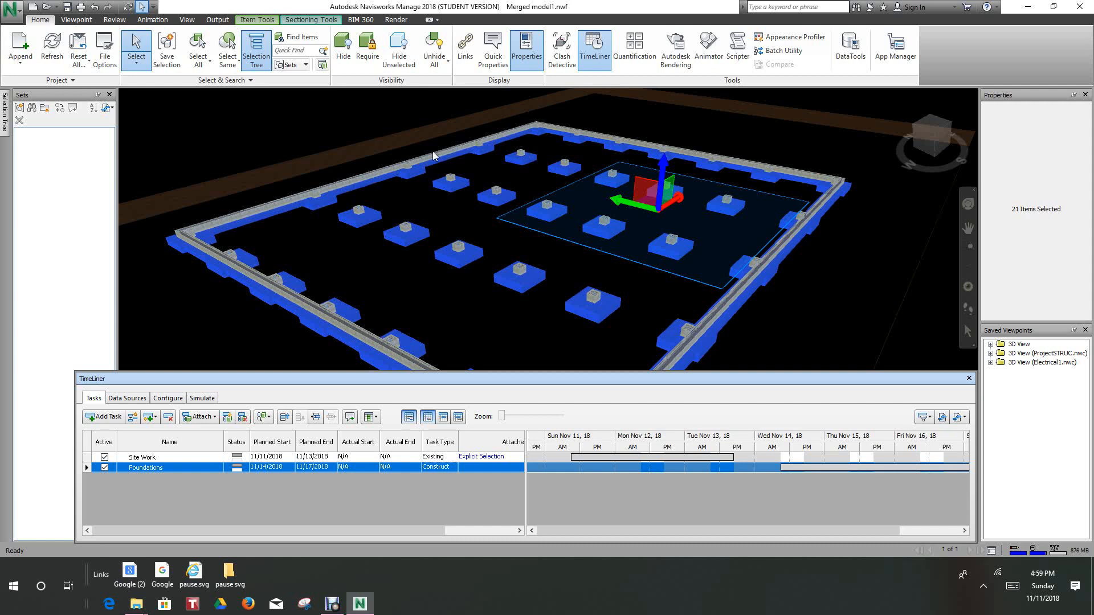
Attach the selected footings and wall foundations to the Foundations task as its current selection
{"action": "middle_click_drag", "start_coordinate": [352, 244], "coordinate": [424, 198]}
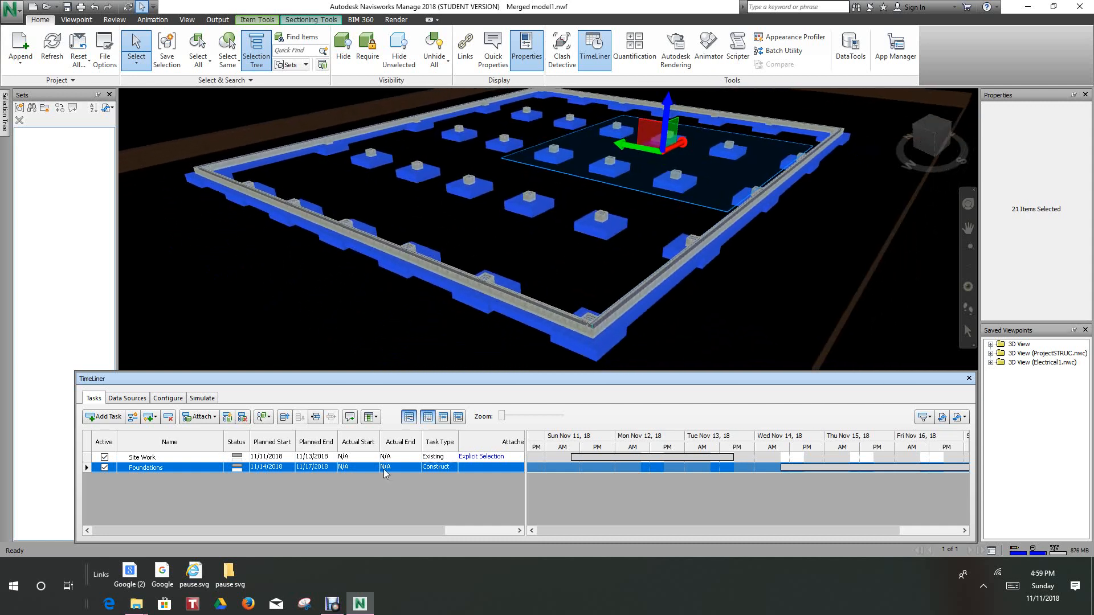
{"action": "right_click", "coordinate": [477, 471]}
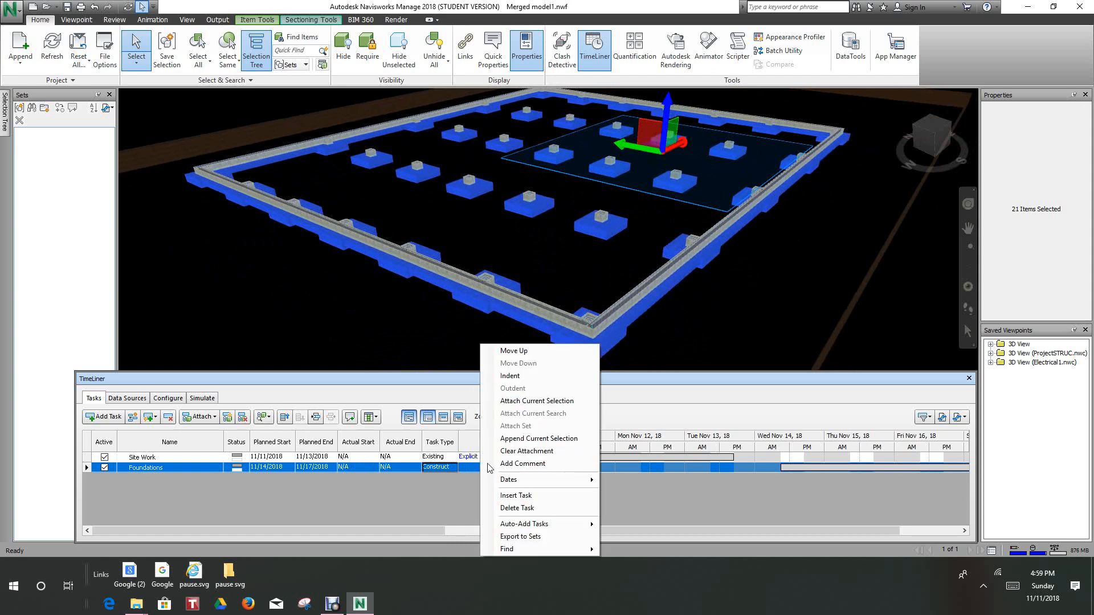
{"action": "left_click", "coordinate": [509, 402]}
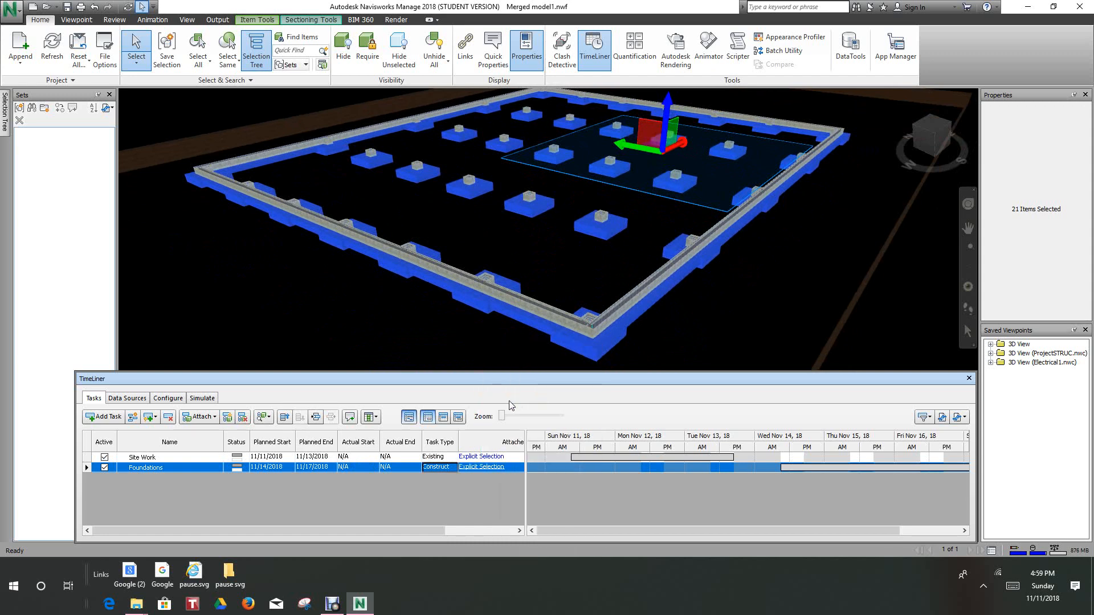
Check the elements attached to the Foundations and Site Work tasks by recalling their explicit selections, and clear the selection
{"action": "left_click", "coordinate": [317, 317]}
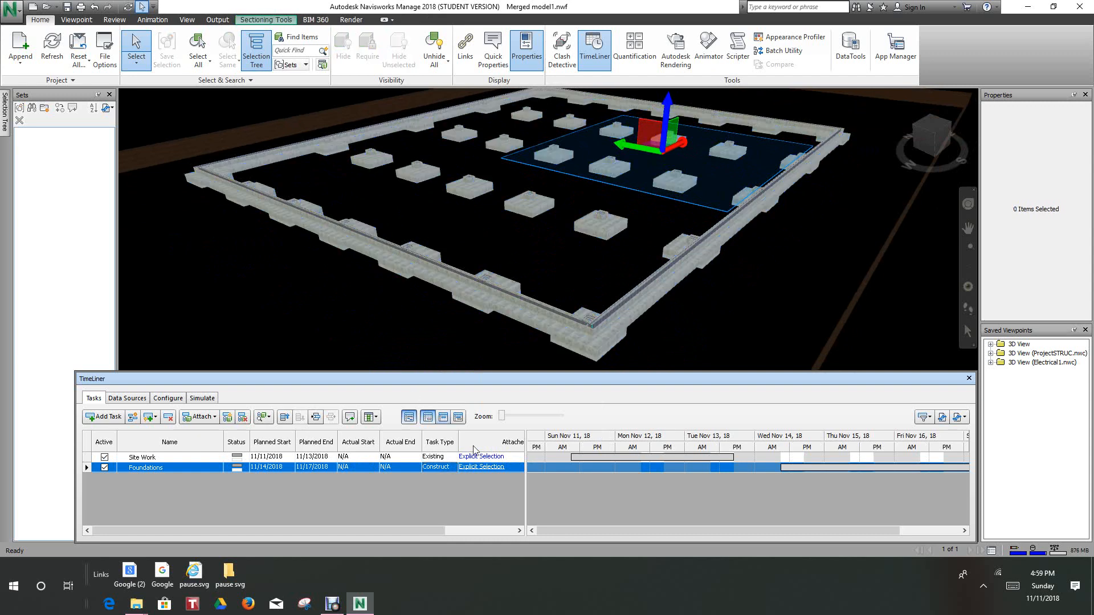
{"action": "left_click", "coordinate": [493, 468]}
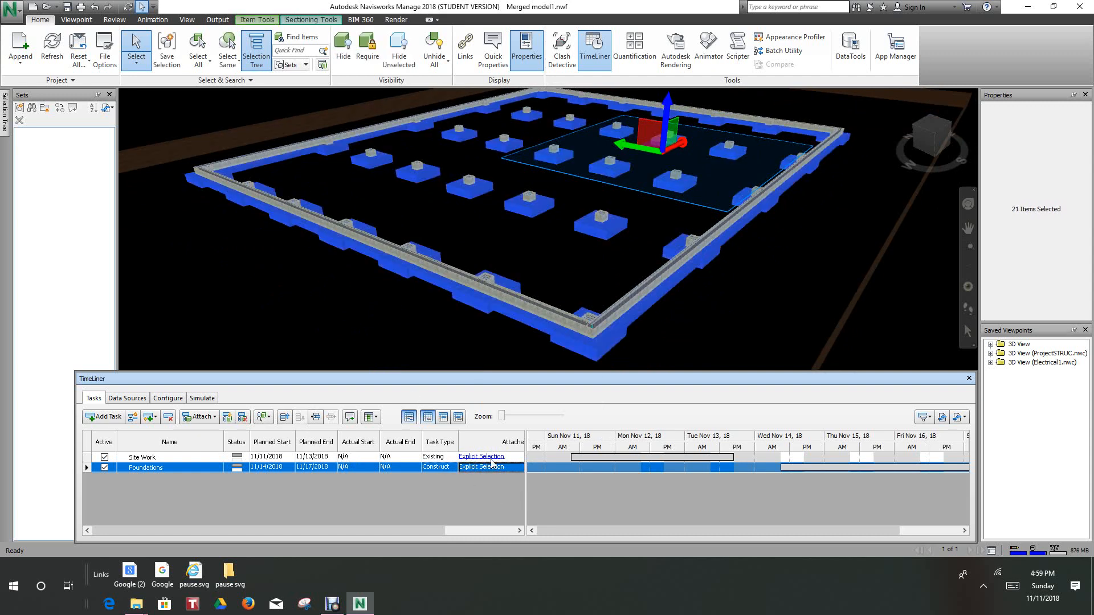
{"action": "left_click", "coordinate": [492, 458]}
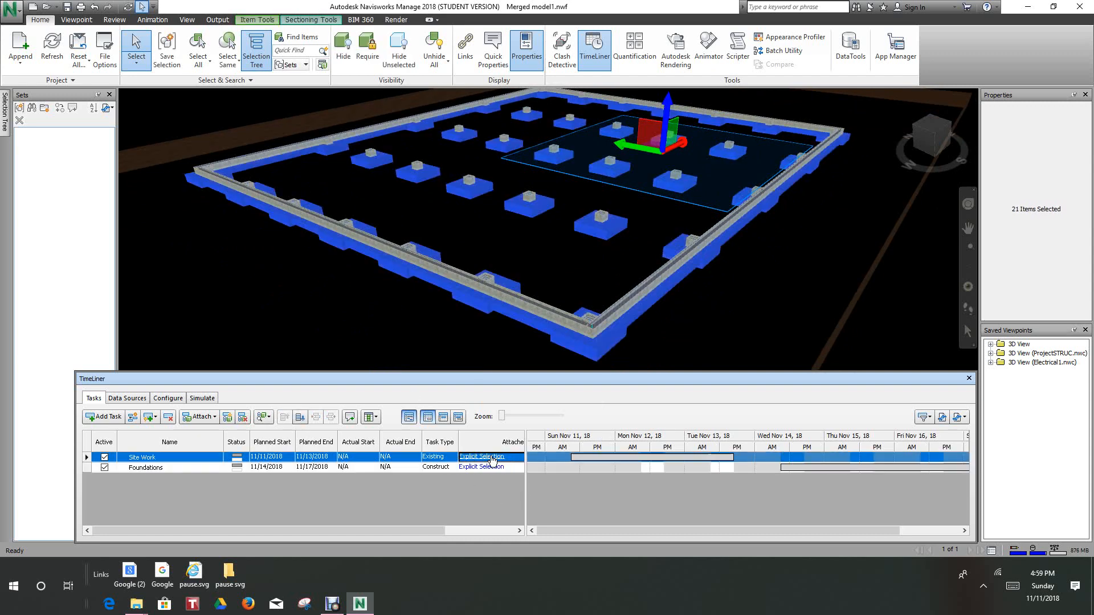
{"action": "left_click", "coordinate": [336, 317]}
Raise the section plane slightly above the footings to reveal more of the structure resting on them
{"action": "scroll", "coordinate": [336, 316], "scroll_direction": "down", "scroll_amount": 2}
{"action": "middle_click_drag", "start_coordinate": [336, 316], "coordinate": [349, 309]}
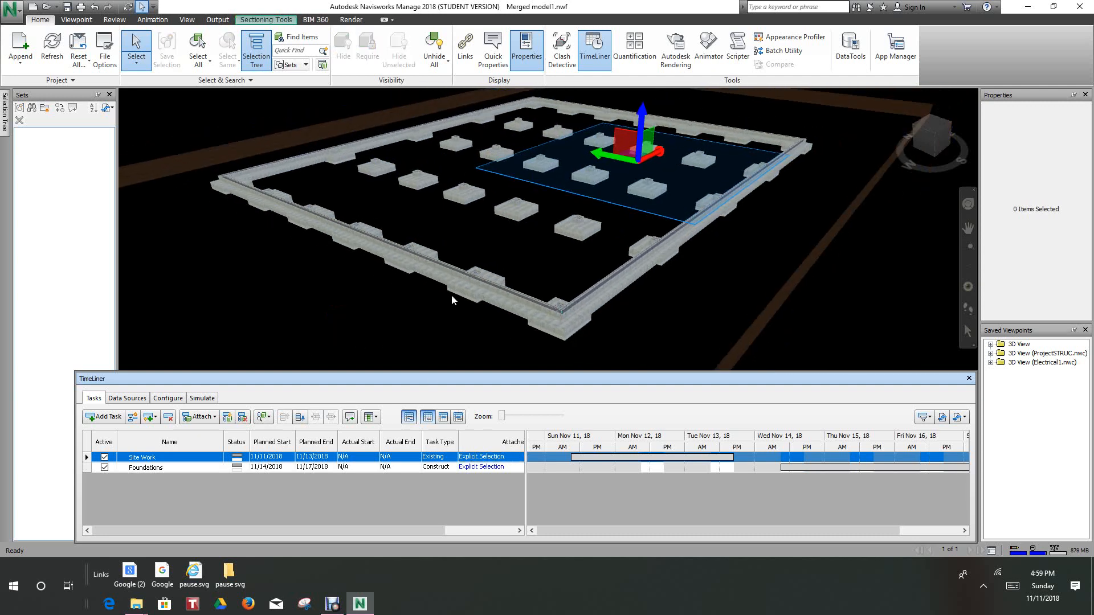
{"action": "middle_click_drag", "start_coordinate": [451, 295], "coordinate": [485, 370], "text": "shift"}
{"action": "scroll", "coordinate": [641, 171], "scroll_direction": "up", "scroll_amount": 1}
{"action": "middle_click_drag", "start_coordinate": [642, 153], "coordinate": [638, 213]}
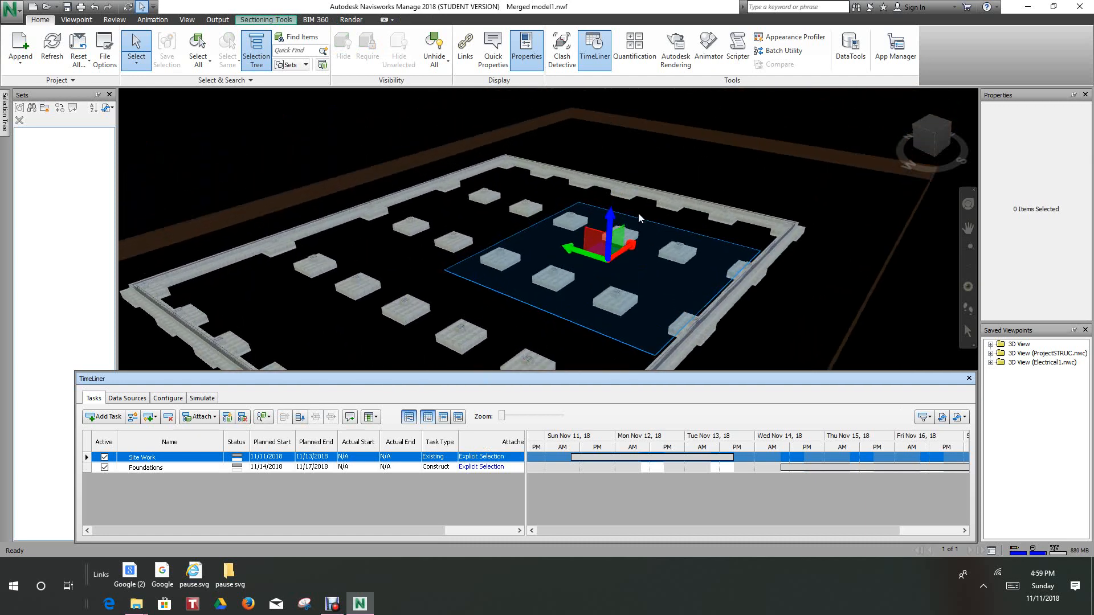
{"action": "left_click_drag", "start_coordinate": [614, 215], "coordinate": [605, 213]}
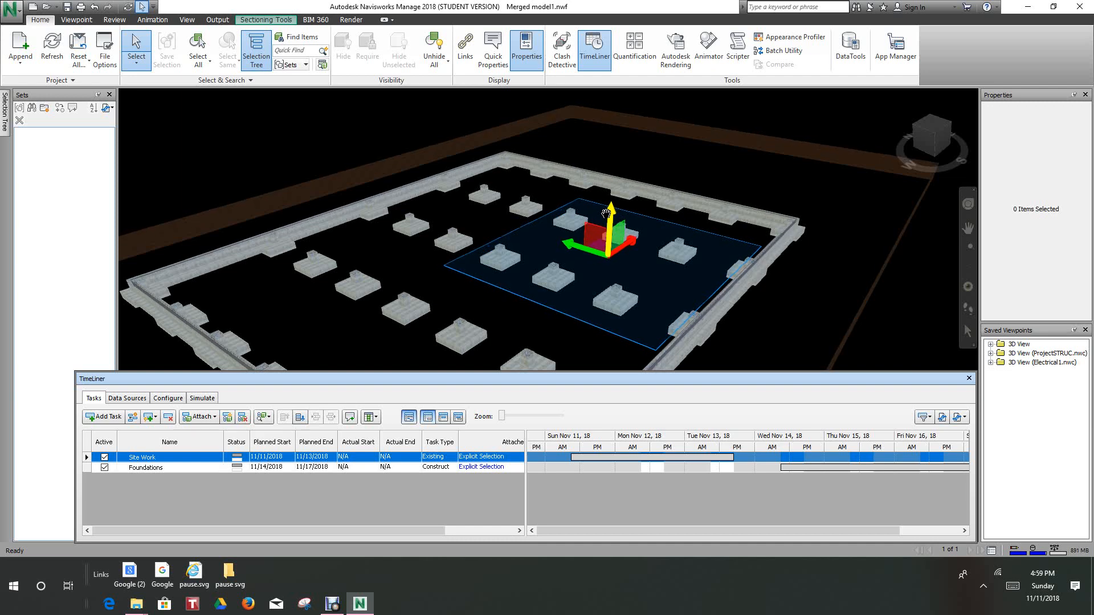
{"action": "scroll", "coordinate": [408, 254], "scroll_direction": "down", "scroll_amount": 3}
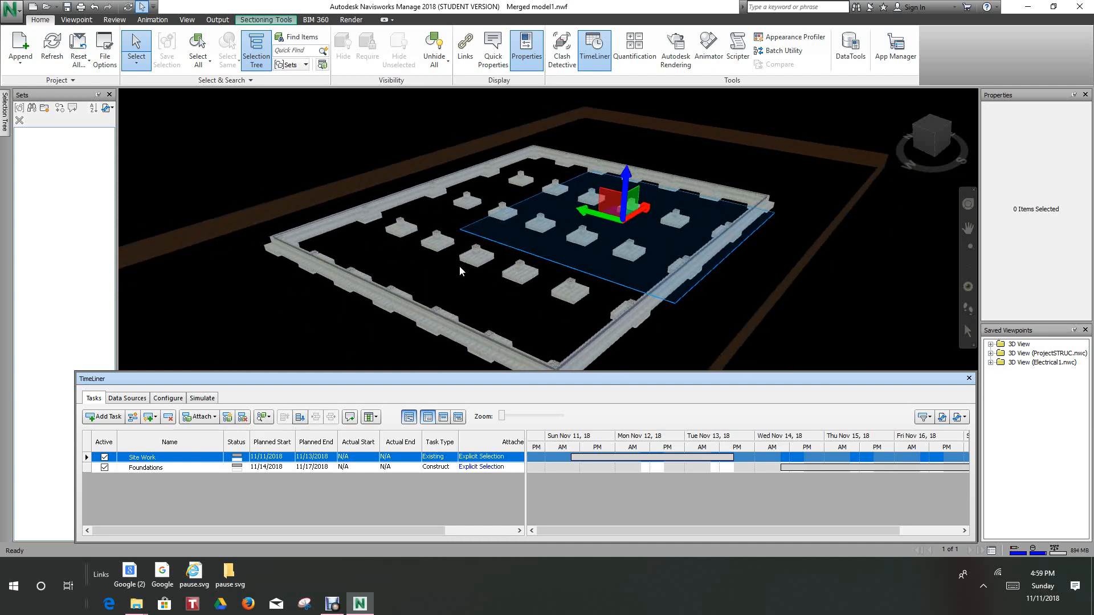
{"action": "scroll", "coordinate": [419, 265], "scroll_direction": "down", "scroll_amount": 3}
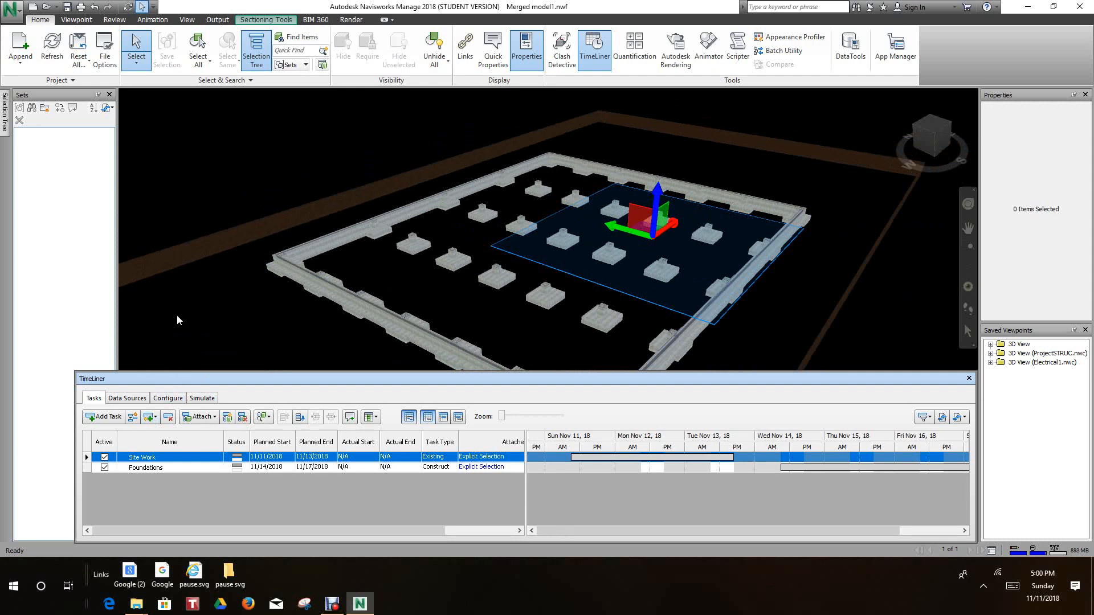
Add a task named Columns below Foundations in the TimeLiner schedule
{"action": "left_click", "coordinate": [108, 417]}
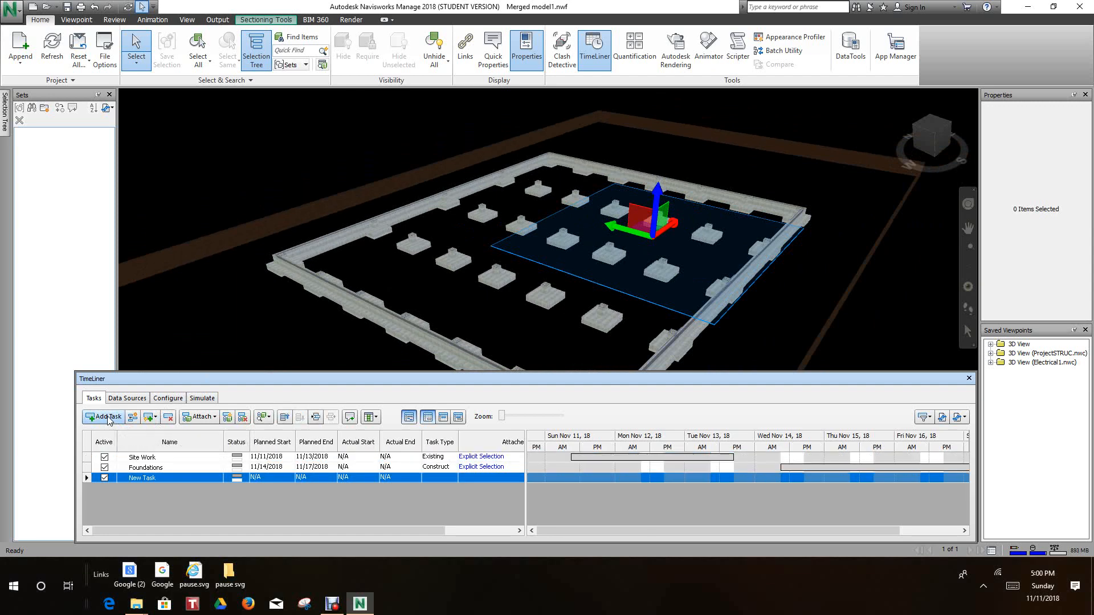
{"action": "left_click", "coordinate": [133, 479]}
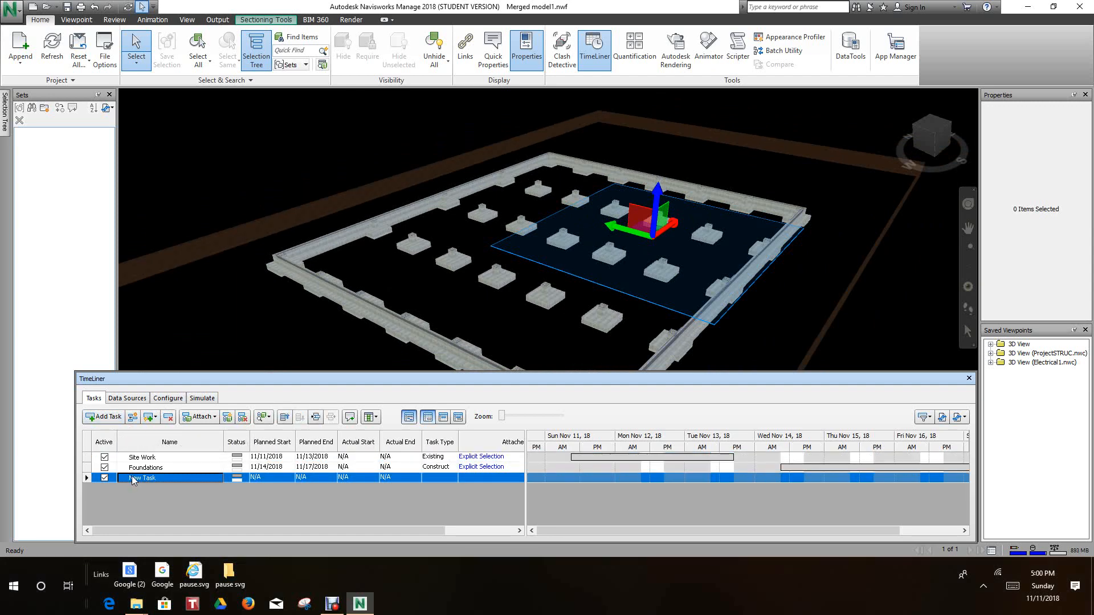
{"action": "left_click", "coordinate": [162, 478]}
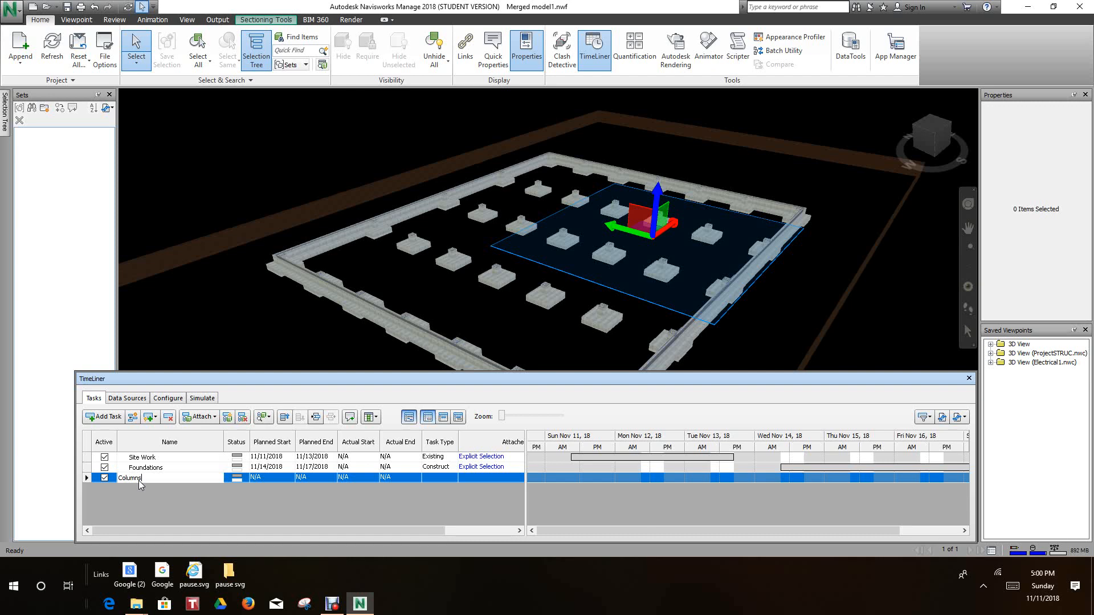
{"action": "key", "text": "Return"}
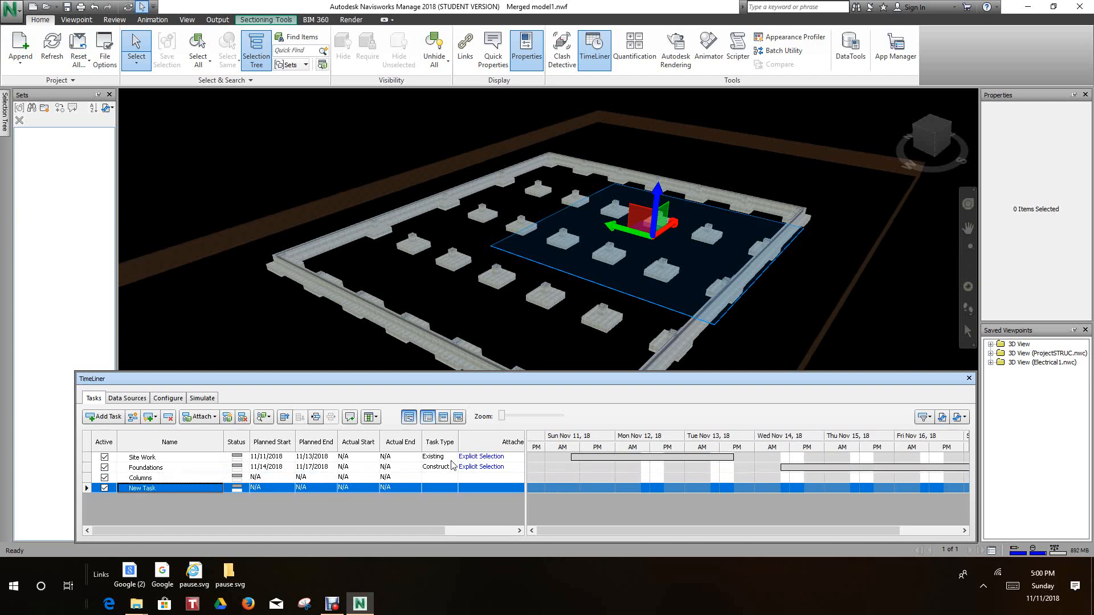
Recall the Foundations task's explicit selection to check its attached elements, clear the selection, and inspect the column bases on the footings
{"action": "left_click", "coordinate": [477, 468]}
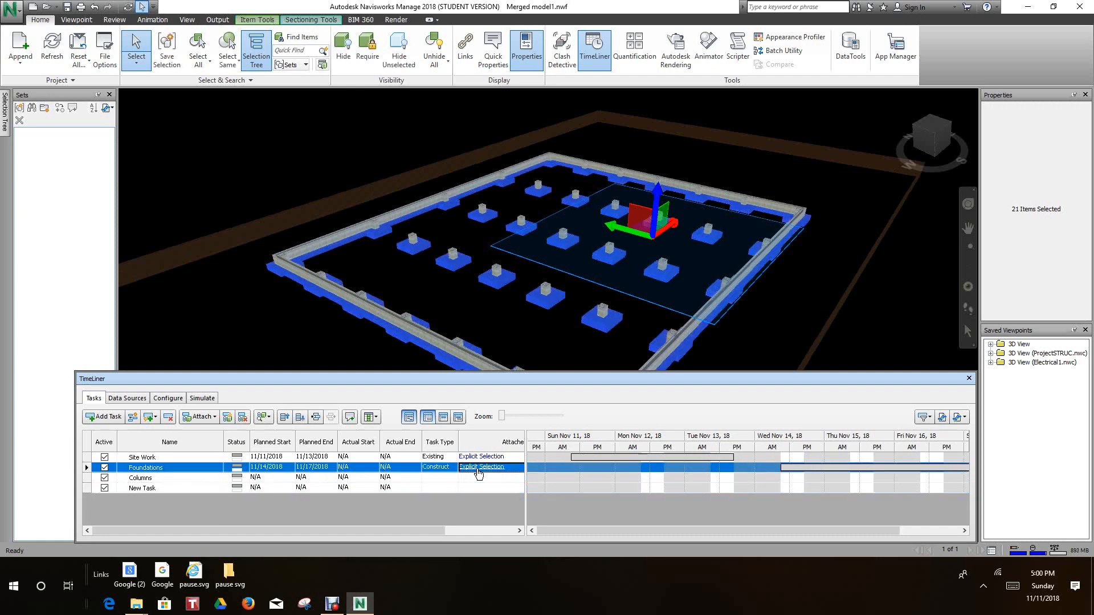
{"action": "left_click", "coordinate": [217, 323]}
{"action": "scroll", "coordinate": [387, 281], "scroll_direction": "up", "scroll_amount": 2}
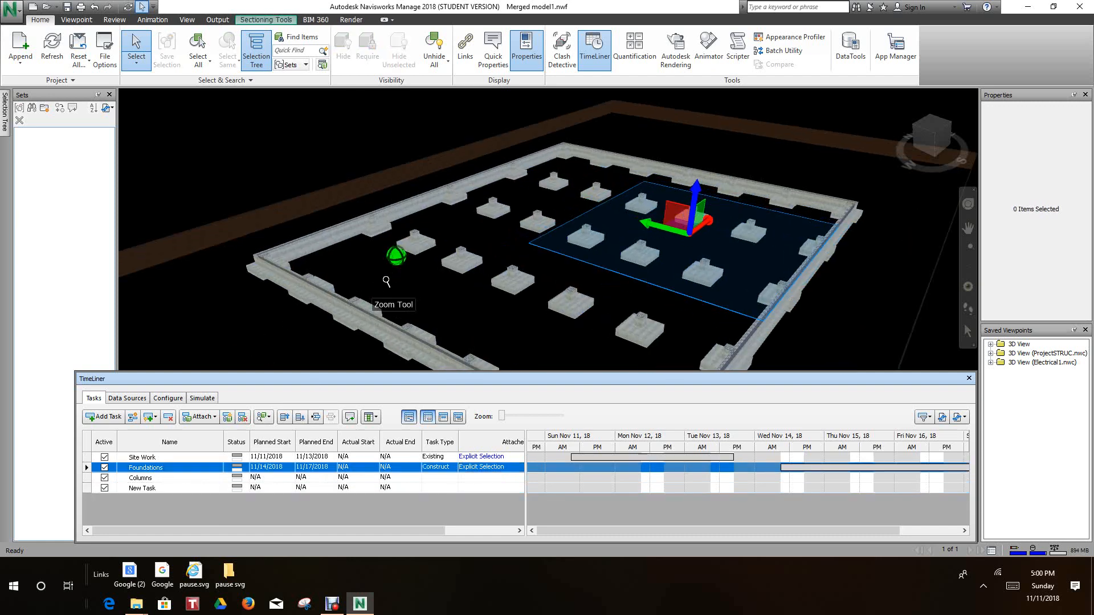
{"action": "scroll", "coordinate": [386, 281], "scroll_direction": "up", "scroll_amount": 4}
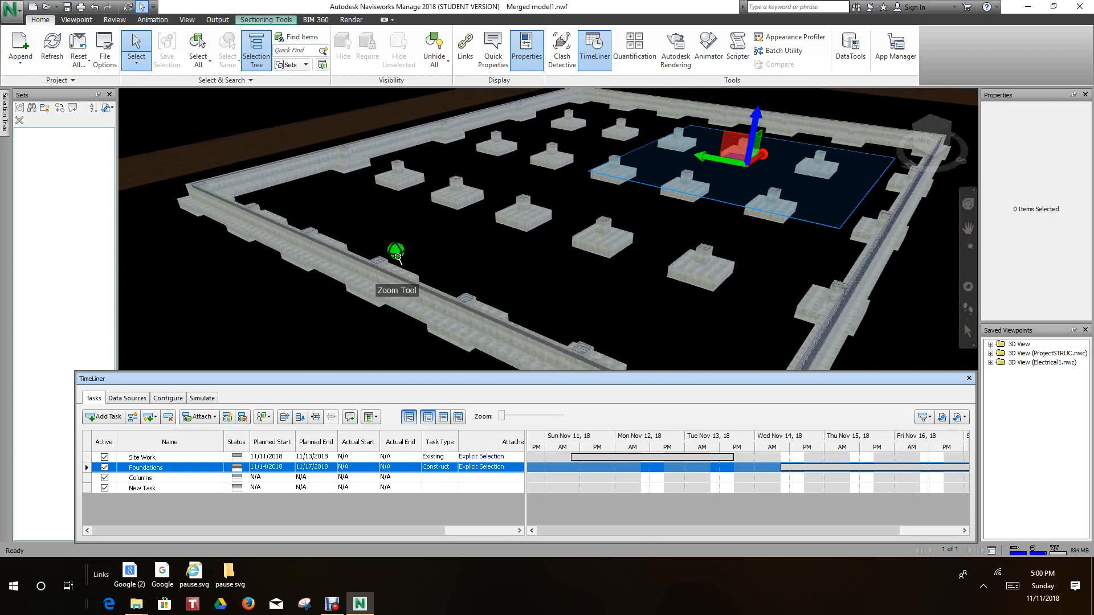
{"action": "scroll", "coordinate": [397, 258], "scroll_direction": "down", "scroll_amount": 3}
{"action": "scroll", "coordinate": [495, 290], "scroll_direction": "down", "scroll_amount": 3}
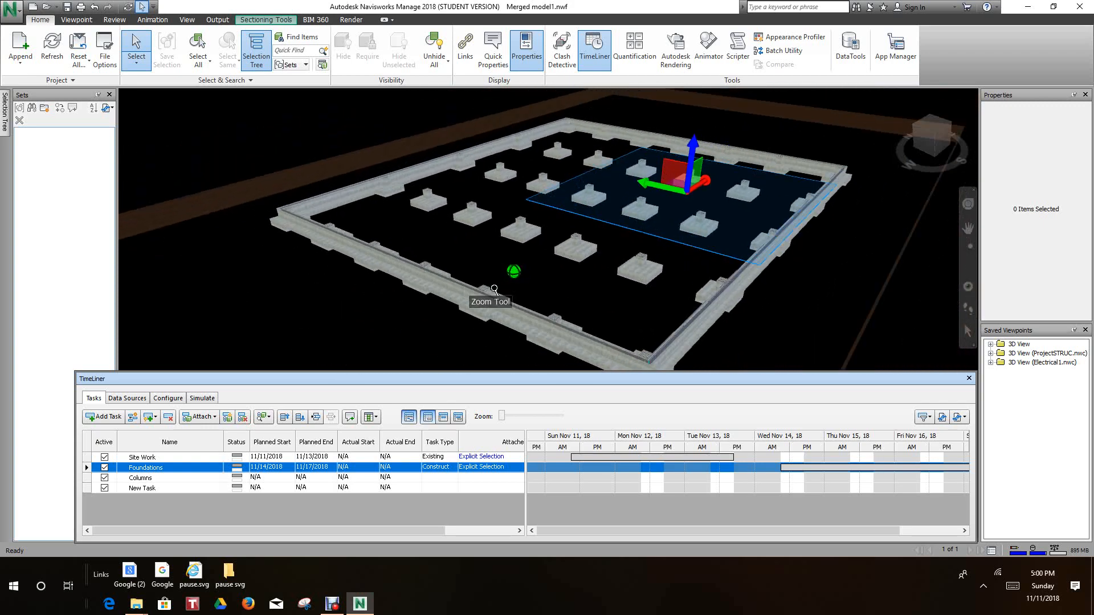
Select one concrete column on an interior footing and extend the selection to all matching columns with Select Same
{"action": "scroll", "coordinate": [489, 254], "scroll_direction": "up", "scroll_amount": 3}
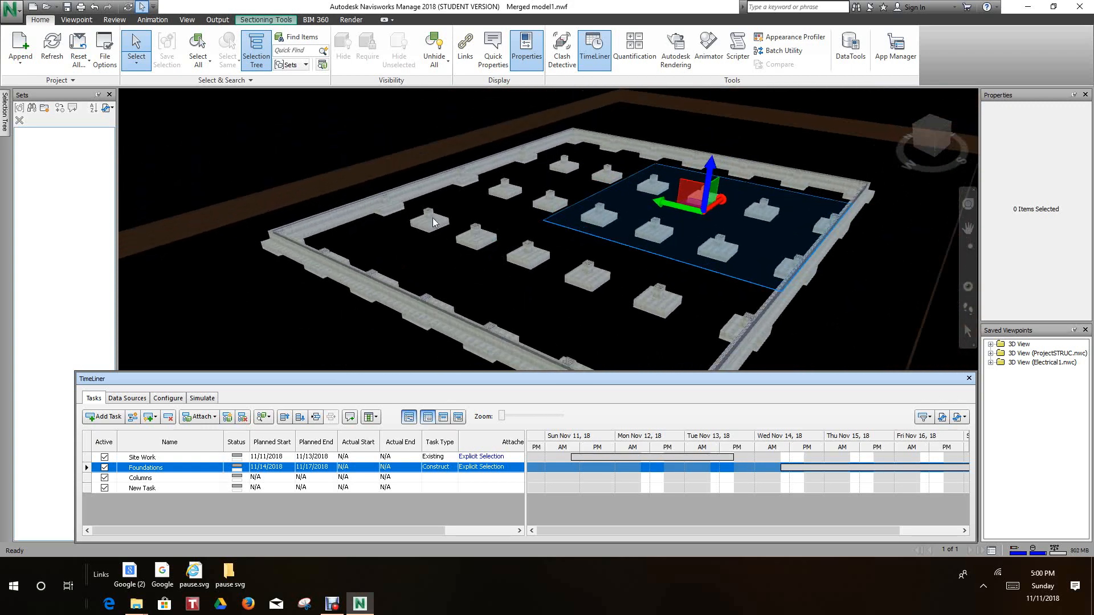
{"action": "left_click", "coordinate": [428, 214]}
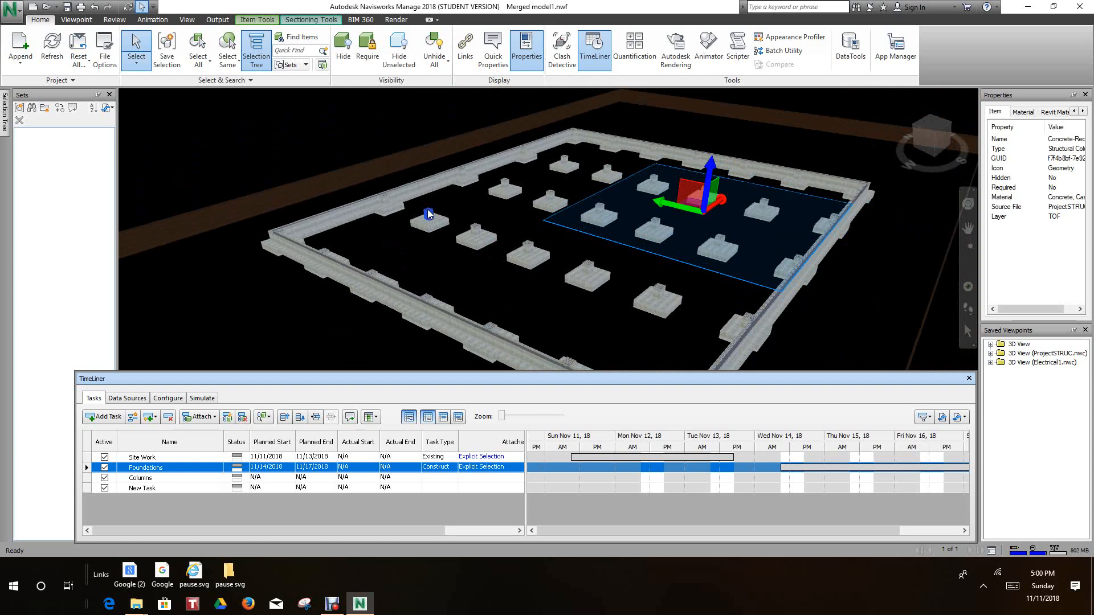
{"action": "left_click", "coordinate": [228, 61]}
{"action": "left_click", "coordinate": [242, 97]}
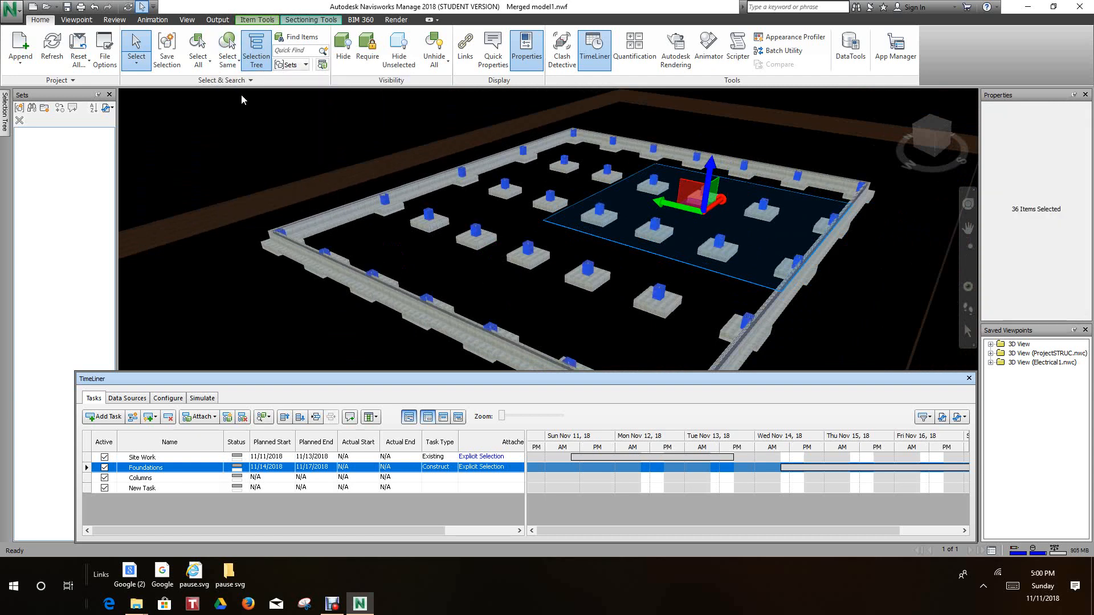
{"action": "scroll", "coordinate": [419, 241], "scroll_direction": "down", "scroll_amount": 3}
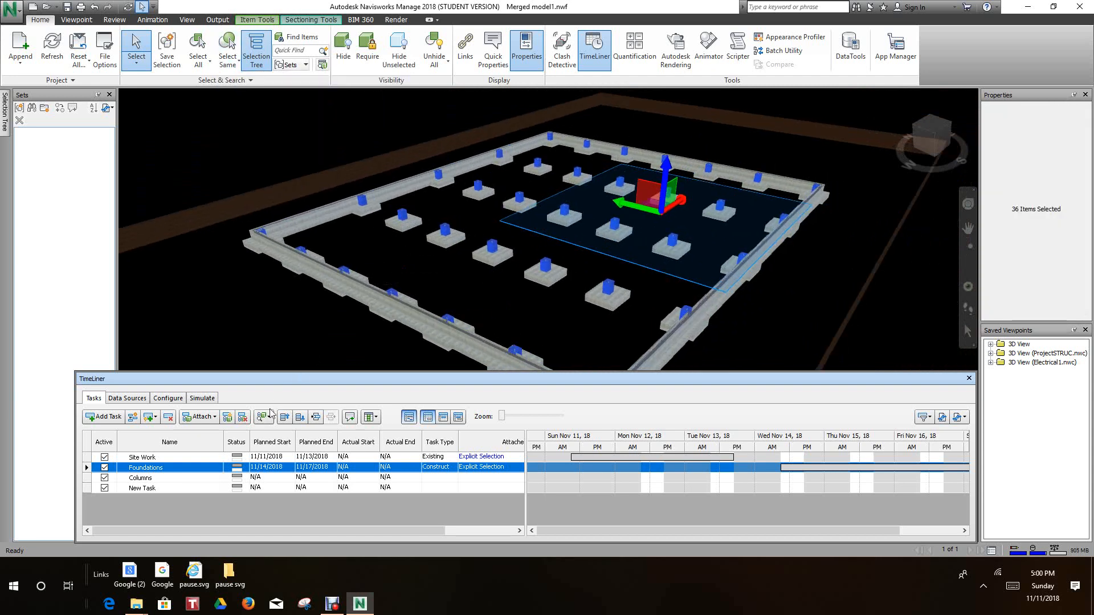
{"action": "scroll", "coordinate": [259, 354], "scroll_direction": "down", "scroll_amount": 3}
{"action": "middle_click_drag", "start_coordinate": [259, 354], "coordinate": [352, 290]}
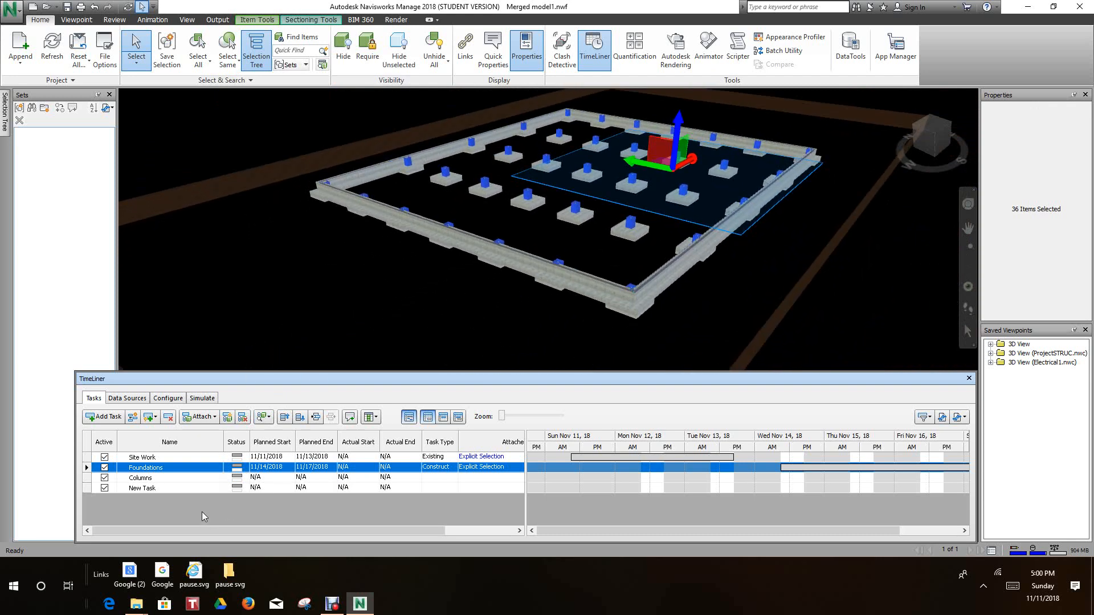
Schedule the Columns task with planned start 11/18/2018 and planned end 11/20/2018, and set its task type to Construct
{"action": "left_click", "coordinate": [177, 481]}
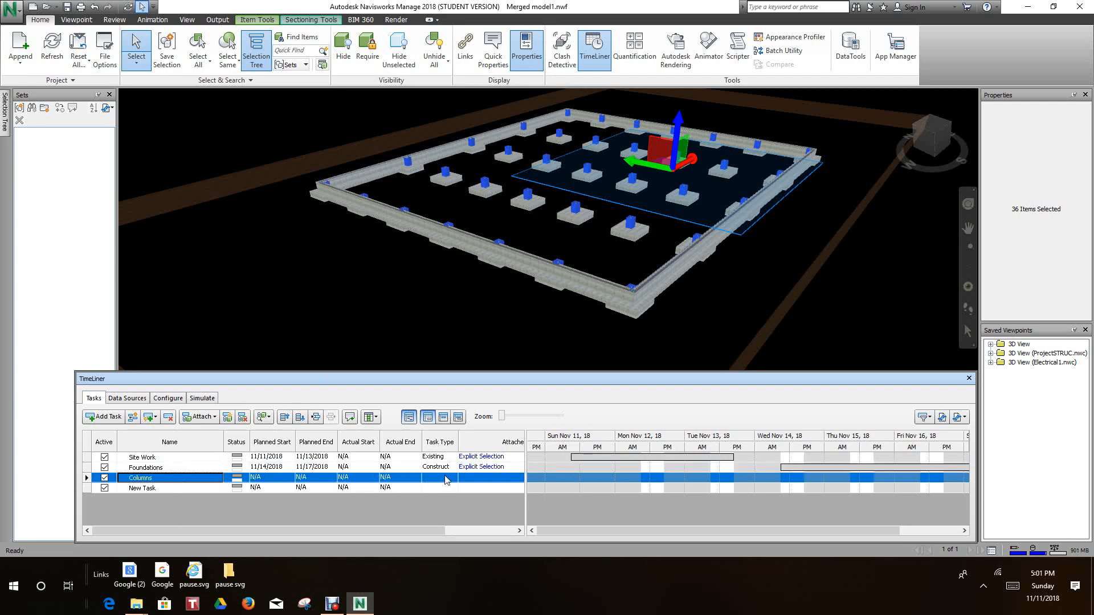
{"action": "left_click", "coordinate": [289, 481]}
{"action": "left_click", "coordinate": [290, 479]}
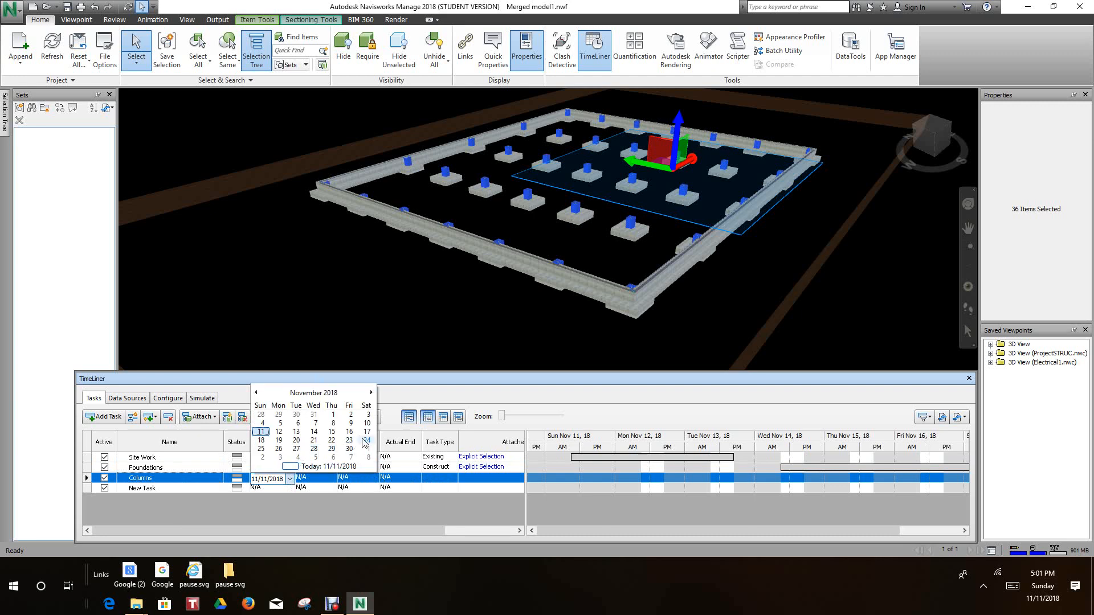
{"action": "left_click", "coordinate": [261, 440]}
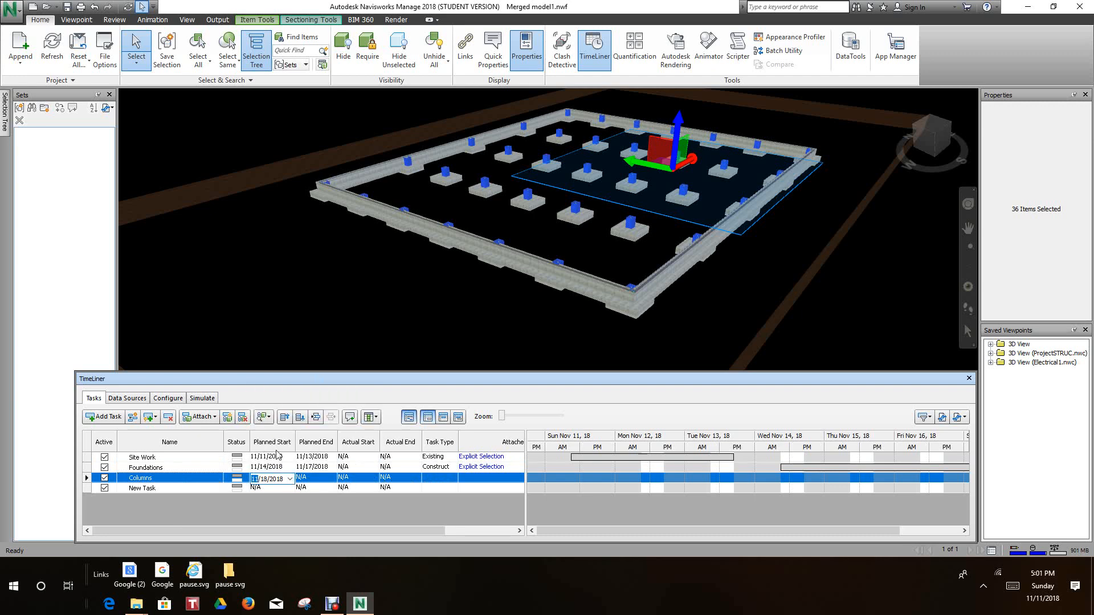
{"action": "left_click", "coordinate": [333, 480]}
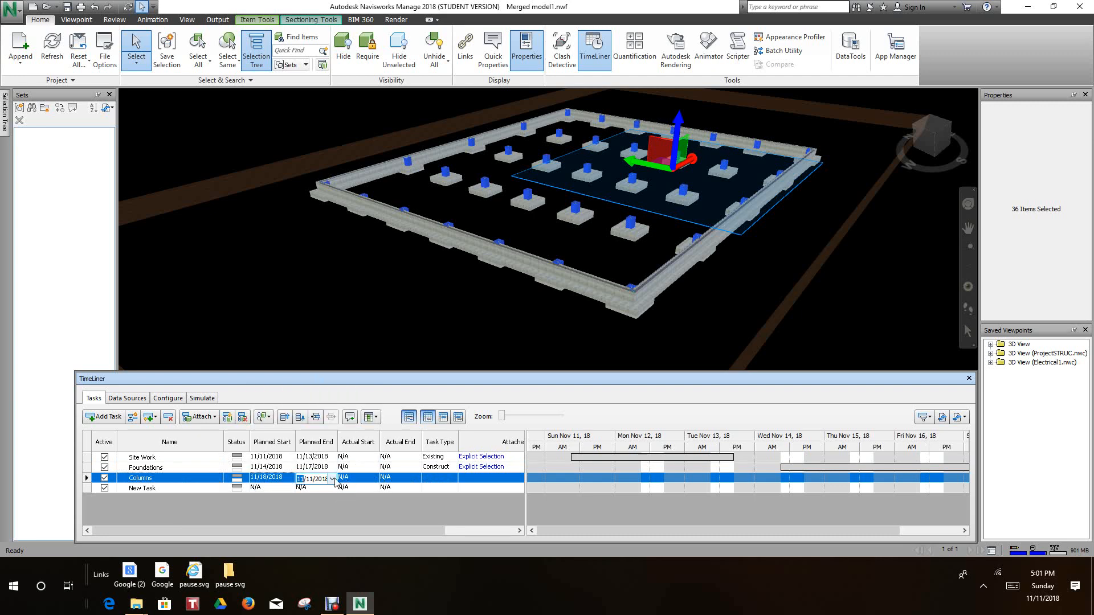
{"action": "left_click", "coordinate": [332, 479]}
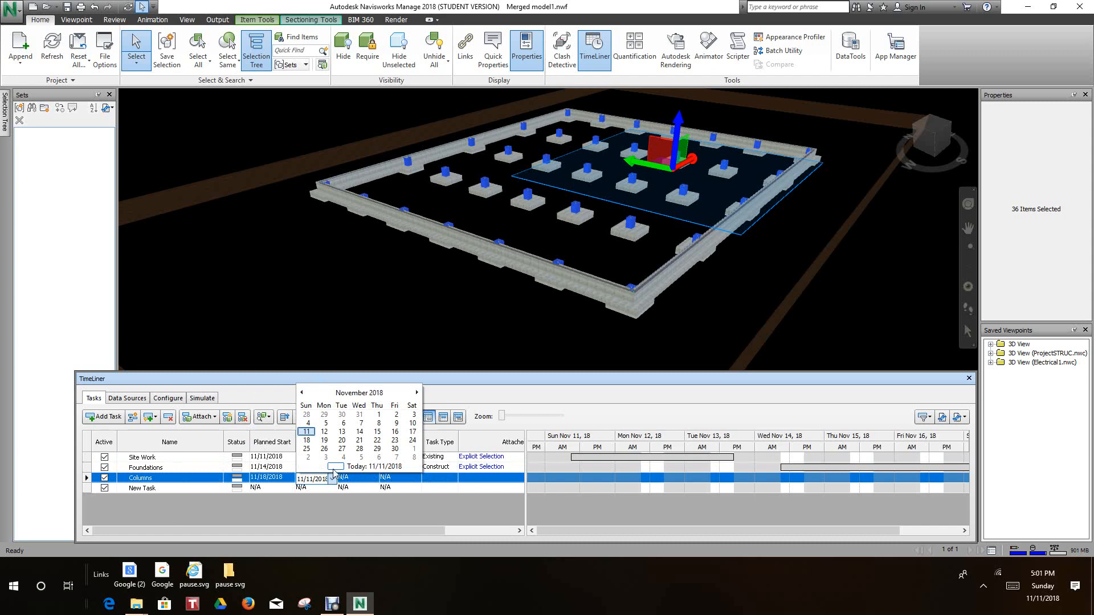
{"action": "left_click", "coordinate": [342, 441]}
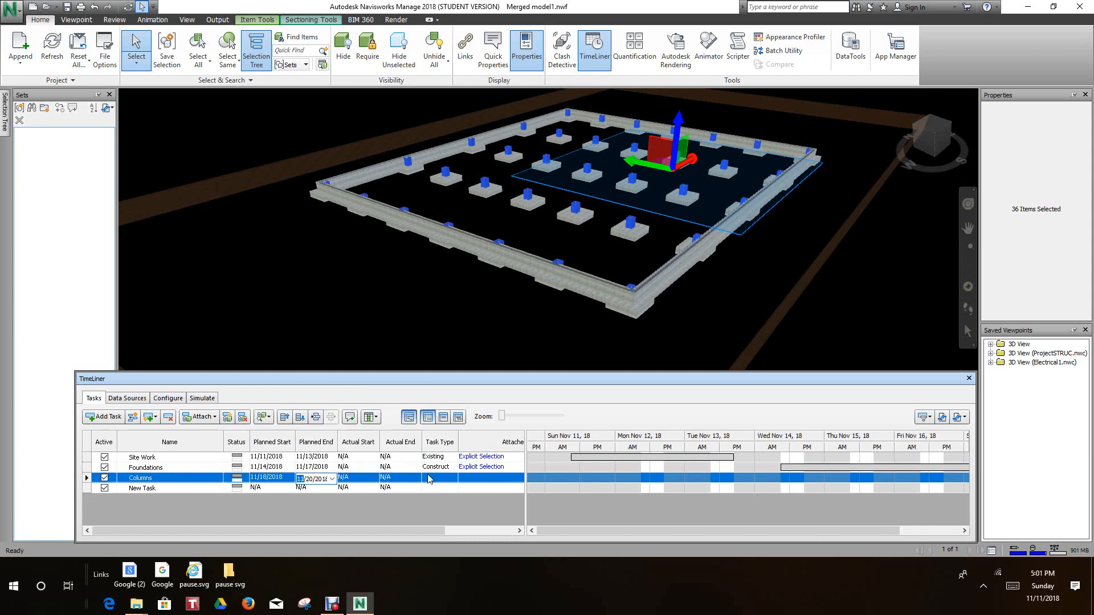
{"action": "left_click", "coordinate": [452, 479]}
{"action": "left_click", "coordinate": [454, 479]}
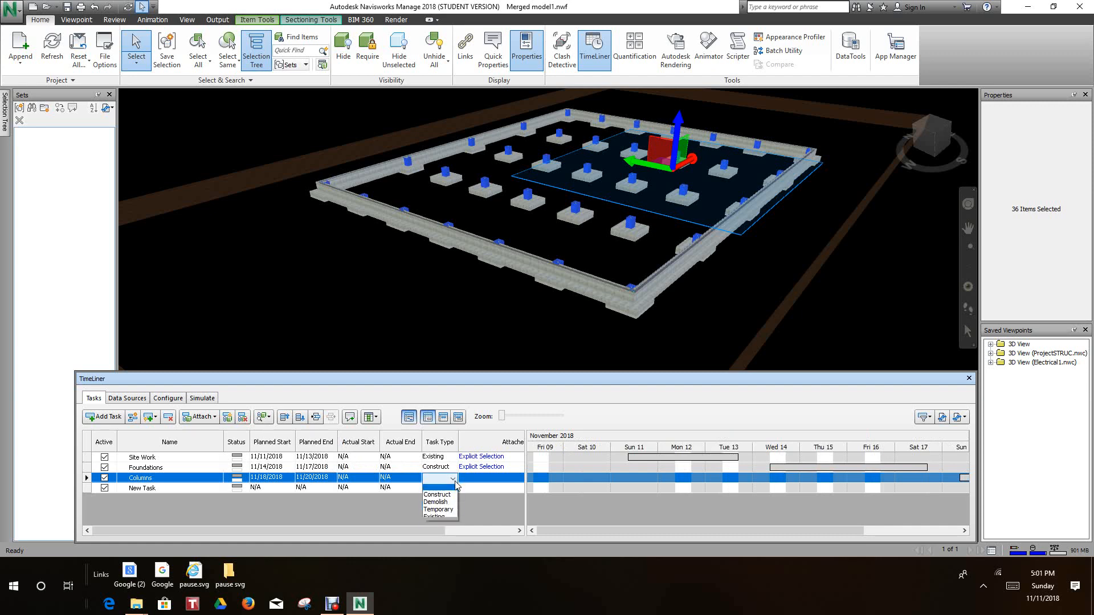
{"action": "left_click", "coordinate": [437, 495]}
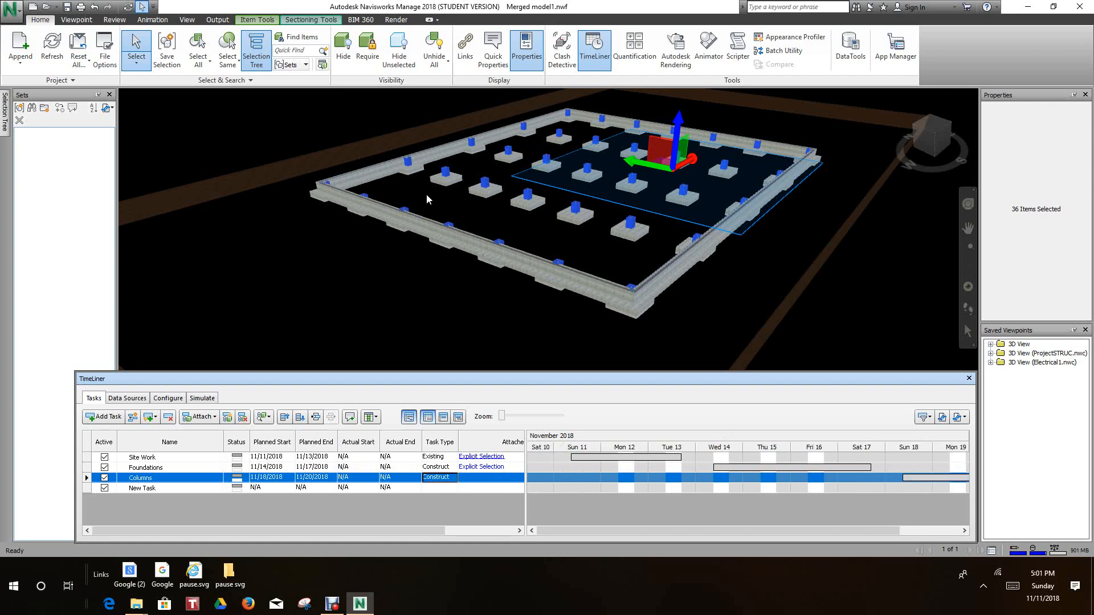
Add the perimeter walls on all four sides of the building to the column selection
{"action": "scroll", "coordinate": [426, 194], "scroll_direction": "up", "scroll_amount": 2}
{"action": "scroll", "coordinate": [390, 188], "scroll_direction": "down", "scroll_amount": 3}
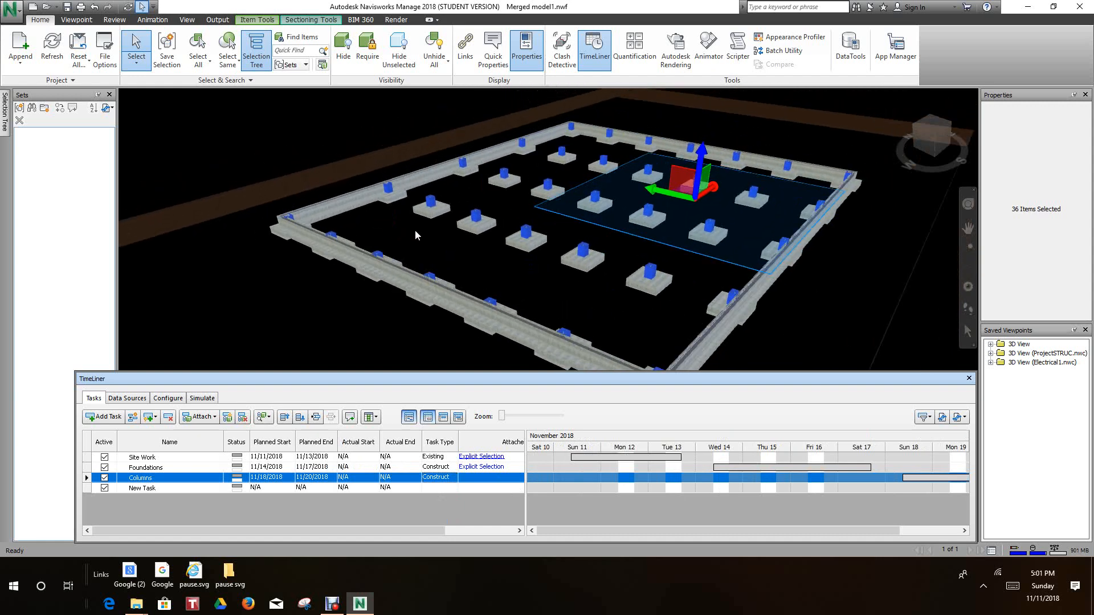
{"action": "left_click", "coordinate": [351, 199], "text": "ctrl"}
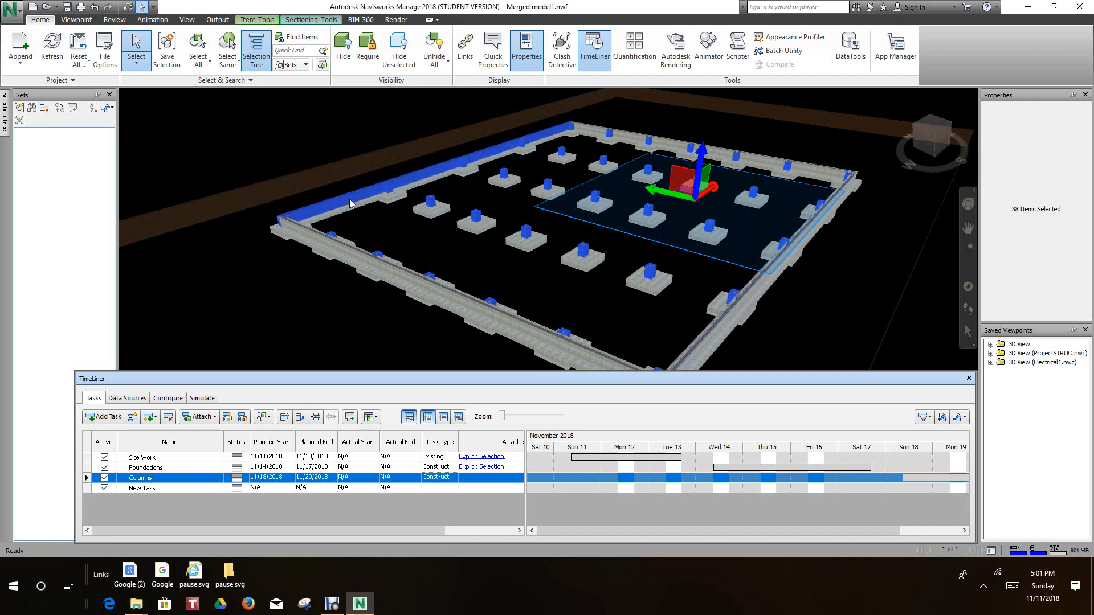
{"action": "left_click", "coordinate": [582, 131], "text": "ctrl"}
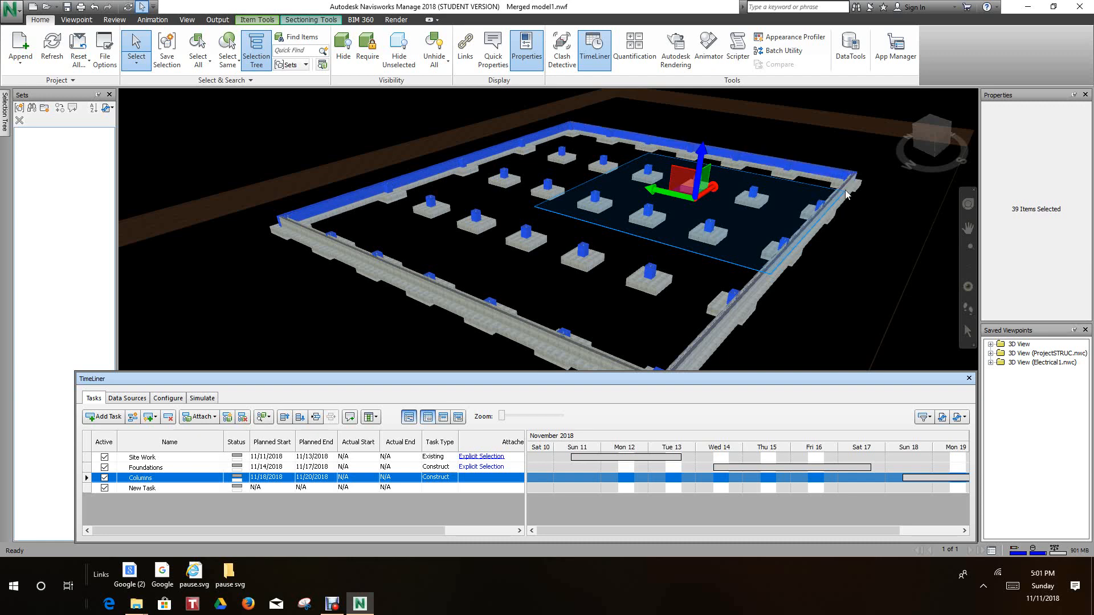
{"action": "scroll", "coordinate": [844, 188], "scroll_direction": "up", "scroll_amount": 5}
{"action": "scroll", "coordinate": [828, 214], "scroll_direction": "up", "scroll_amount": 2}
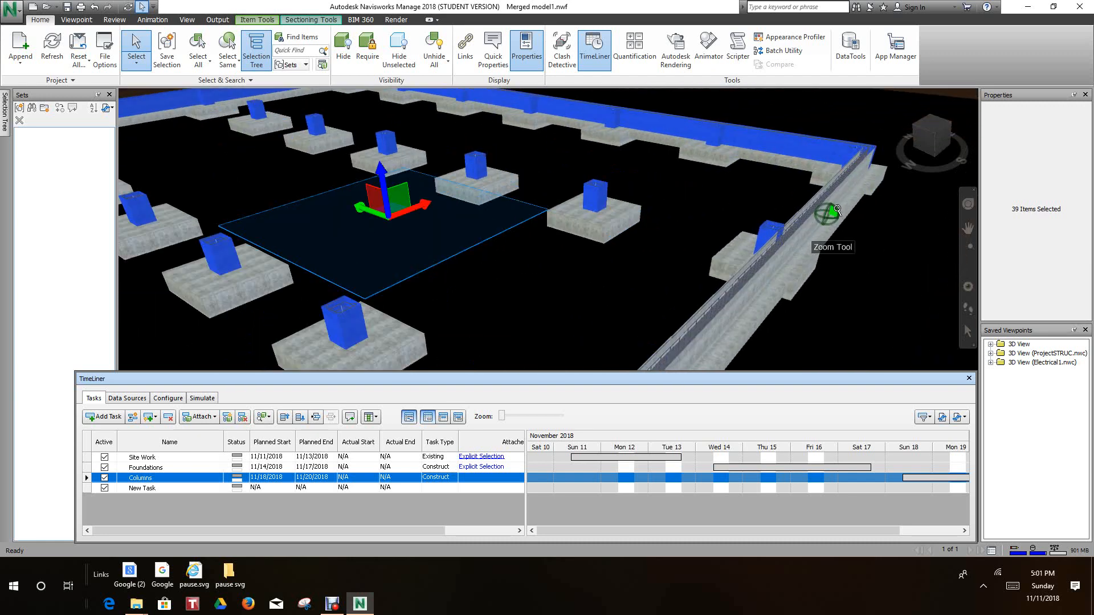
{"action": "scroll", "coordinate": [832, 215], "scroll_direction": "up", "scroll_amount": 2}
{"action": "left_click", "coordinate": [838, 189], "text": "ctrl"}
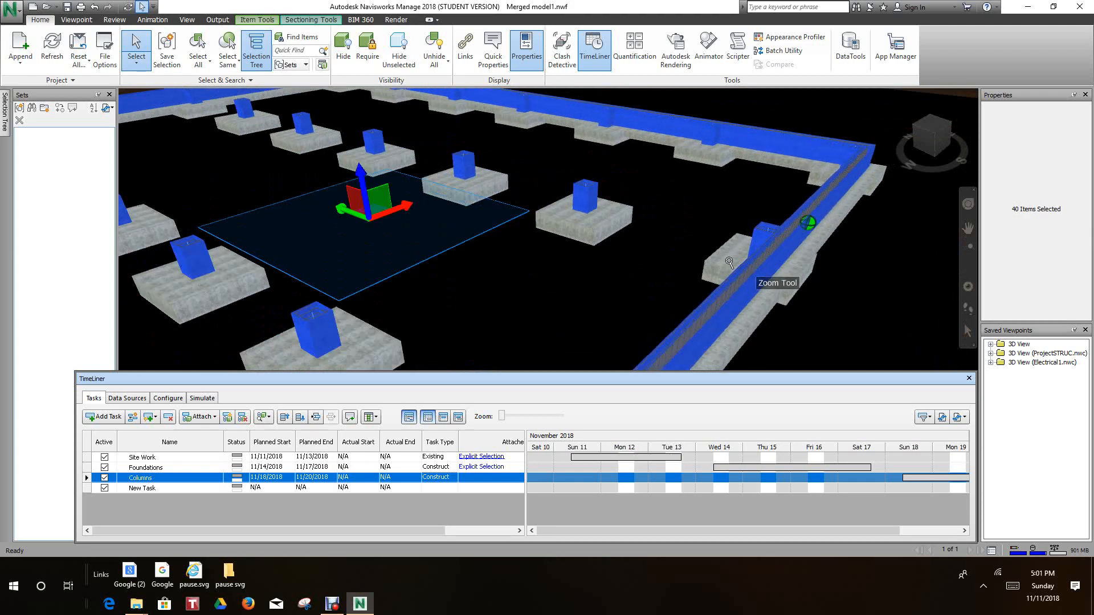
{"action": "scroll", "coordinate": [723, 263], "scroll_direction": "down", "scroll_amount": 3}
{"action": "scroll", "coordinate": [659, 251], "scroll_direction": "up", "scroll_amount": 8}
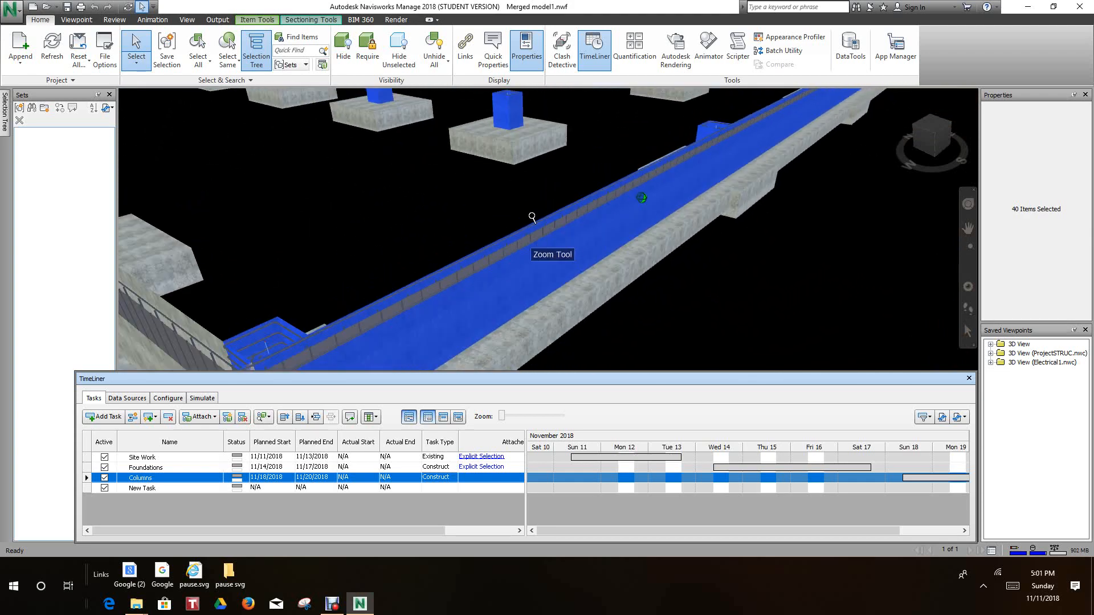
{"action": "scroll", "coordinate": [532, 217], "scroll_direction": "down", "scroll_amount": 3}
{"action": "scroll", "coordinate": [578, 280], "scroll_direction": "up", "scroll_amount": 3}
{"action": "left_click", "coordinate": [572, 285], "text": "ctrl"}
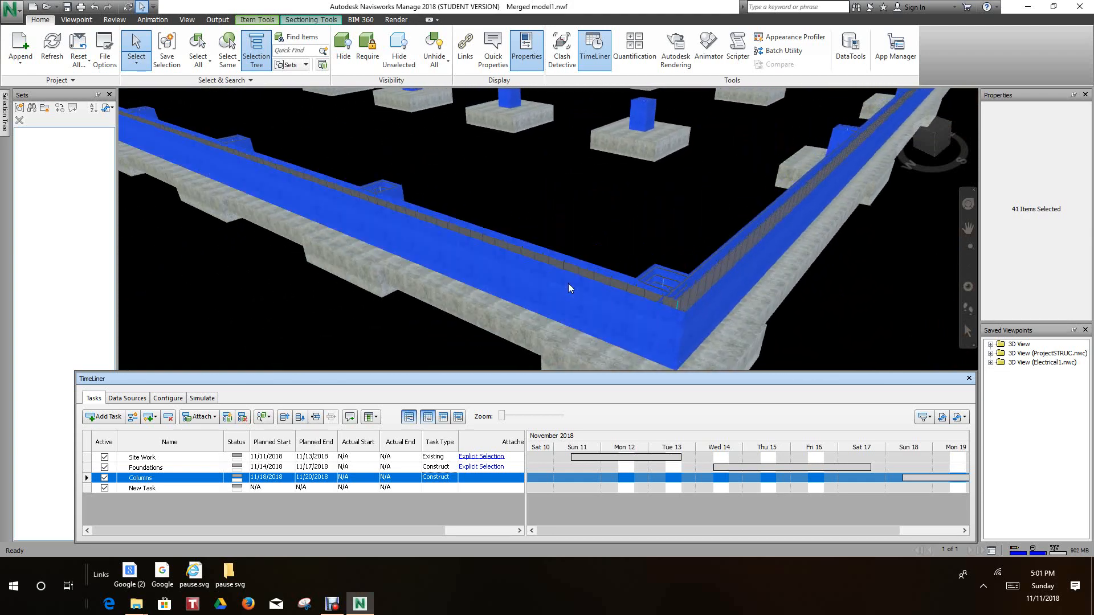
Attach the selected columns and perimeter walls to the Columns task as its current selection, and clear the selection in the model
{"action": "scroll", "coordinate": [568, 282], "scroll_direction": "down", "scroll_amount": 10}
{"action": "middle_click_drag", "start_coordinate": [502, 261], "coordinate": [442, 290]}
{"action": "scroll", "coordinate": [469, 265], "scroll_direction": "down", "scroll_amount": 3}
{"action": "middle_click_drag", "start_coordinate": [516, 247], "coordinate": [516, 258]}
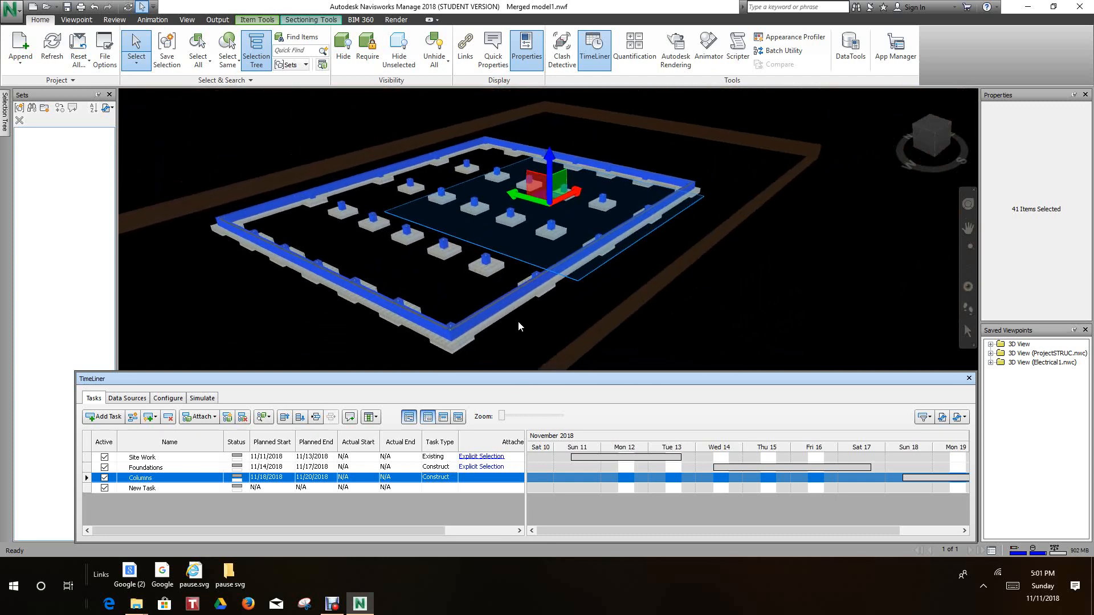
{"action": "right_click", "coordinate": [491, 478]}
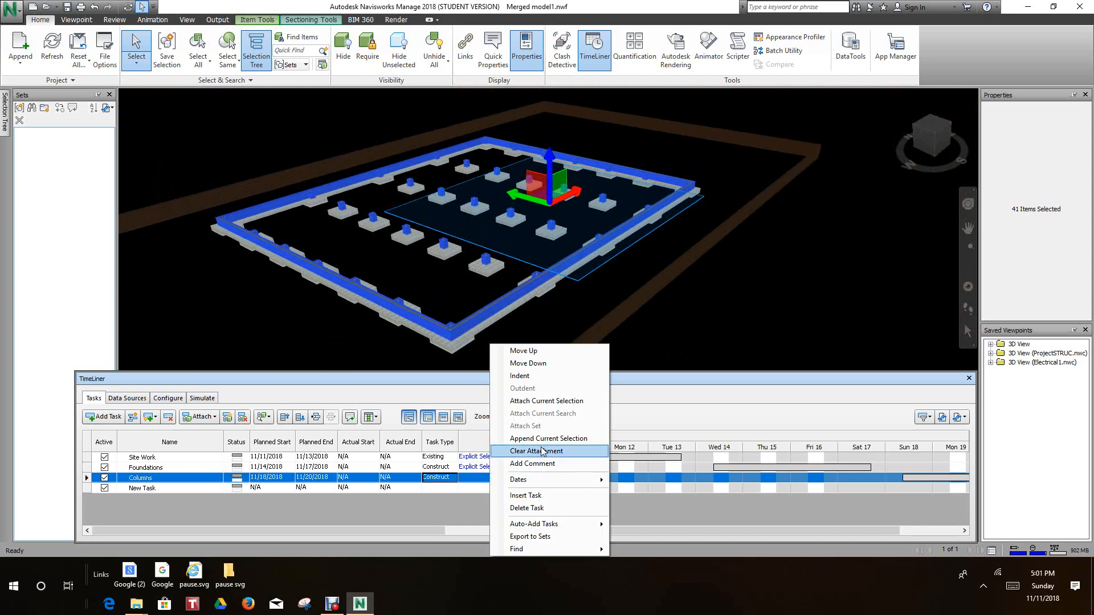
{"action": "left_click", "coordinate": [544, 401]}
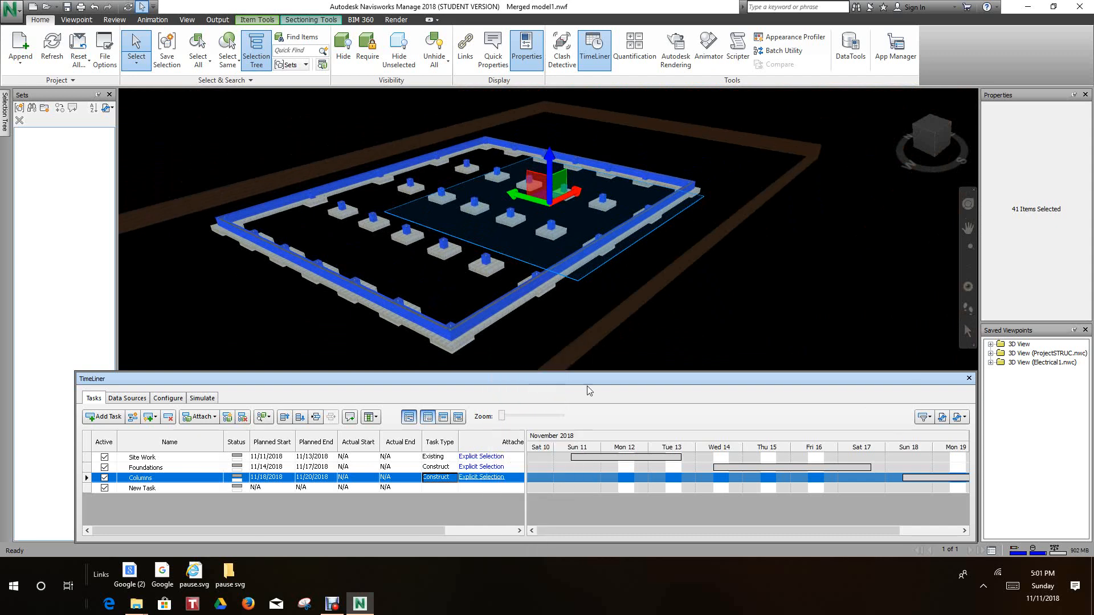
{"action": "left_click", "coordinate": [662, 351]}
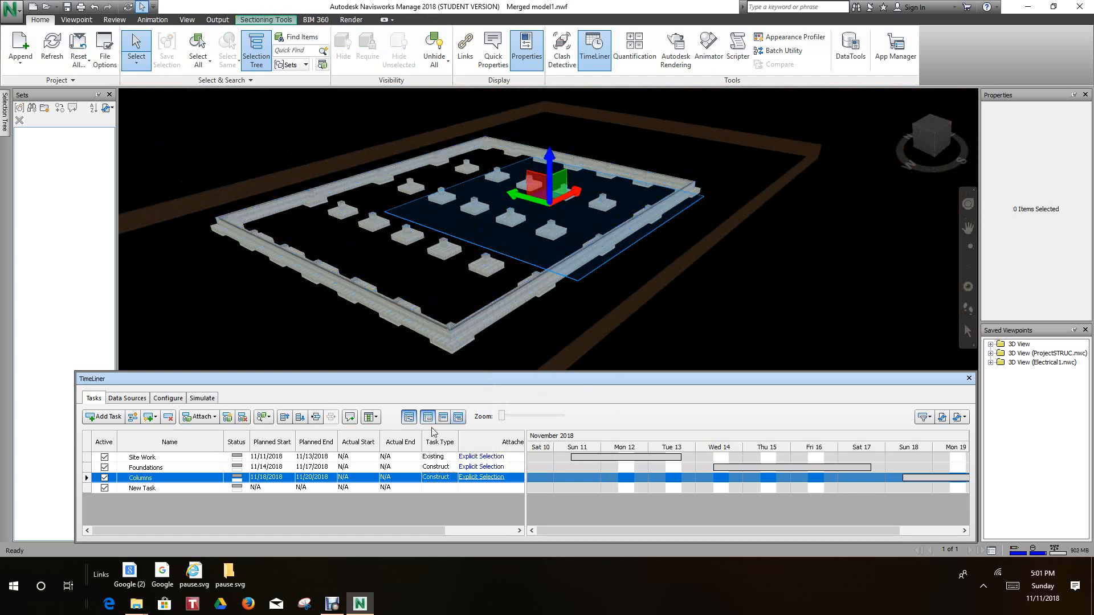
Rename the Columns task to "Columns and Wall"
{"action": "left_click", "coordinate": [162, 482]}
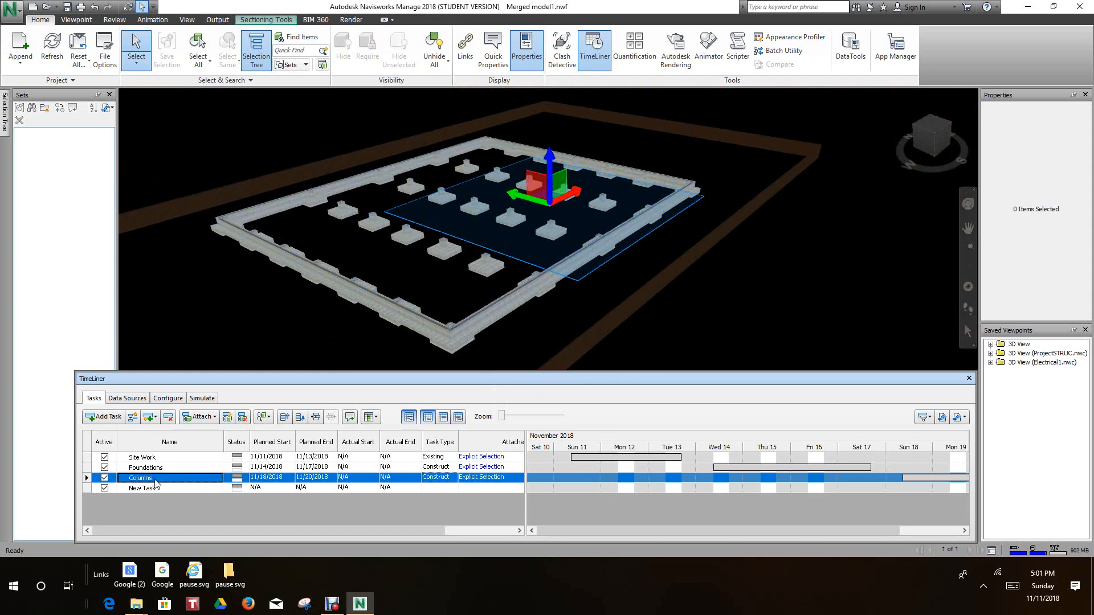
{"action": "left_click", "coordinate": [156, 482]}
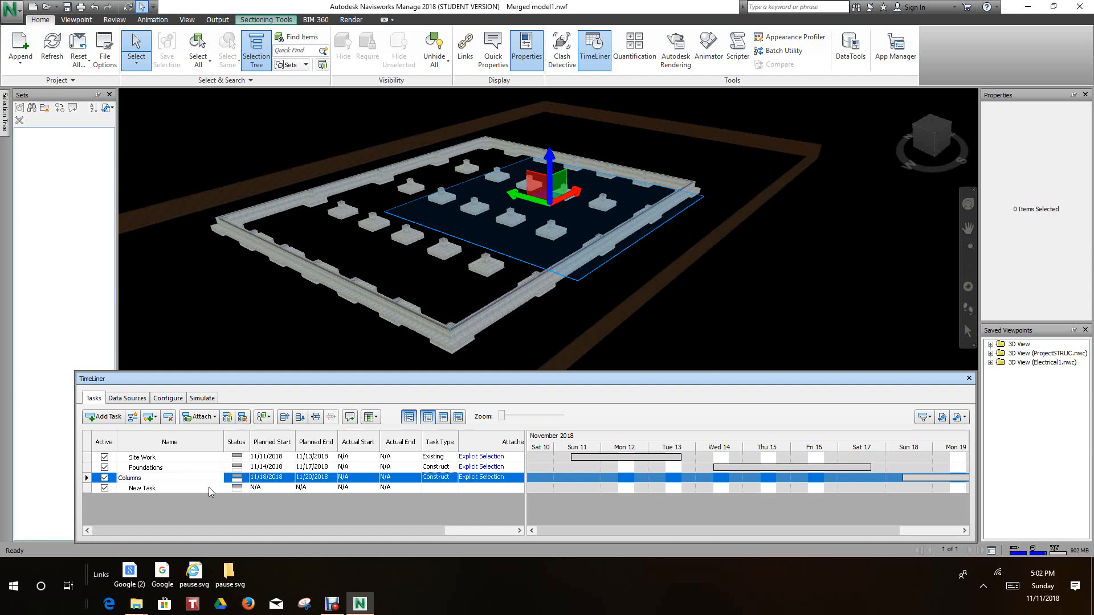
{"action": "type", "text": "And wall"}
{"action": "key", "text": "BackSpace"}
{"action": "key", "text": "BackSpace"}
{"action": "key", "text": "BackSpace"}
{"action": "key", "text": "BackSpace"}
{"action": "key", "text": "BackSpace"}
{"action": "key", "text": "BackSpace"}
{"action": "key", "text": "BackSpace"}
{"action": "key", "text": "BackSpace"}
{"action": "type", "text": "and Wall"}
{"action": "left_click", "coordinate": [209, 488]}
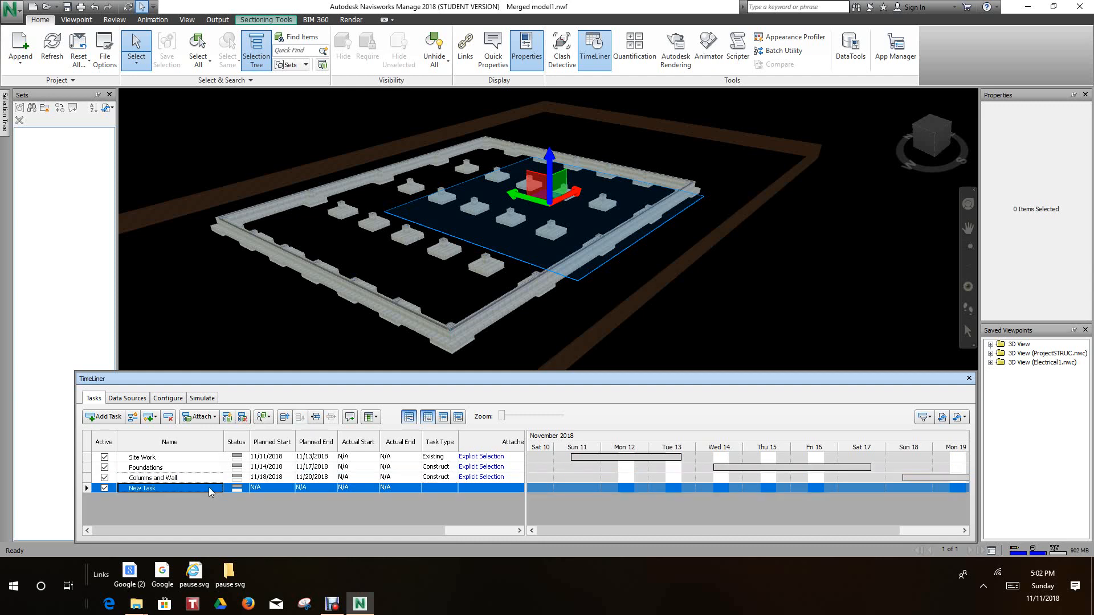
Raise the section plane slightly above the foundations until the ground-floor slab shows
{"action": "left_click", "coordinate": [481, 478]}
{"action": "left_click", "coordinate": [220, 302]}
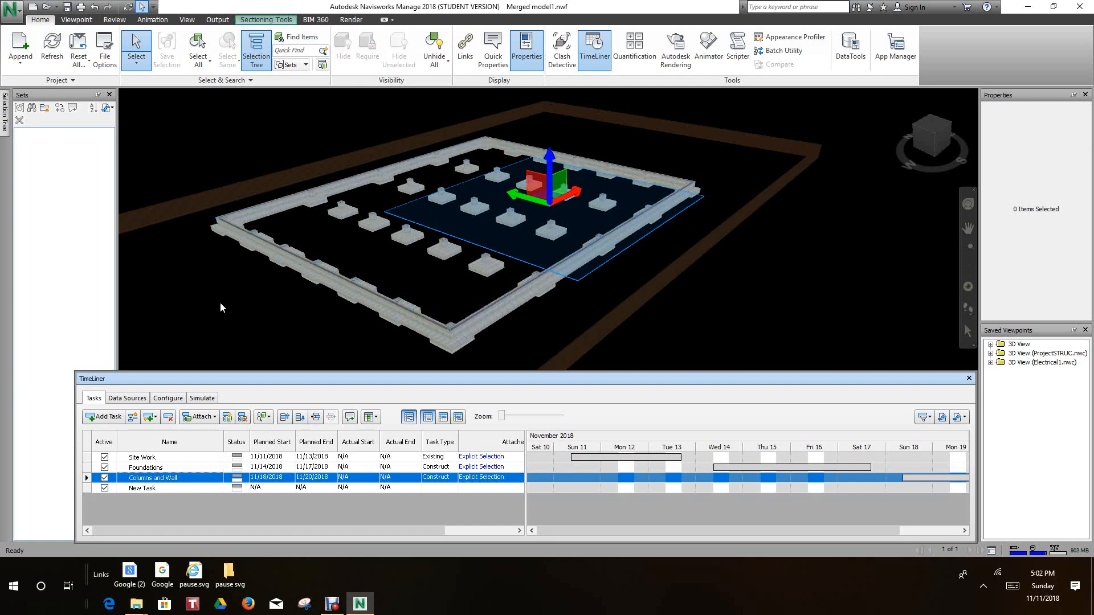
{"action": "scroll", "coordinate": [224, 302], "scroll_direction": "up", "scroll_amount": 2}
{"action": "scroll", "coordinate": [530, 183], "scroll_direction": "down", "scroll_amount": 2}
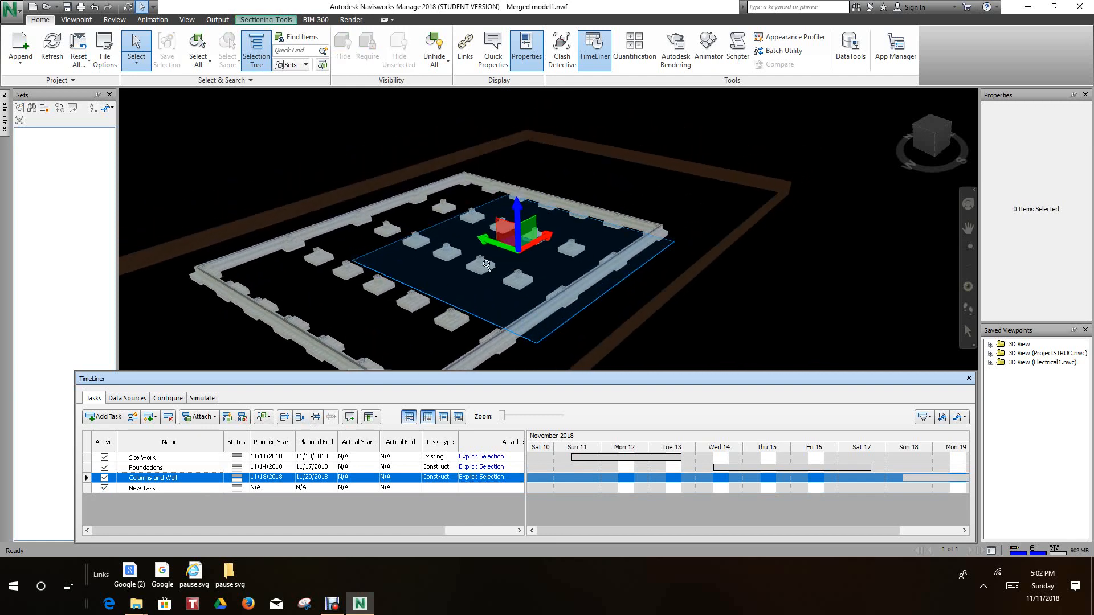
{"action": "left_click_drag", "start_coordinate": [520, 213], "coordinate": [516, 207]}
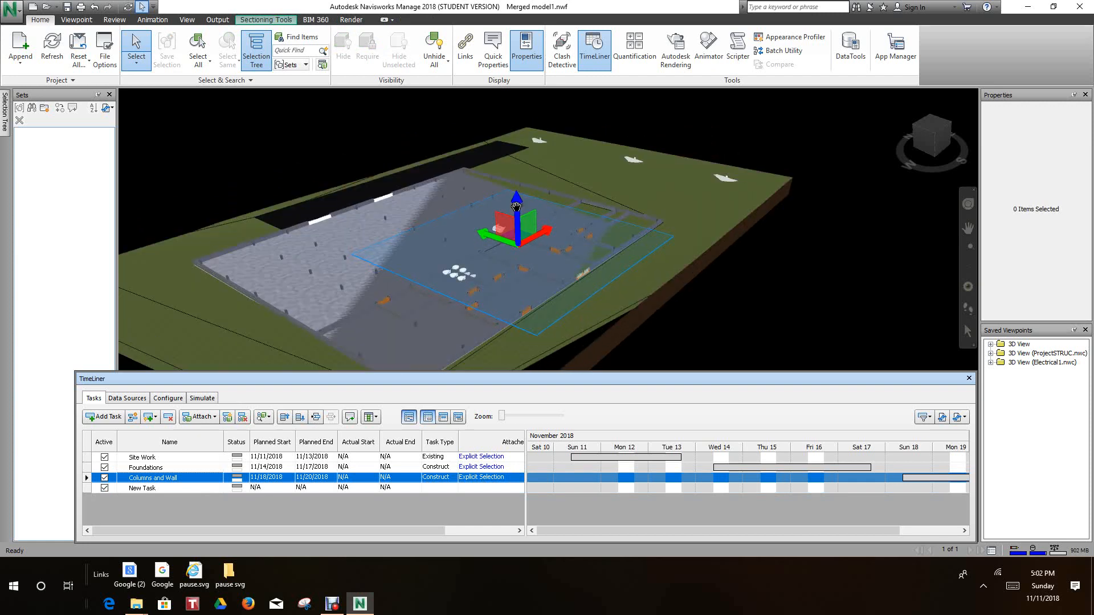
{"action": "scroll", "coordinate": [592, 131], "scroll_direction": "up", "scroll_amount": 3}
{"action": "middle_click_drag", "start_coordinate": [605, 114], "coordinate": [610, 111]}
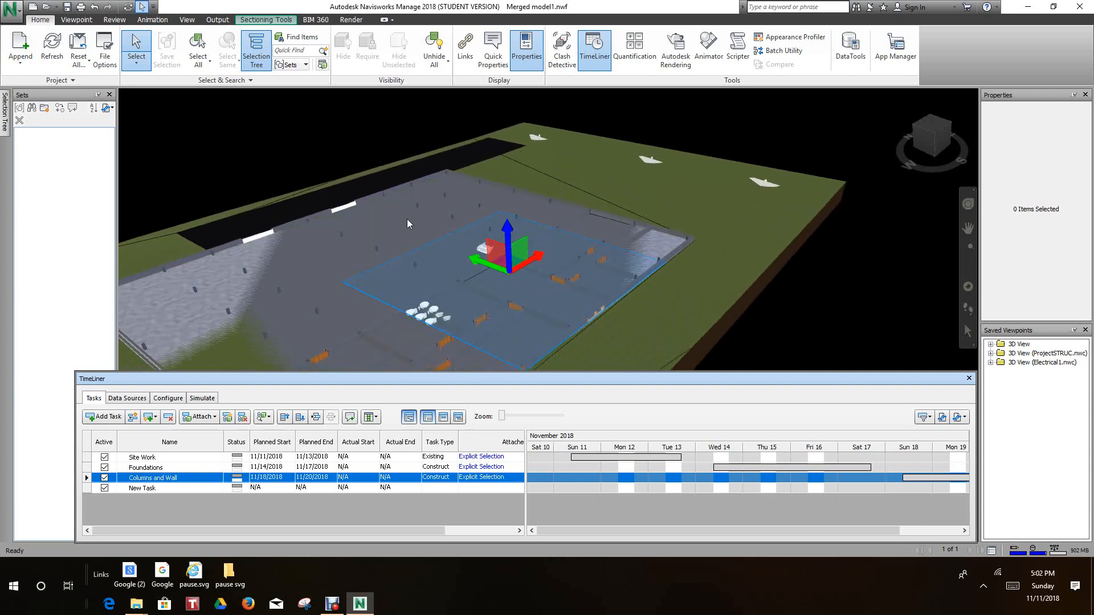
{"action": "scroll", "coordinate": [374, 236], "scroll_direction": "down", "scroll_amount": 1}
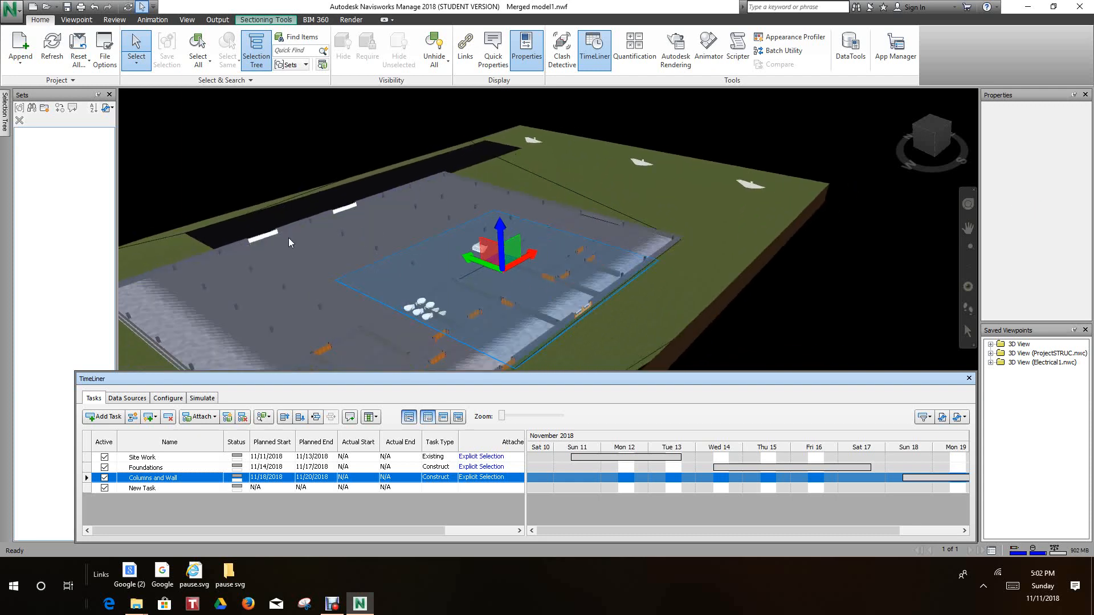
Select the Level 1 floor slab in the model
{"action": "left_click", "coordinate": [288, 237]}
{"action": "scroll", "coordinate": [289, 245], "scroll_direction": "up", "scroll_amount": 3}
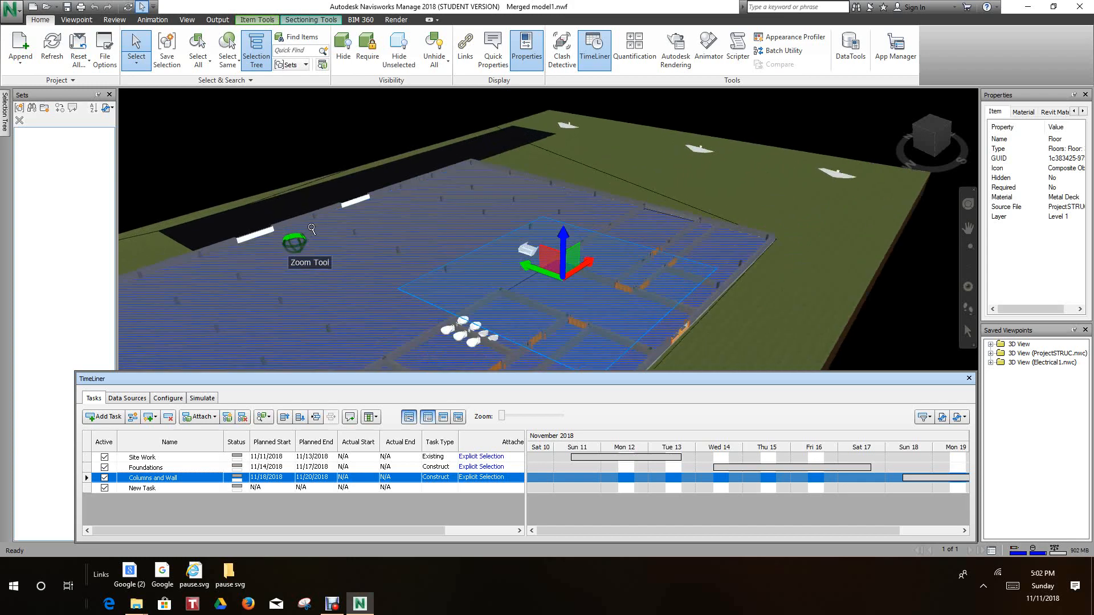
{"action": "left_click", "coordinate": [304, 219]}
{"action": "scroll", "coordinate": [303, 219], "scroll_direction": "up", "scroll_amount": 2}
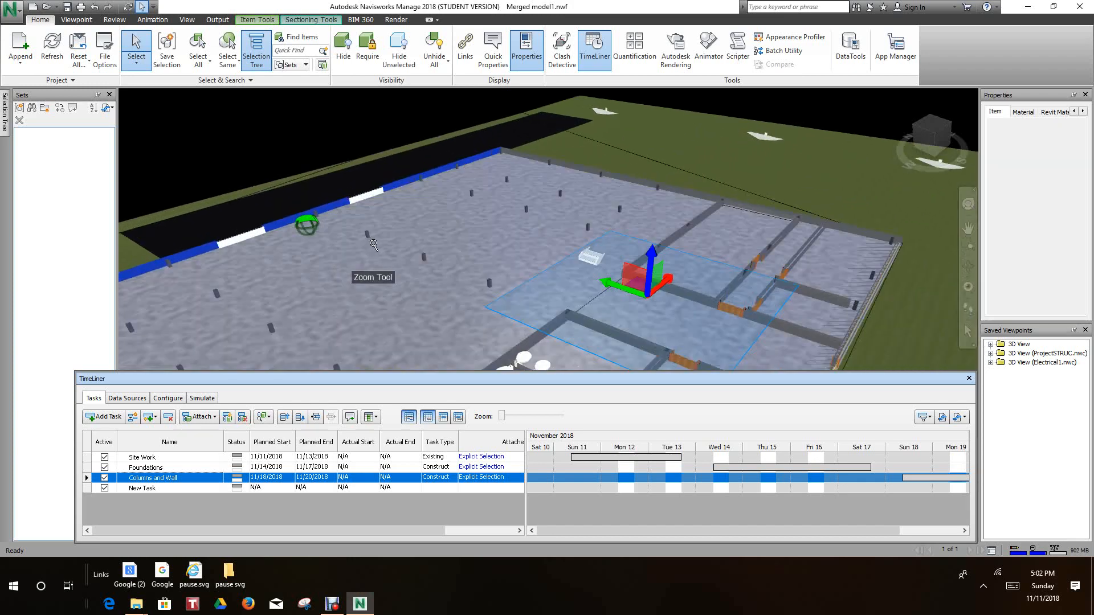
{"action": "left_click", "coordinate": [363, 252]}
{"action": "scroll", "coordinate": [367, 249], "scroll_direction": "down", "scroll_amount": 1}
{"action": "middle_click_drag", "start_coordinate": [367, 248], "coordinate": [412, 204]}
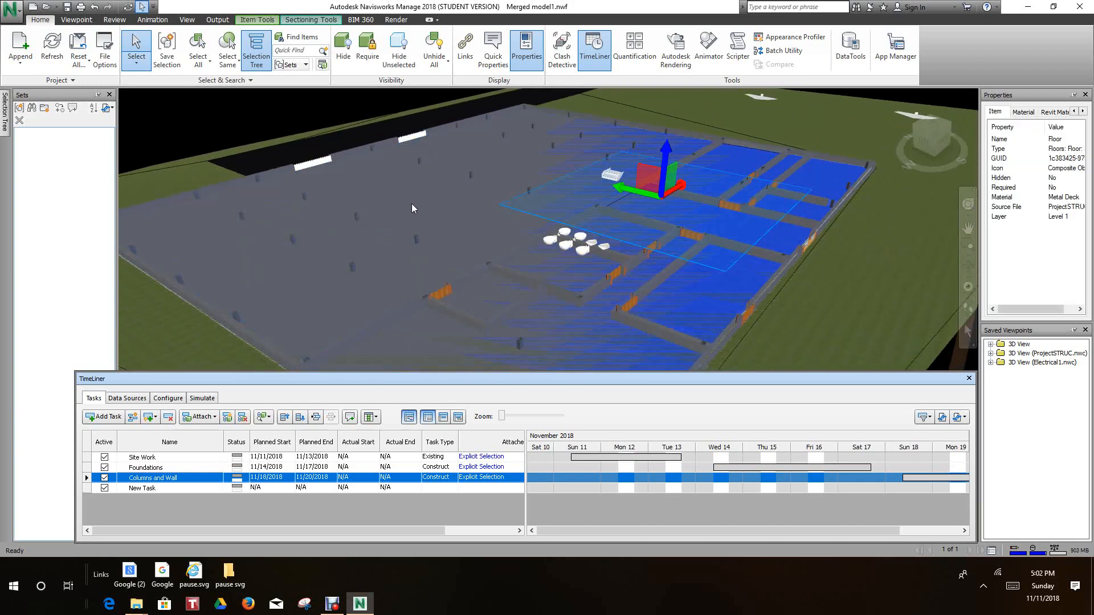
{"action": "scroll", "coordinate": [377, 217], "scroll_direction": "down", "scroll_amount": 1}
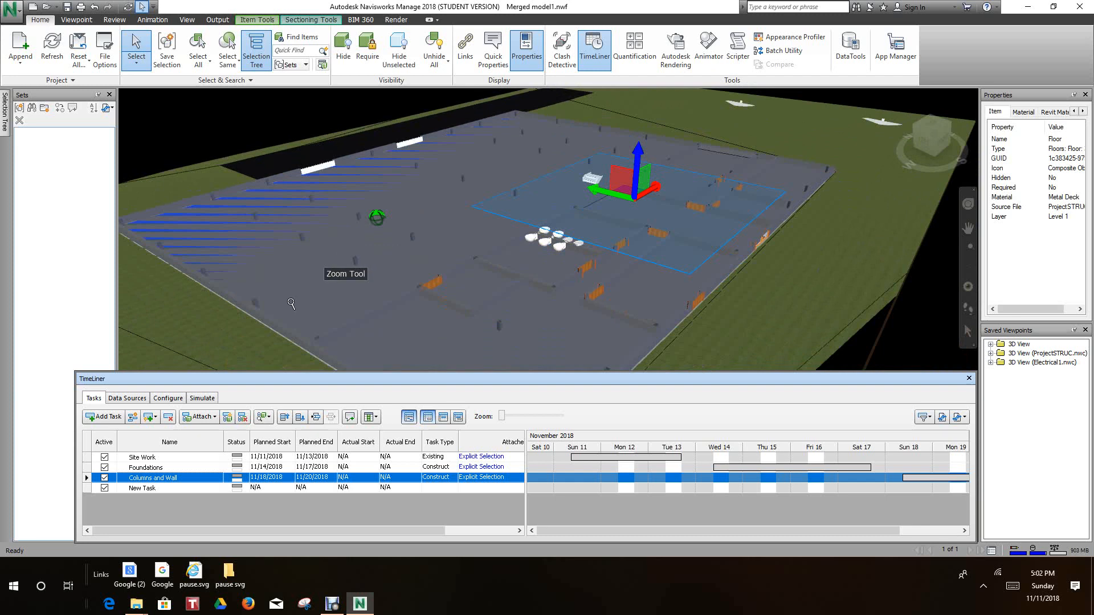
Rename the new task below Columns and Wall as "Concrete Slab"
{"action": "left_click", "coordinate": [158, 489]}
{"action": "left_click", "coordinate": [161, 488]}
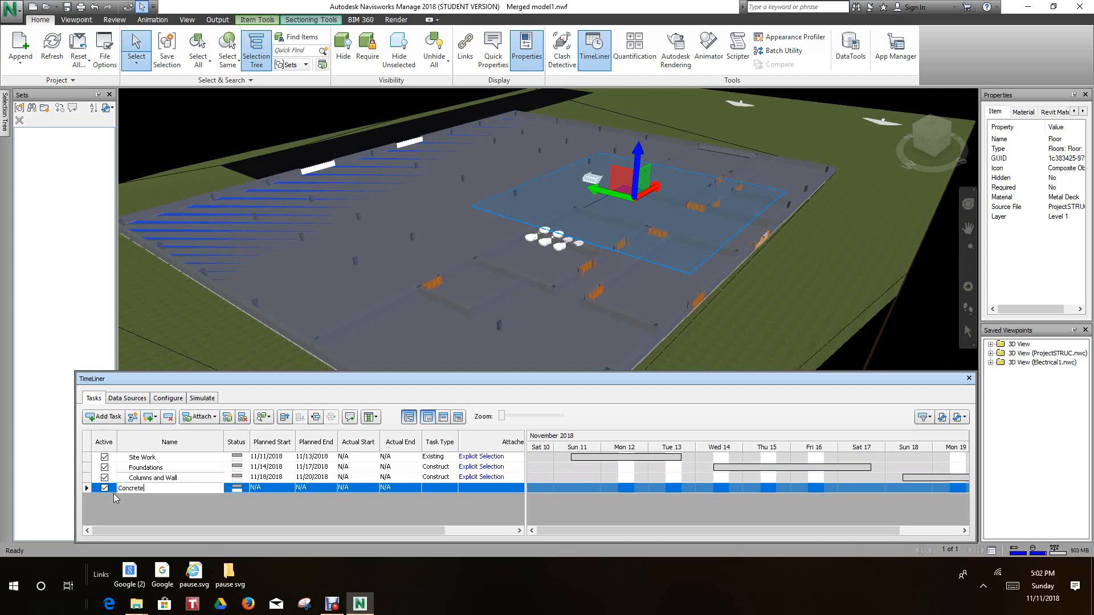
{"action": "type", "text": "Concrete Slab"}
Schedule the Concrete Slab task with planned start 11/21/2018 and planned end 11/23/2018, and set its task type to Construct
{"action": "left_click", "coordinate": [285, 489]}
{"action": "left_click", "coordinate": [290, 489]}
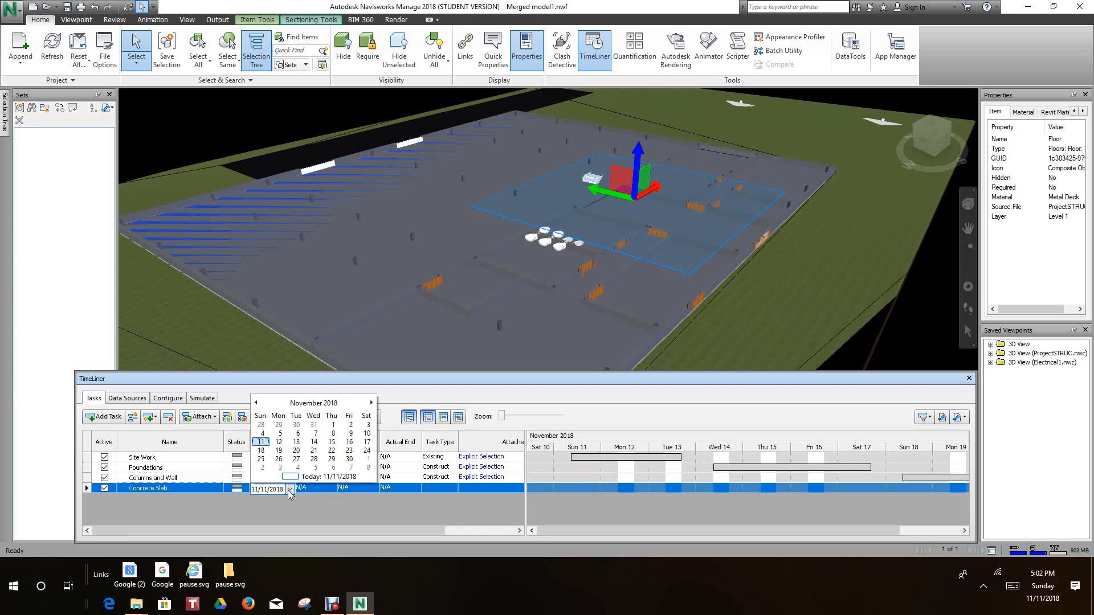
{"action": "left_click", "coordinate": [314, 450]}
{"action": "left_click", "coordinate": [330, 490]}
{"action": "left_click", "coordinate": [333, 489]}
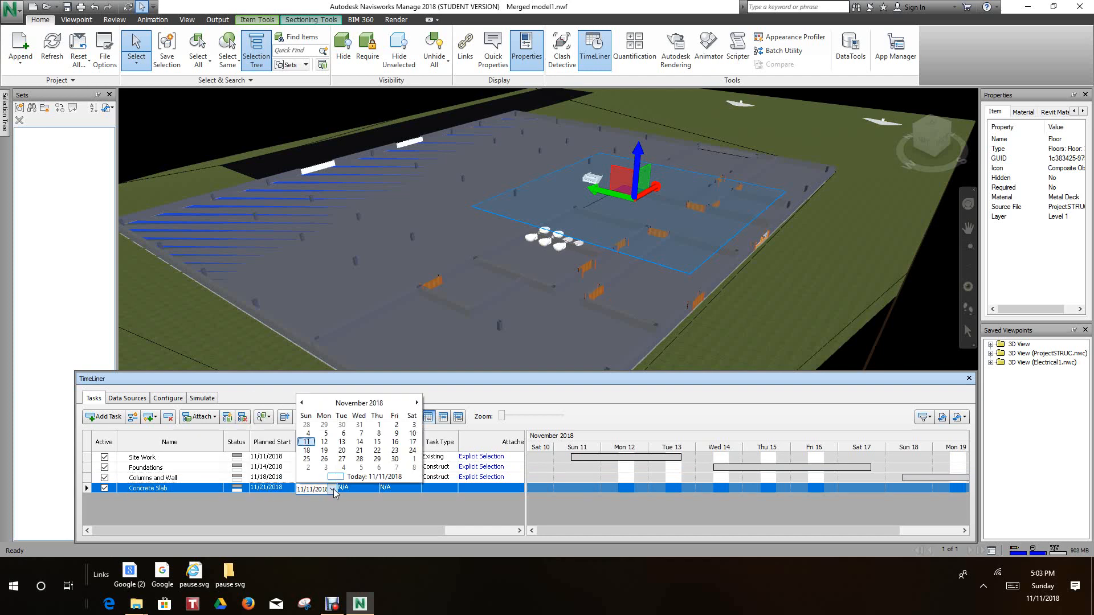
{"action": "left_click", "coordinate": [395, 450]}
{"action": "left_click", "coordinate": [451, 490]}
{"action": "left_click", "coordinate": [453, 489]}
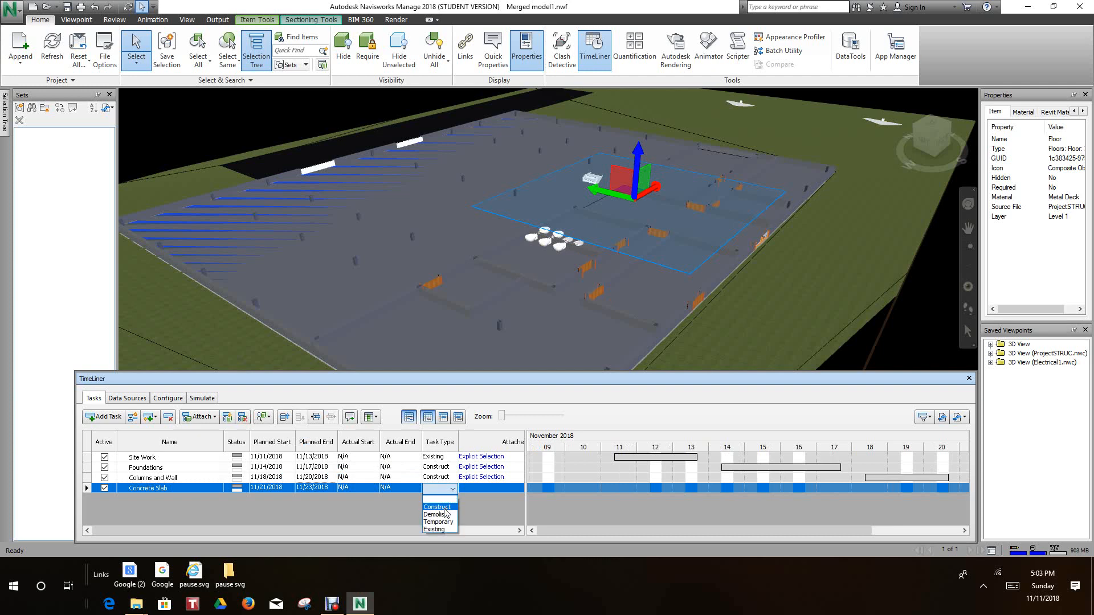
{"action": "left_click", "coordinate": [443, 508]}
Attach the ground-floor slab to the Concrete Slab task as its current selection, and clear the selection in the model
{"action": "scroll", "coordinate": [448, 288], "scroll_direction": "down", "scroll_amount": 2}
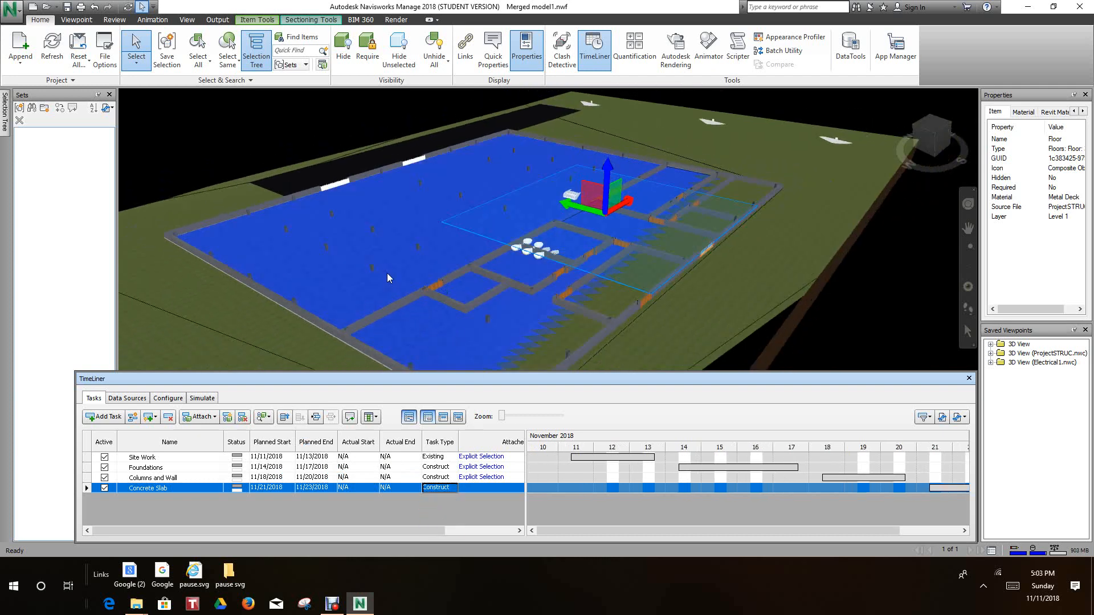
{"action": "scroll", "coordinate": [388, 278], "scroll_direction": "down", "scroll_amount": 2}
{"action": "left_click", "coordinate": [334, 118]}
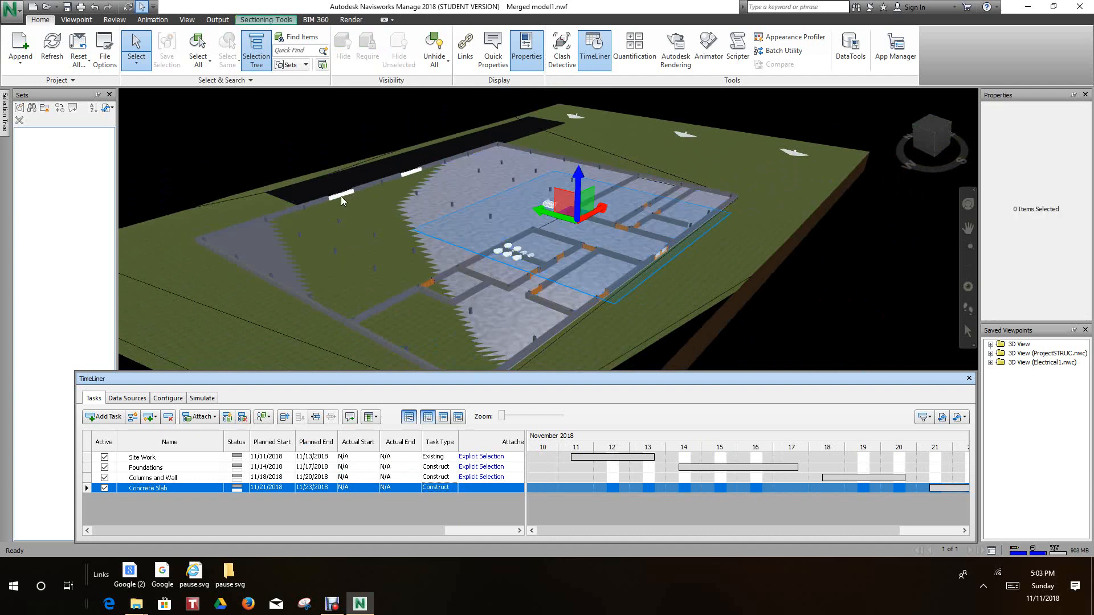
{"action": "left_click", "coordinate": [440, 213]}
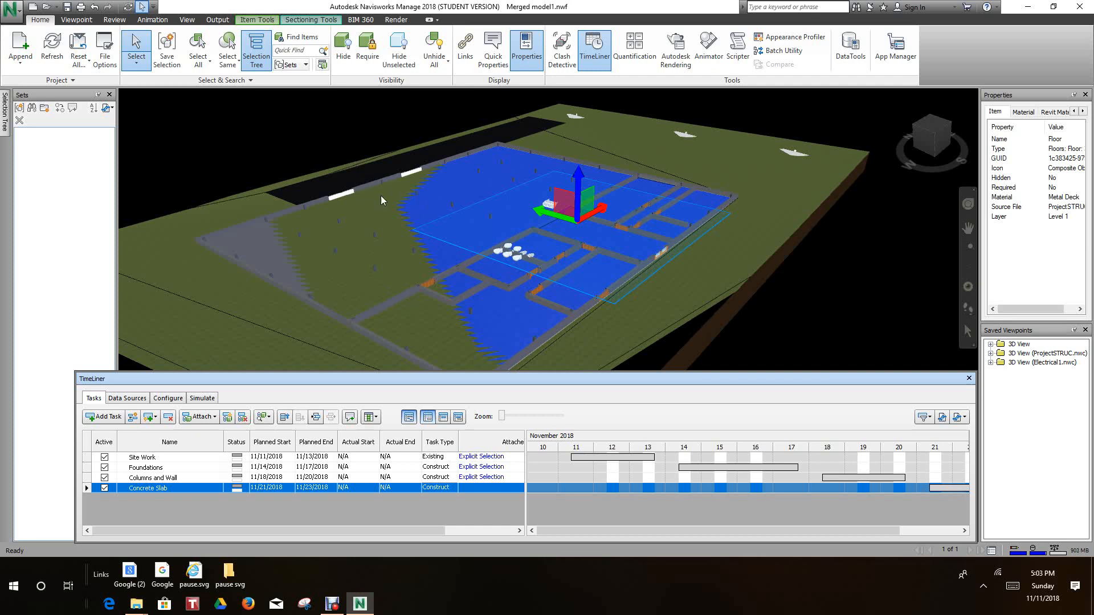
{"action": "right_click", "coordinate": [483, 488]}
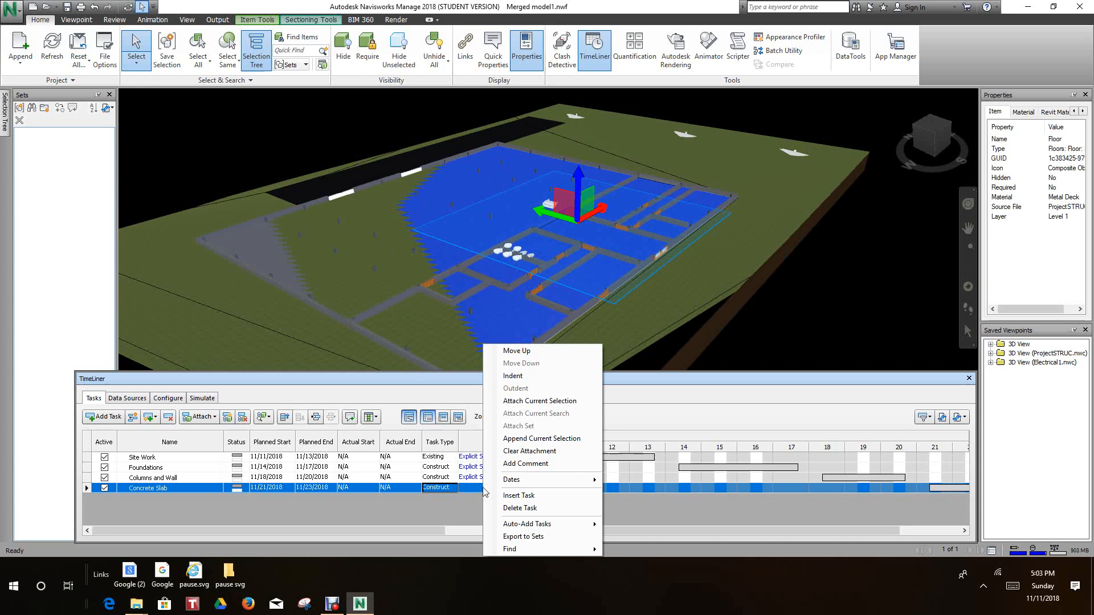
{"action": "left_click", "coordinate": [529, 401]}
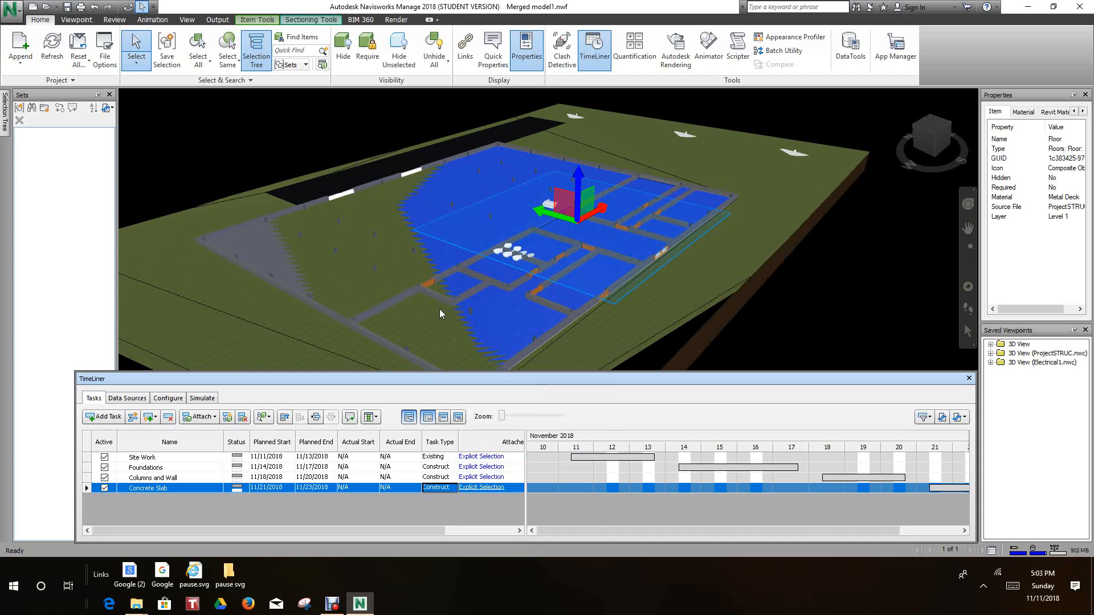
{"action": "left_click", "coordinate": [247, 114]}
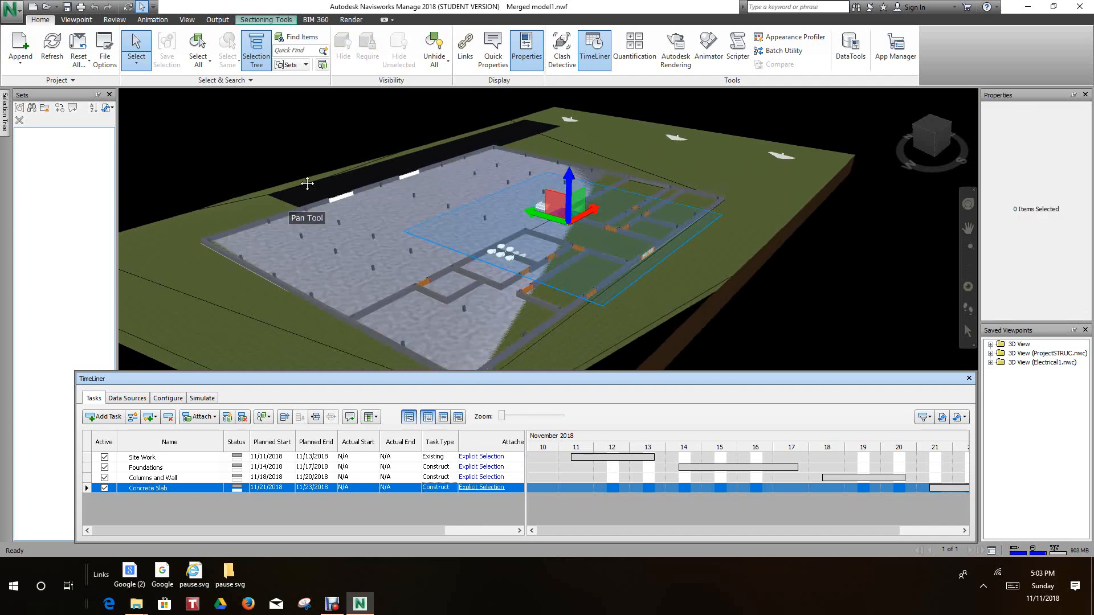
{"action": "left_click", "coordinate": [488, 494]}
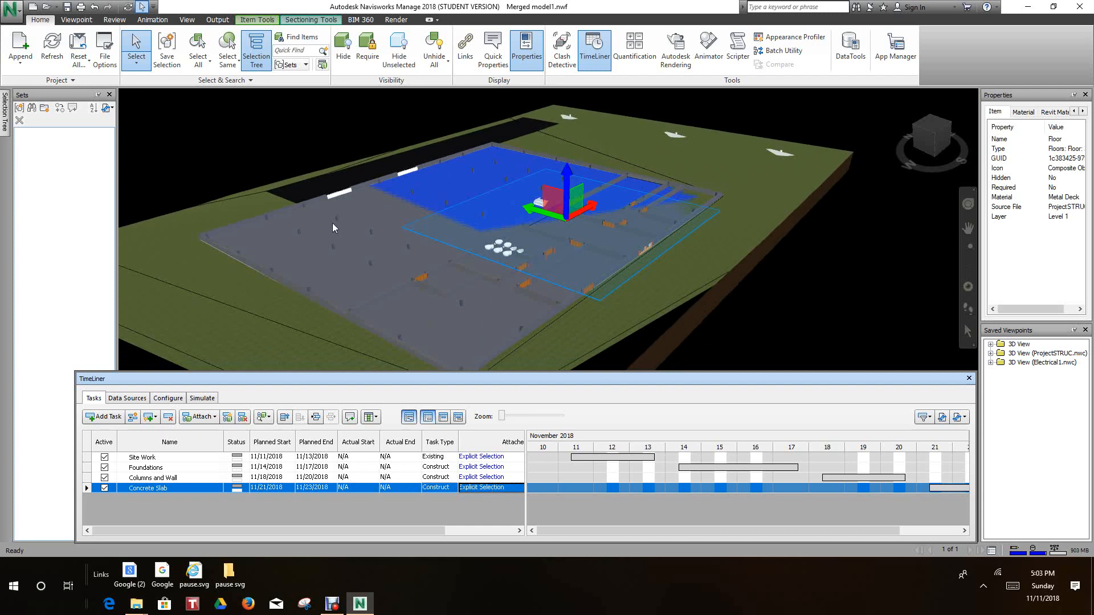
{"action": "left_click", "coordinate": [270, 122]}
Raise the section plane from slab level until the walls, windows and columns of the ground floor show
{"action": "scroll", "coordinate": [454, 233], "scroll_direction": "up", "scroll_amount": 5}
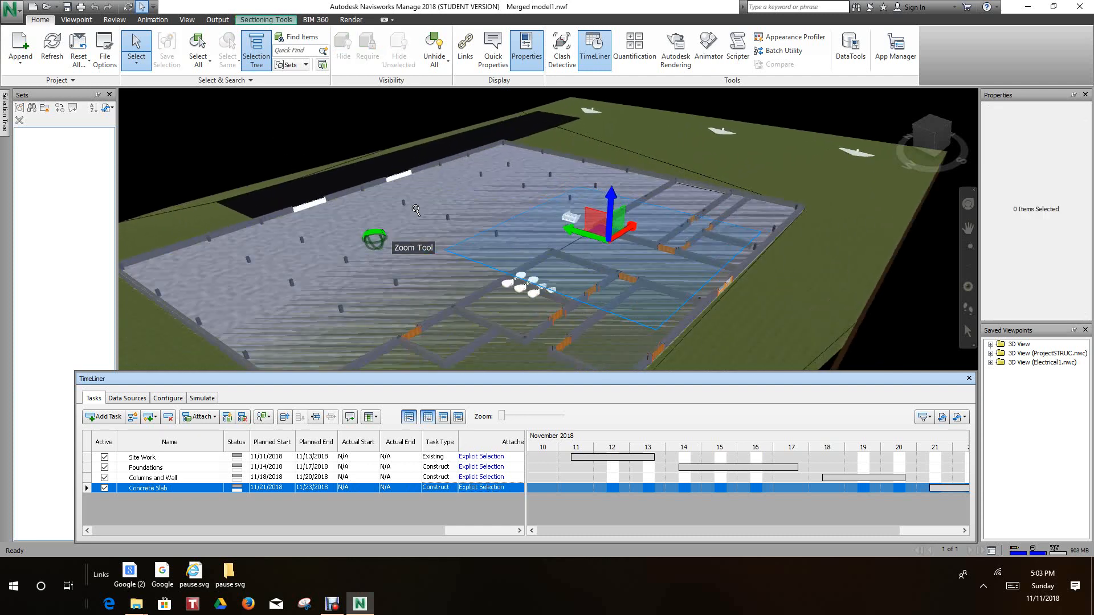
{"action": "scroll", "coordinate": [430, 204], "scroll_direction": "down", "scroll_amount": 8}
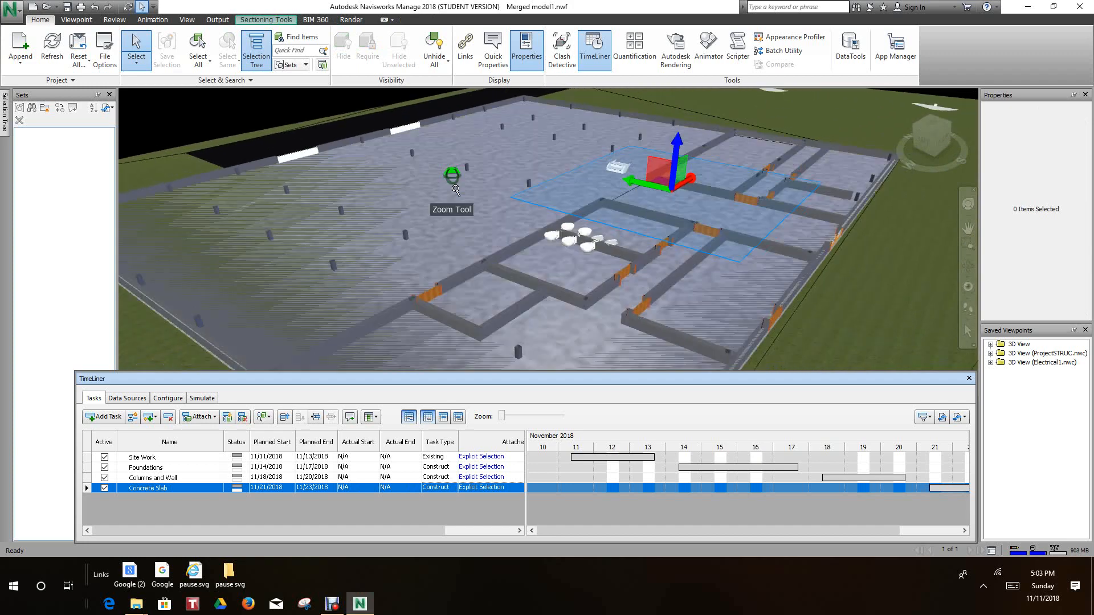
{"action": "middle_click_drag", "start_coordinate": [442, 216], "coordinate": [448, 253]}
{"action": "scroll", "coordinate": [373, 327], "scroll_direction": "down", "scroll_amount": 1}
{"action": "middle_click_drag", "start_coordinate": [320, 184], "coordinate": [325, 209]}
{"action": "scroll", "coordinate": [326, 175], "scroll_direction": "up", "scroll_amount": 2}
{"action": "scroll", "coordinate": [342, 205], "scroll_direction": "up", "scroll_amount": 5}
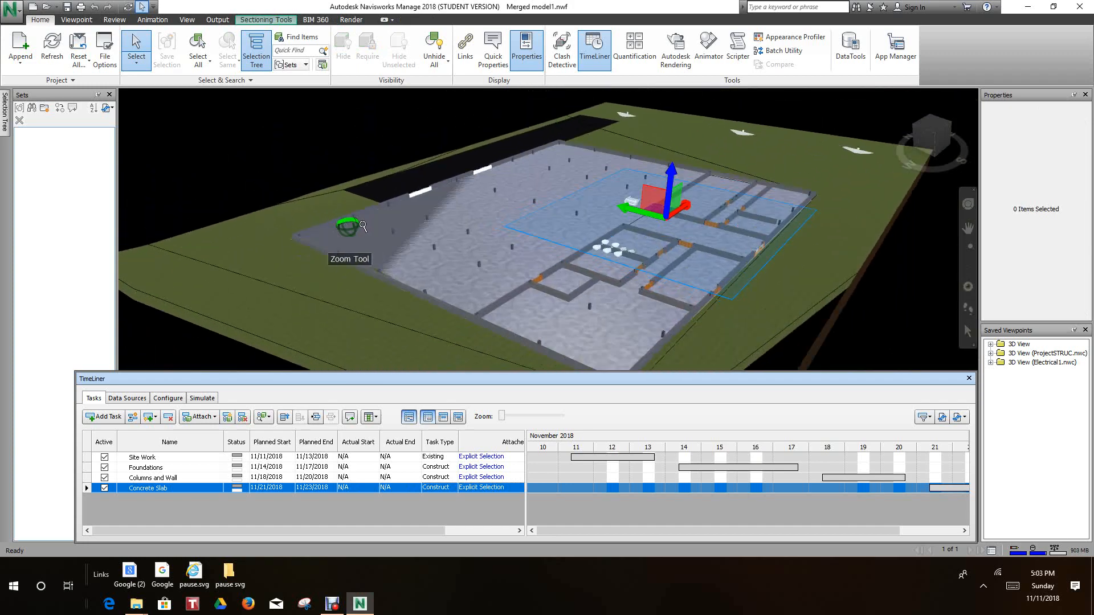
{"action": "scroll", "coordinate": [463, 258], "scroll_direction": "down", "scroll_amount": 6}
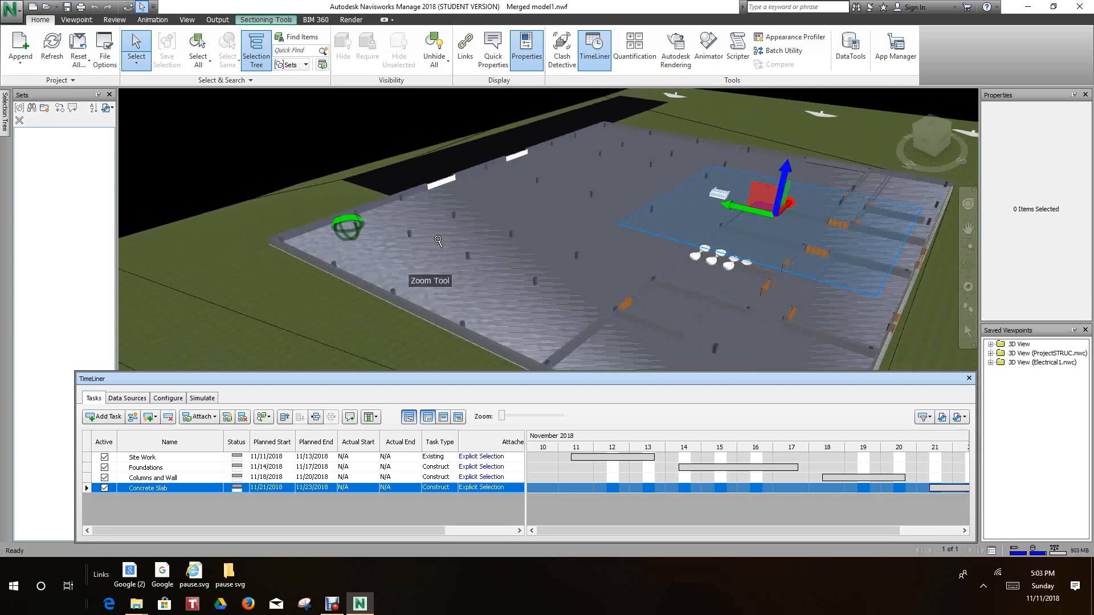
{"action": "left_click_drag", "start_coordinate": [688, 180], "coordinate": [690, 165]}
{"action": "scroll", "coordinate": [608, 265], "scroll_direction": "up", "scroll_amount": 5}
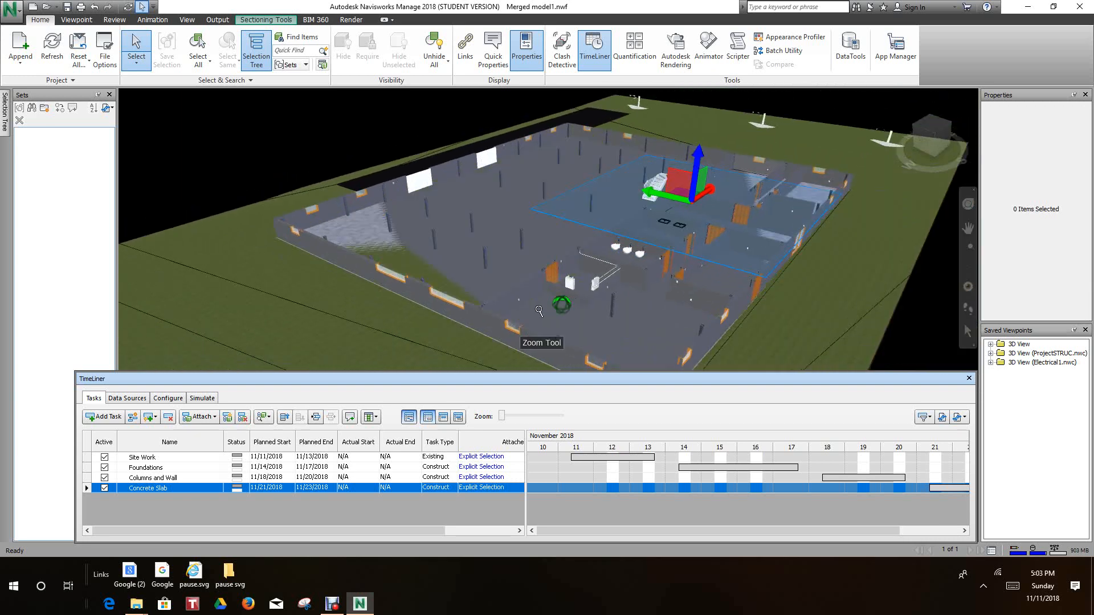
{"action": "scroll", "coordinate": [607, 265], "scroll_direction": "down", "scroll_amount": 1}
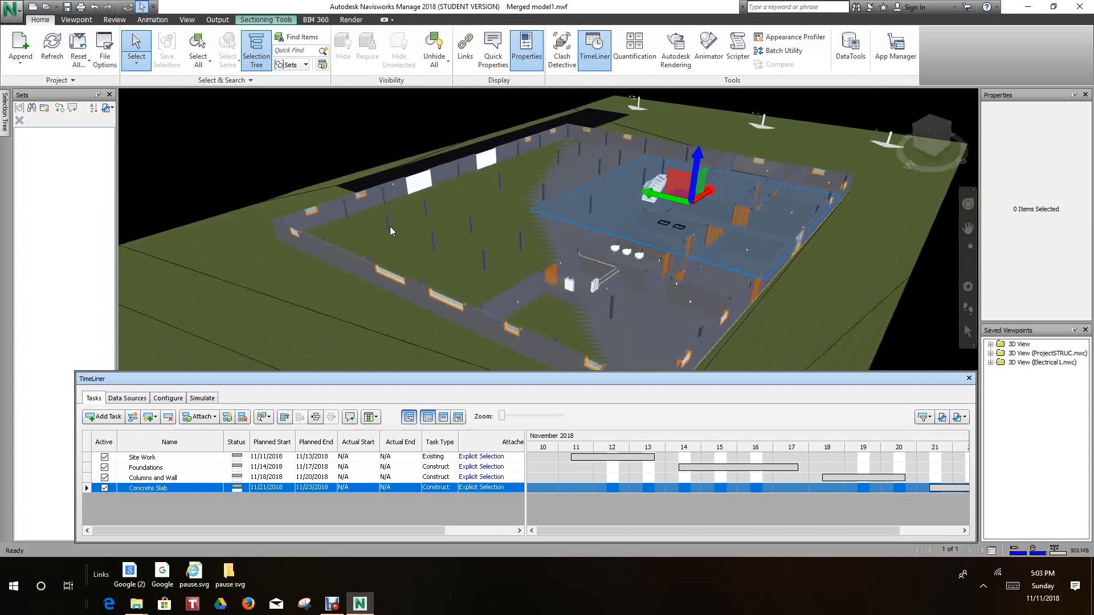
{"action": "left_click", "coordinate": [389, 228]}
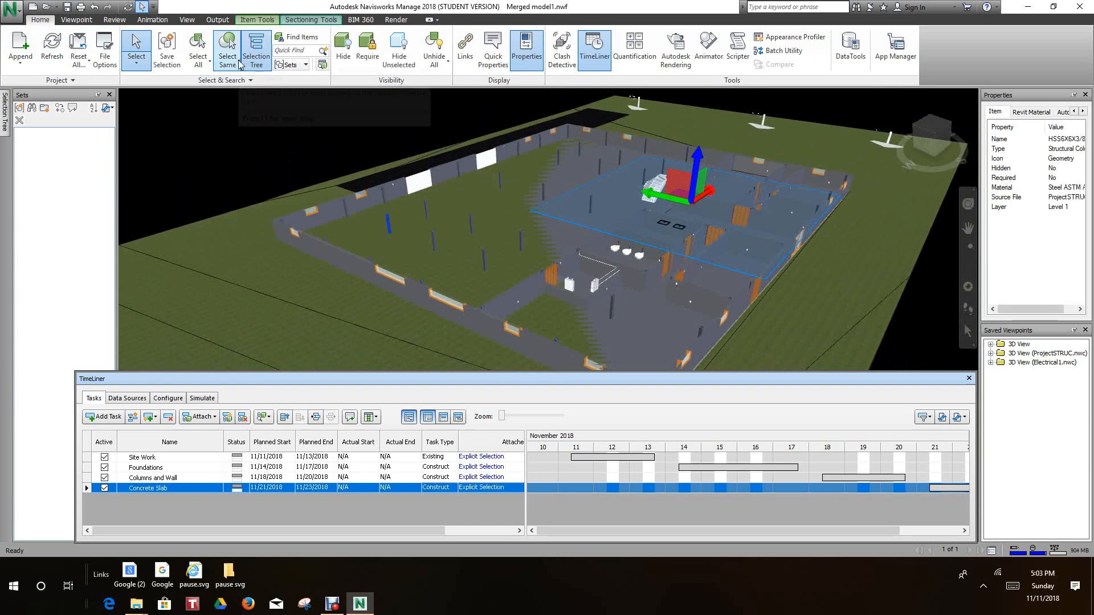
{"action": "left_click", "coordinate": [240, 63]}
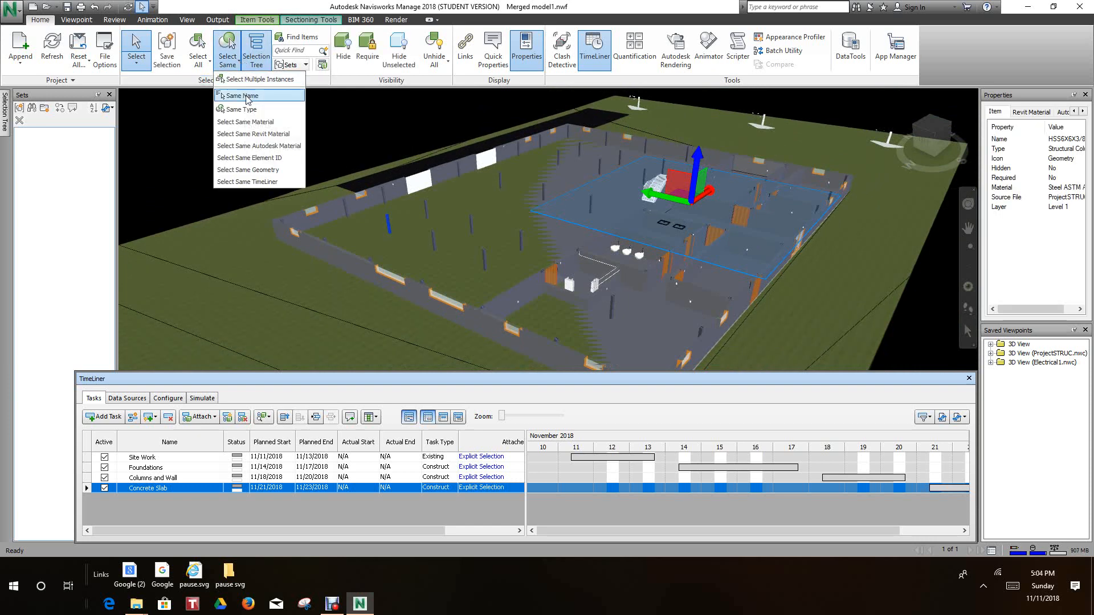
{"action": "left_click", "coordinate": [245, 97]}
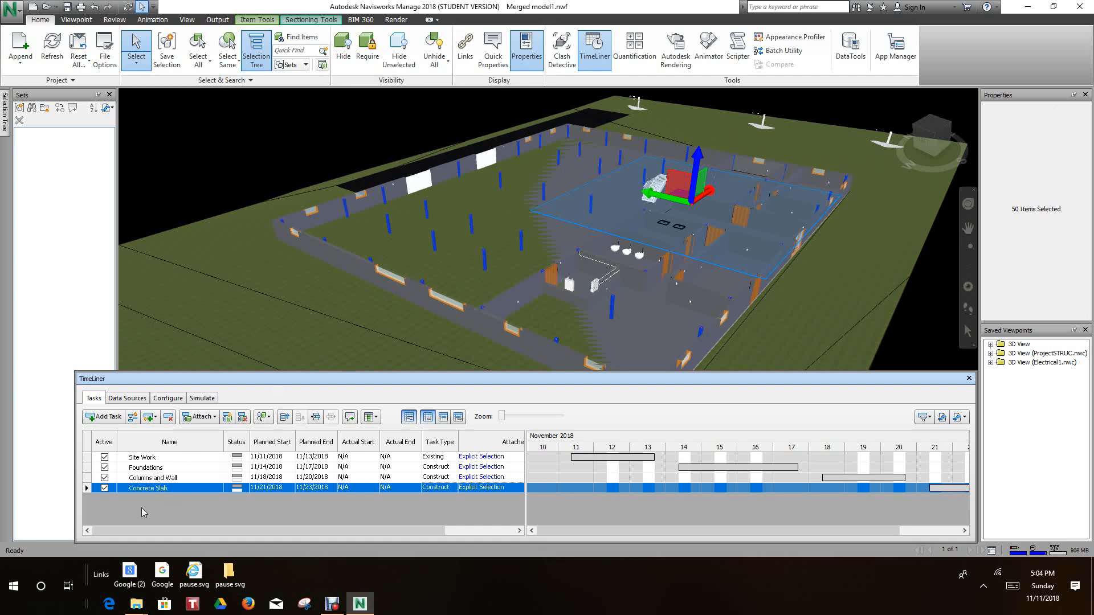
{"action": "left_click", "coordinate": [238, 164]}
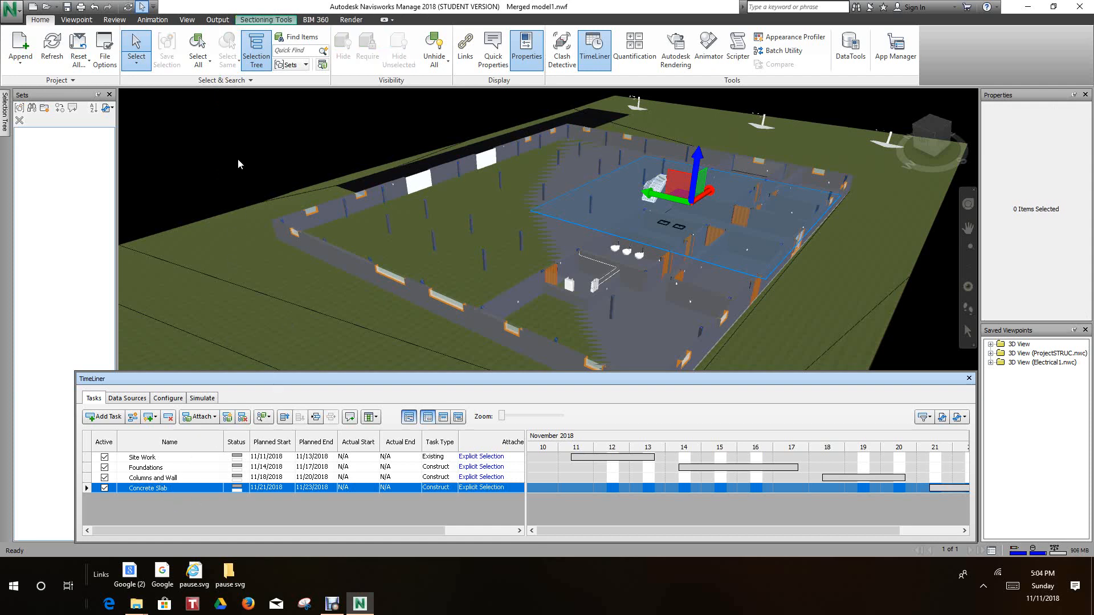
Add a task named "Steel Framing" below the Concrete Slab task
{"action": "left_click", "coordinate": [103, 417]}
{"action": "left_click", "coordinate": [151, 499]}
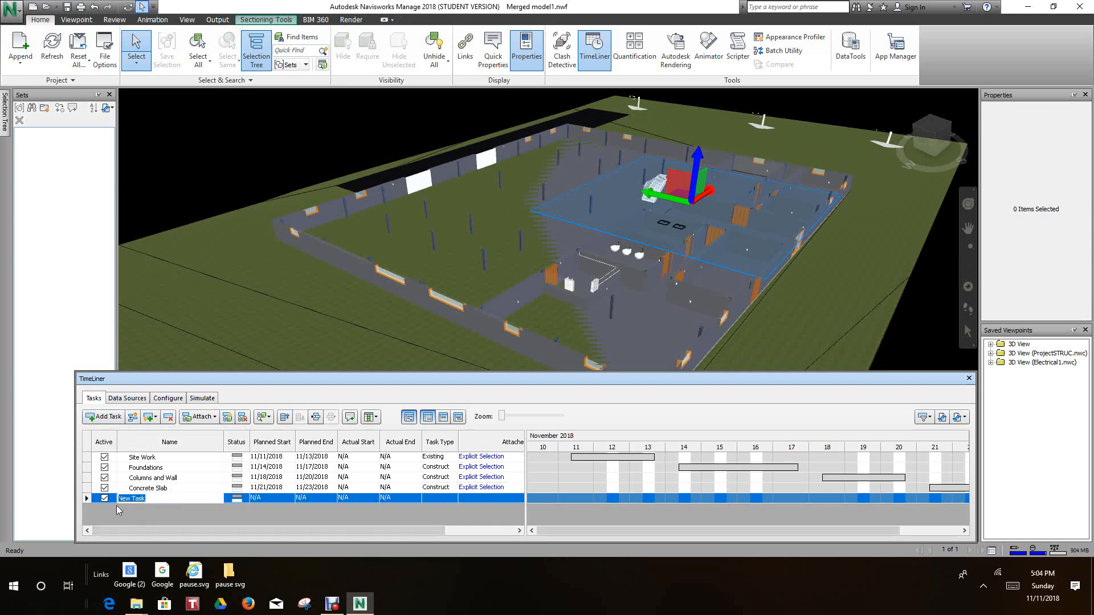
{"action": "type", "text": "Steel Framing"}
Schedule the Steel Framing task with planned start 11/25/2018 and planned end 11/27/2018
{"action": "left_click", "coordinate": [286, 502]}
{"action": "left_click", "coordinate": [290, 500]}
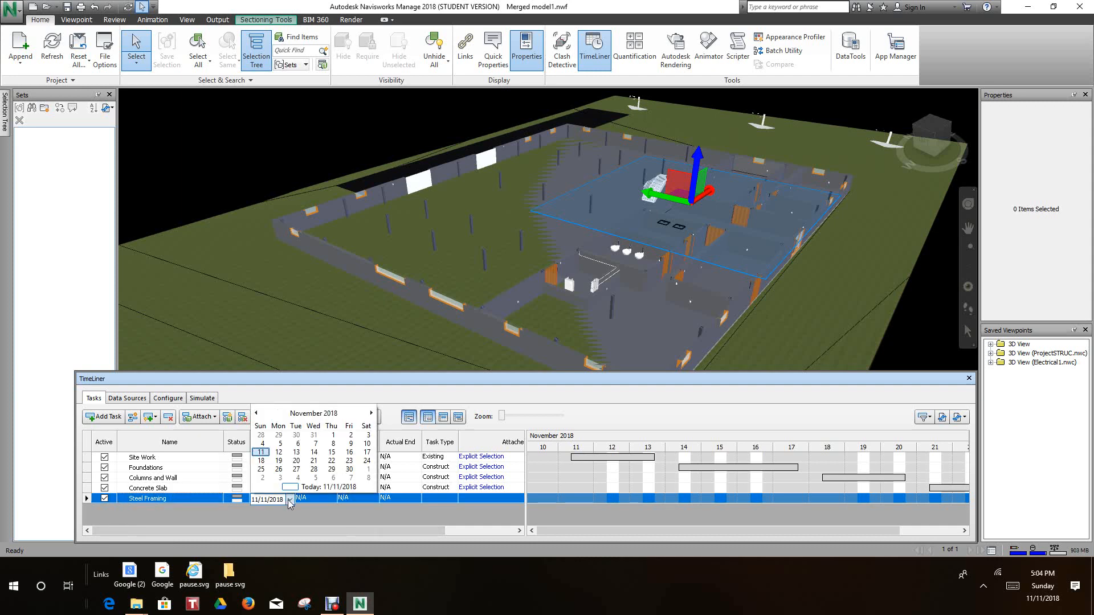
{"action": "left_click", "coordinate": [261, 470]}
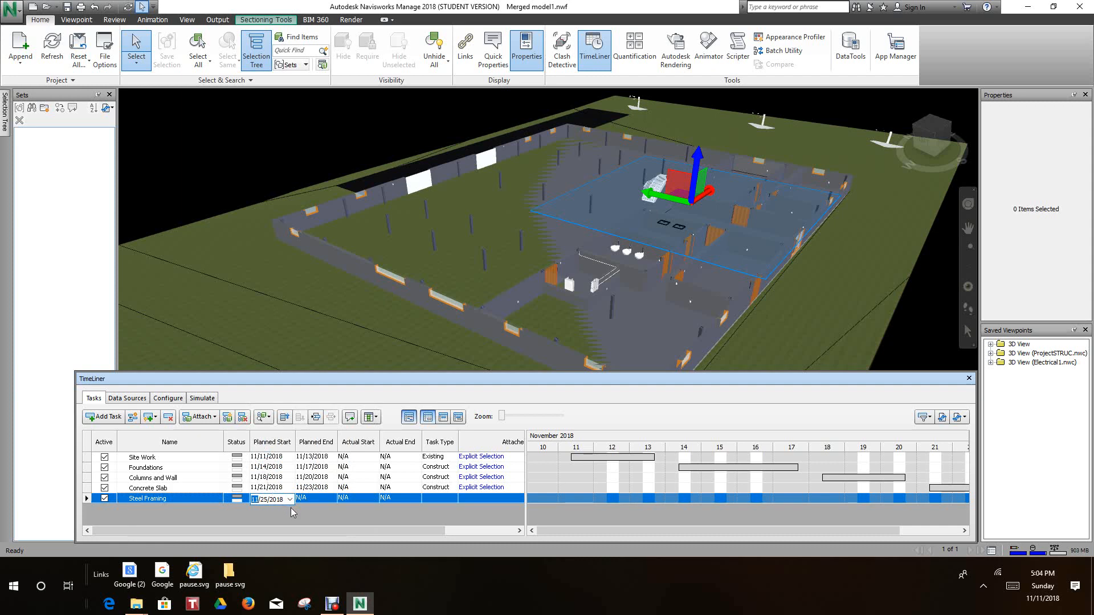
{"action": "left_click", "coordinate": [329, 500]}
{"action": "left_click", "coordinate": [332, 499]}
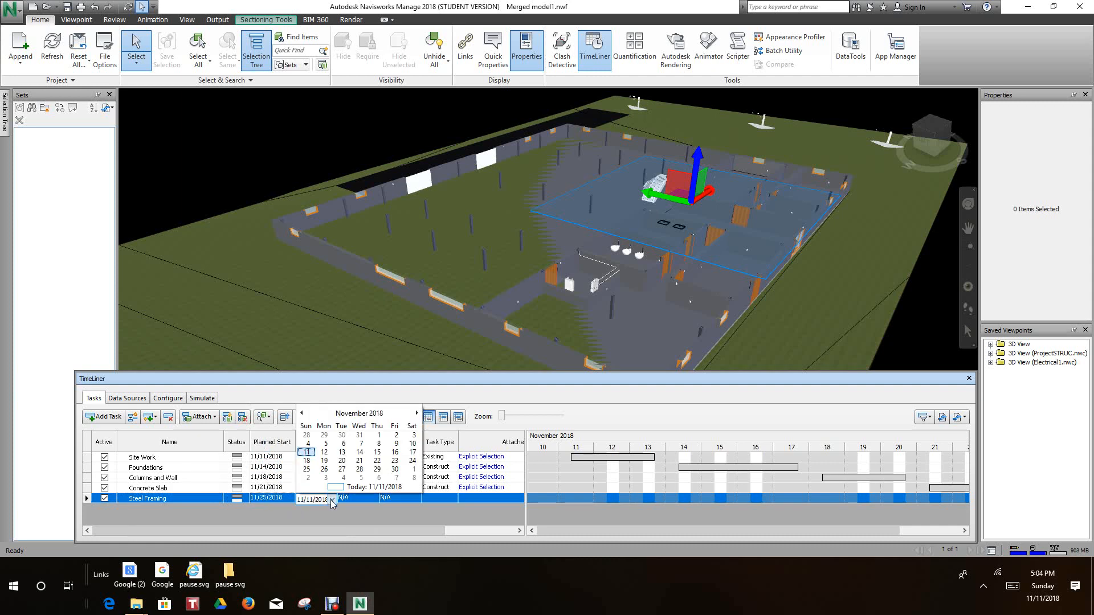
{"action": "left_click", "coordinate": [341, 469]}
{"action": "scroll", "coordinate": [419, 305], "scroll_direction": "down", "scroll_amount": 4}
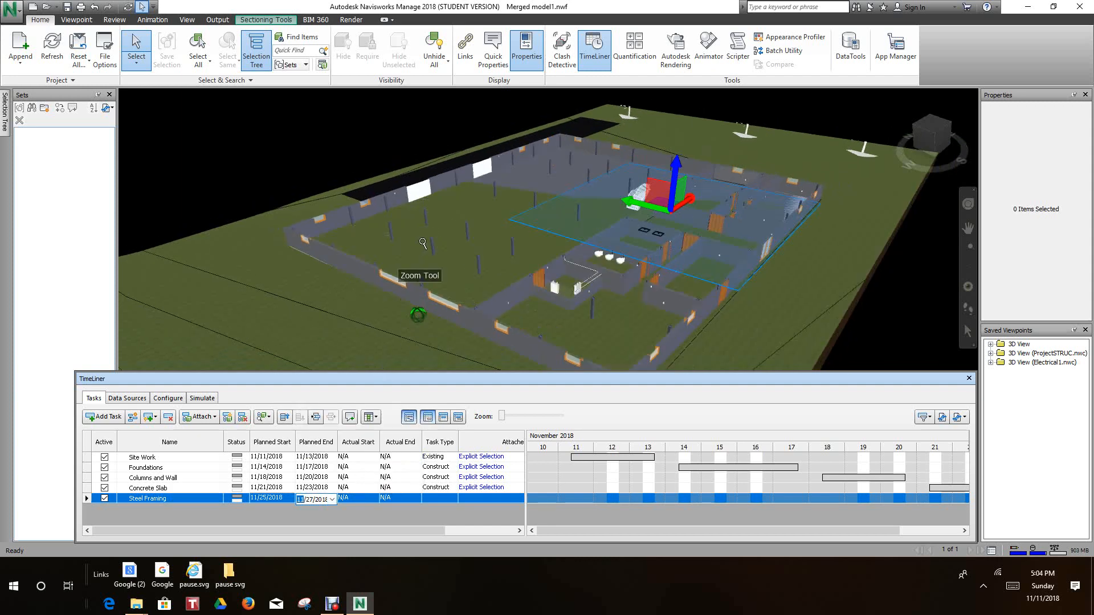
Raise the section plane until the upper floor and full-height columns show, and select every steel column sharing one interior column's name
{"action": "middle_click_drag", "start_coordinate": [432, 251], "coordinate": [411, 291]}
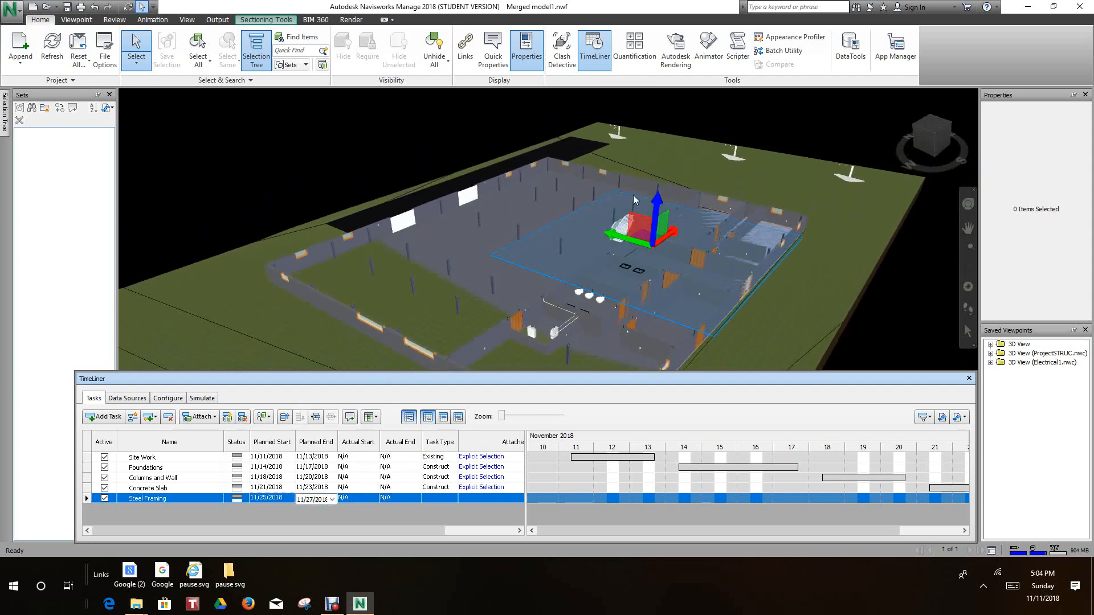
{"action": "left_click_drag", "start_coordinate": [652, 210], "coordinate": [644, 152]}
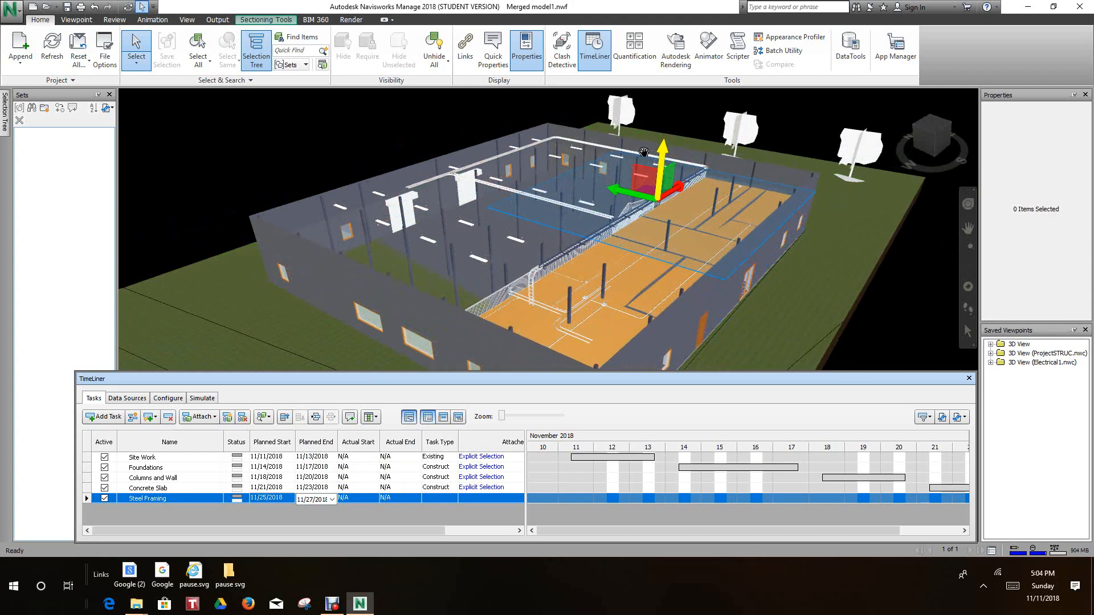
{"action": "scroll", "coordinate": [456, 162], "scroll_direction": "up", "scroll_amount": 4}
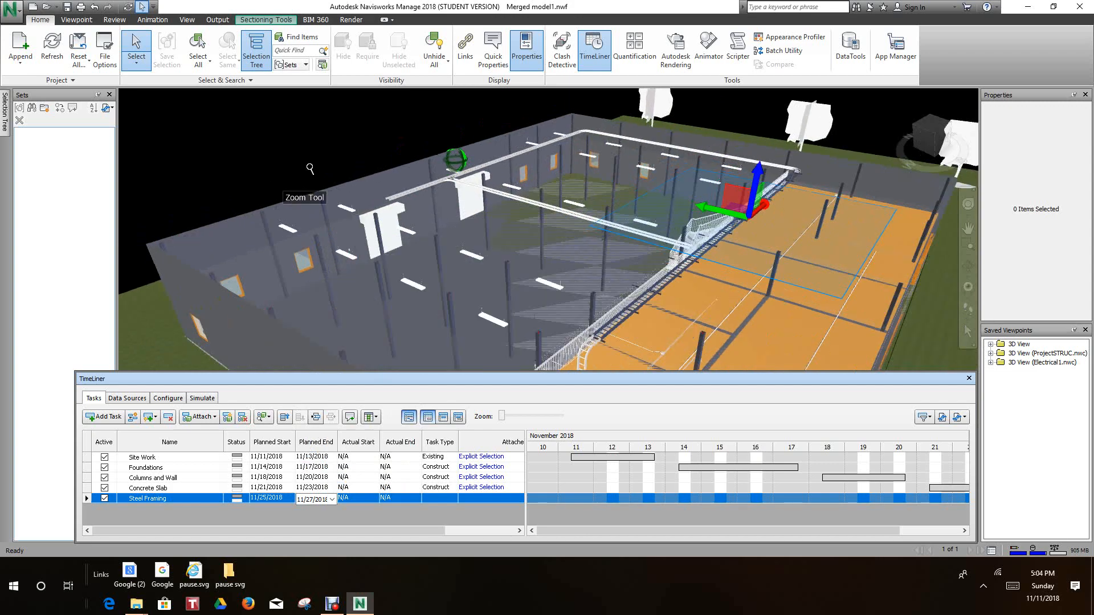
{"action": "middle_click_drag", "start_coordinate": [310, 168], "coordinate": [395, 227]}
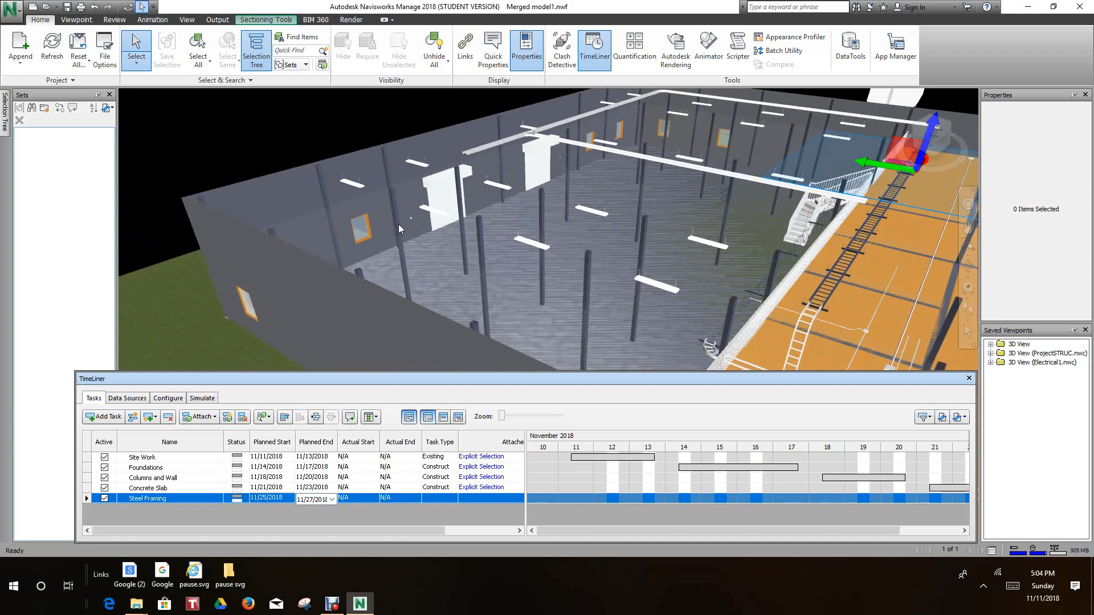
{"action": "left_click", "coordinate": [399, 224]}
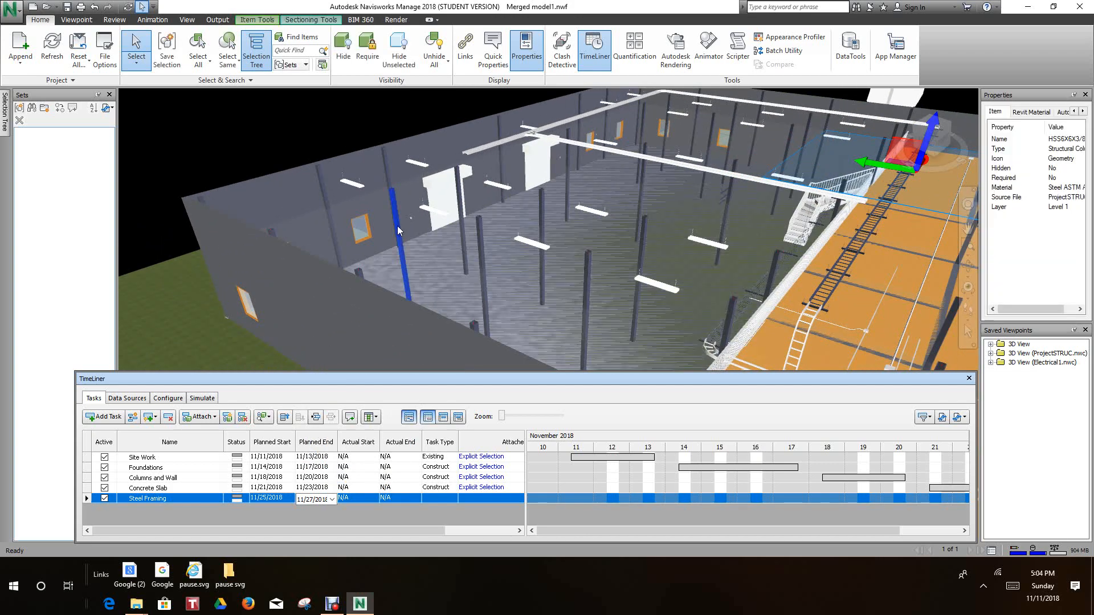
{"action": "left_click", "coordinate": [231, 61]}
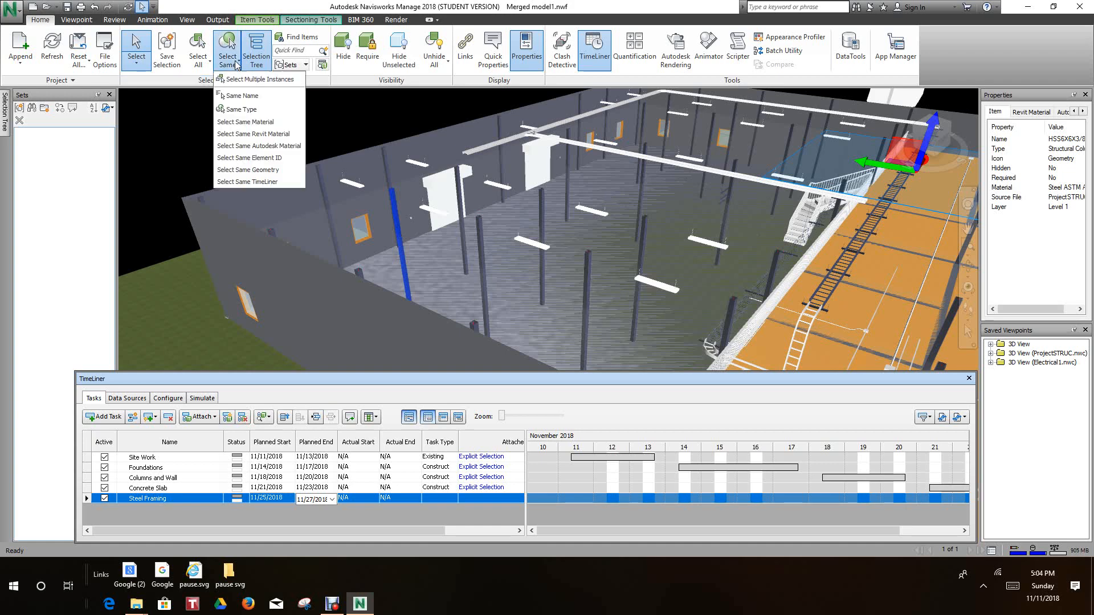
{"action": "left_click", "coordinate": [254, 97]}
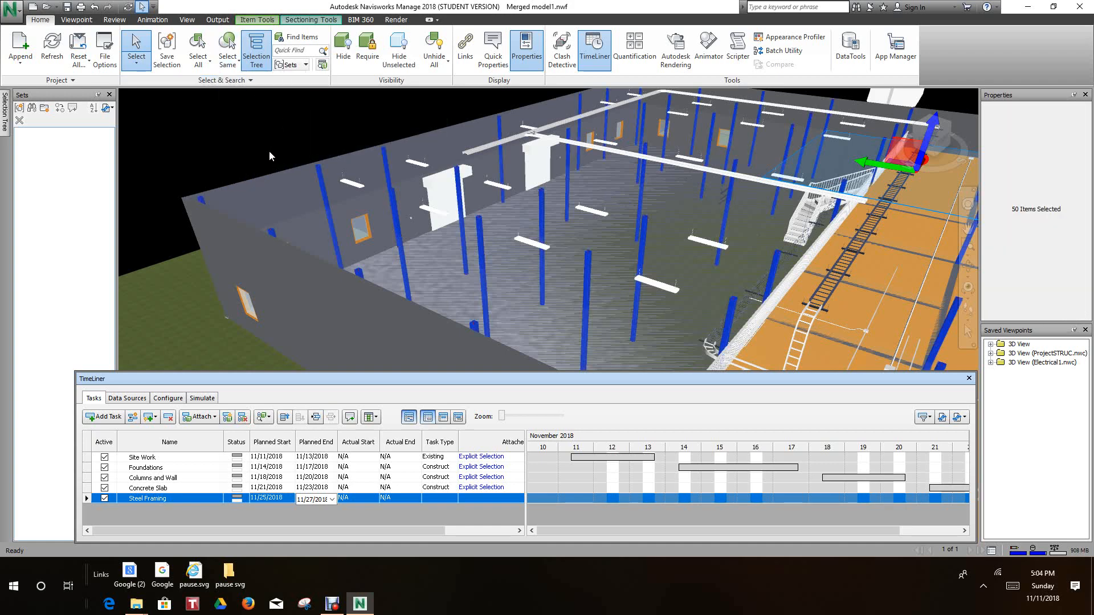
Set the task type of the Steel Framing task to Construct
{"action": "scroll", "coordinate": [564, 217], "scroll_direction": "up", "scroll_amount": 5}
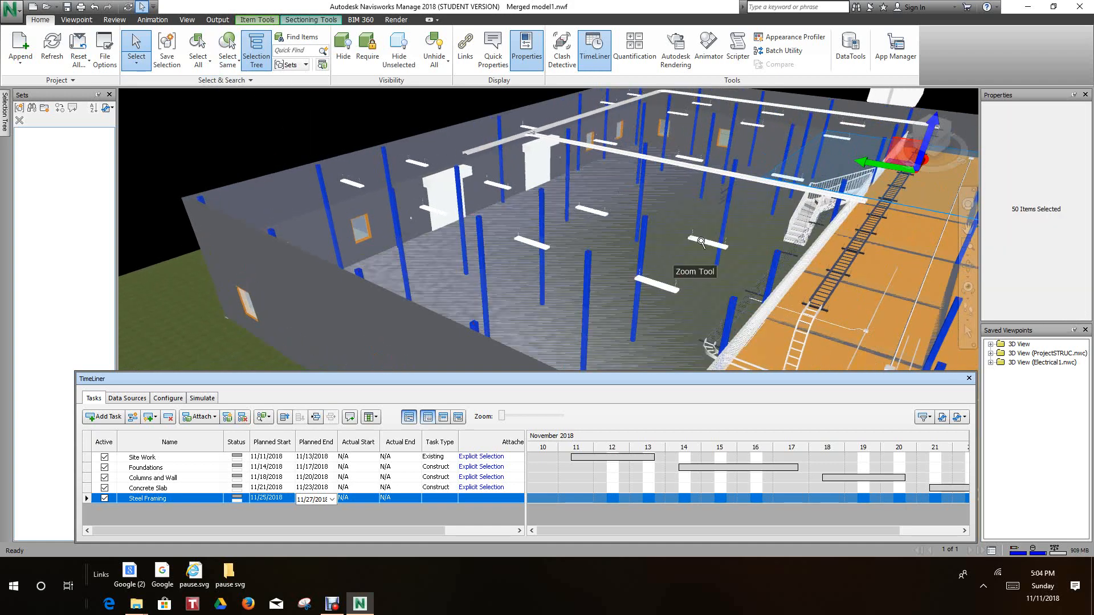
{"action": "scroll", "coordinate": [699, 242], "scroll_direction": "down", "scroll_amount": 1}
{"action": "middle_click_drag", "start_coordinate": [699, 242], "coordinate": [547, 242]}
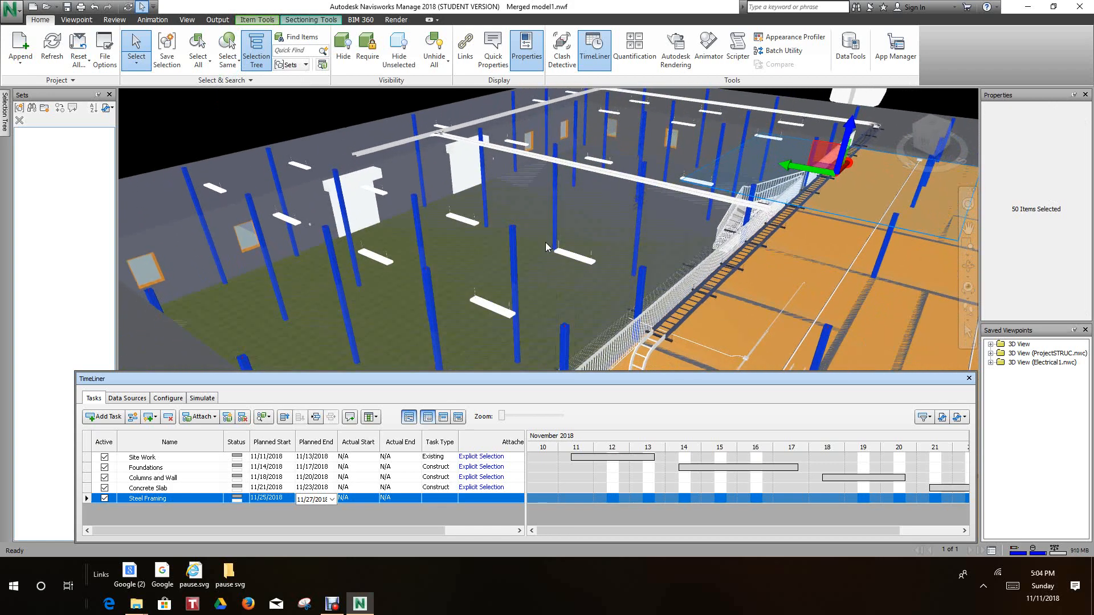
{"action": "left_click", "coordinate": [454, 498]}
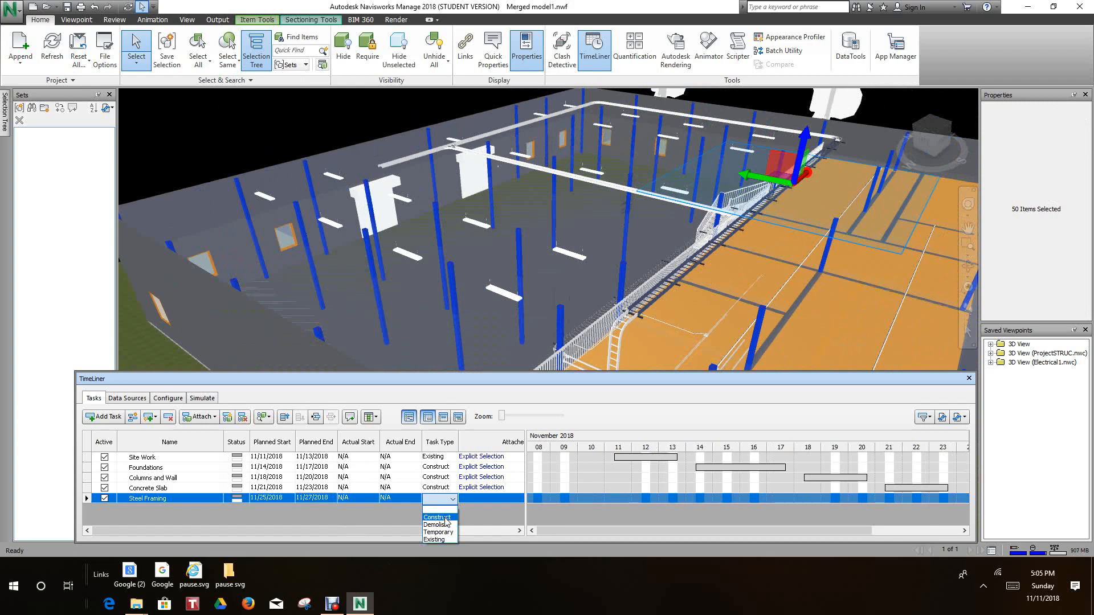
{"action": "left_click", "coordinate": [446, 518]}
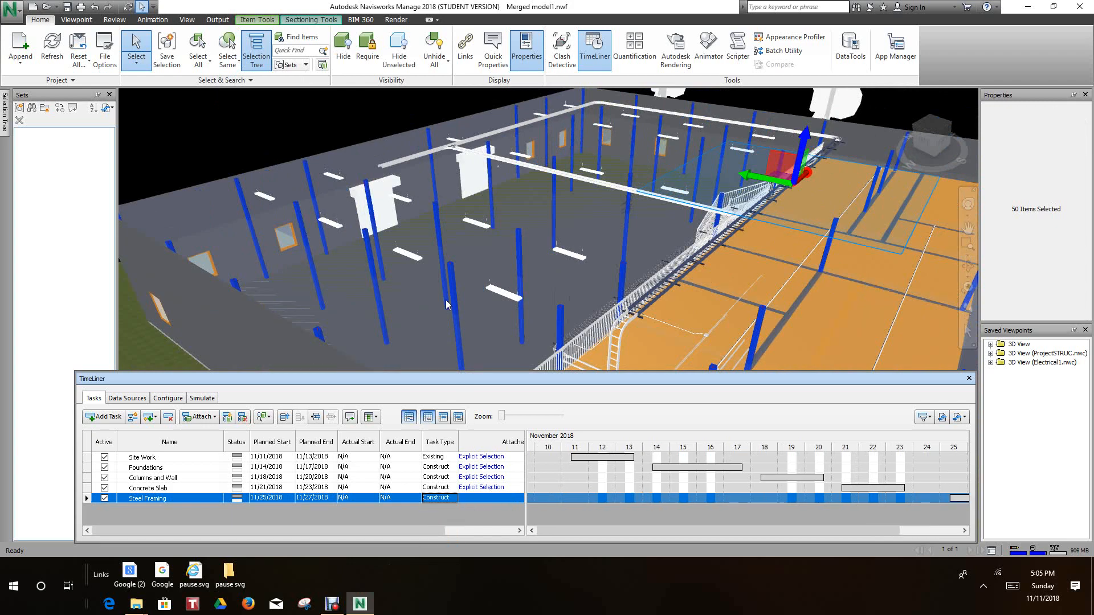
Attach the selected steel columns to the Steel Framing task as its current selection, and clear the selection in the model
{"action": "scroll", "coordinate": [406, 221], "scroll_direction": "down", "scroll_amount": 3}
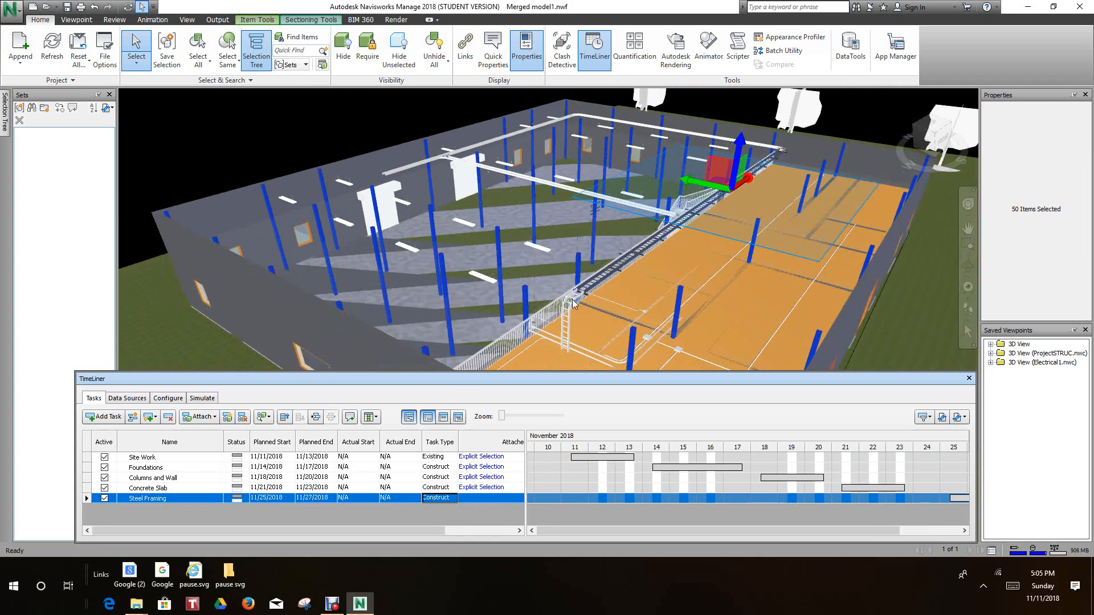
{"action": "middle_click_drag", "start_coordinate": [565, 293], "coordinate": [571, 327], "text": "shift"}
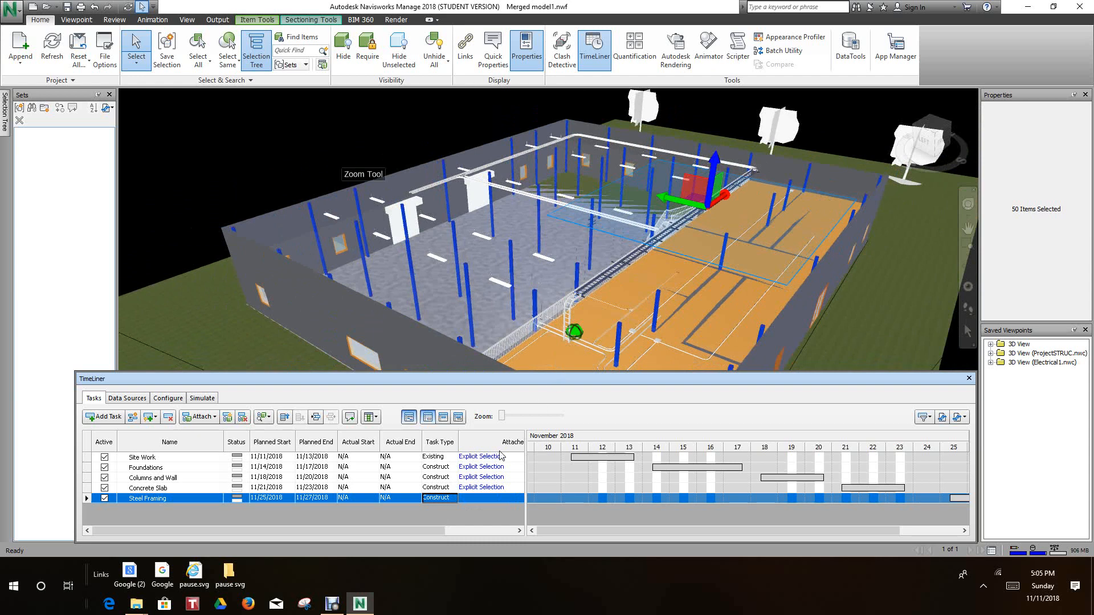
{"action": "right_click", "coordinate": [492, 497]}
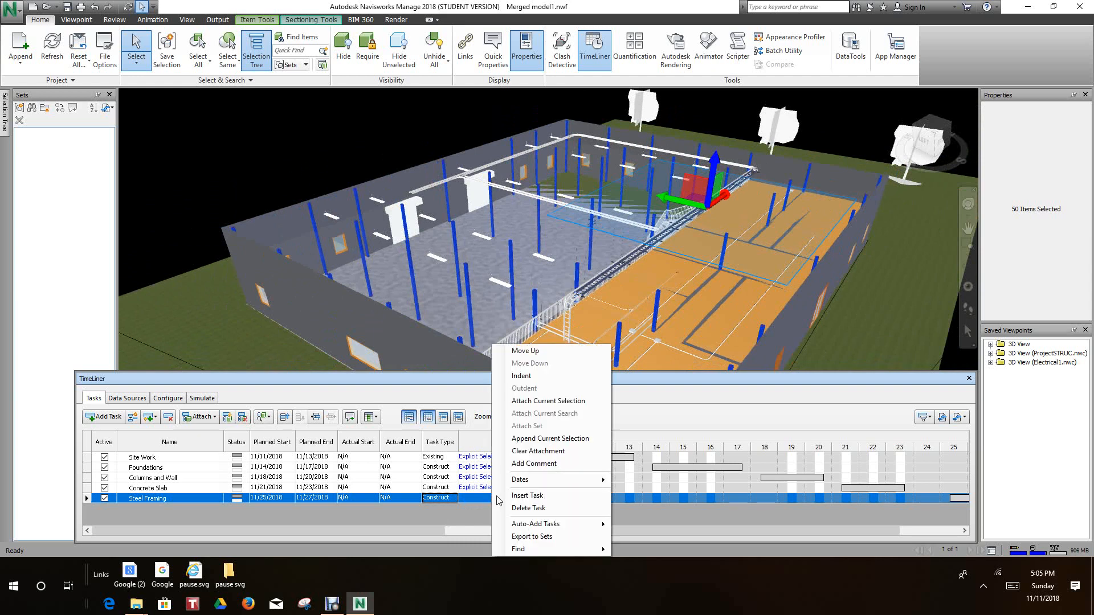
{"action": "left_click", "coordinate": [542, 403]}
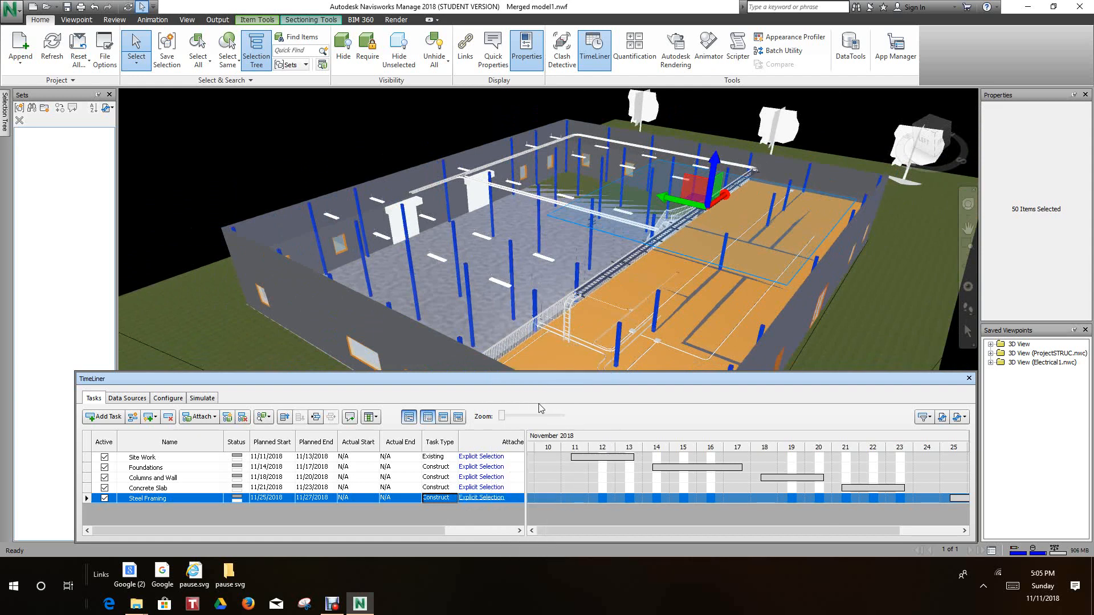
{"action": "left_click", "coordinate": [276, 163]}
Examine the sectioned building from several angles, including the cable trays, light fixtures, stairs and upper floor
{"action": "middle_click_drag", "start_coordinate": [314, 217], "coordinate": [410, 276]}
{"action": "scroll", "coordinate": [411, 273], "scroll_direction": "up", "scroll_amount": 5}
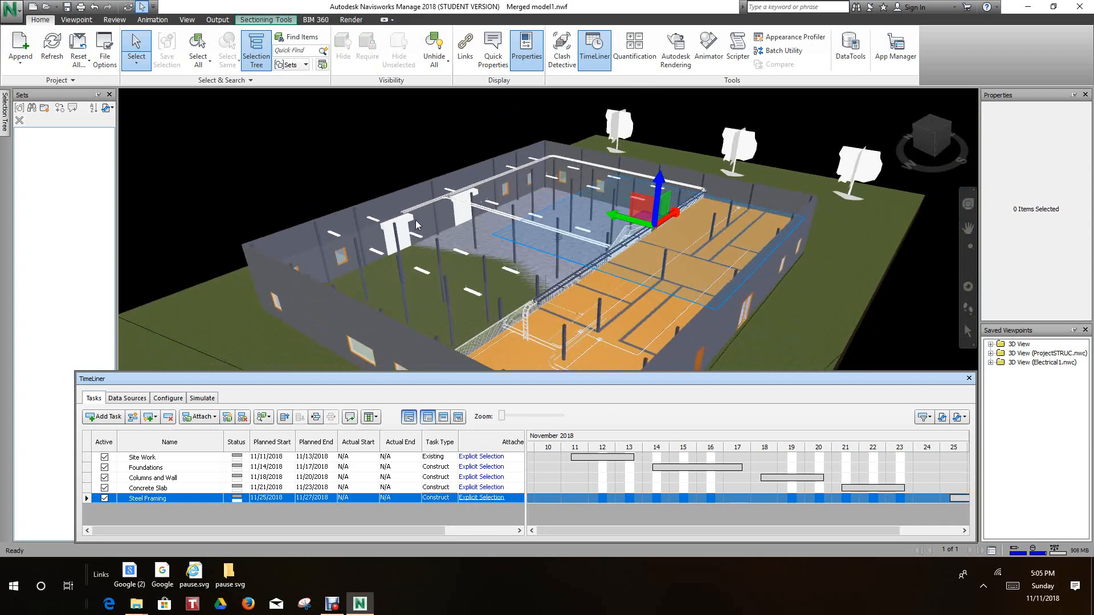
{"action": "scroll", "coordinate": [424, 199], "scroll_direction": "up", "scroll_amount": 3}
{"action": "scroll", "coordinate": [384, 198], "scroll_direction": "down", "scroll_amount": 3}
{"action": "middle_click_drag", "start_coordinate": [510, 220], "coordinate": [498, 199]}
{"action": "middle_click_drag", "start_coordinate": [608, 244], "coordinate": [626, 279], "text": "shift"}
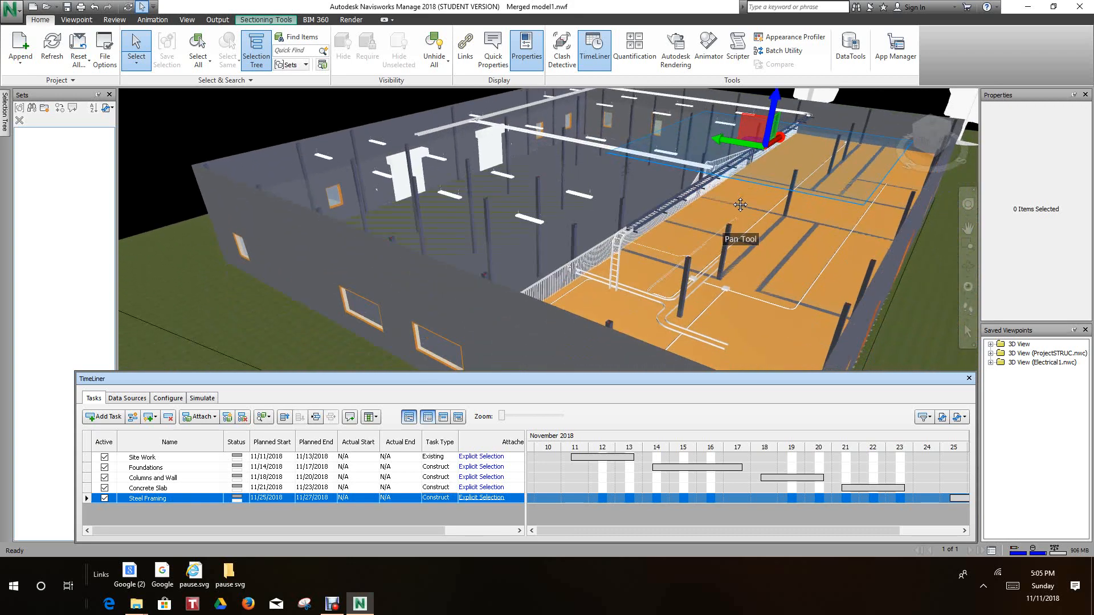
{"action": "scroll", "coordinate": [621, 268], "scroll_direction": "down", "scroll_amount": 3}
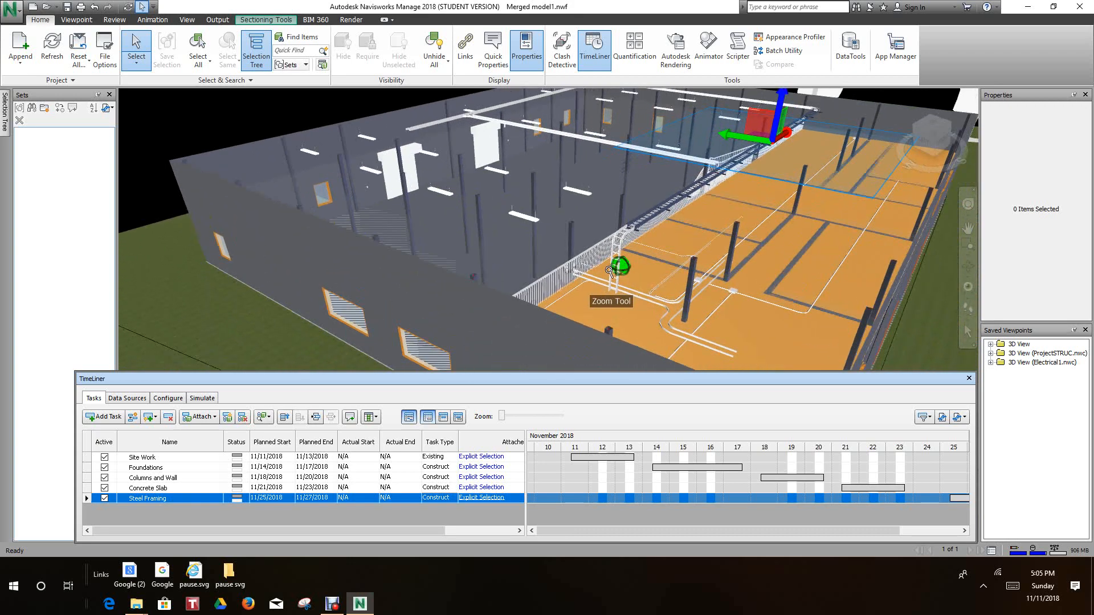
{"action": "scroll", "coordinate": [225, 127], "scroll_direction": "down", "scroll_amount": 1}
{"action": "middle_click_drag", "start_coordinate": [225, 128], "coordinate": [242, 172]}
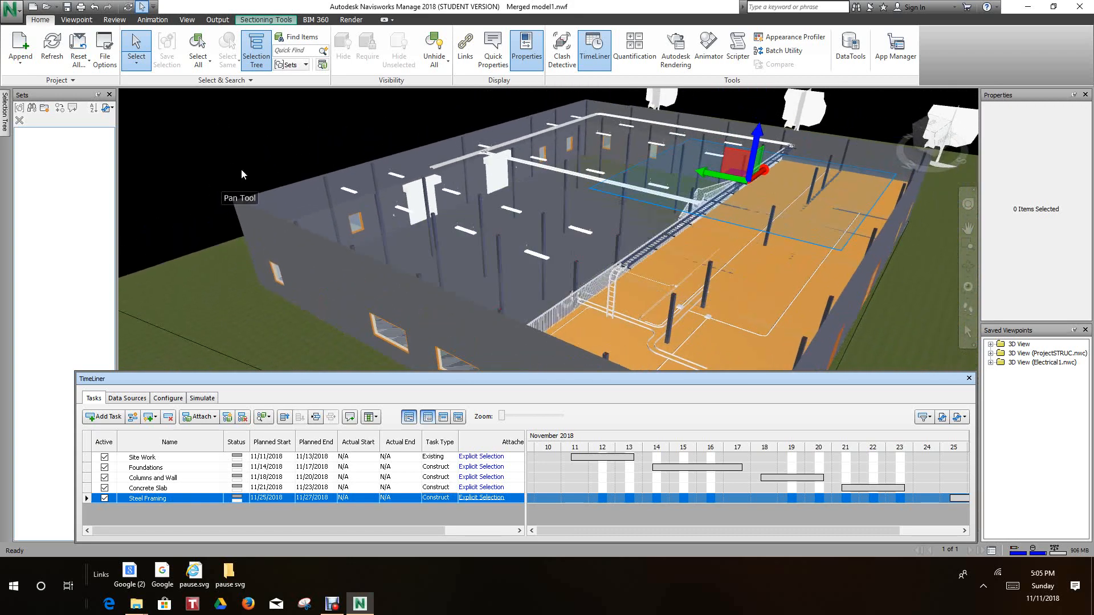
{"action": "scroll", "coordinate": [611, 282], "scroll_direction": "up", "scroll_amount": 1}
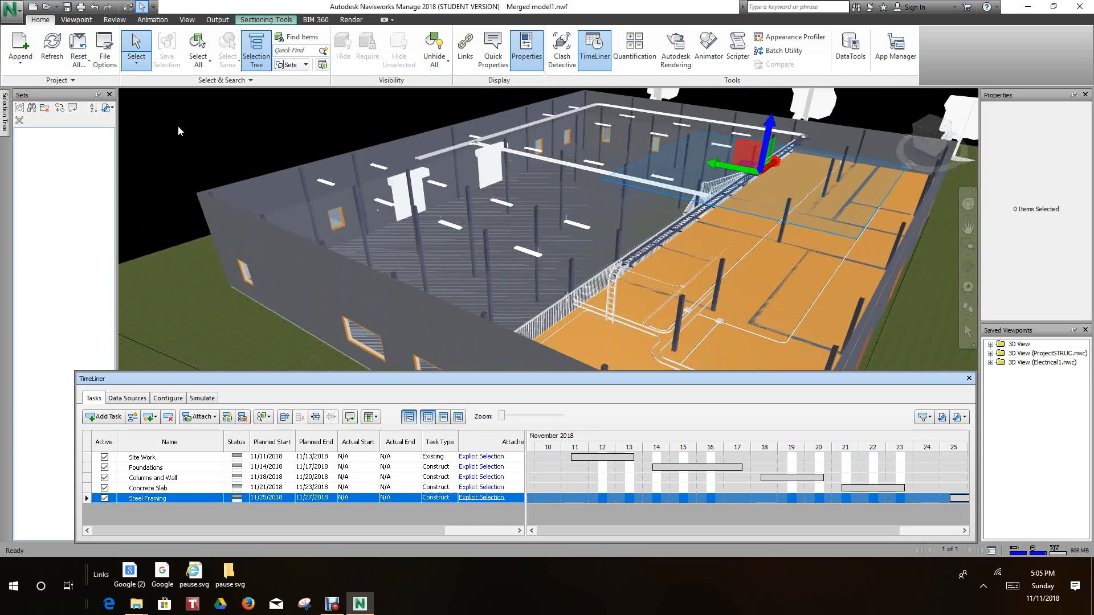
{"action": "middle_click_drag", "start_coordinate": [224, 147], "coordinate": [248, 217]}
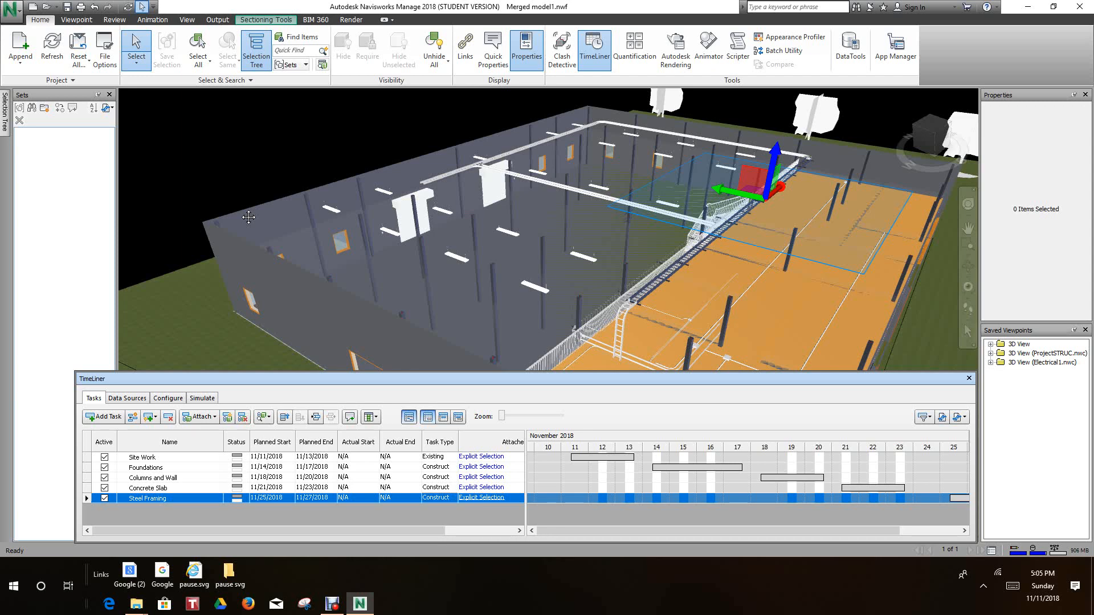
{"action": "scroll", "coordinate": [514, 251], "scroll_direction": "down", "scroll_amount": 2}
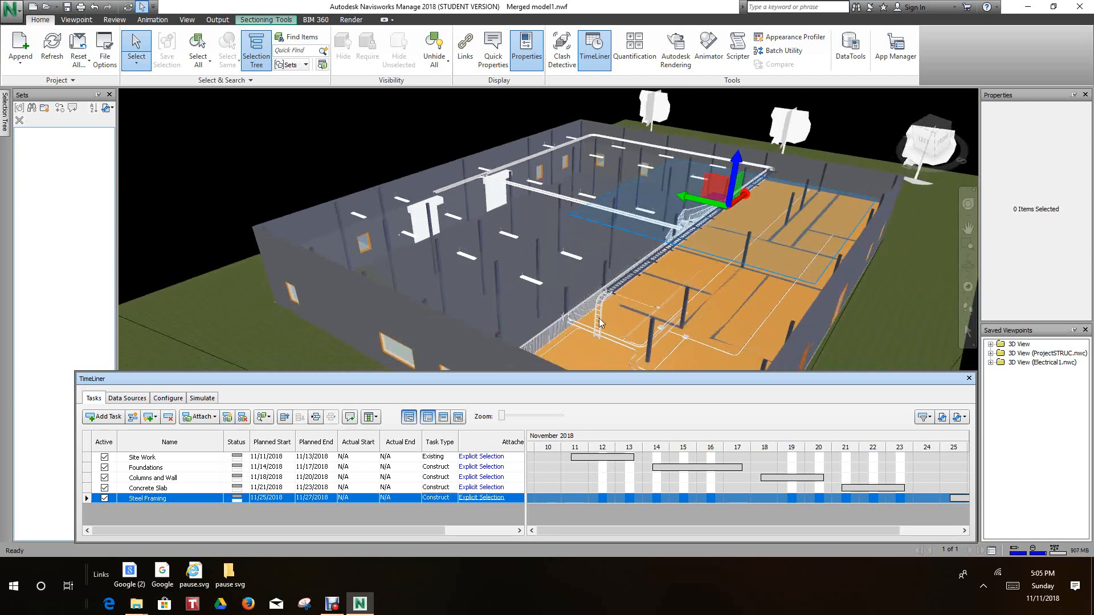
{"action": "scroll", "coordinate": [590, 302], "scroll_direction": "down", "scroll_amount": 1}
{"action": "middle_click_drag", "start_coordinate": [590, 297], "coordinate": [690, 328], "text": "shift"}
{"action": "scroll", "coordinate": [693, 322], "scroll_direction": "up", "scroll_amount": 3}
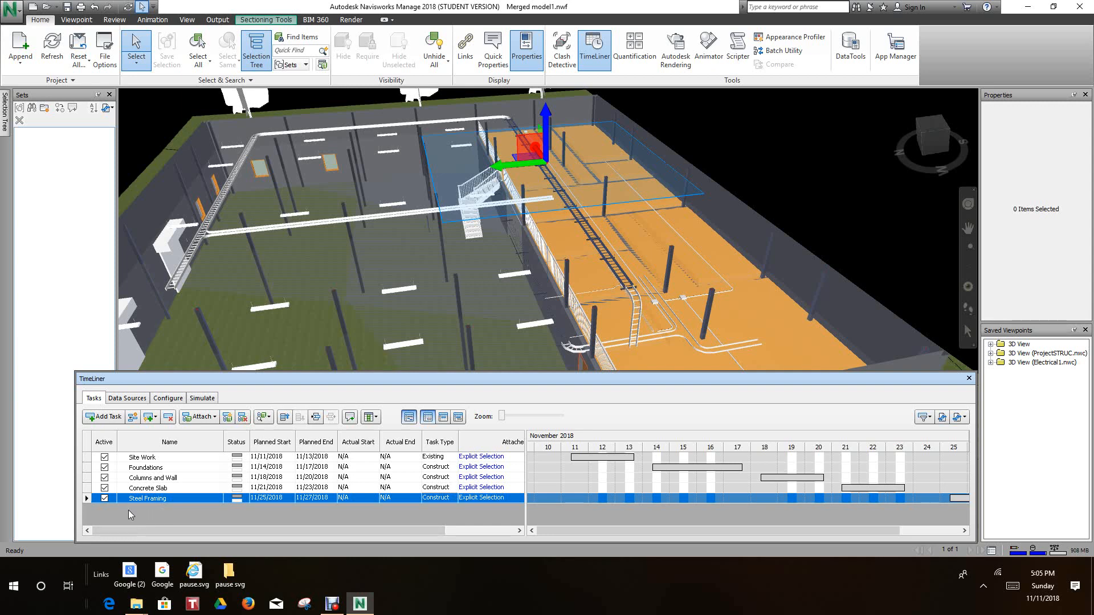
Add a task named "Electrical" below the Steel Framing task
{"action": "left_click", "coordinate": [108, 417]}
{"action": "left_click", "coordinate": [159, 510]}
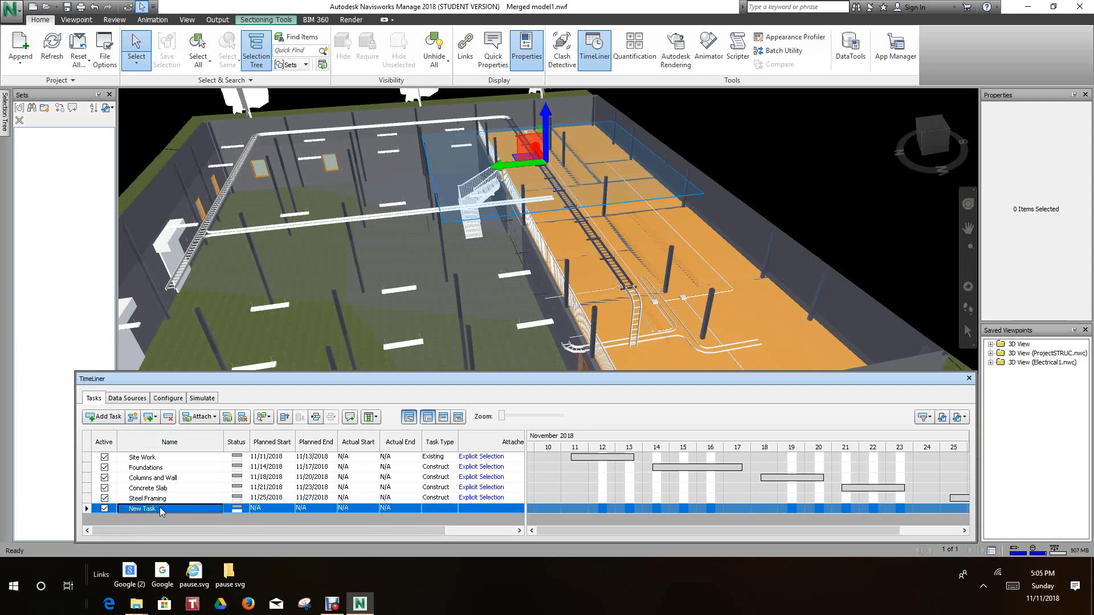
{"action": "left_click", "coordinate": [161, 512]}
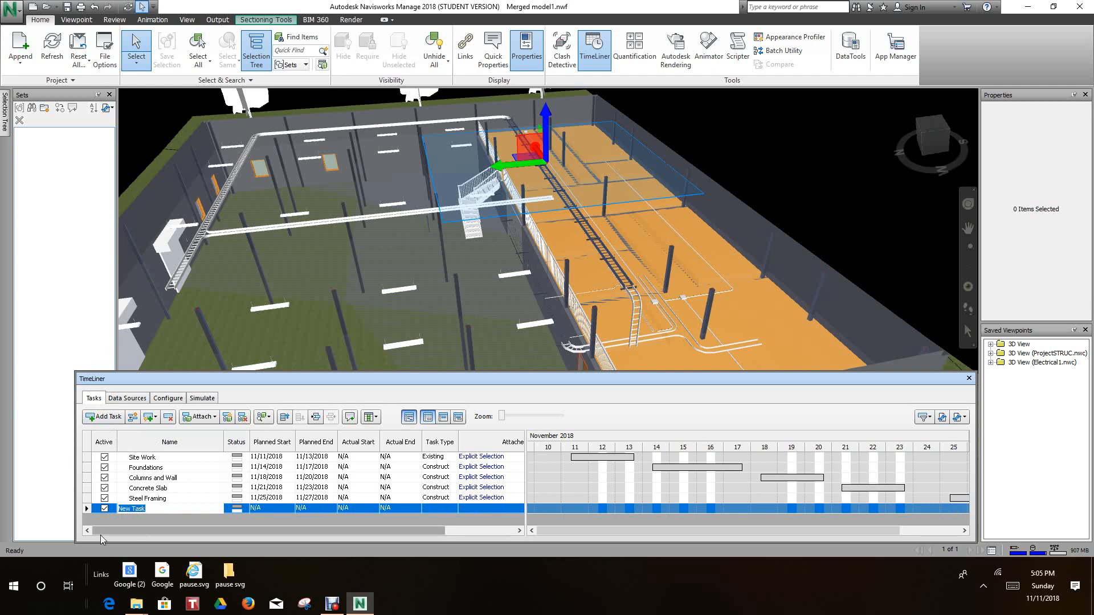
{"action": "type", "text": "Electrical"}
Schedule the Electrical task with planned start 11/28/2018 and planned end 11/29/2018
{"action": "left_click", "coordinate": [289, 508]}
{"action": "left_click", "coordinate": [290, 510]}
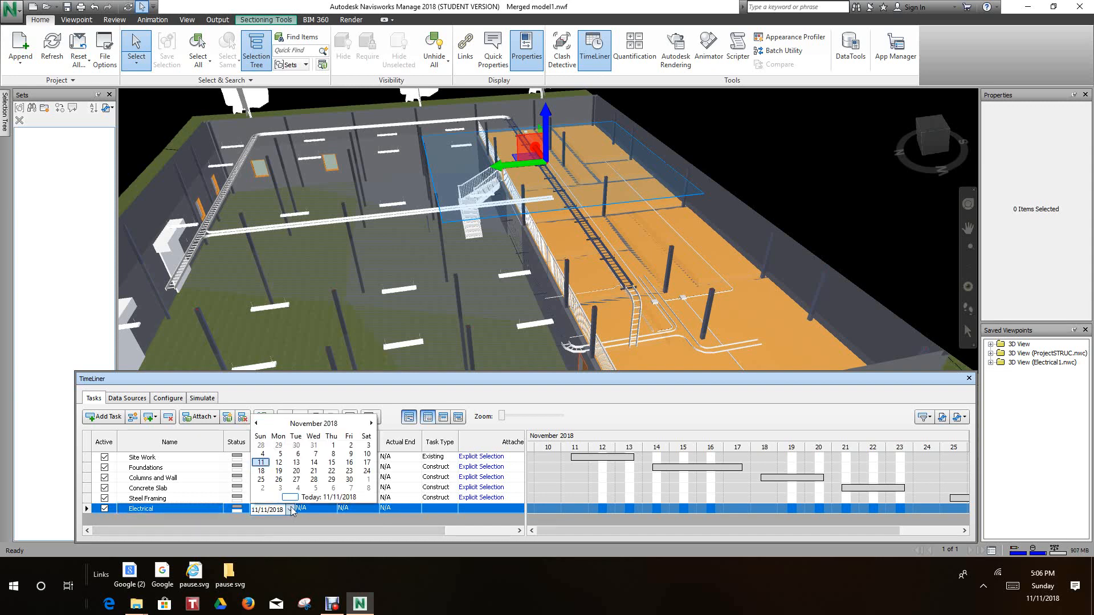
{"action": "left_click", "coordinate": [304, 393]}
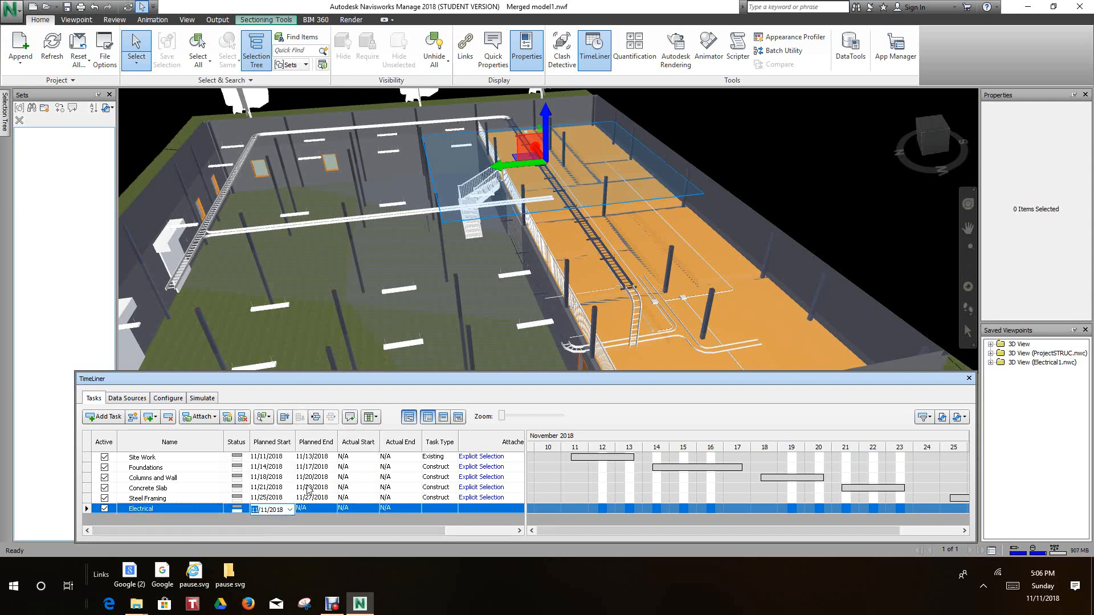
{"action": "left_click", "coordinate": [290, 510]}
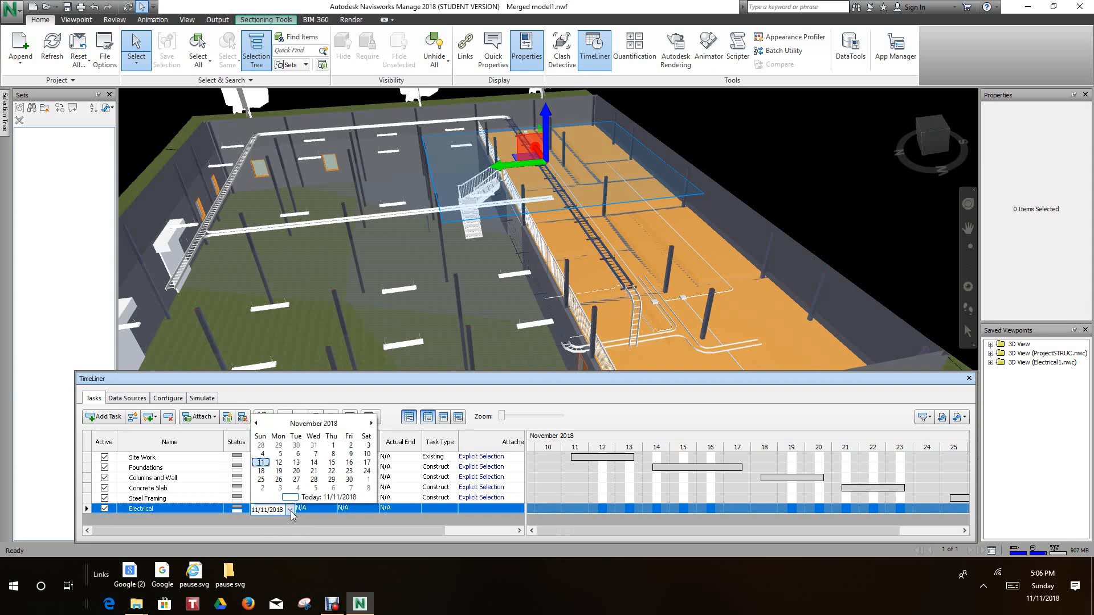
{"action": "left_click", "coordinate": [290, 510]}
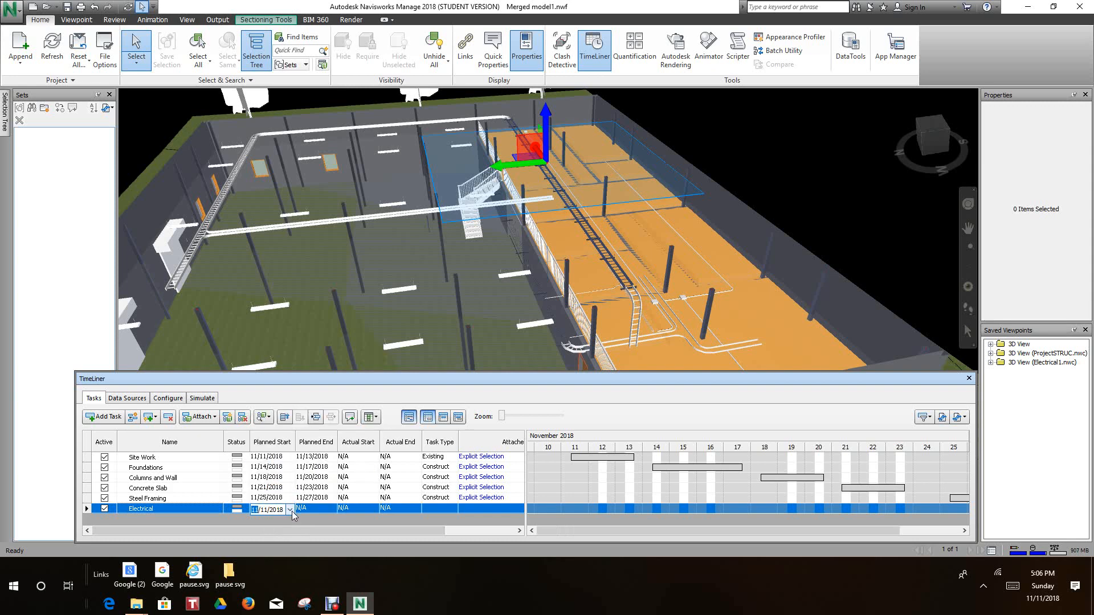
{"action": "left_click", "coordinate": [290, 510]}
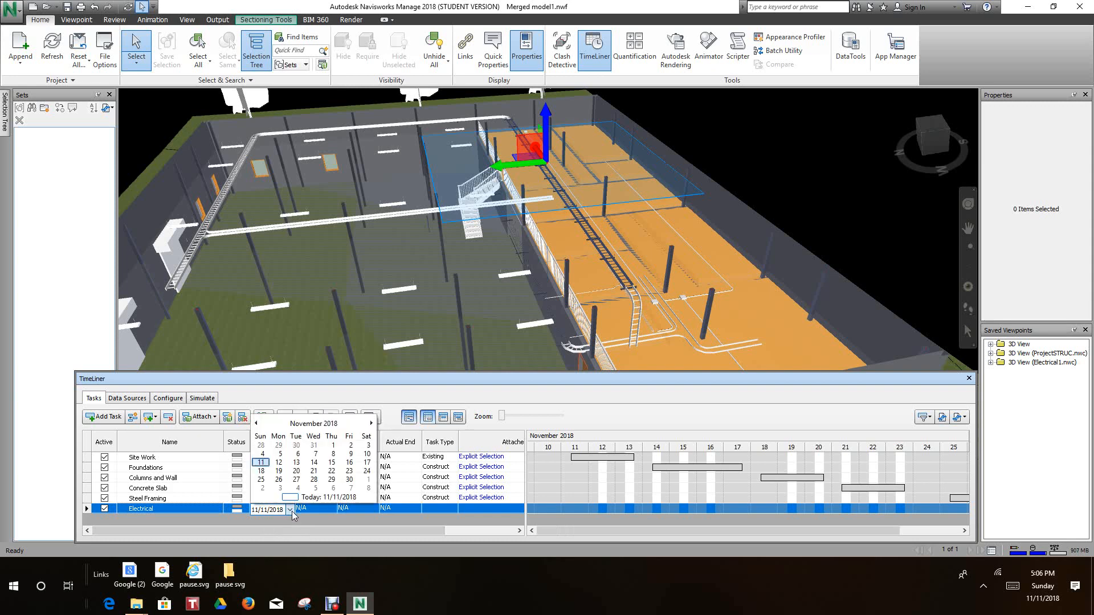
{"action": "left_click", "coordinate": [314, 479]}
{"action": "left_click", "coordinate": [334, 509]}
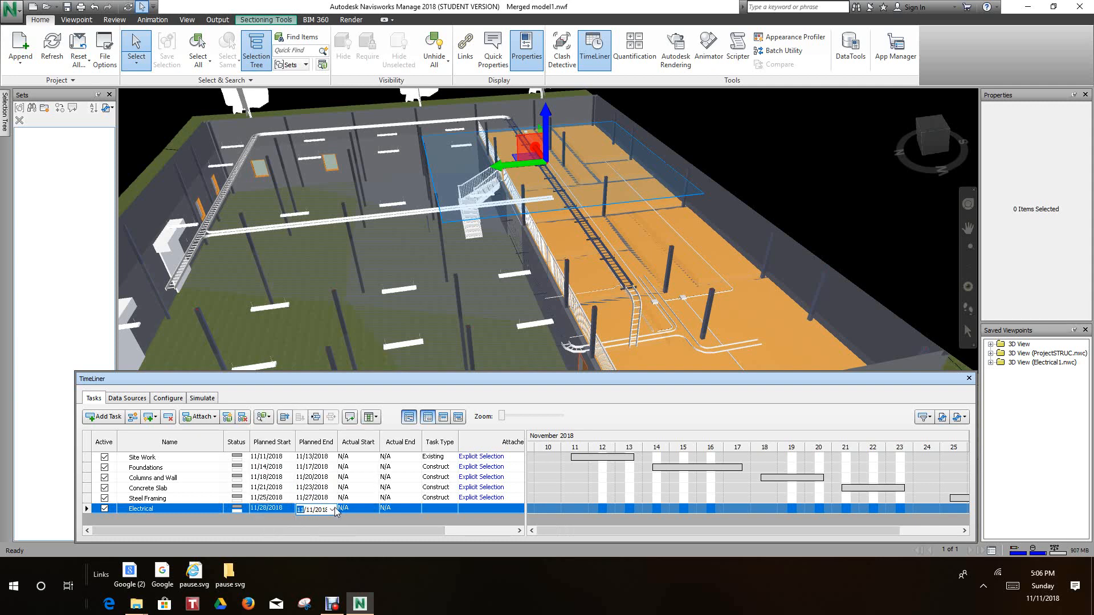
{"action": "left_click", "coordinate": [332, 510]}
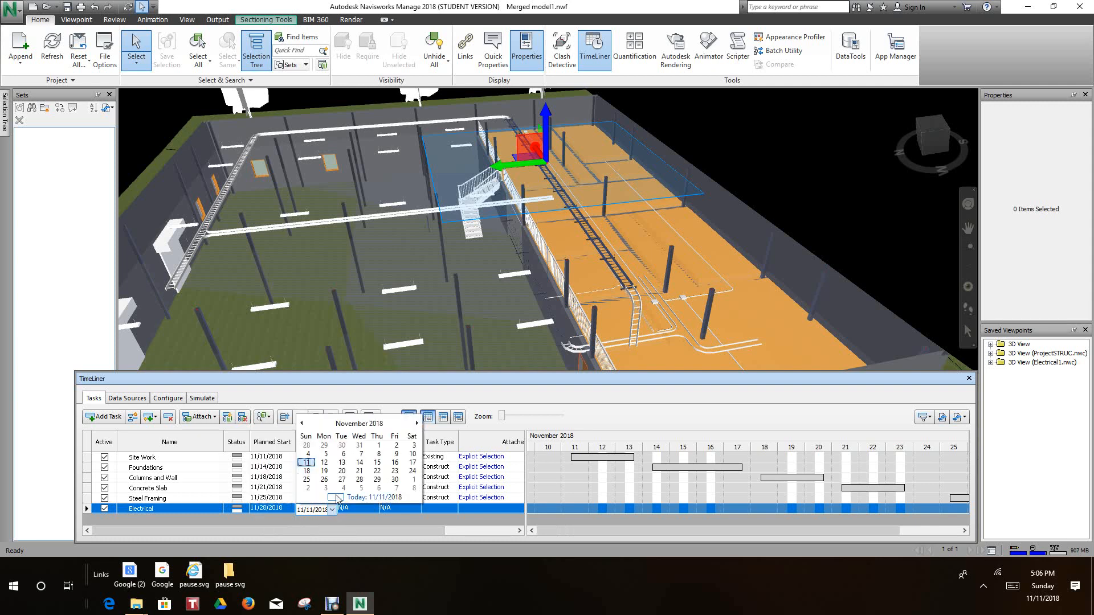
{"action": "left_click", "coordinate": [378, 480]}
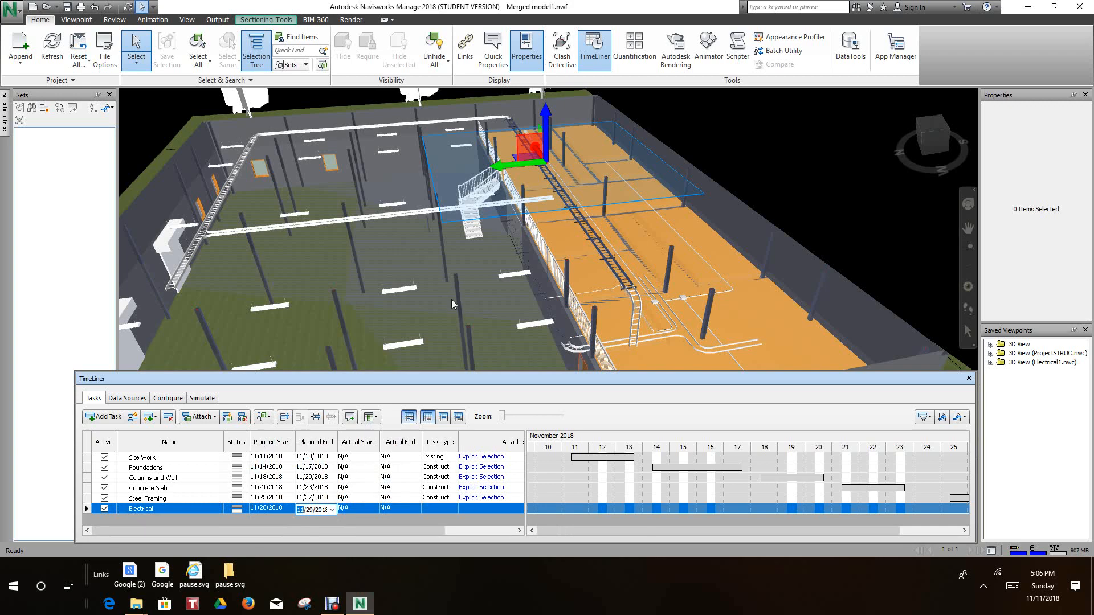
Select the long cable tray crossing the building and extend the selection to all items with the same name
{"action": "scroll", "coordinate": [454, 303], "scroll_direction": "up", "scroll_amount": 3}
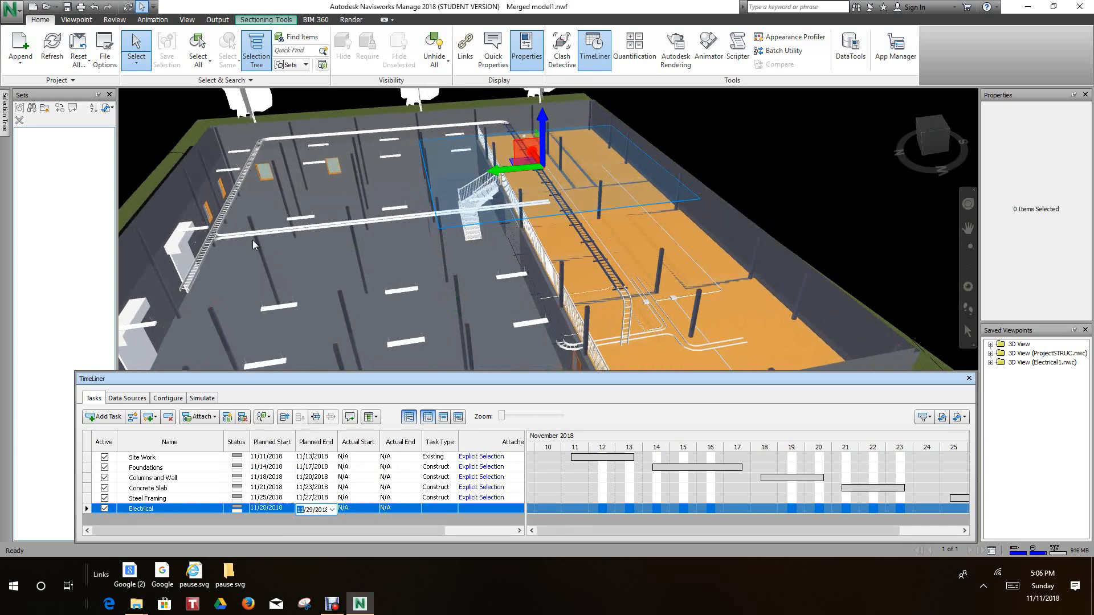
{"action": "left_click", "coordinate": [255, 240]}
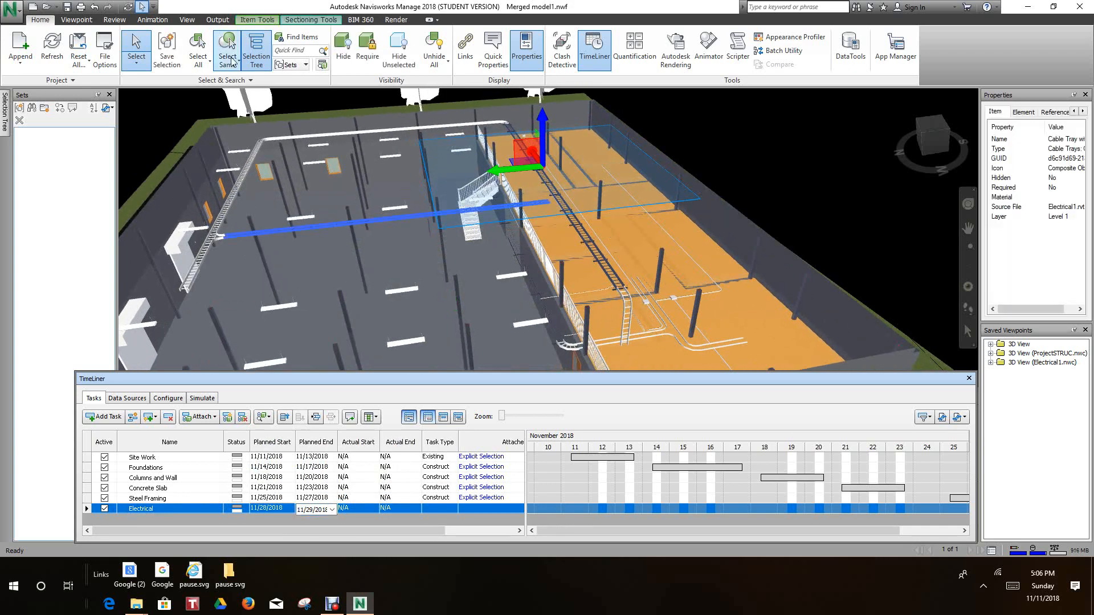
{"action": "left_click", "coordinate": [211, 60]}
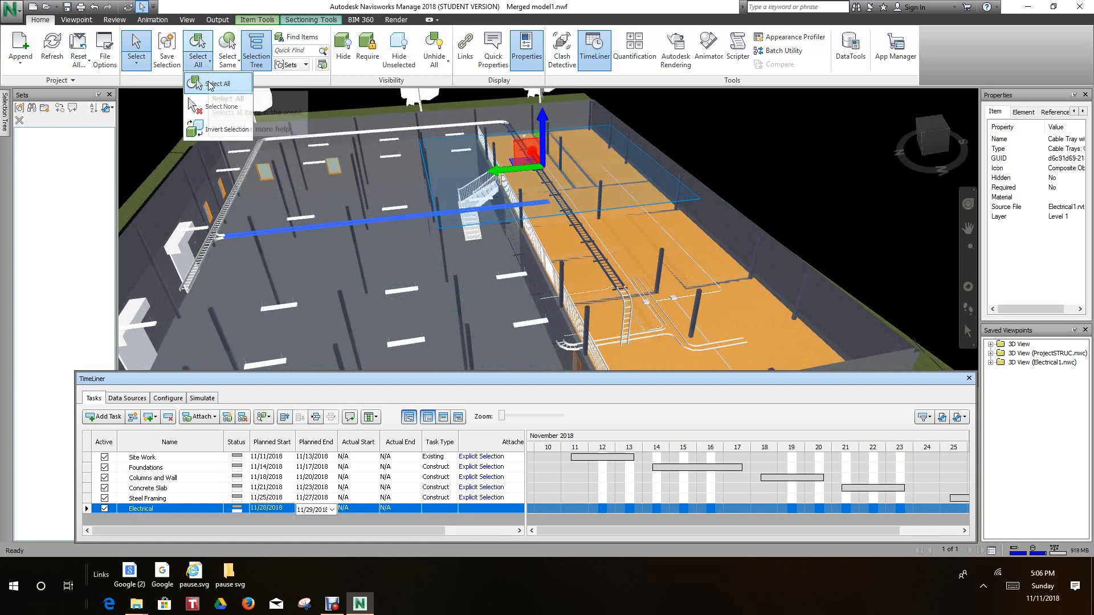
{"action": "left_click", "coordinate": [230, 66]}
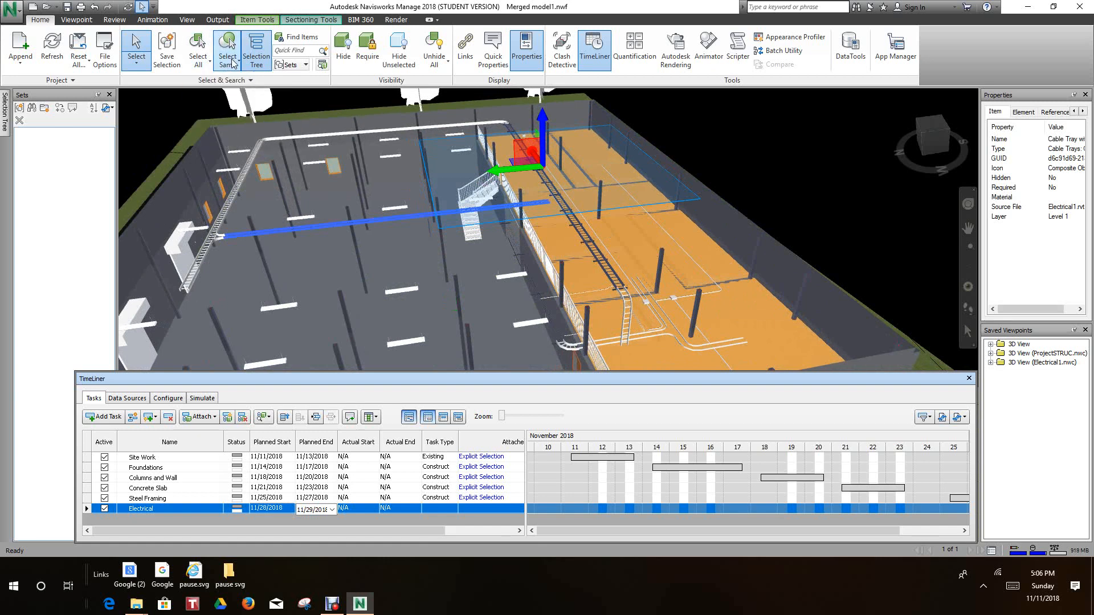
{"action": "left_click", "coordinate": [239, 96]}
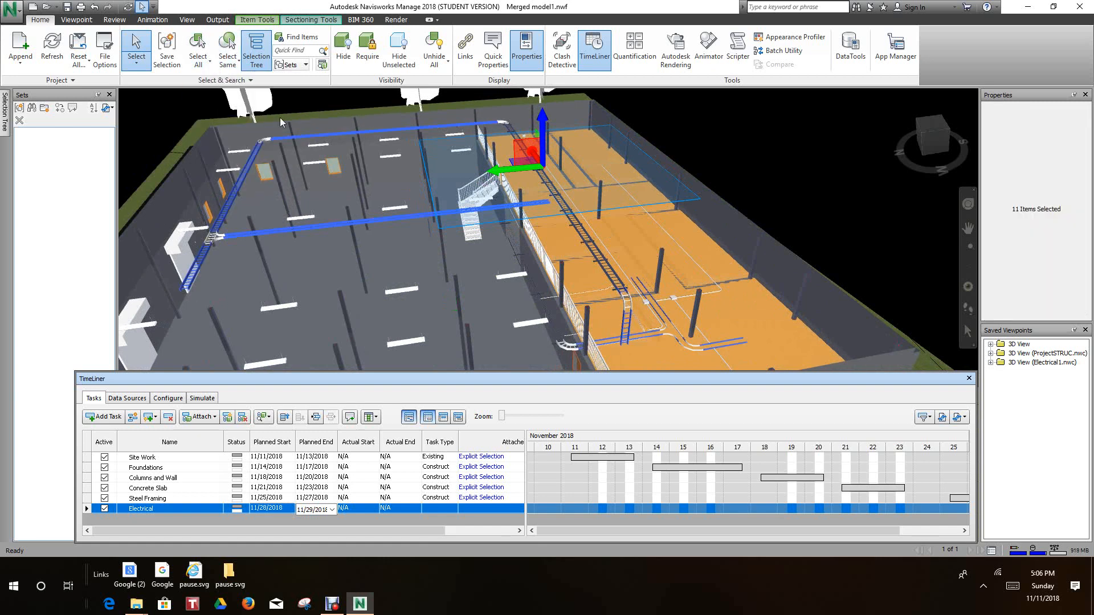
Try to add the cable tray bend fittings to the selected trays, and clear the selection
{"action": "scroll", "coordinate": [437, 248], "scroll_direction": "down", "scroll_amount": 1}
{"action": "scroll", "coordinate": [562, 272], "scroll_direction": "down", "scroll_amount": 1}
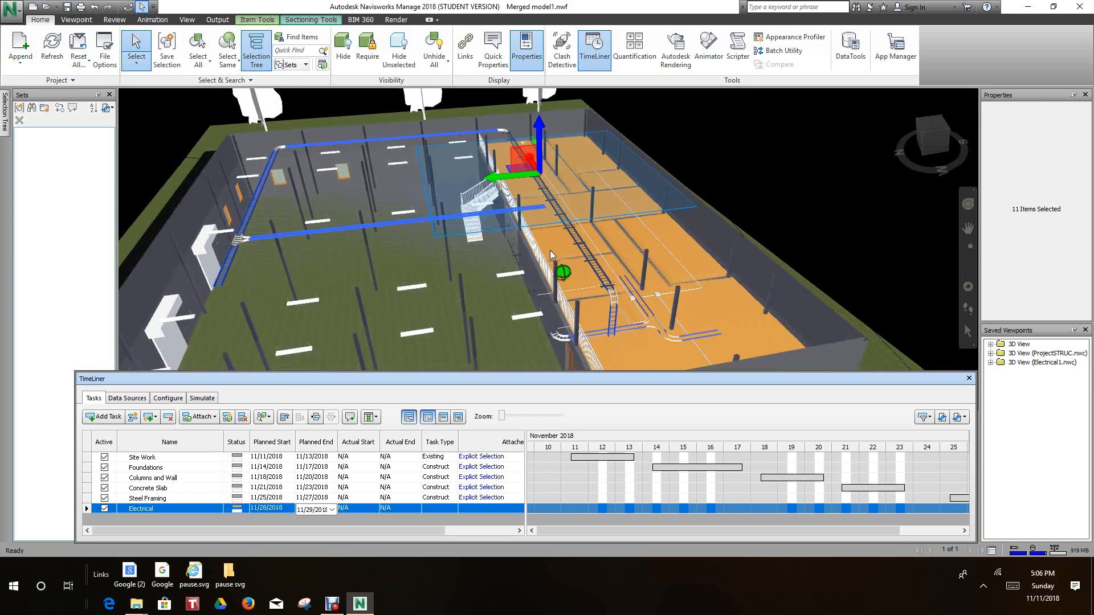
{"action": "middle_click_drag", "start_coordinate": [550, 251], "coordinate": [575, 268]}
{"action": "scroll", "coordinate": [317, 183], "scroll_direction": "up", "scroll_amount": 3}
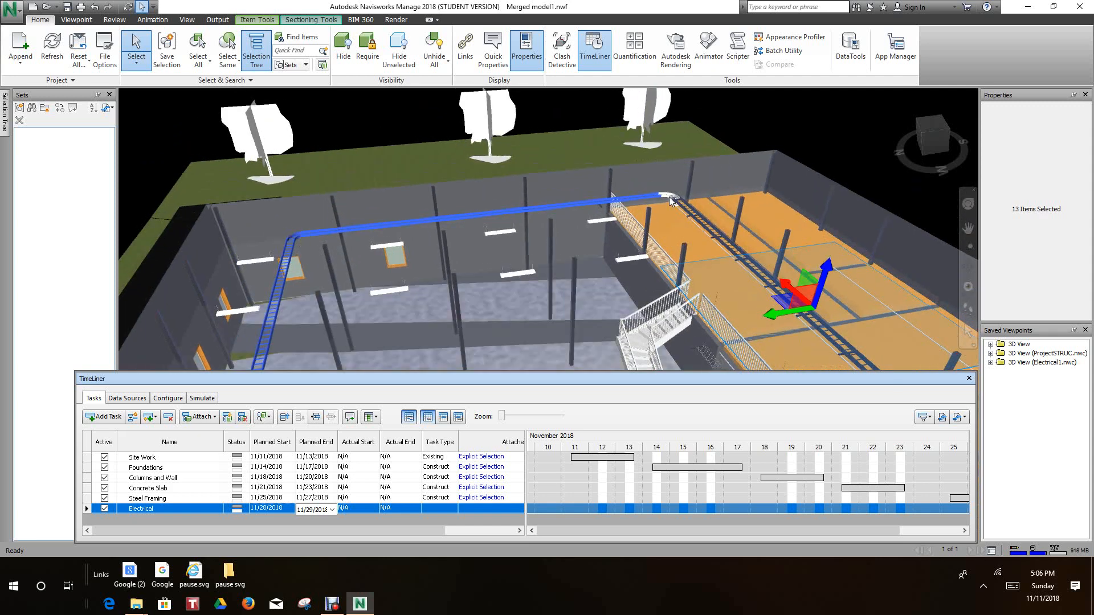
{"action": "scroll", "coordinate": [644, 273], "scroll_direction": "up", "scroll_amount": 4}
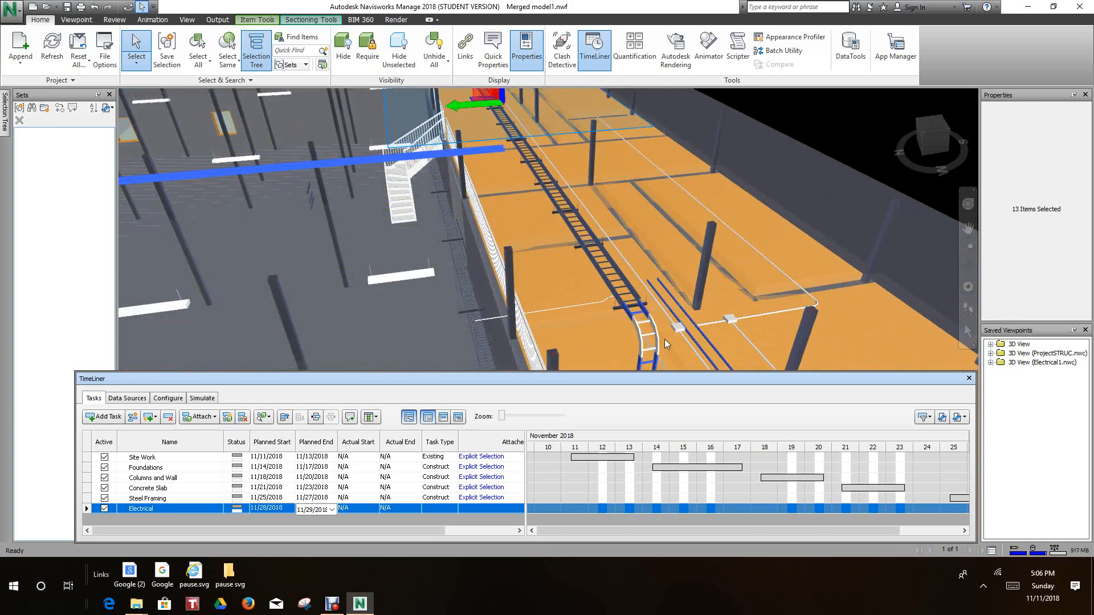
{"action": "left_click", "coordinate": [661, 342], "text": "ctrl"}
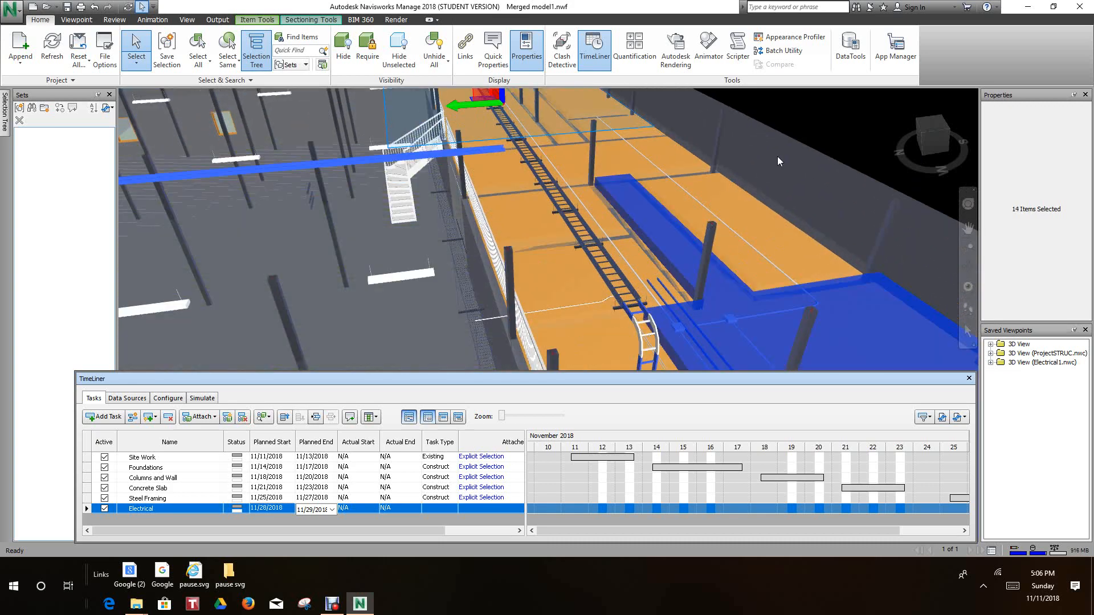
{"action": "left_click", "coordinate": [836, 119]}
{"action": "scroll", "coordinate": [661, 309], "scroll_direction": "down", "scroll_amount": 3}
{"action": "scroll", "coordinate": [661, 309], "scroll_direction": "down", "scroll_amount": 5}
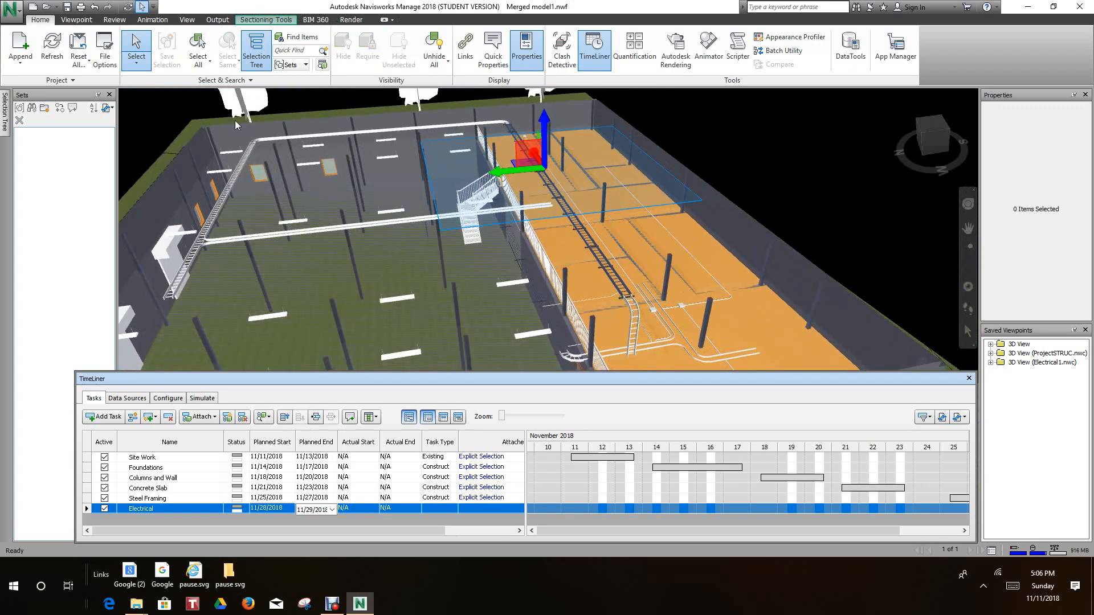
Select the cable tray junction fitting and its same-name items, try adding more tray pieces, and clear the selection
{"action": "left_click", "coordinate": [212, 243]}
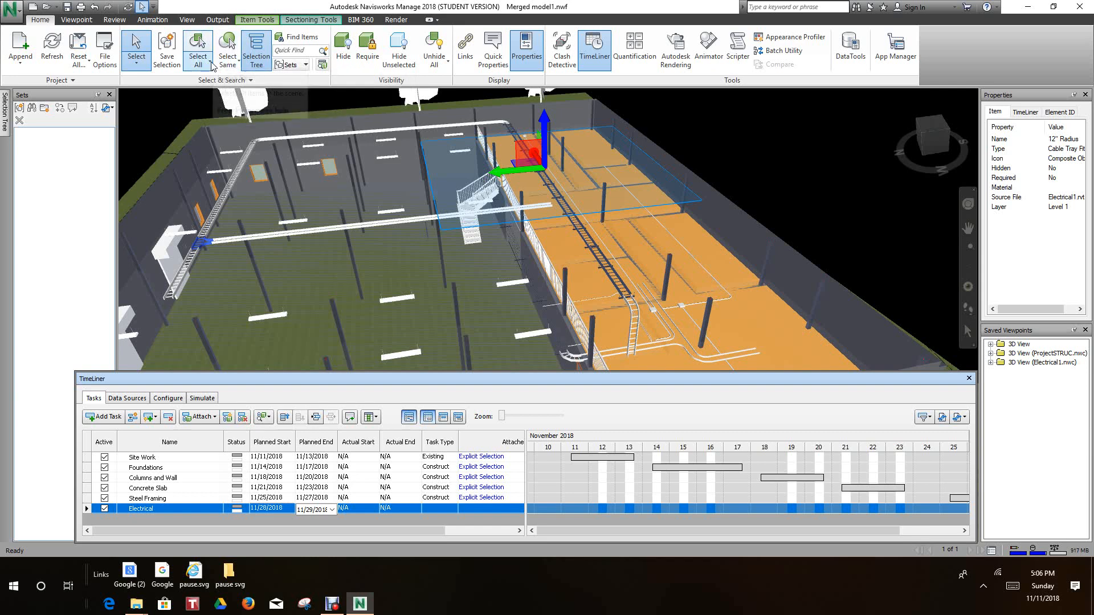
{"action": "left_click", "coordinate": [228, 68]}
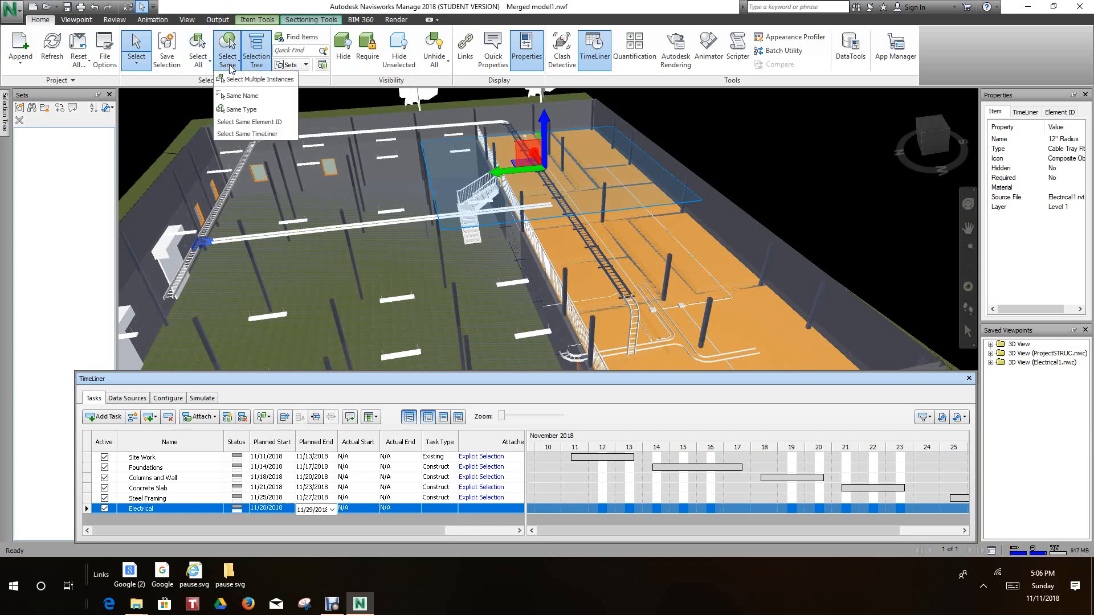
{"action": "left_click", "coordinate": [245, 97]}
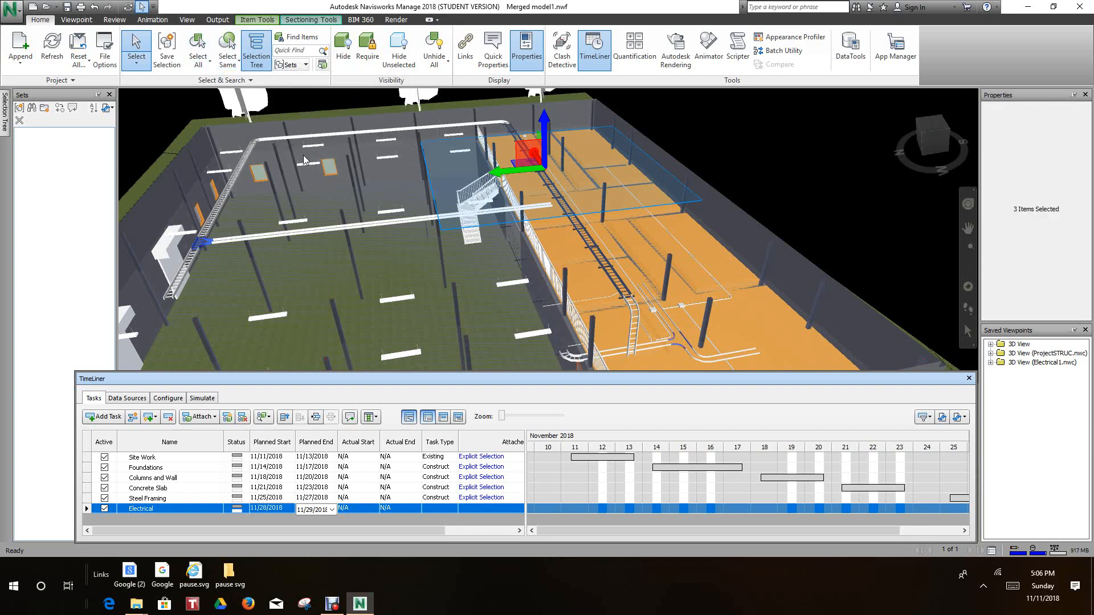
{"action": "scroll", "coordinate": [307, 161], "scroll_direction": "down", "scroll_amount": 1}
{"action": "scroll", "coordinate": [224, 233], "scroll_direction": "up", "scroll_amount": 2}
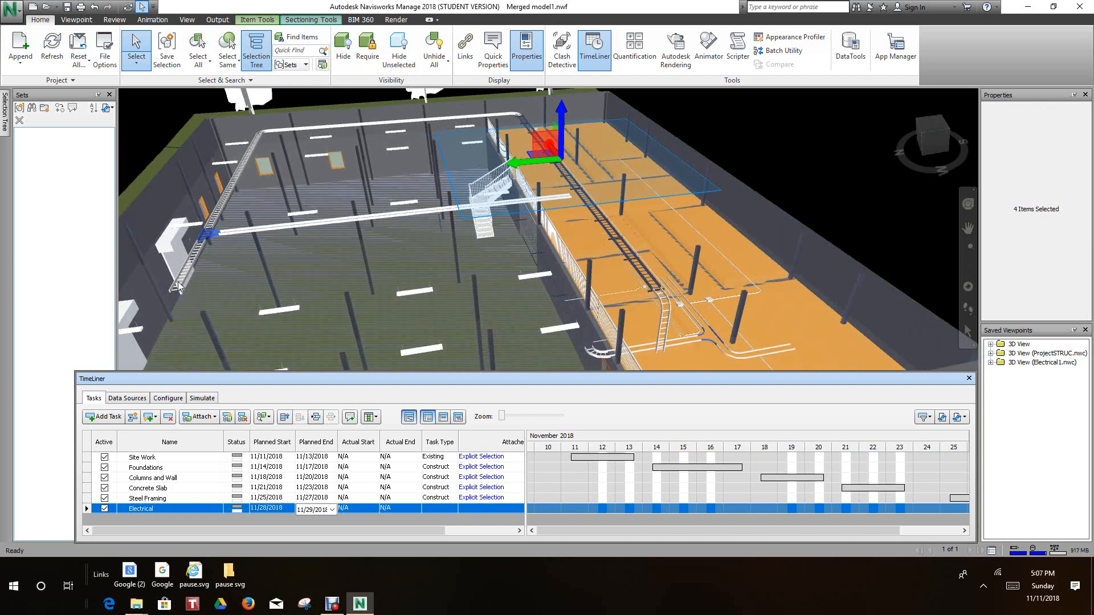
{"action": "left_click", "coordinate": [178, 284]}
{"action": "left_click", "coordinate": [160, 120]}
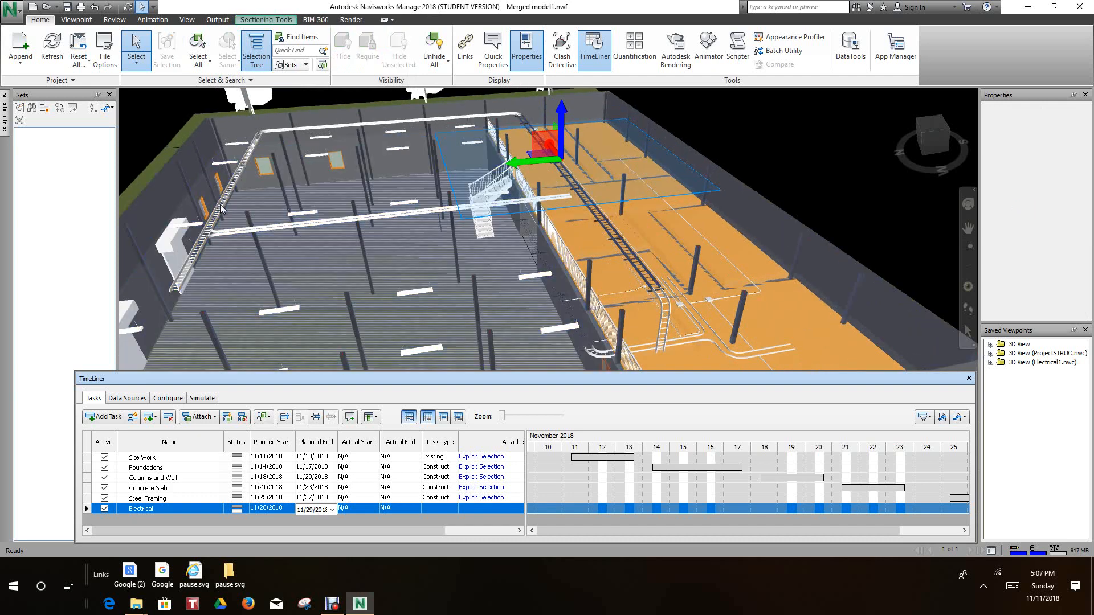
{"action": "left_click", "coordinate": [223, 209]}
{"action": "scroll", "coordinate": [273, 119], "scroll_direction": "down", "scroll_amount": 2}
{"action": "left_click", "coordinate": [291, 125]}
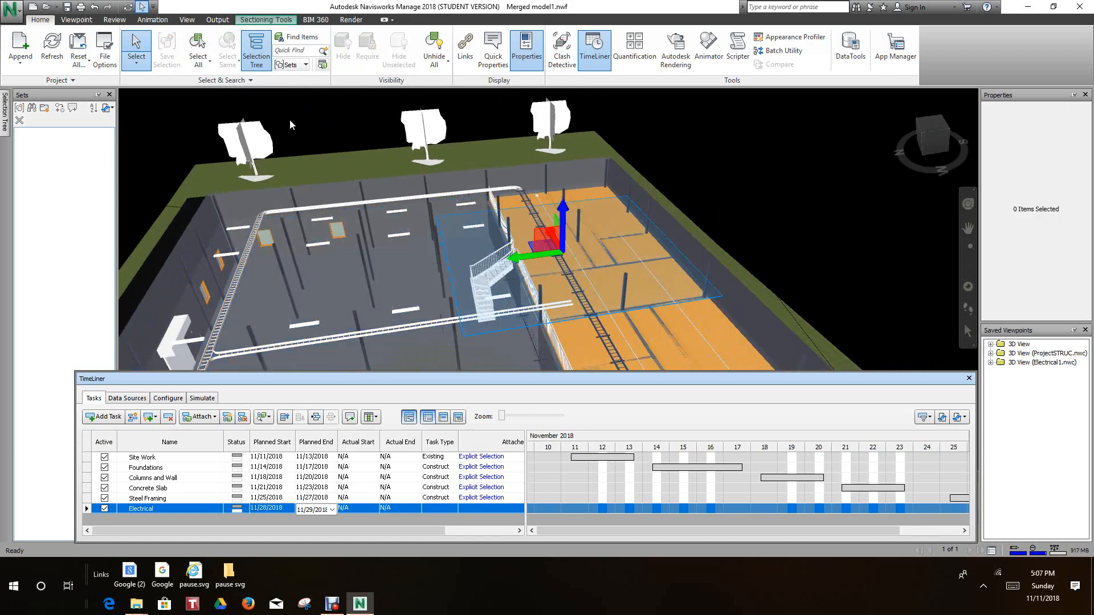
{"action": "scroll", "coordinate": [282, 244], "scroll_direction": "up", "scroll_amount": 3}
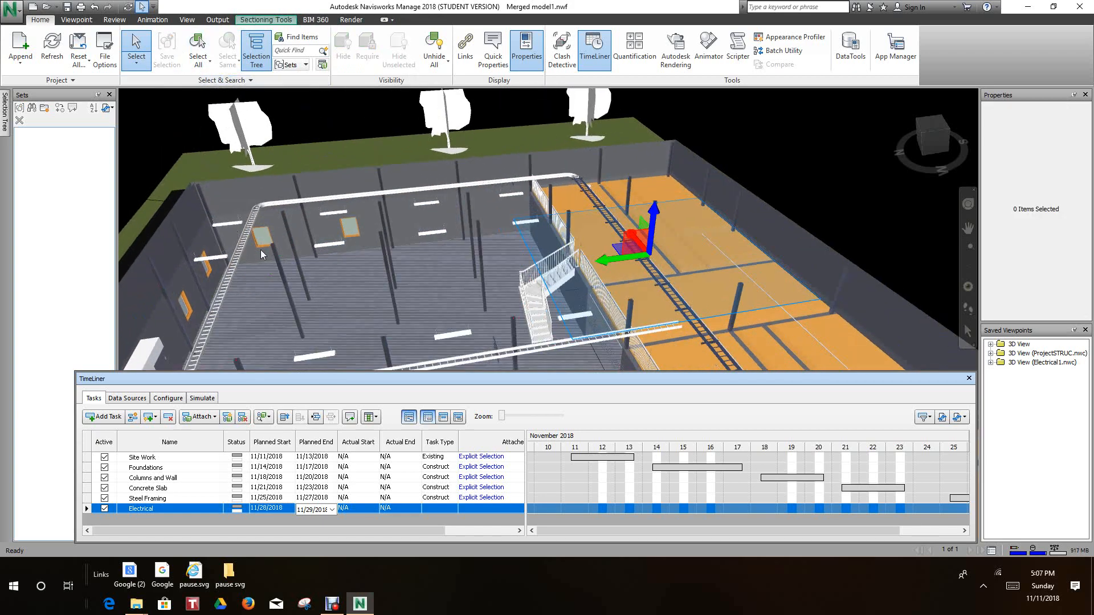
{"action": "left_click", "coordinate": [230, 278]}
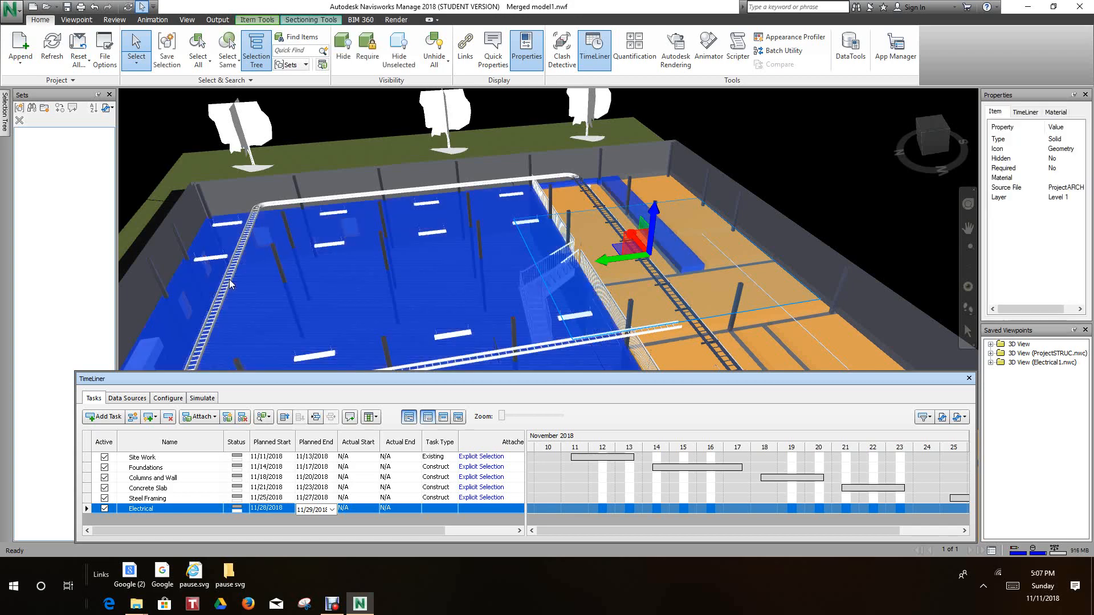
{"action": "scroll", "coordinate": [255, 231], "scroll_direction": "up", "scroll_amount": 3}
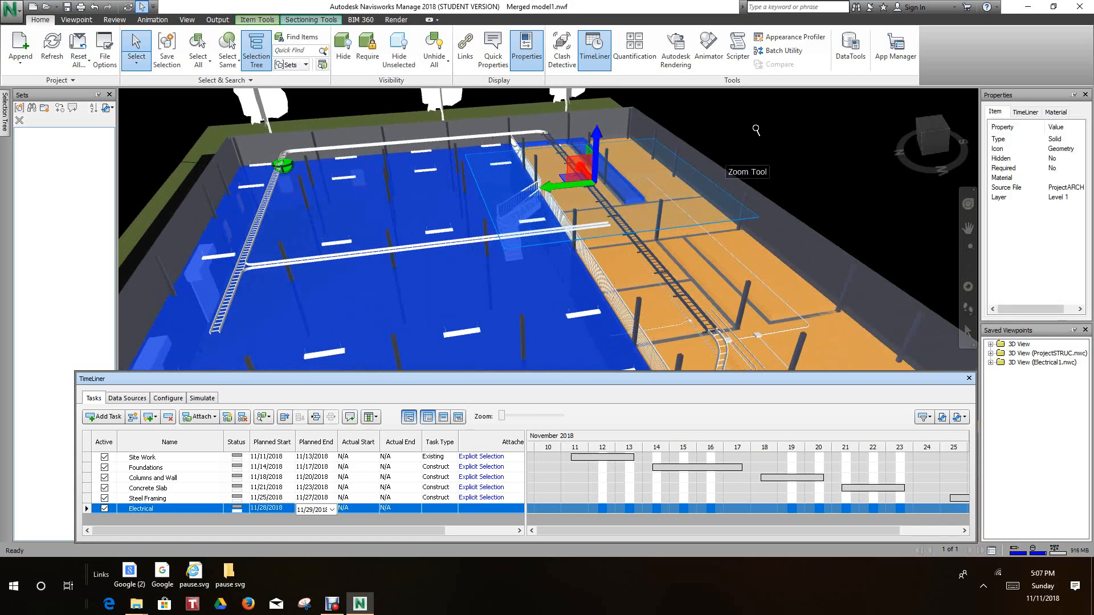
{"action": "left_click", "coordinate": [771, 231]}
{"action": "scroll", "coordinate": [647, 338], "scroll_direction": "up", "scroll_amount": 5}
{"action": "scroll", "coordinate": [648, 338], "scroll_direction": "down", "scroll_amount": 4}
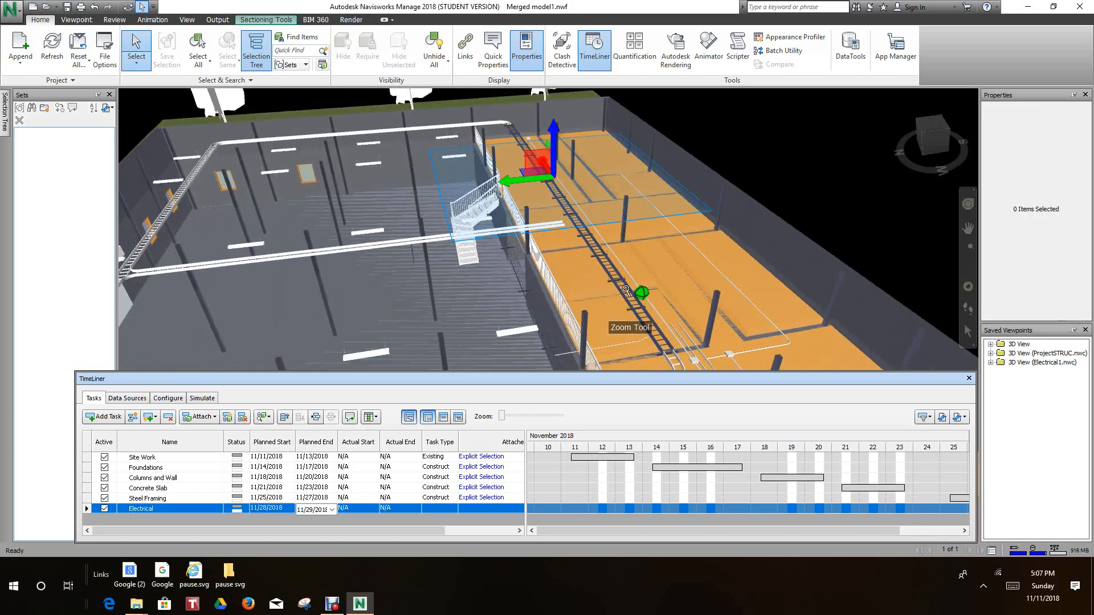
Reselect the long cable tray crossing the building together with every item of the same name
{"action": "left_click", "coordinate": [394, 212]}
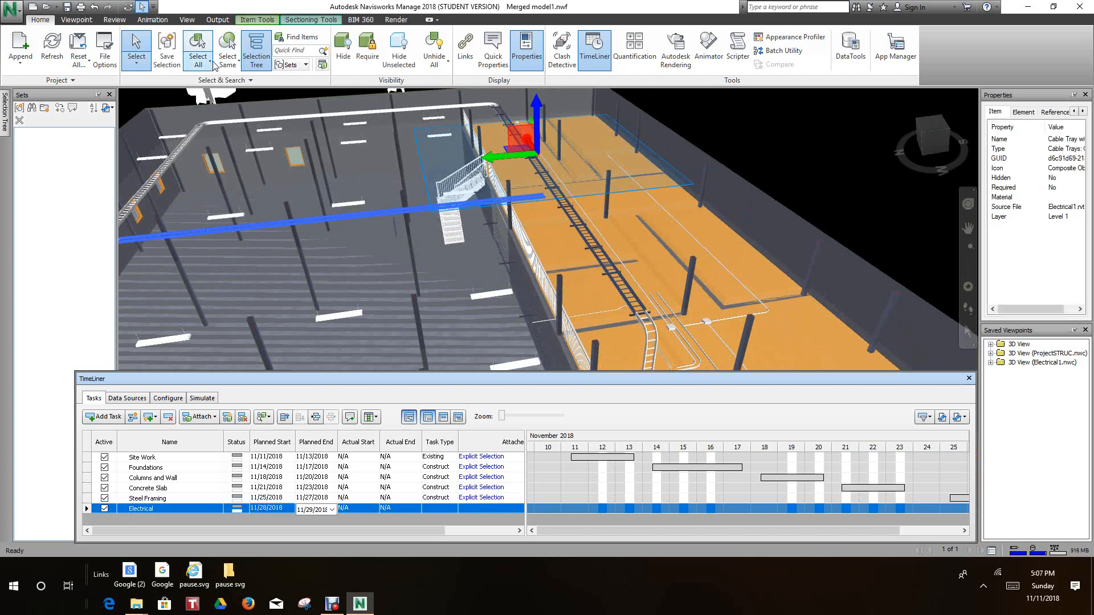
{"action": "left_click", "coordinate": [234, 64]}
{"action": "left_click", "coordinate": [238, 96]}
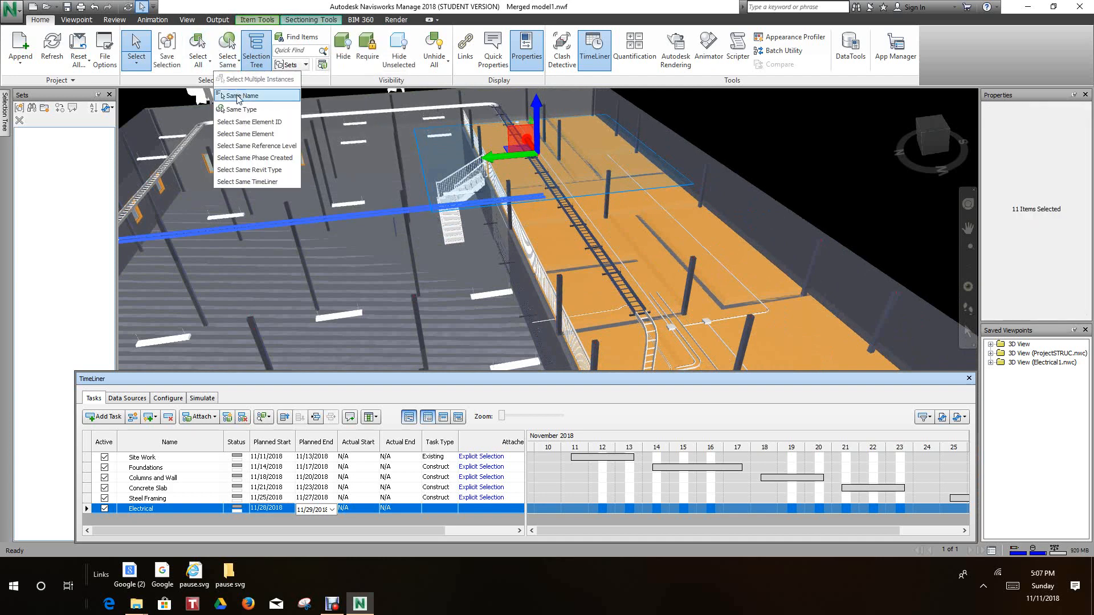
{"action": "scroll", "coordinate": [450, 211], "scroll_direction": "down", "scroll_amount": 4}
{"action": "scroll", "coordinate": [443, 307], "scroll_direction": "up", "scroll_amount": 5}
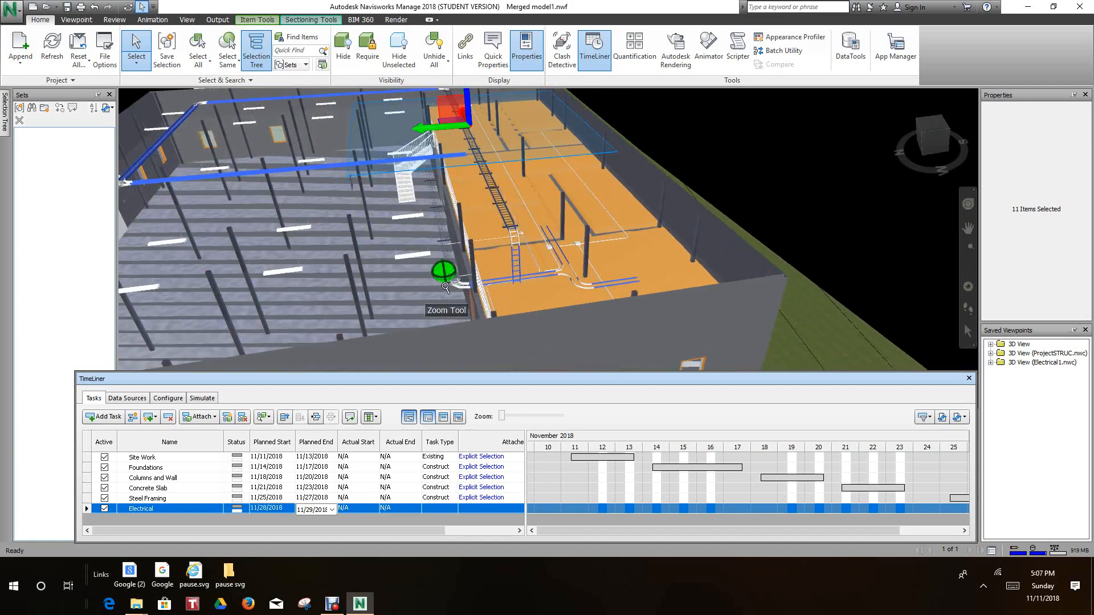
{"action": "scroll", "coordinate": [442, 308], "scroll_direction": "down", "scroll_amount": 6}
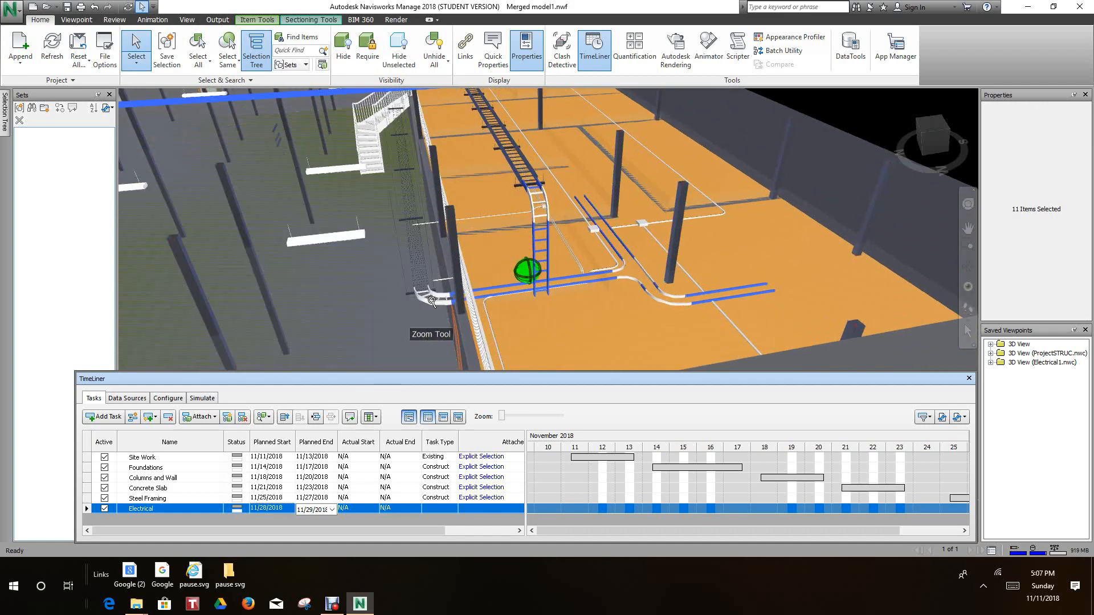
{"action": "scroll", "coordinate": [441, 213], "scroll_direction": "up", "scroll_amount": 3}
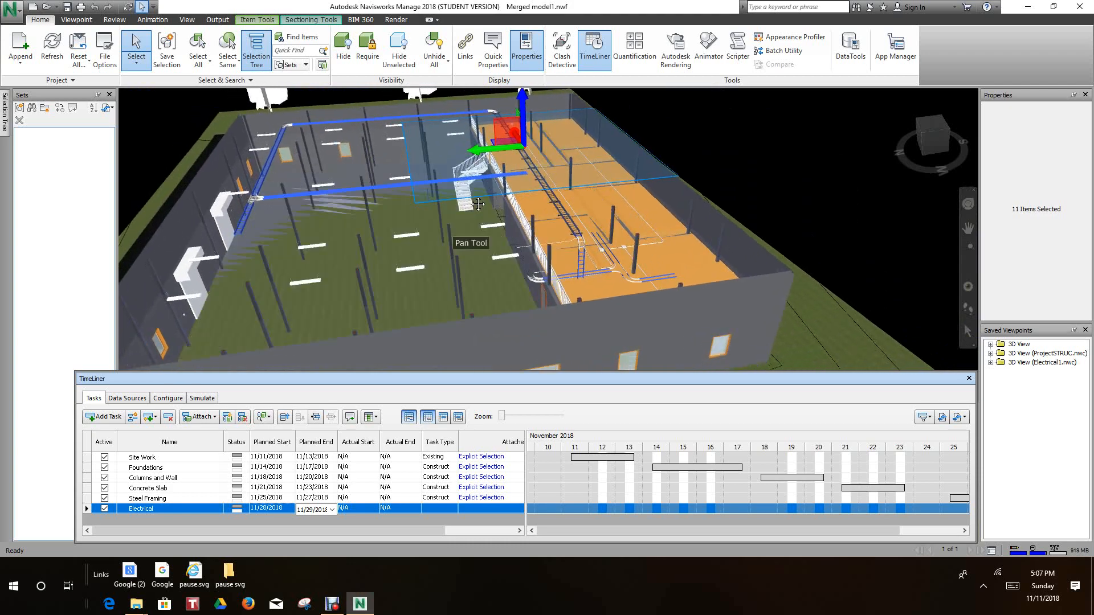
Set the Electrical task type to Construct, attach the selected cable trays as its current selection, and deselect them in the model
{"action": "left_click", "coordinate": [449, 509]}
{"action": "left_click", "coordinate": [450, 510]}
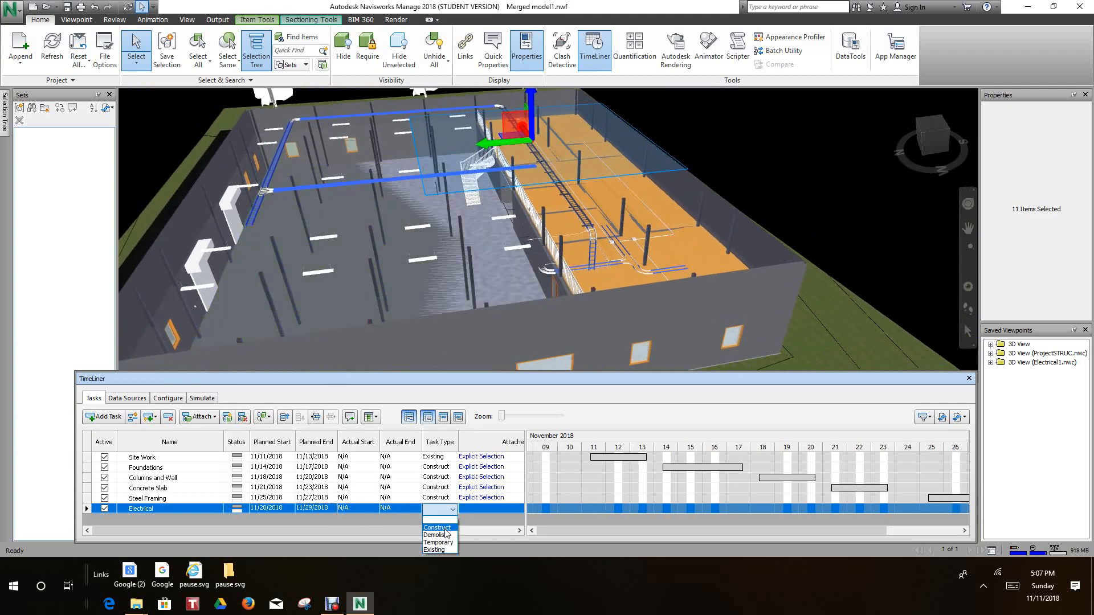
{"action": "left_click", "coordinate": [445, 529]}
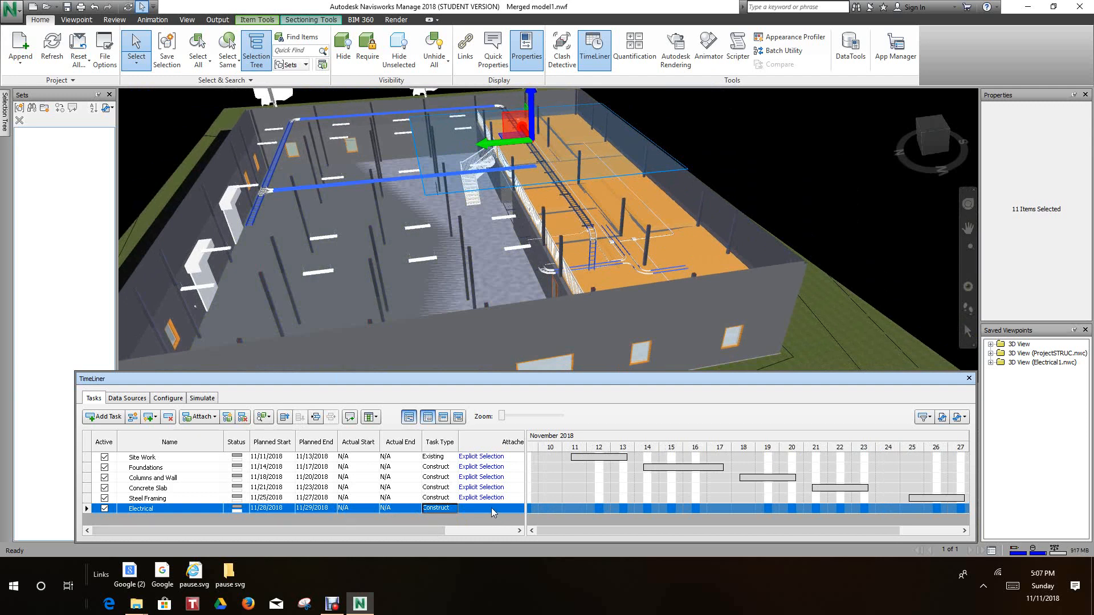
{"action": "right_click", "coordinate": [493, 512]}
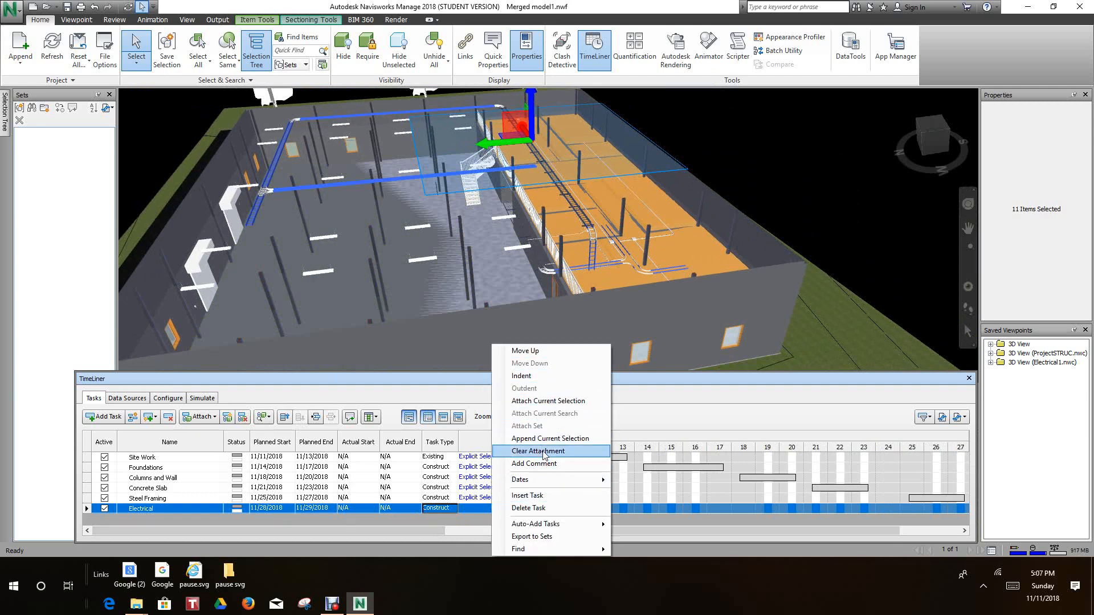
{"action": "left_click", "coordinate": [540, 401]}
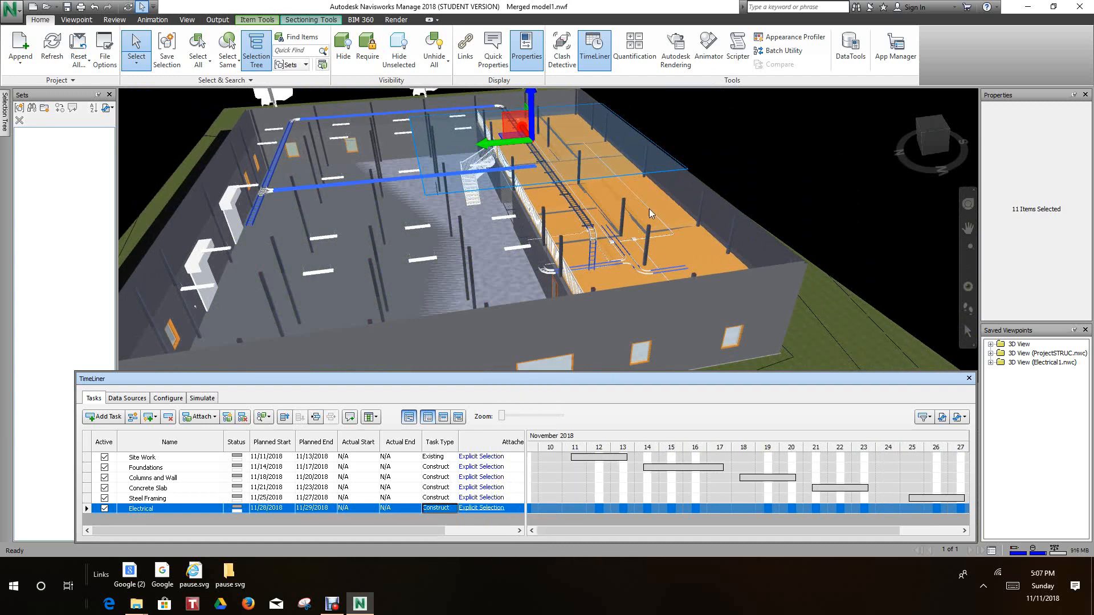
{"action": "left_click", "coordinate": [740, 149]}
Raise the horizontal section cut above the cable trays to expose the roof joists and beams
{"action": "middle_click_drag", "start_coordinate": [735, 142], "coordinate": [700, 220]}
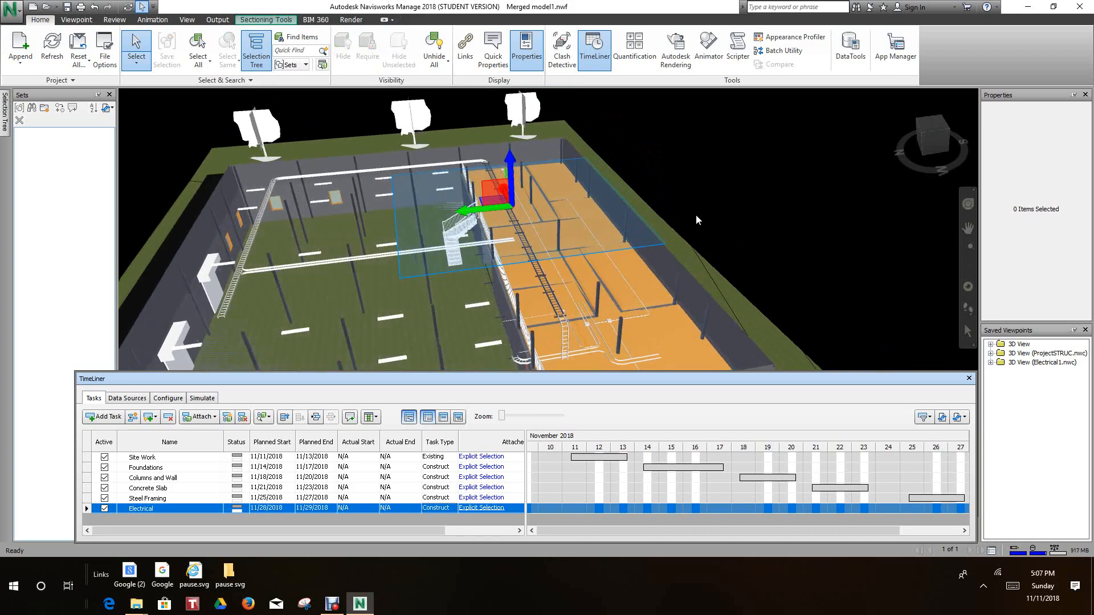
{"action": "scroll", "coordinate": [551, 172], "scroll_direction": "down", "scroll_amount": 1}
{"action": "mouse_move", "coordinate": [538, 164]}
{"action": "left_mouse_down"}
{"action": "mouse_move", "coordinate": [539, 153]}
{"action": "mouse_move", "coordinate": [539, 162]}
{"action": "left_mouse_up"}
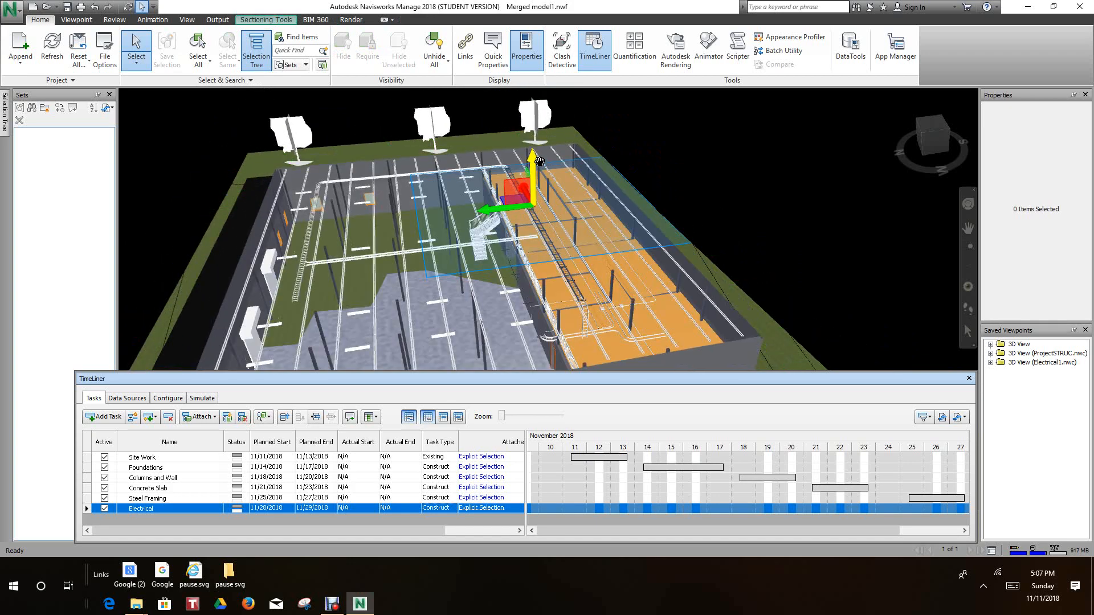
{"action": "scroll", "coordinate": [282, 232], "scroll_direction": "up", "scroll_amount": 4}
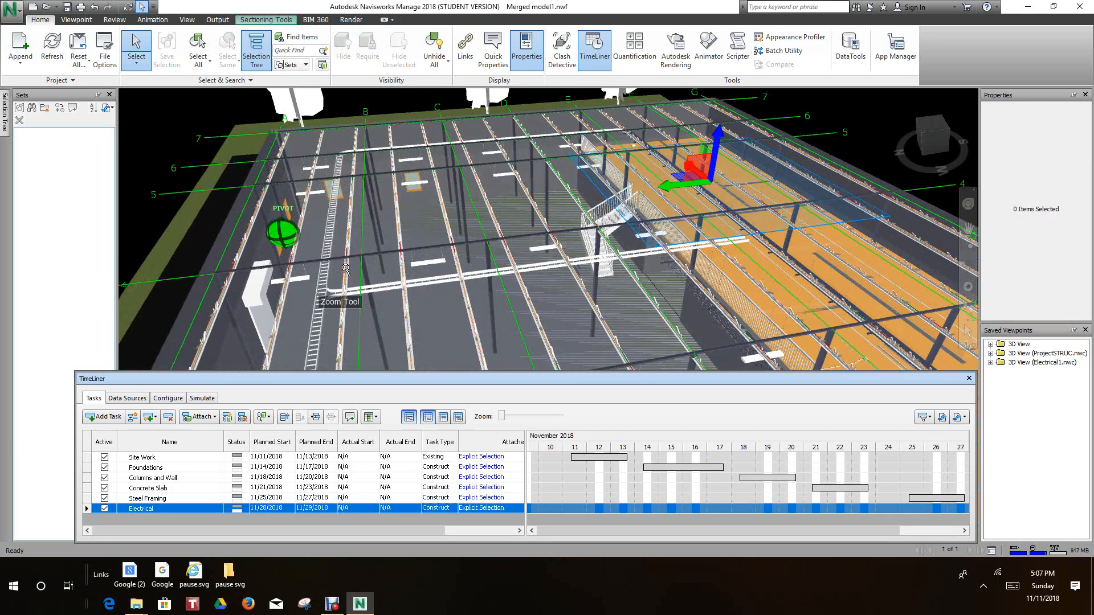
{"action": "scroll", "coordinate": [345, 267], "scroll_direction": "up", "scroll_amount": 1}
{"action": "scroll", "coordinate": [359, 265], "scroll_direction": "down", "scroll_amount": 2}
{"action": "middle_click_drag", "start_coordinate": [332, 247], "coordinate": [312, 253]}
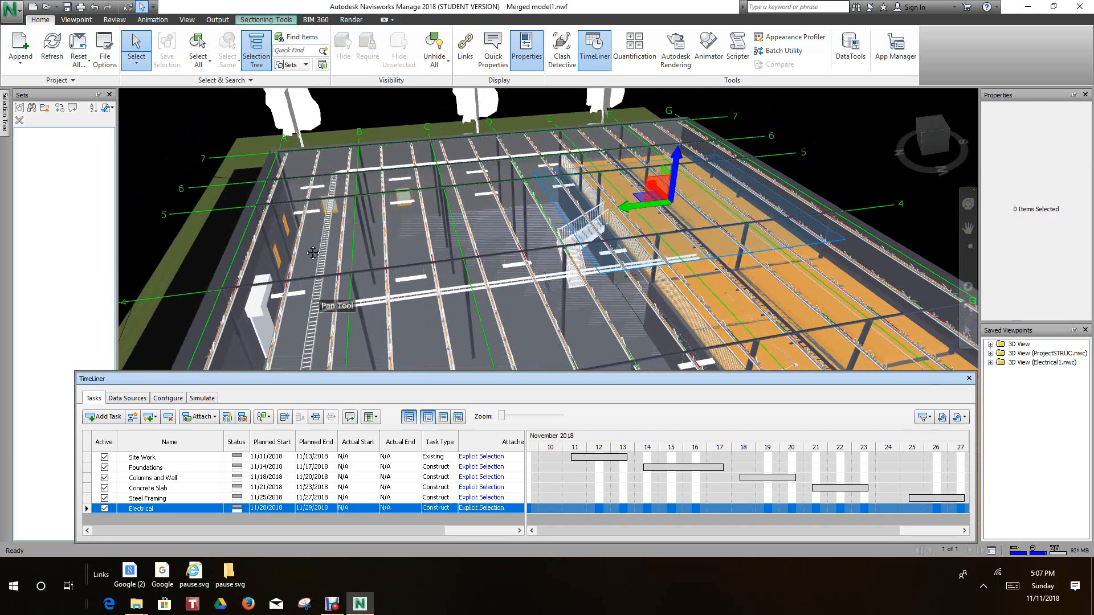
{"action": "scroll", "coordinate": [313, 253], "scroll_direction": "down", "scroll_amount": 2}
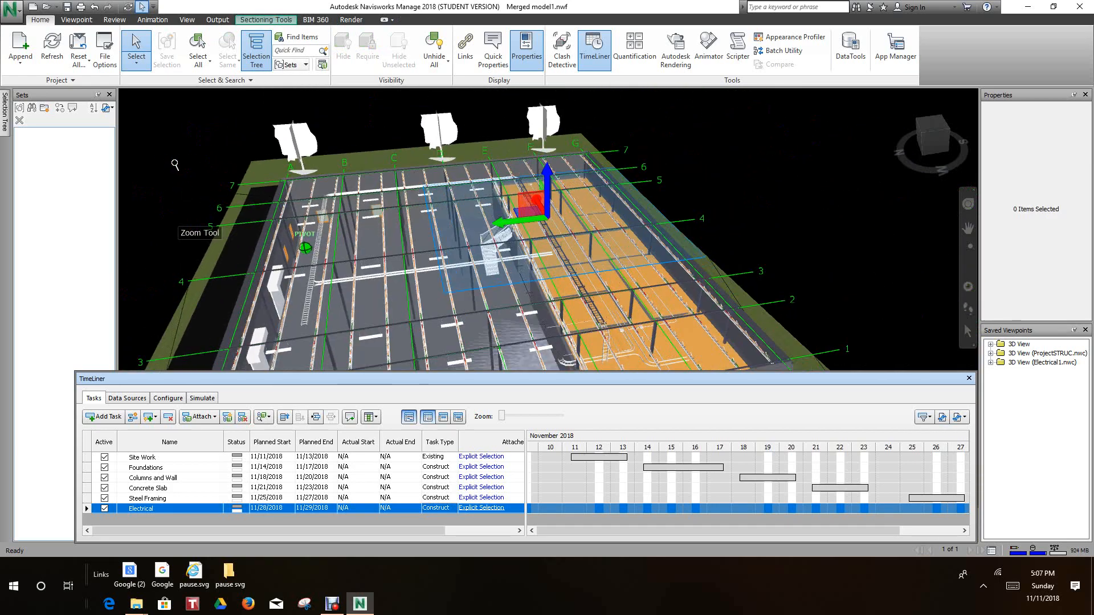
Clear the model selection and add a new TimeLiner task named Roof Framing
{"action": "left_click", "coordinate": [330, 251]}
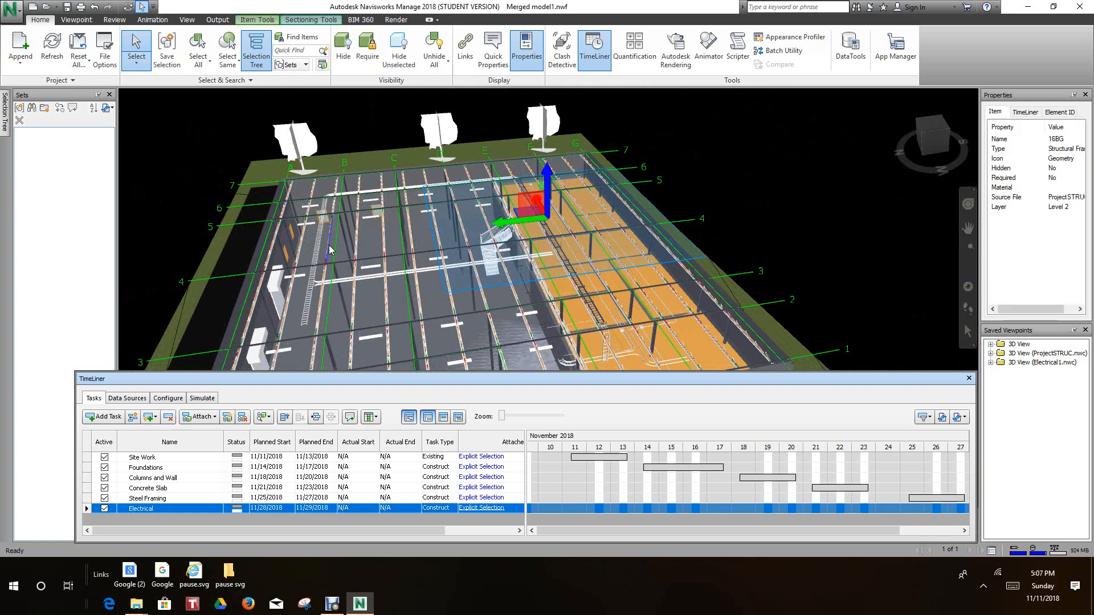
{"action": "left_click", "coordinate": [200, 214]}
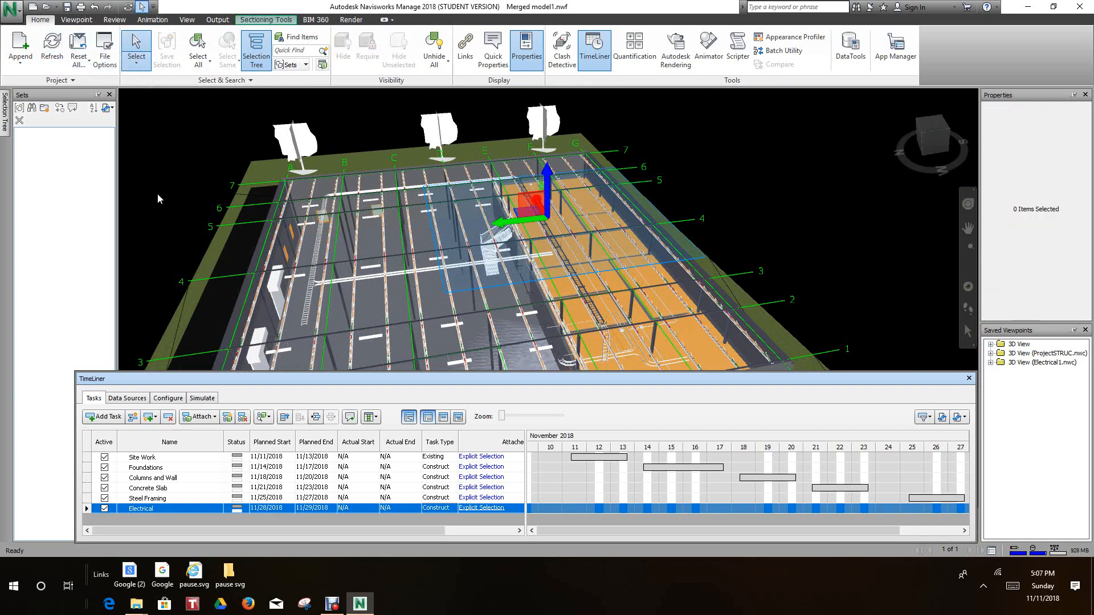
{"action": "left_click", "coordinate": [108, 417]}
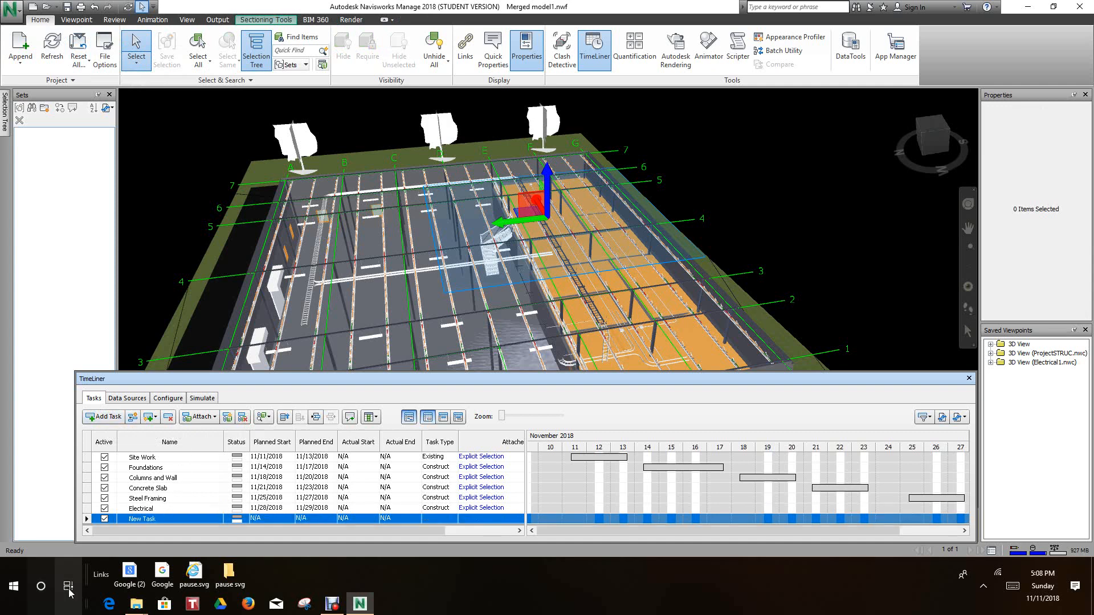
{"action": "left_click", "coordinate": [162, 521]}
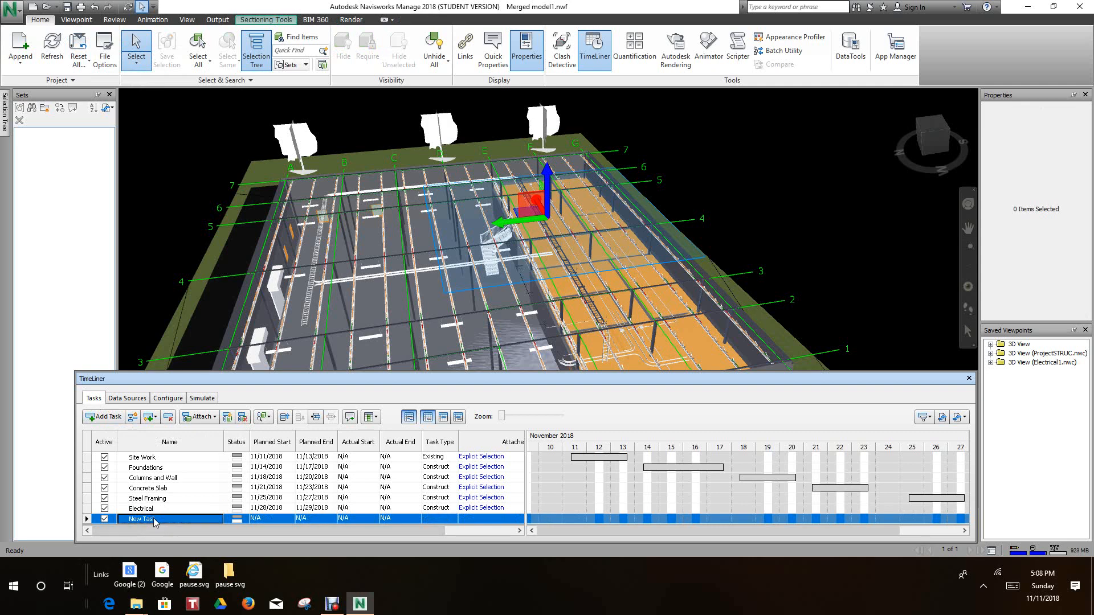
{"action": "left_click", "coordinate": [156, 519]}
{"action": "type", "text": "Roof Framing"}
{"action": "key", "text": "Return"}
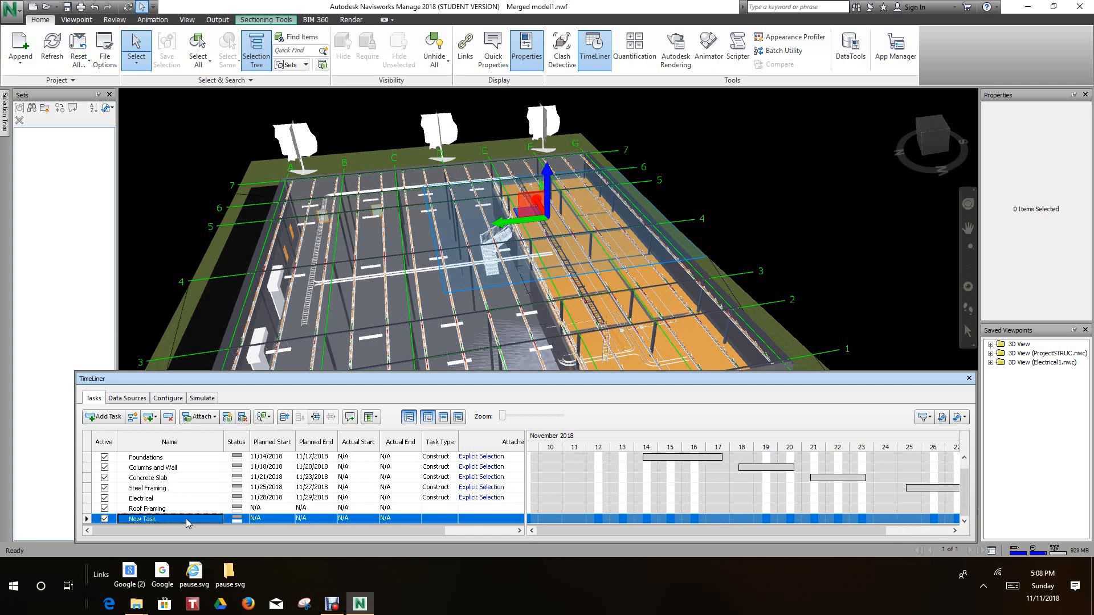
Set the Roof Framing task's planned start to 11/30/2018 and planned end to 12/1/2018
{"action": "left_click", "coordinate": [290, 508]}
{"action": "left_click", "coordinate": [290, 509]}
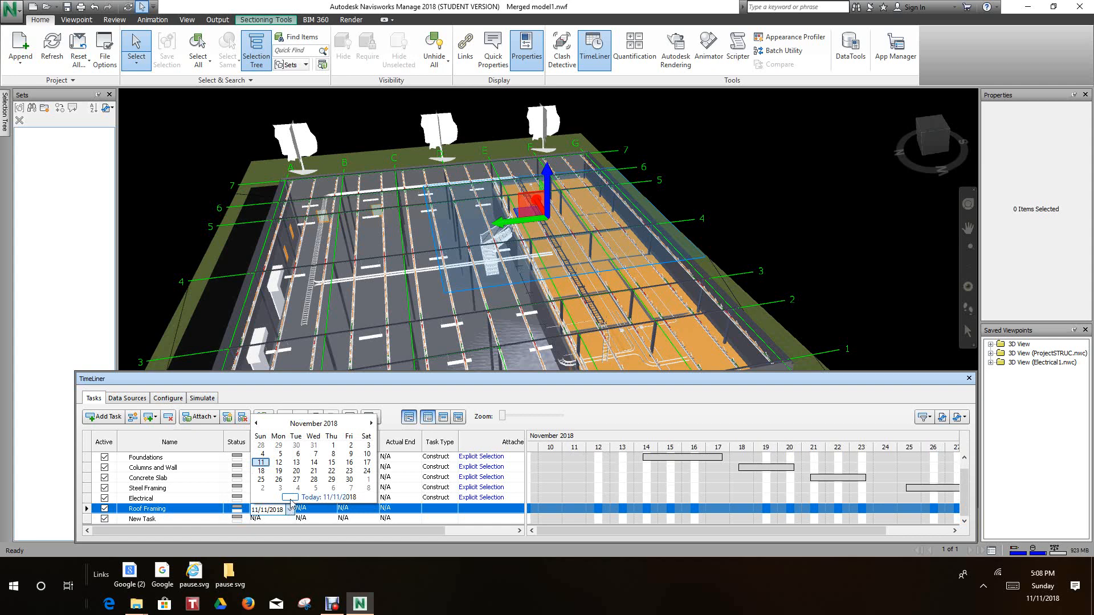
{"action": "left_click", "coordinate": [424, 381]}
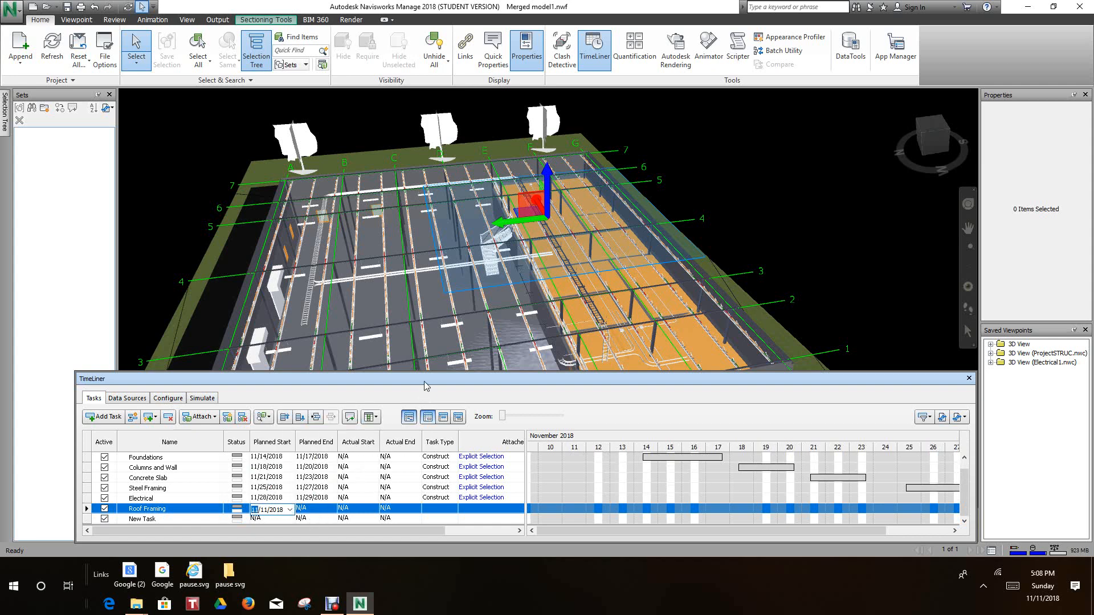
{"action": "left_click", "coordinate": [290, 509]}
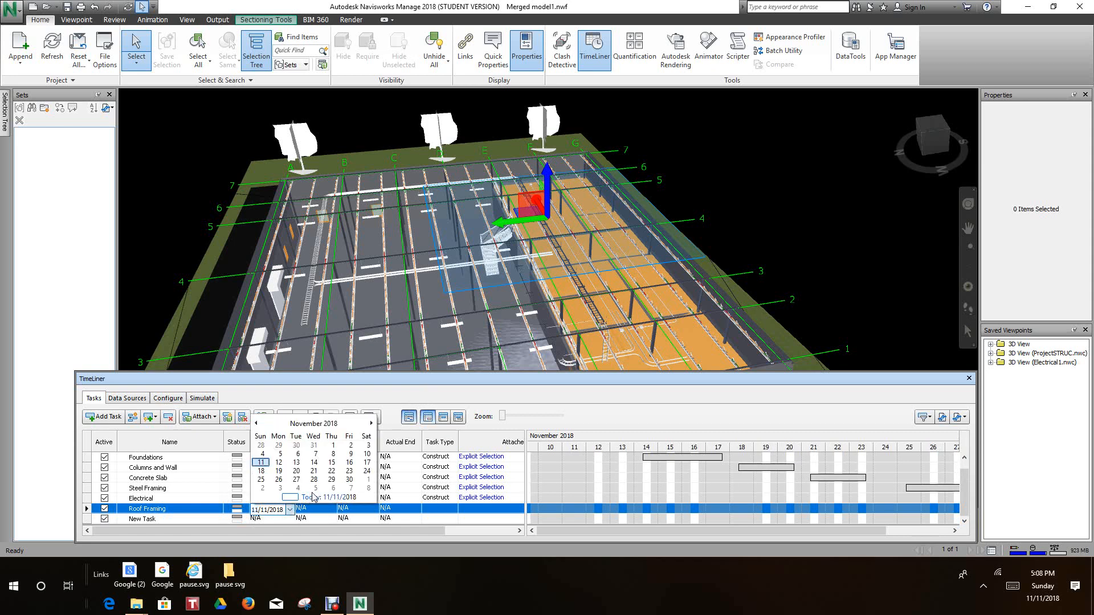
{"action": "left_click", "coordinate": [349, 481]}
{"action": "left_click", "coordinate": [334, 510]}
{"action": "left_click", "coordinate": [334, 510]}
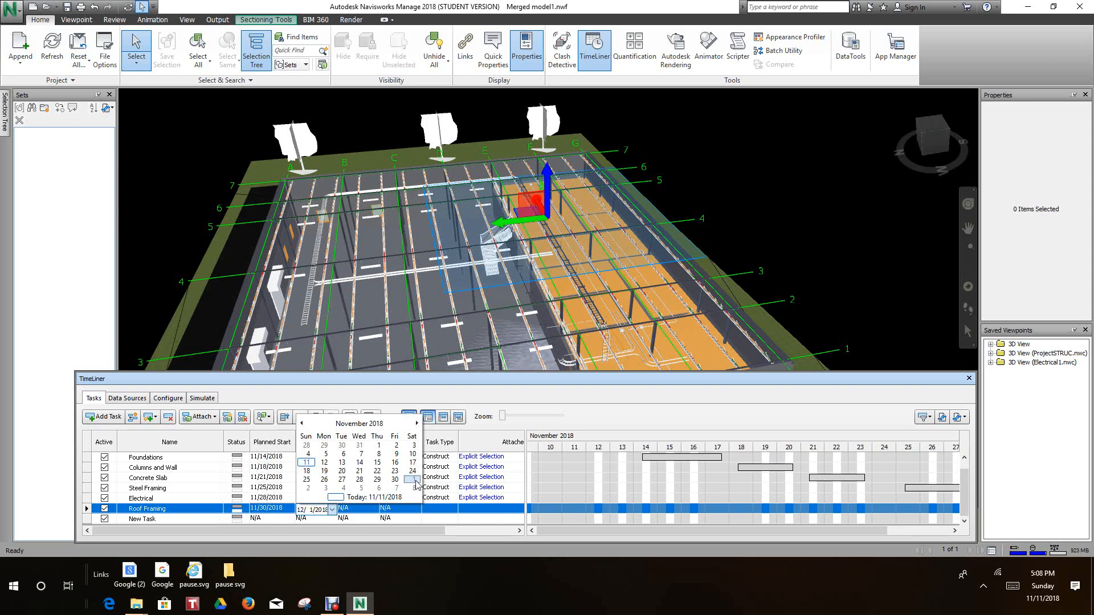
{"action": "left_click", "coordinate": [414, 489]}
Set the Roof Framing task type to Construct
{"action": "left_click", "coordinate": [455, 513]}
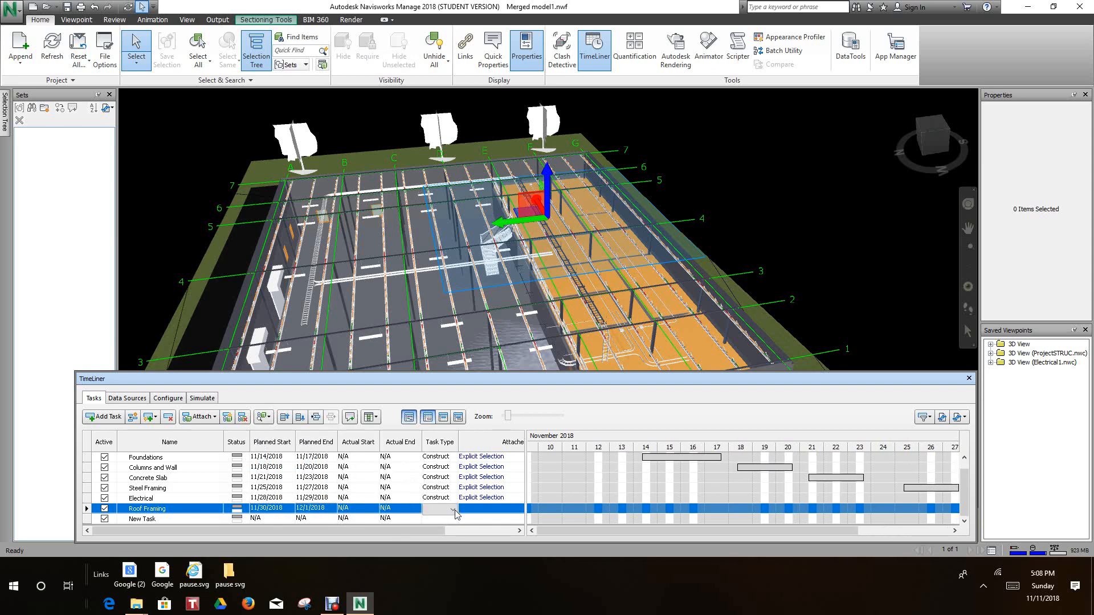
{"action": "left_click", "coordinate": [453, 510]}
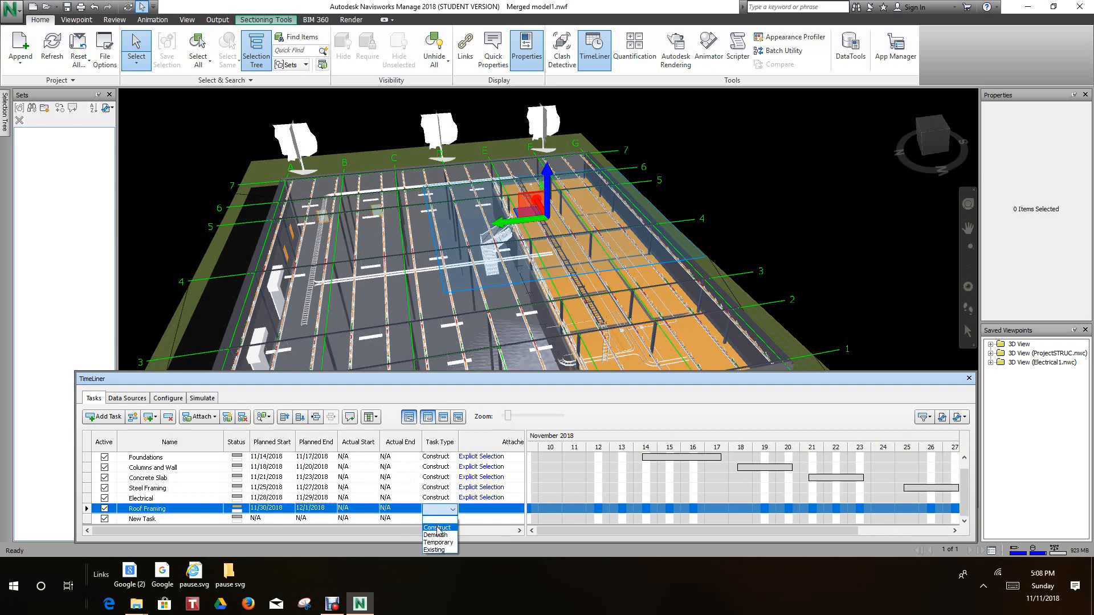
{"action": "left_click", "coordinate": [438, 522]}
Raise the horizontal section cut above the roof and hide the metal deck roof to expose the framing
{"action": "scroll", "coordinate": [462, 182], "scroll_direction": "up", "scroll_amount": 2}
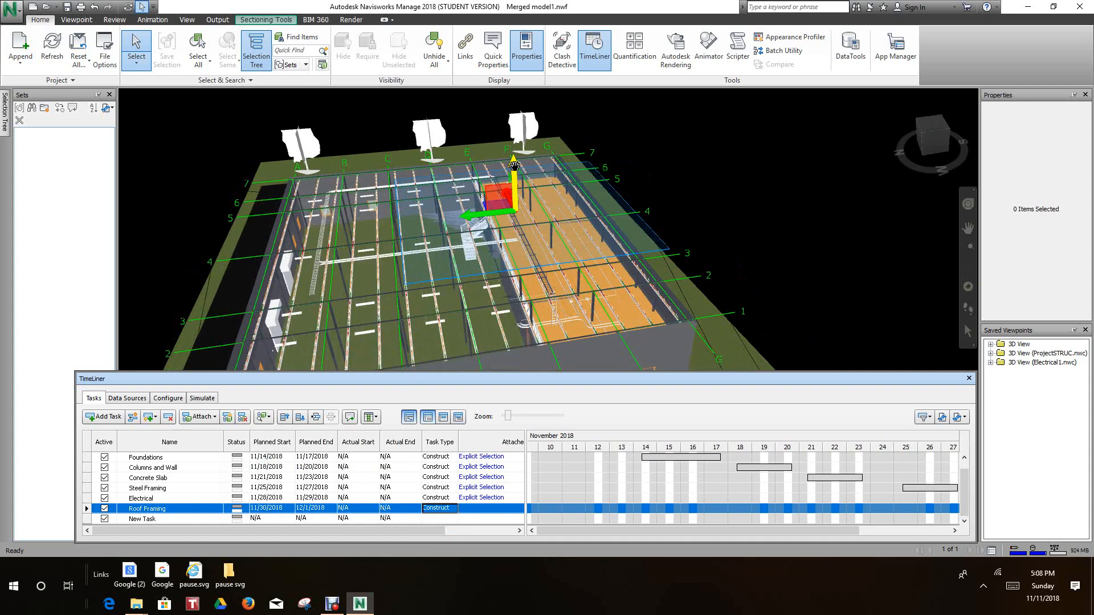
{"action": "mouse_move", "coordinate": [521, 162]}
{"action": "left_mouse_down"}
{"action": "mouse_move", "coordinate": [521, 147]}
{"action": "mouse_move", "coordinate": [520, 171]}
{"action": "mouse_move", "coordinate": [520, 157]}
{"action": "left_mouse_up"}
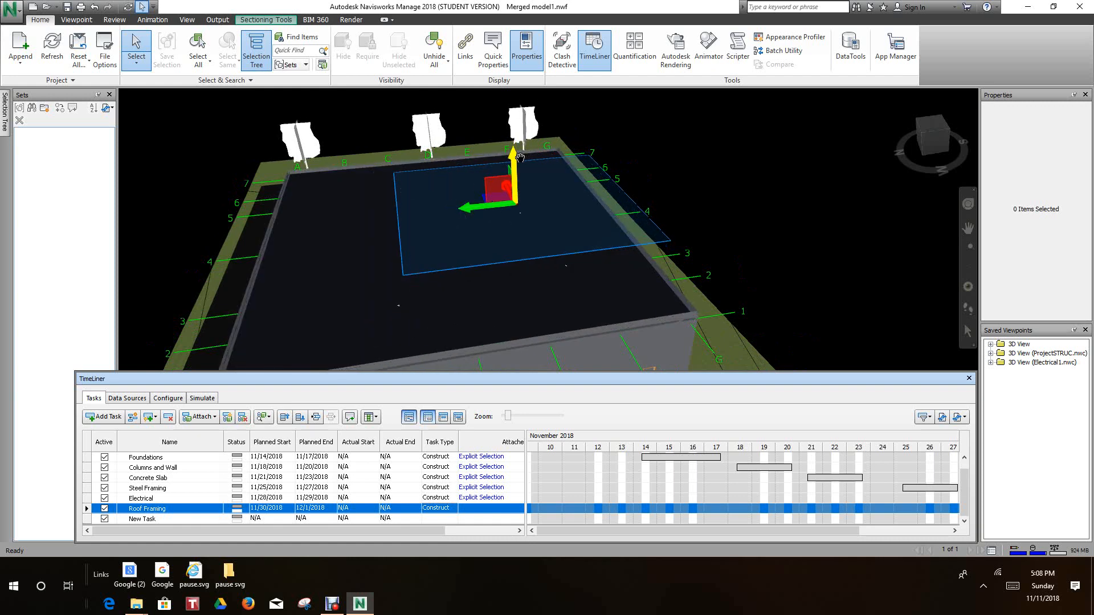
{"action": "left_click", "coordinate": [369, 228]}
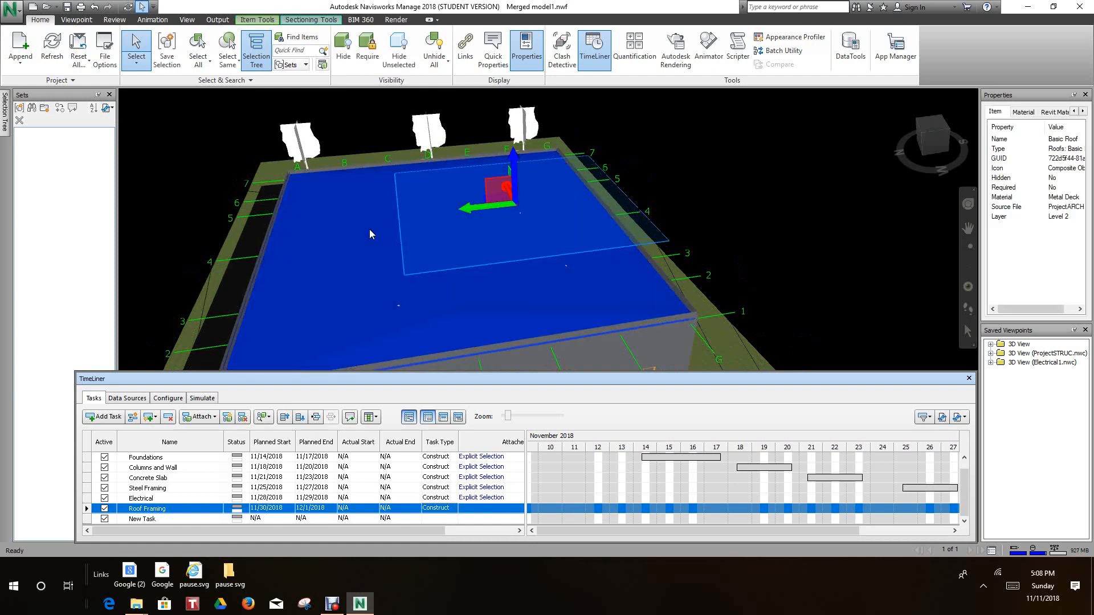
{"action": "scroll", "coordinate": [371, 224], "scroll_direction": "down", "scroll_amount": 1}
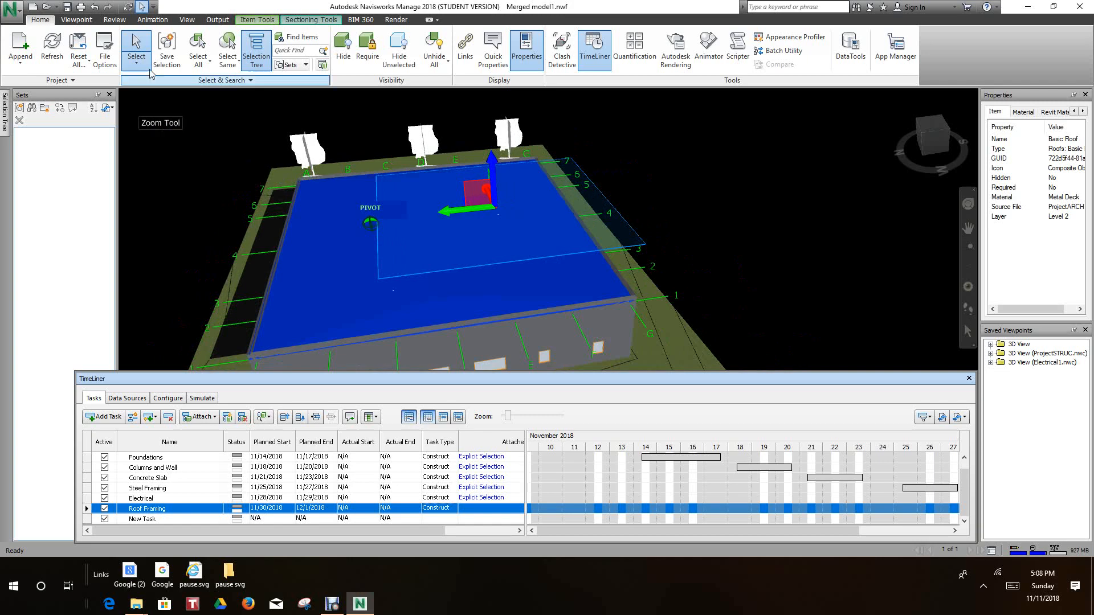
{"action": "left_click", "coordinate": [343, 51]}
{"action": "scroll", "coordinate": [399, 272], "scroll_direction": "up", "scroll_amount": 4}
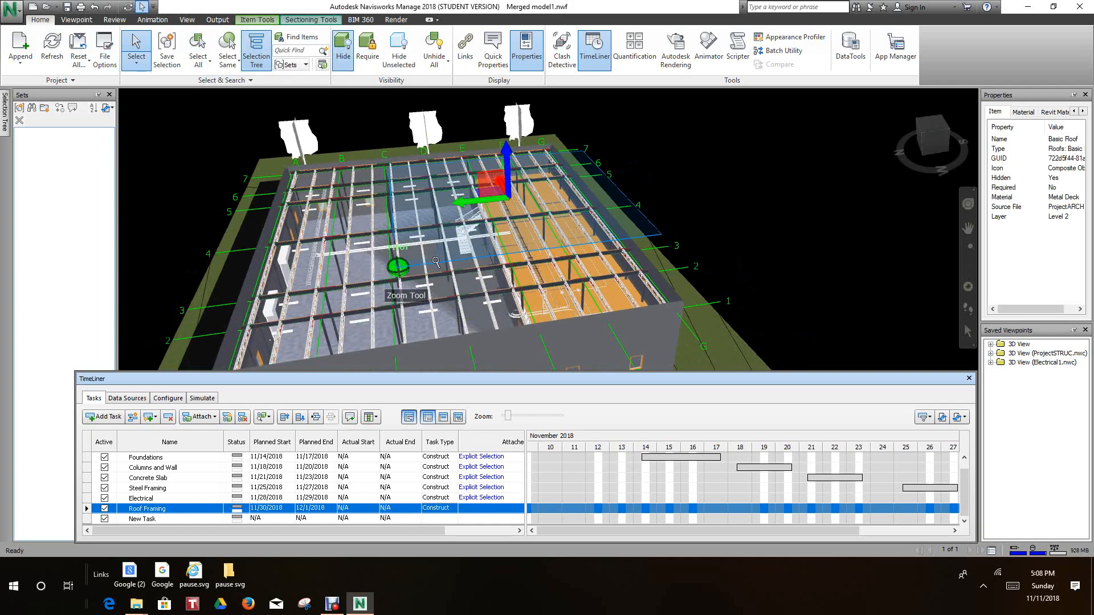
Select a roof joist with all items of the same name, try adding a crossing beam, and clear the selection
{"action": "scroll", "coordinate": [401, 222], "scroll_direction": "up", "scroll_amount": 5}
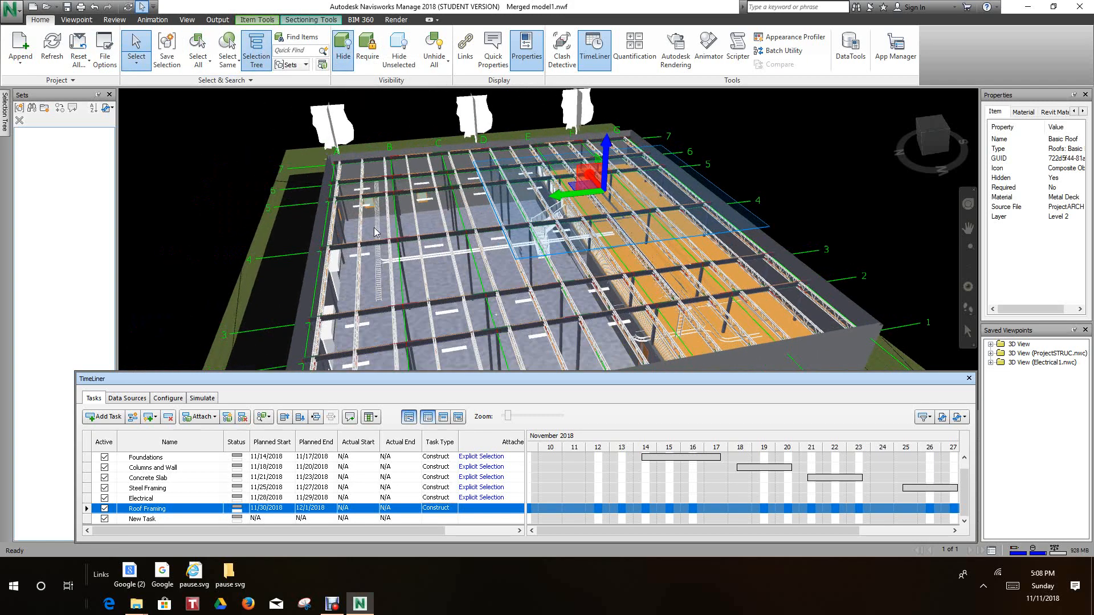
{"action": "scroll", "coordinate": [396, 222], "scroll_direction": "up", "scroll_amount": 3}
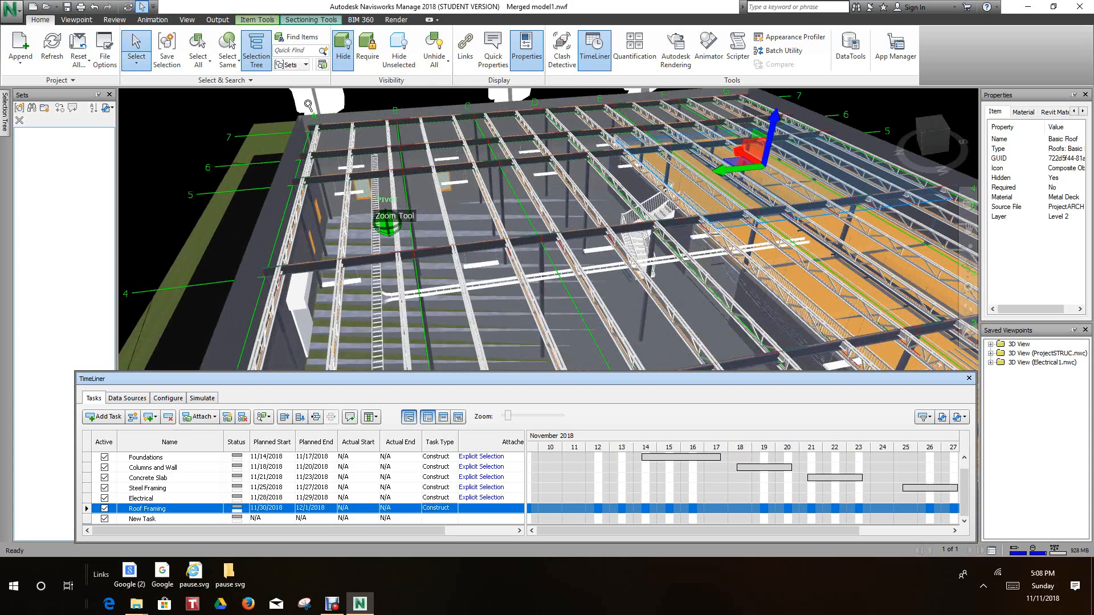
{"action": "left_click", "coordinate": [497, 197]}
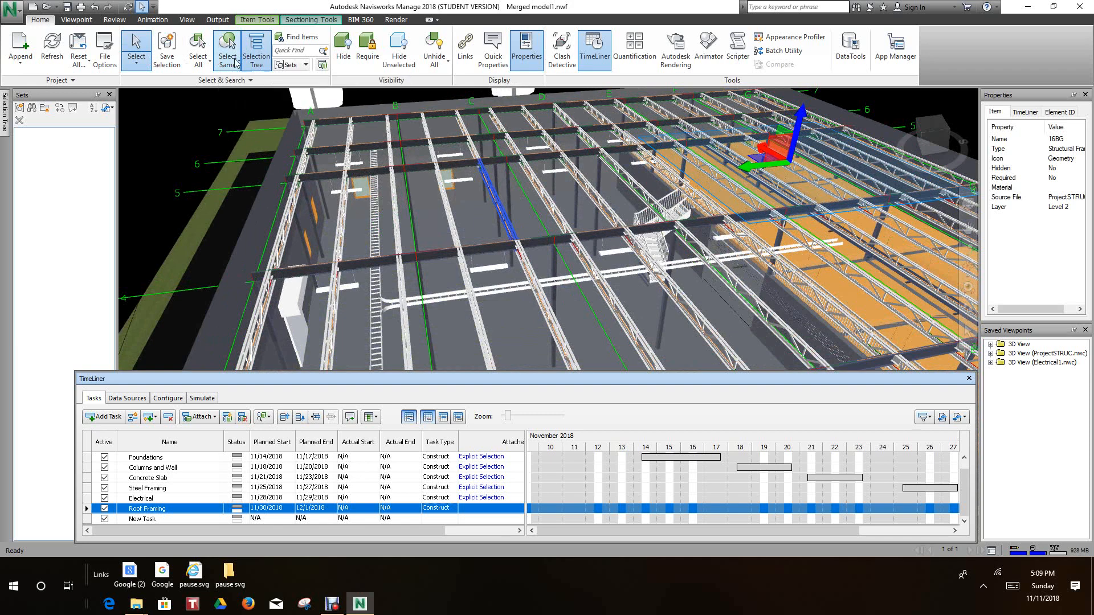
{"action": "left_click", "coordinate": [227, 63]}
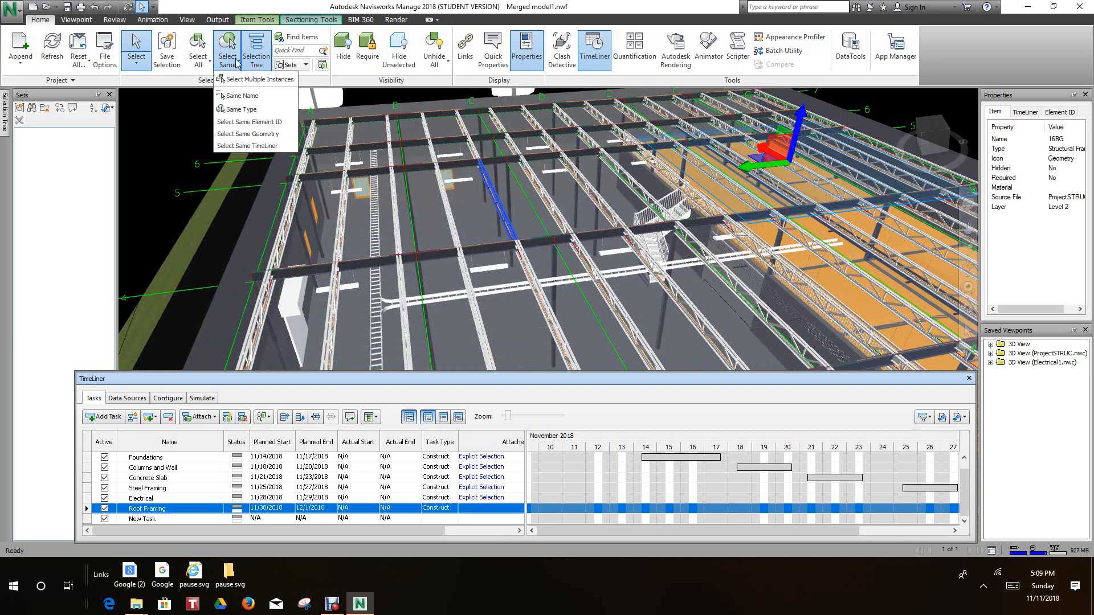
{"action": "left_click", "coordinate": [238, 98]}
{"action": "scroll", "coordinate": [372, 204], "scroll_direction": "down", "scroll_amount": 3}
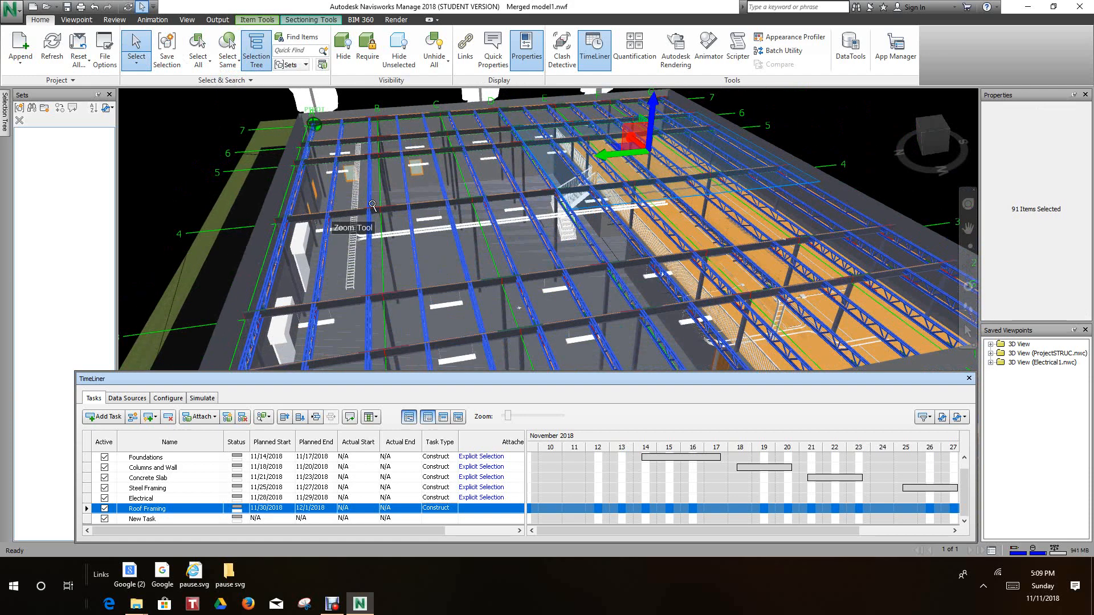
{"action": "left_click", "coordinate": [420, 211]}
{"action": "scroll", "coordinate": [412, 199], "scroll_direction": "up", "scroll_amount": 1}
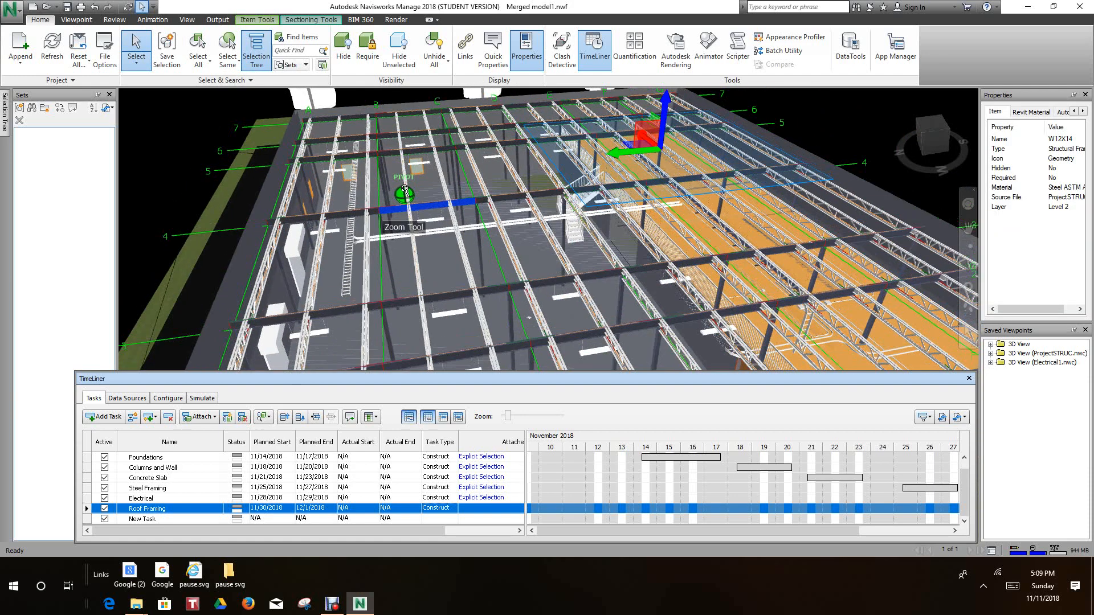
{"action": "scroll", "coordinate": [378, 153], "scroll_direction": "up", "scroll_amount": 1}
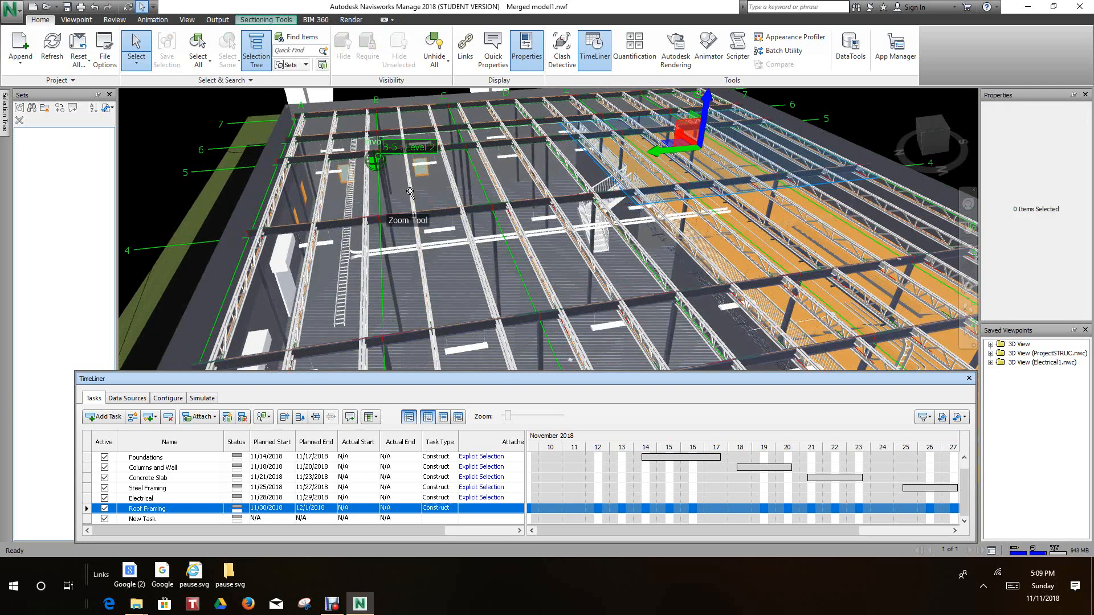
Reselect a roof joist together with every item of the same name
{"action": "left_click", "coordinate": [410, 192]}
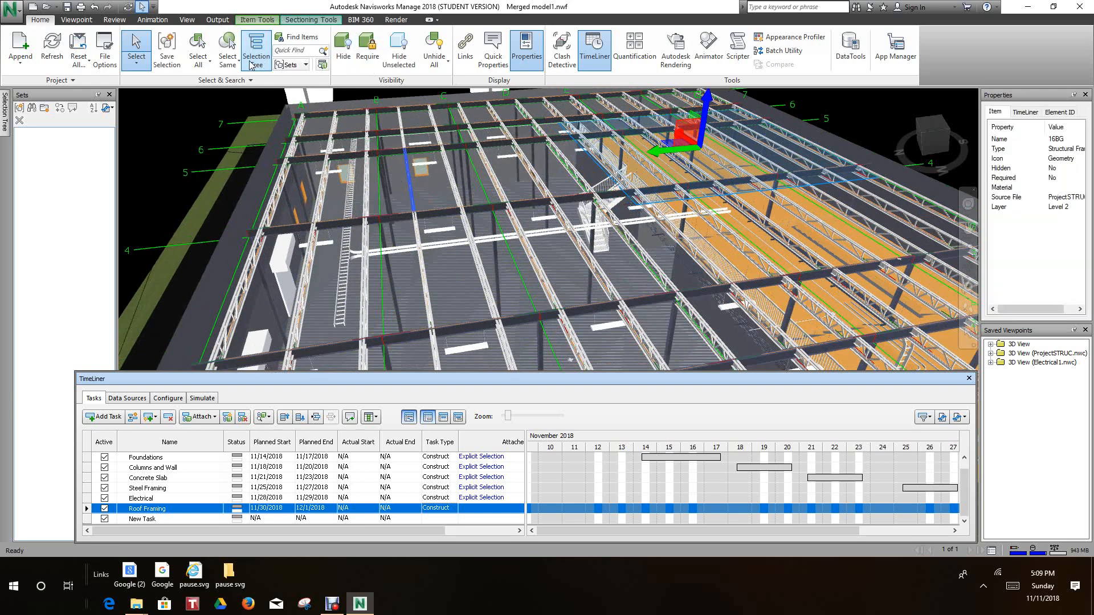
{"action": "left_click", "coordinate": [228, 60]}
{"action": "left_click", "coordinate": [261, 97]}
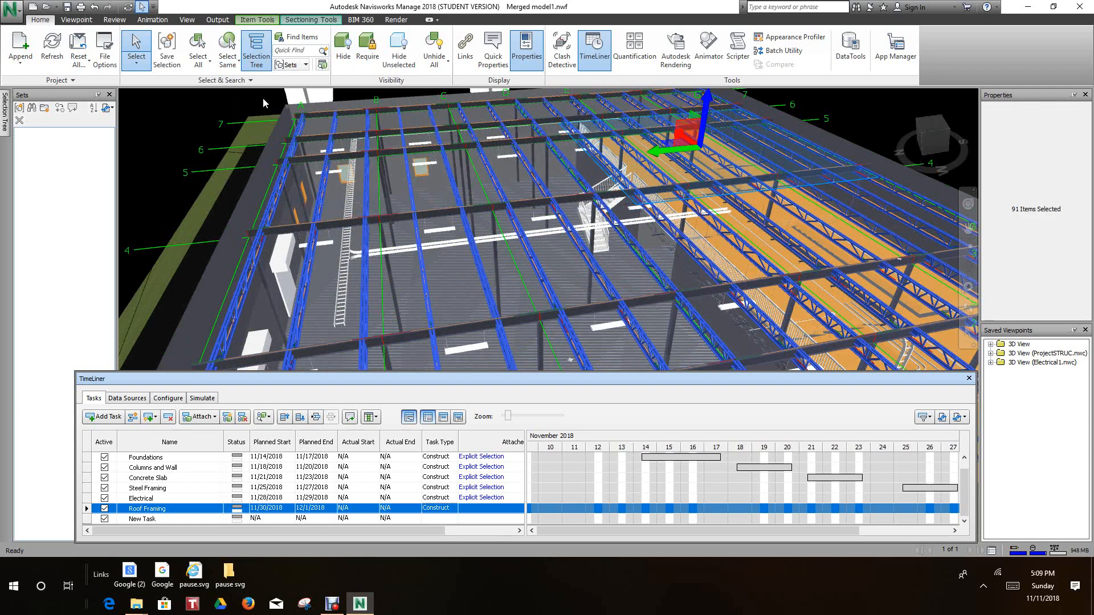
Add a crossing roof beam to the joist selection and extend it to all items of the same name
{"action": "scroll", "coordinate": [354, 116], "scroll_direction": "up", "scroll_amount": 4}
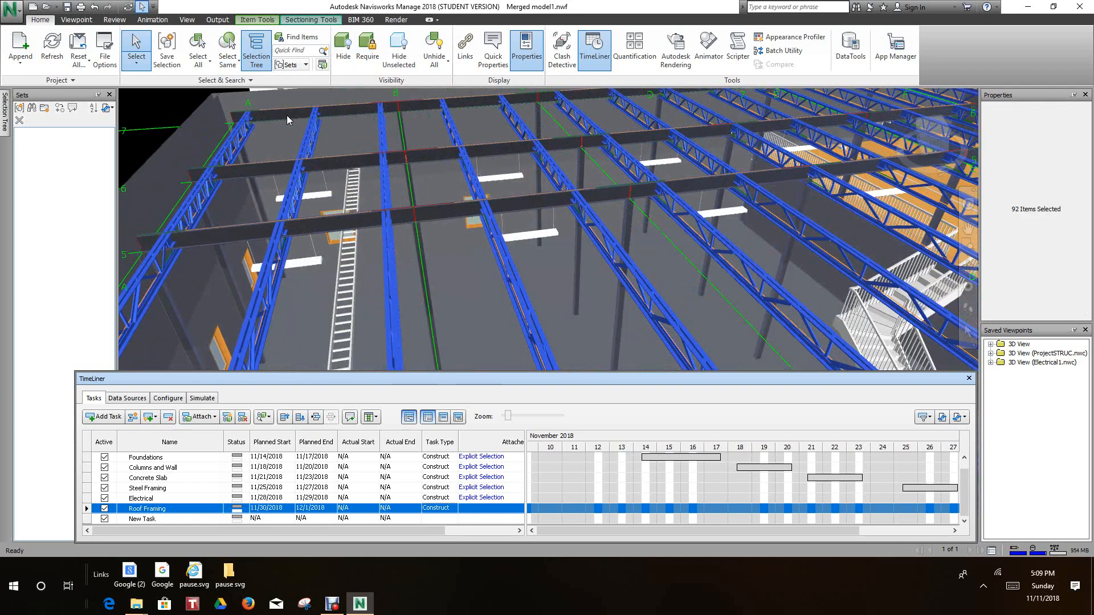
{"action": "left_click", "coordinate": [286, 115], "text": "ctrl"}
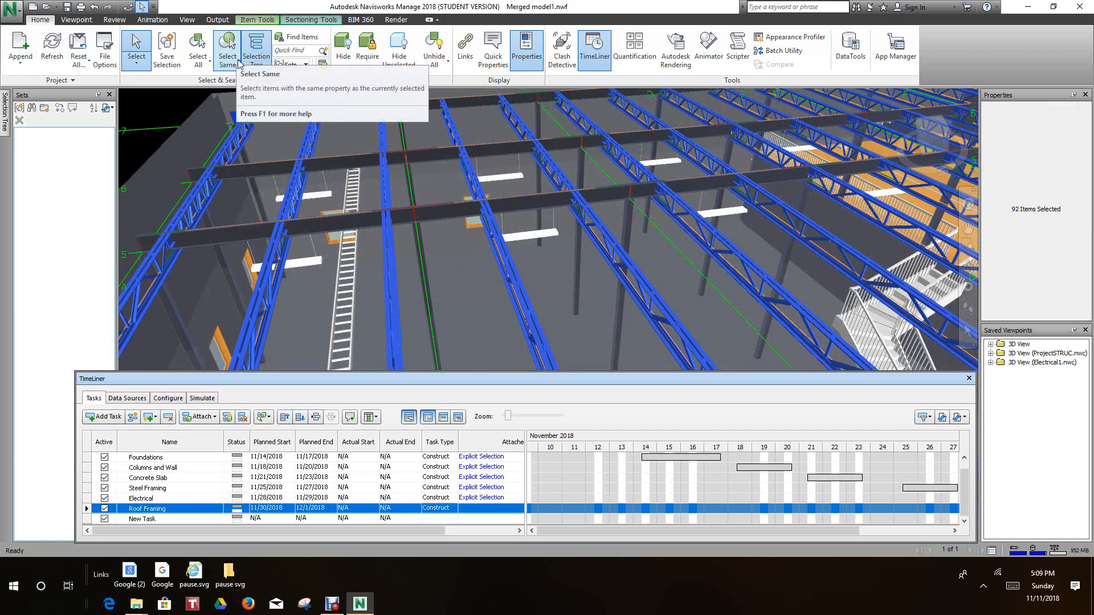
{"action": "left_click", "coordinate": [239, 64]}
{"action": "left_click", "coordinate": [253, 94]}
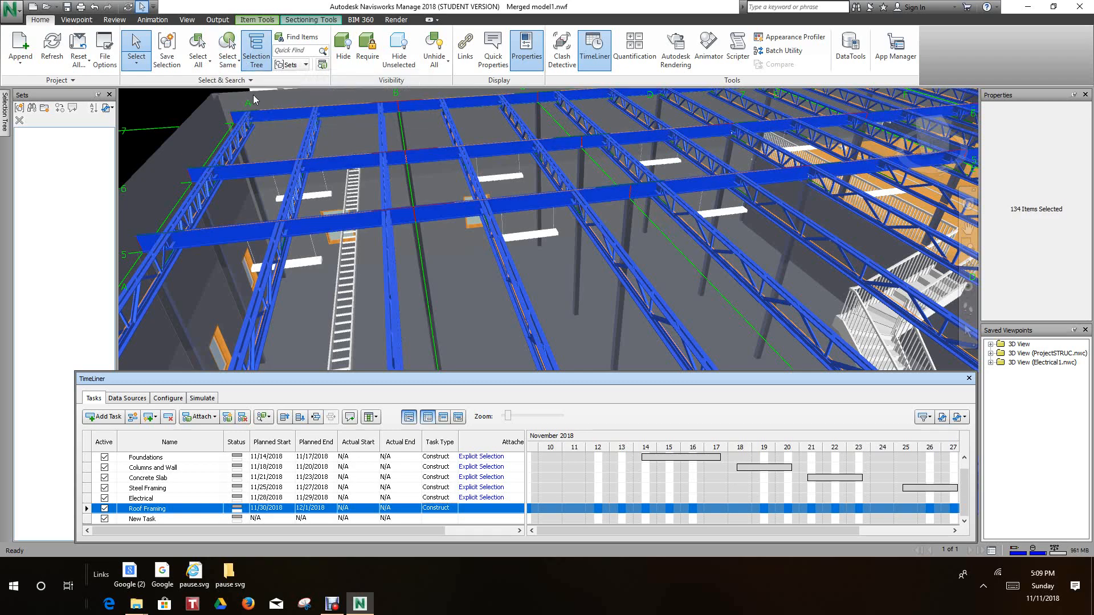
Attach the selected joists and beams to the Roof Framing task as its current selection, and deselect them in the model
{"action": "scroll", "coordinate": [379, 160], "scroll_direction": "down", "scroll_amount": 1}
{"action": "scroll", "coordinate": [379, 159], "scroll_direction": "down", "scroll_amount": 5}
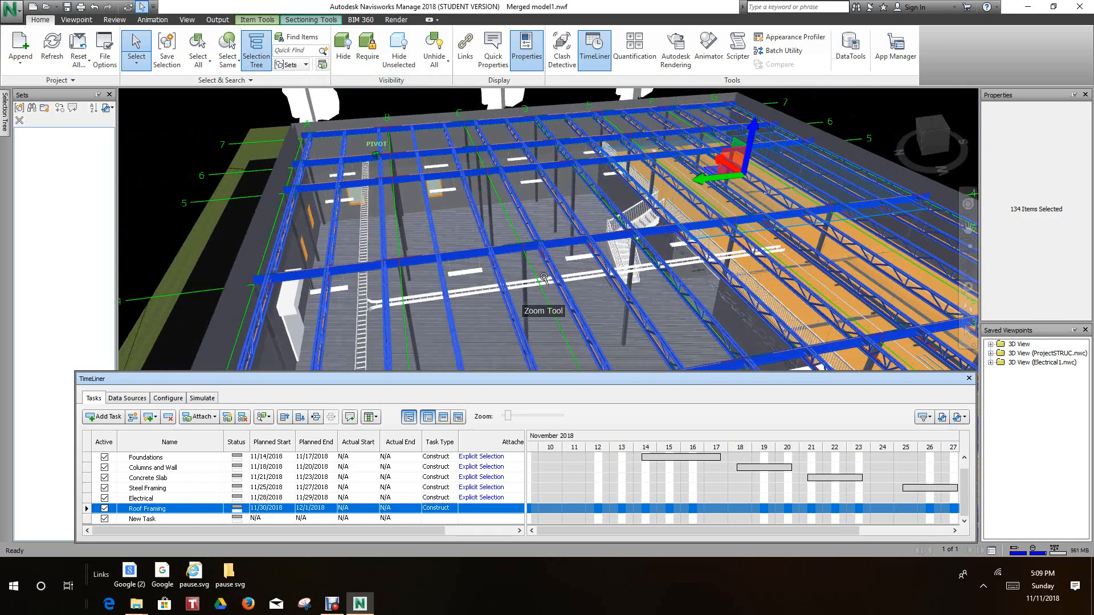
{"action": "scroll", "coordinate": [524, 278], "scroll_direction": "up", "scroll_amount": 4}
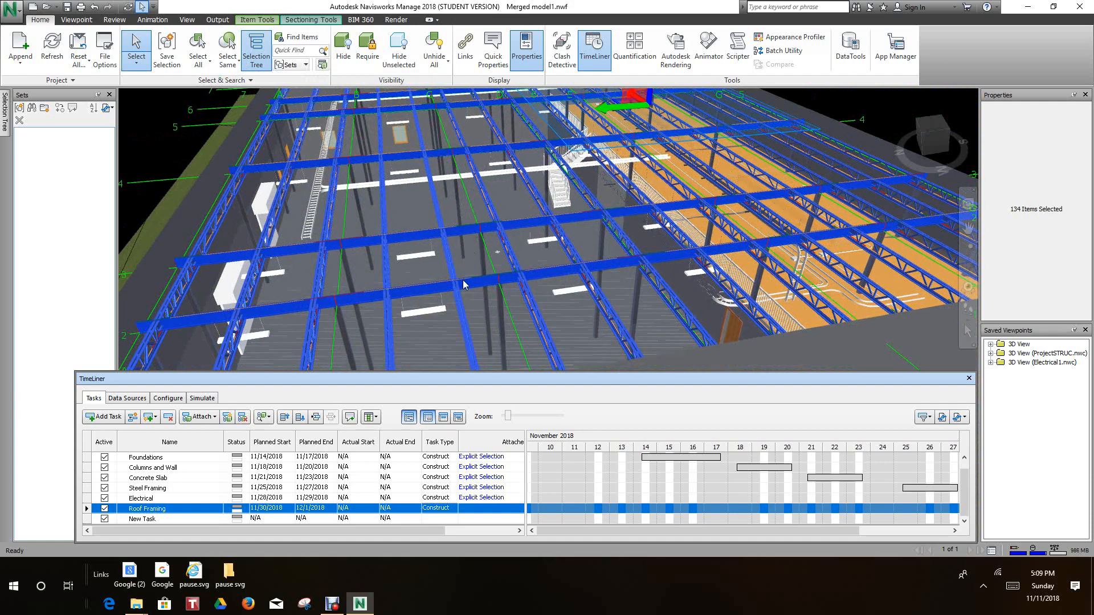
{"action": "right_click", "coordinate": [494, 514]}
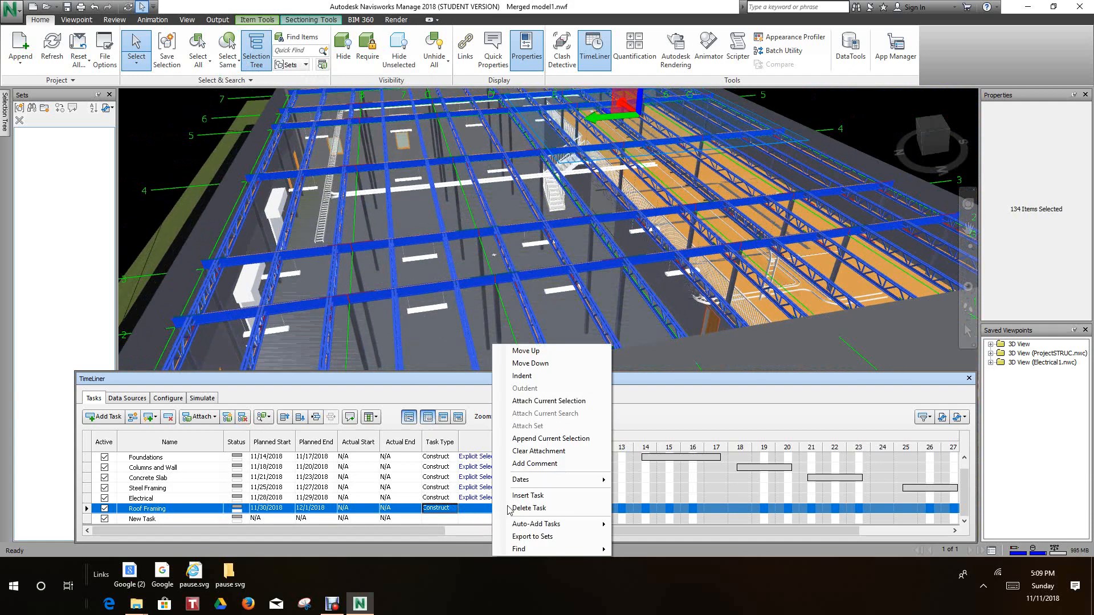
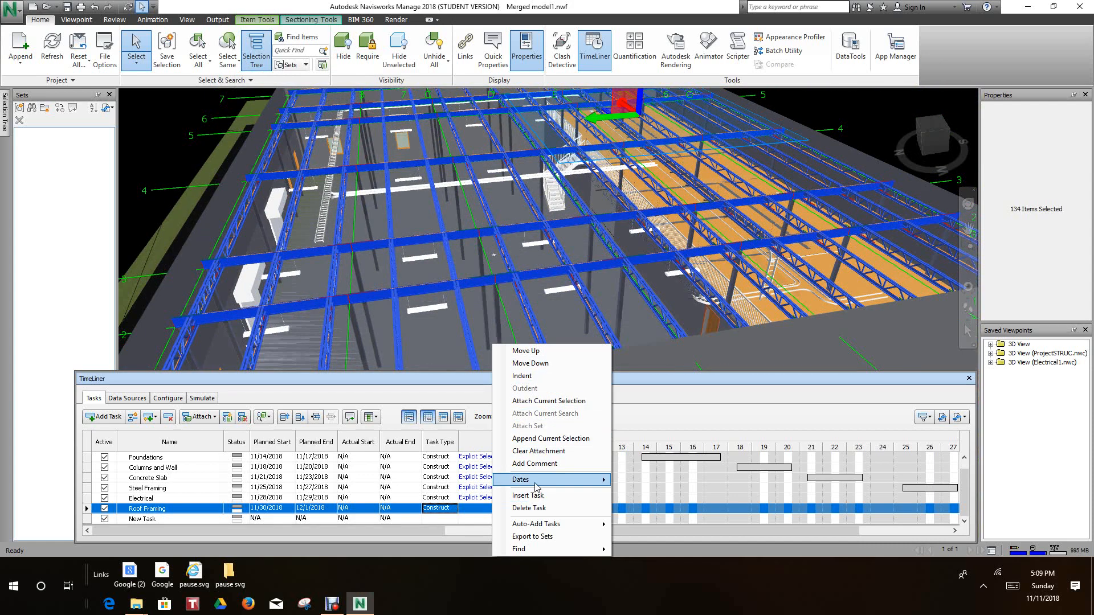
{"action": "left_click", "coordinate": [544, 402]}
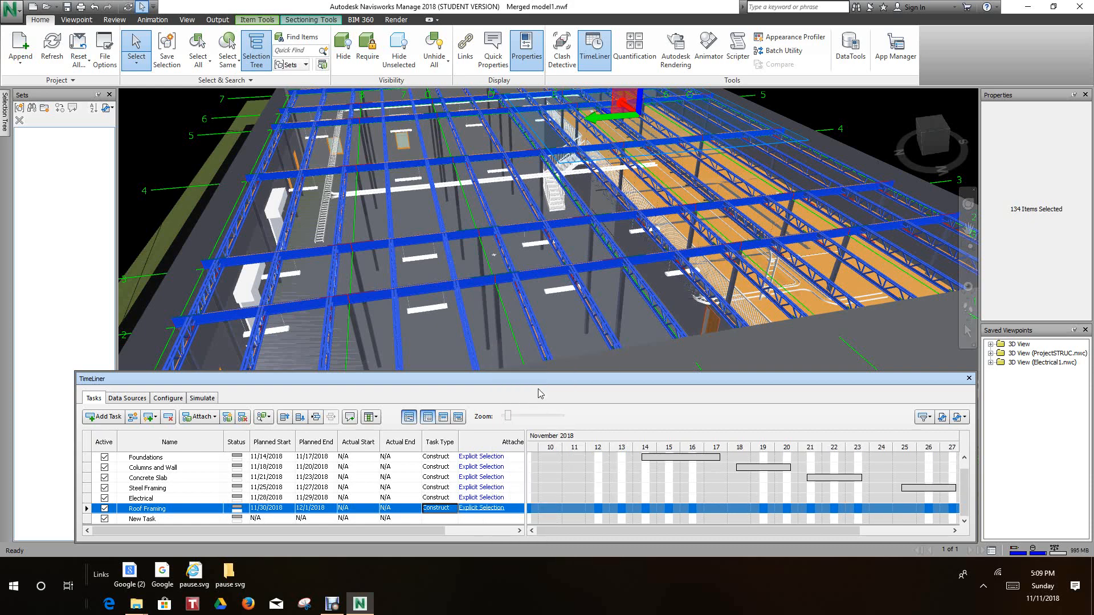
{"action": "scroll", "coordinate": [552, 293], "scroll_direction": "down", "scroll_amount": 5}
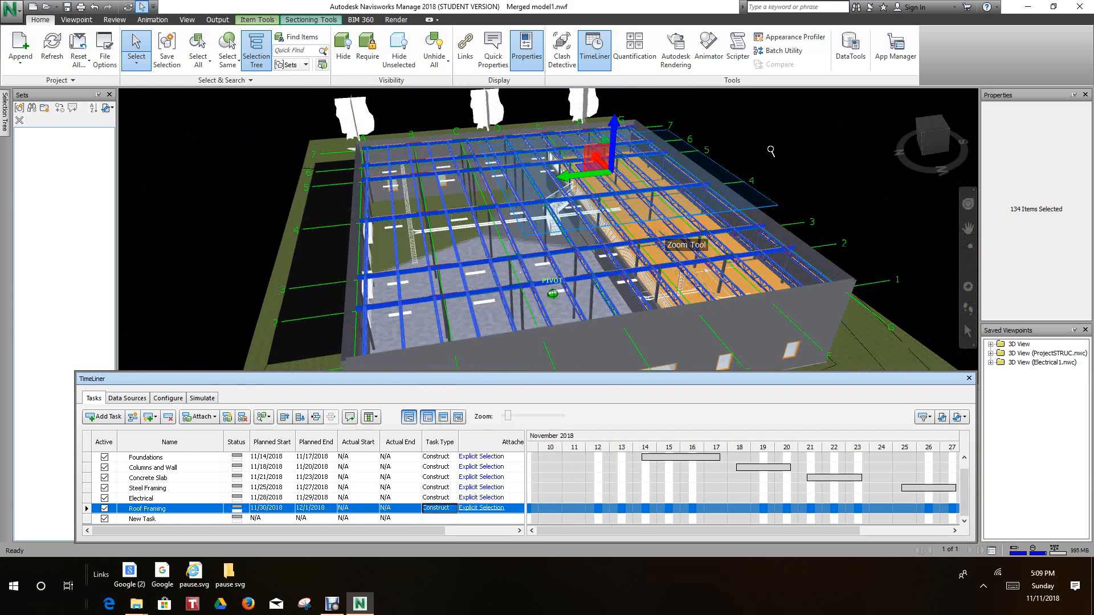
{"action": "left_click", "coordinate": [777, 144]}
{"action": "scroll", "coordinate": [776, 151], "scroll_direction": "down", "scroll_amount": 1}
{"action": "scroll", "coordinate": [712, 205], "scroll_direction": "up", "scroll_amount": 2}
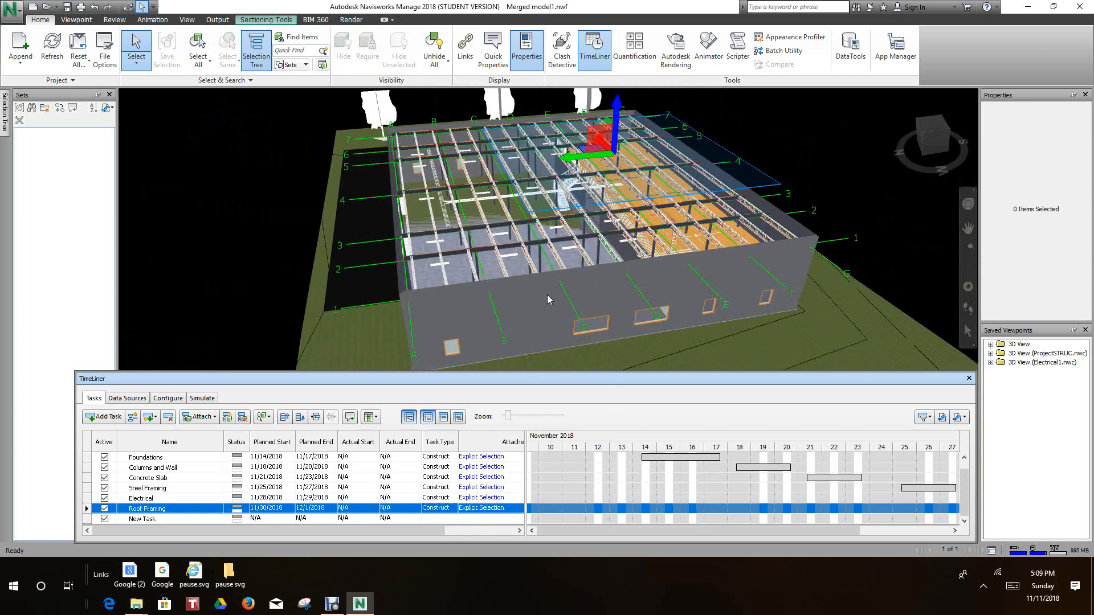
{"action": "left_click", "coordinate": [535, 305]}
{"action": "right_click", "coordinate": [534, 306]}
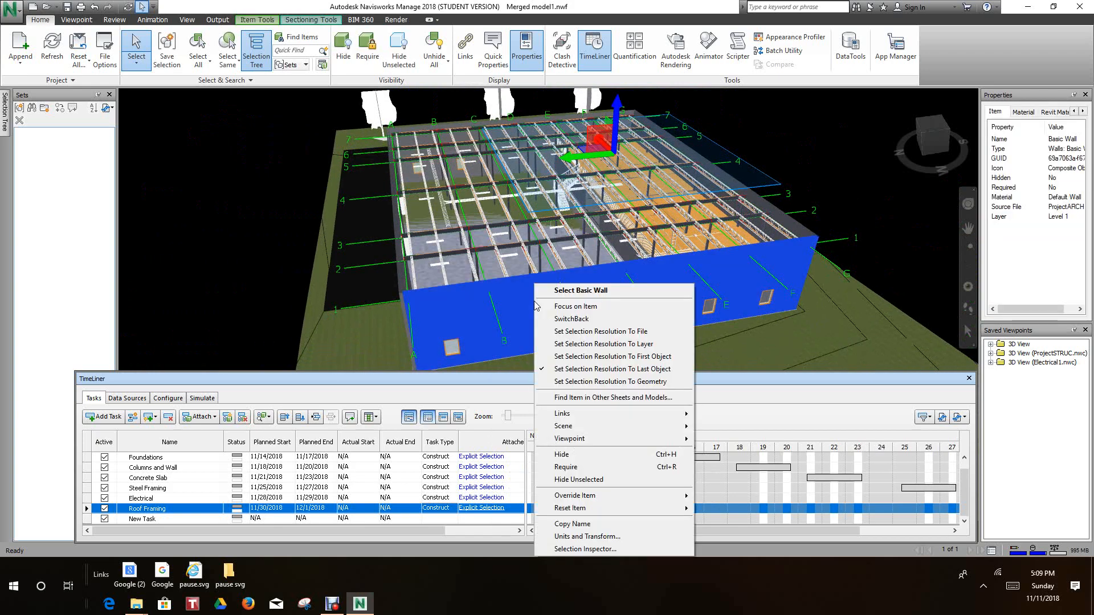
{"action": "left_click", "coordinate": [810, 142]}
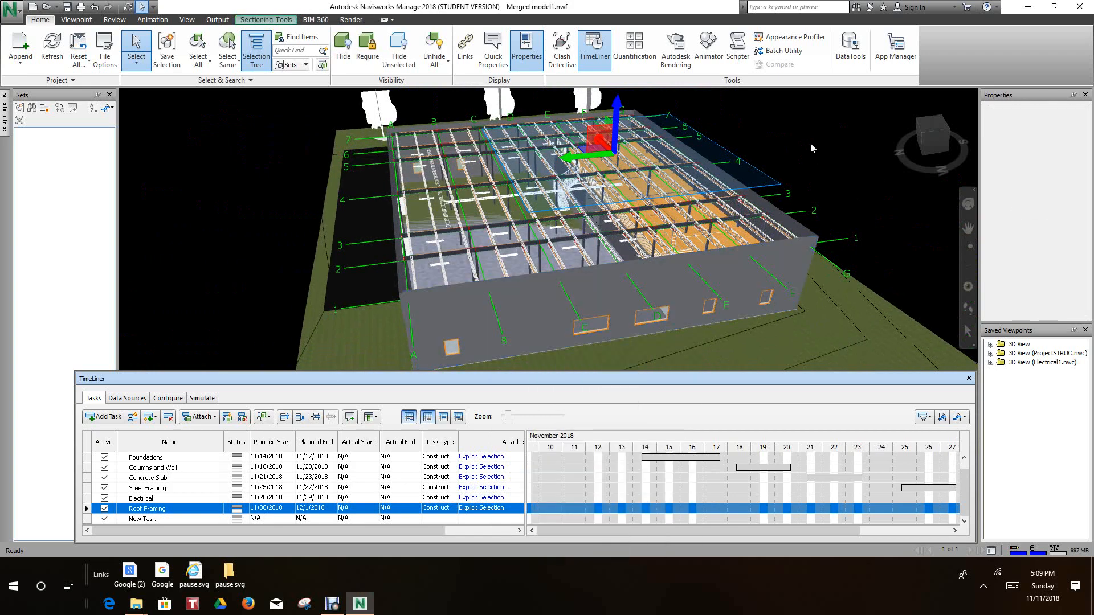
{"action": "left_click", "coordinate": [667, 263]}
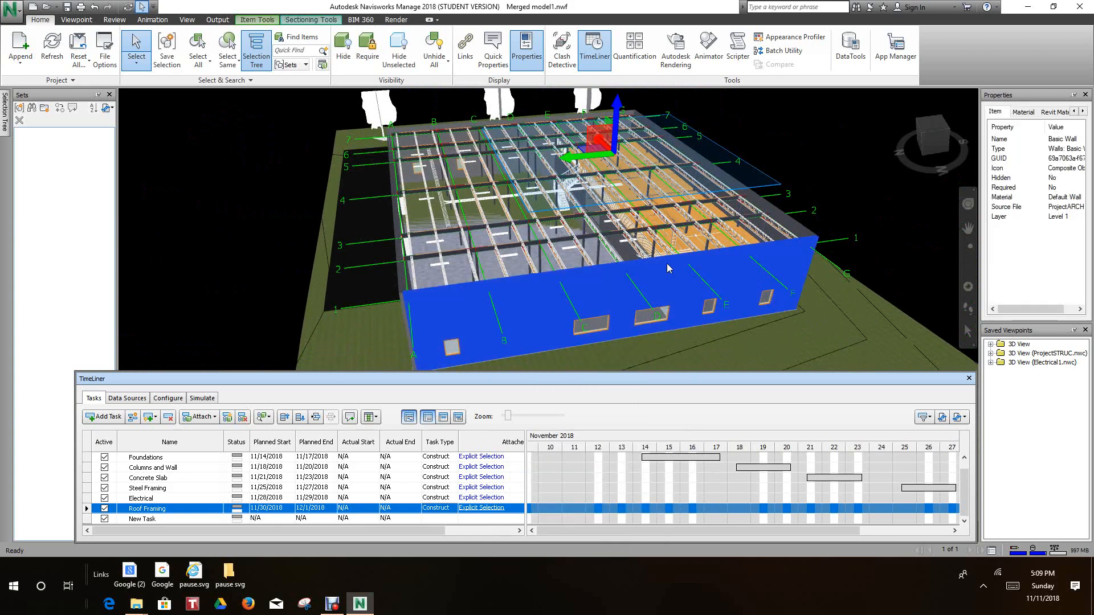
{"action": "left_click", "coordinate": [205, 145]}
Unhide all hidden elements of the building model
{"action": "scroll", "coordinate": [299, 256], "scroll_direction": "down", "scroll_amount": 1}
{"action": "middle_click_drag", "start_coordinate": [298, 256], "coordinate": [293, 276]}
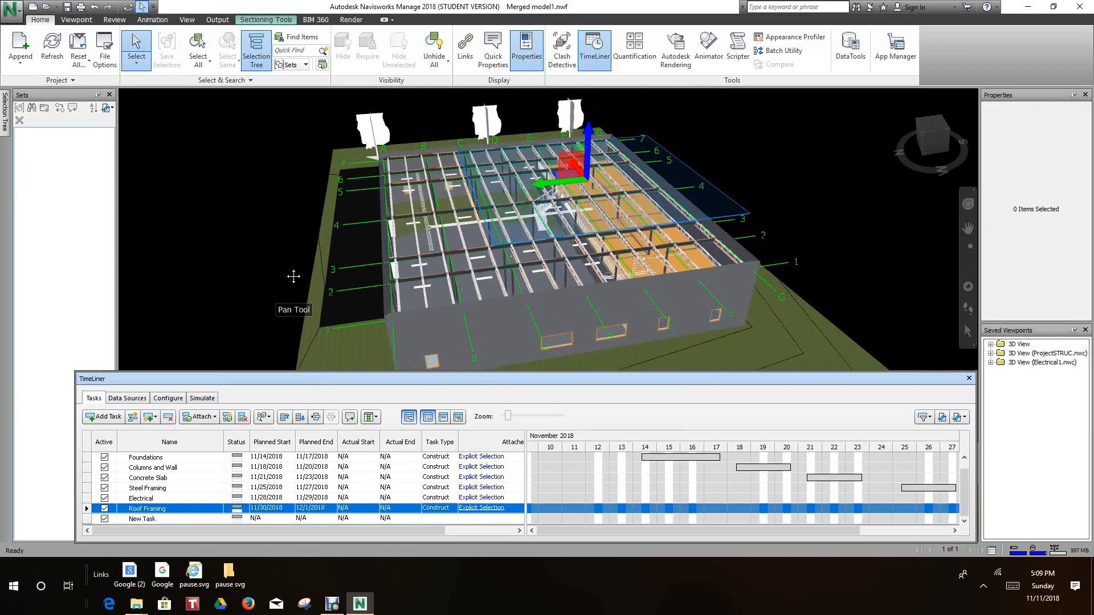
{"action": "scroll", "coordinate": [325, 251], "scroll_direction": "down", "scroll_amount": 1}
{"action": "left_click_drag", "start_coordinate": [561, 138], "coordinate": [560, 125]}
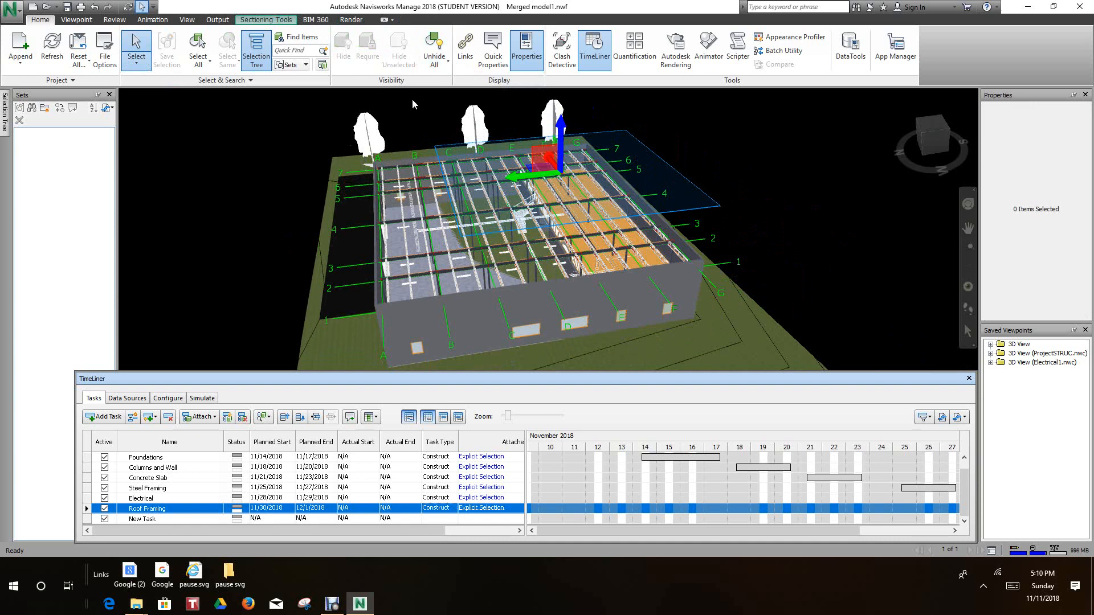
{"action": "left_click", "coordinate": [449, 64]}
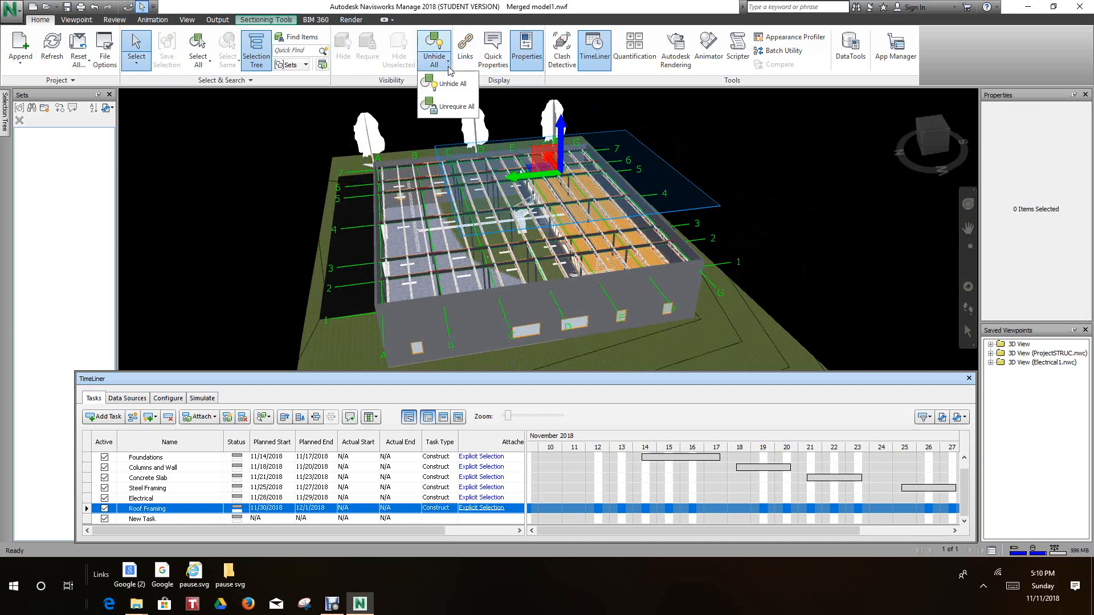
{"action": "left_click", "coordinate": [446, 90]}
Rename the new task below Roof Framing as Roof, with nothing selected in the model
{"action": "left_click", "coordinate": [403, 223]}
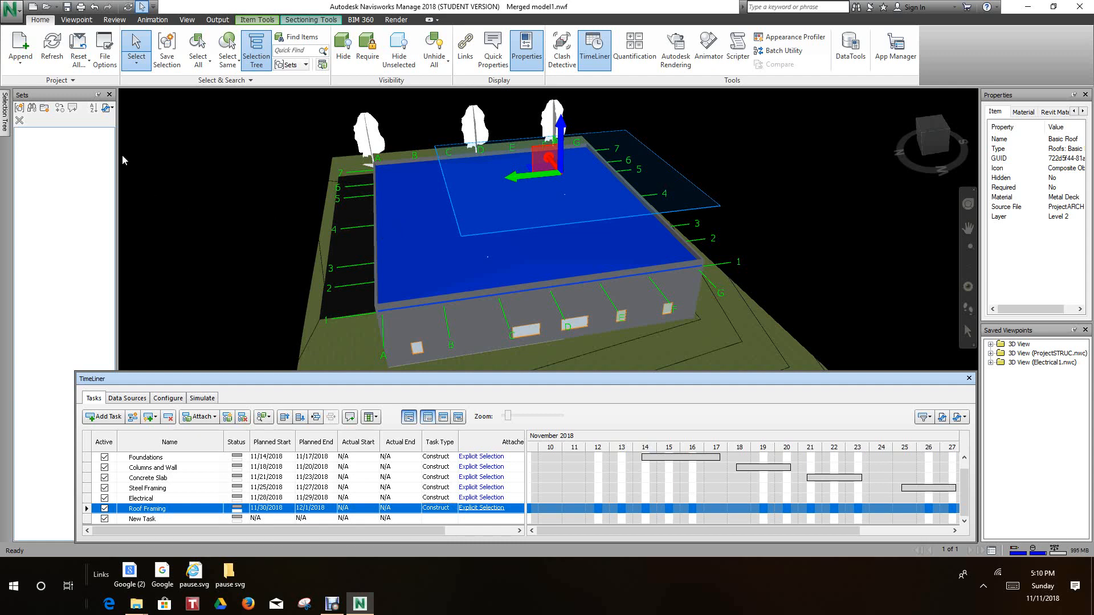
{"action": "left_click", "coordinate": [143, 520]}
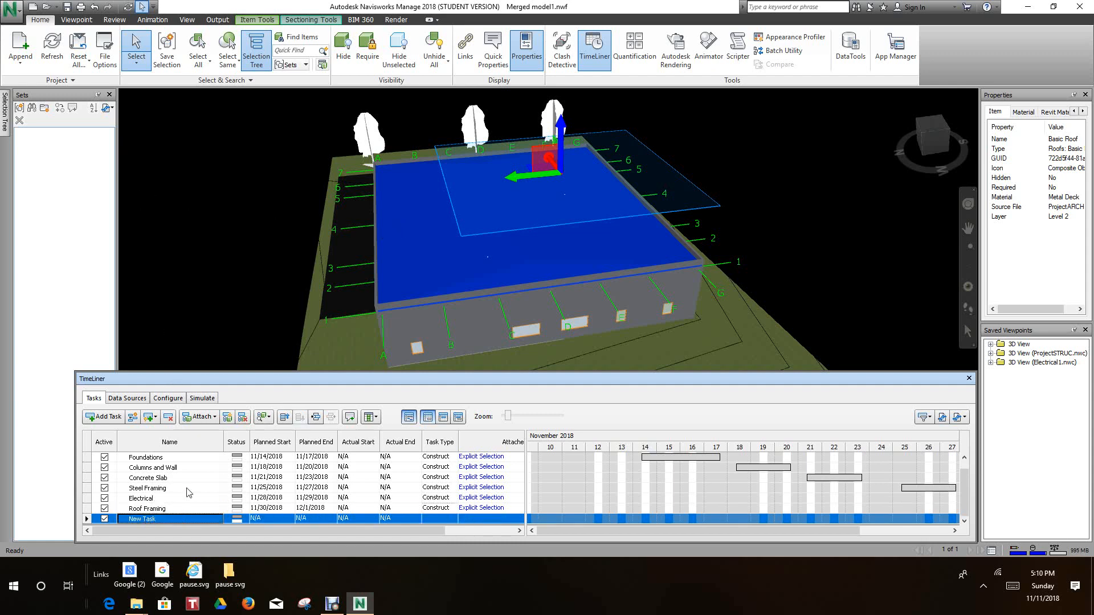
{"action": "left_click", "coordinate": [164, 222]}
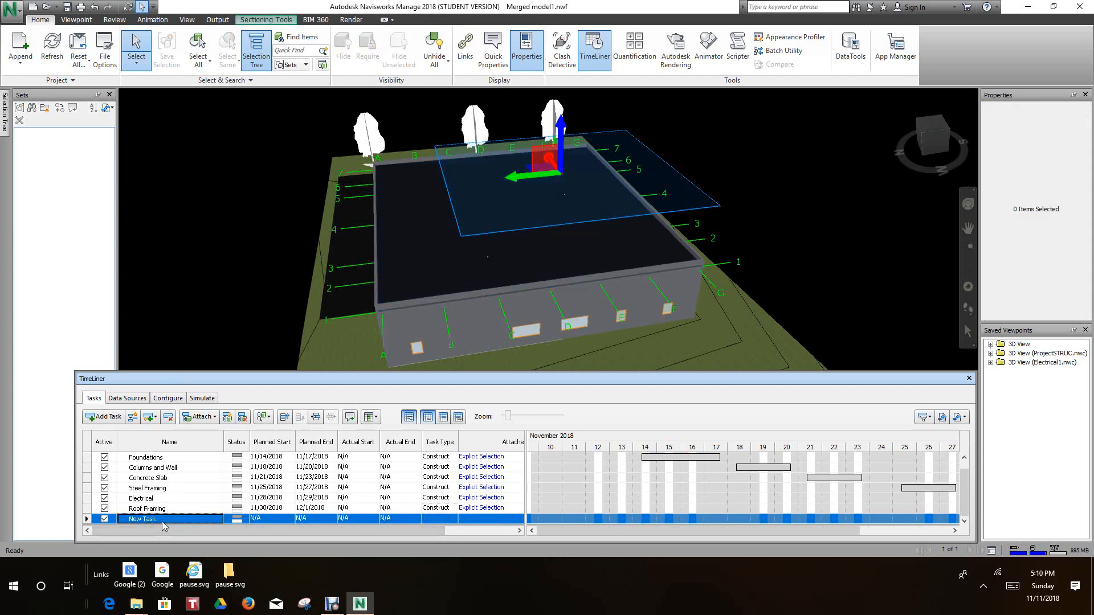
{"action": "left_click", "coordinate": [129, 521]}
{"action": "type", "text": "Roof"}
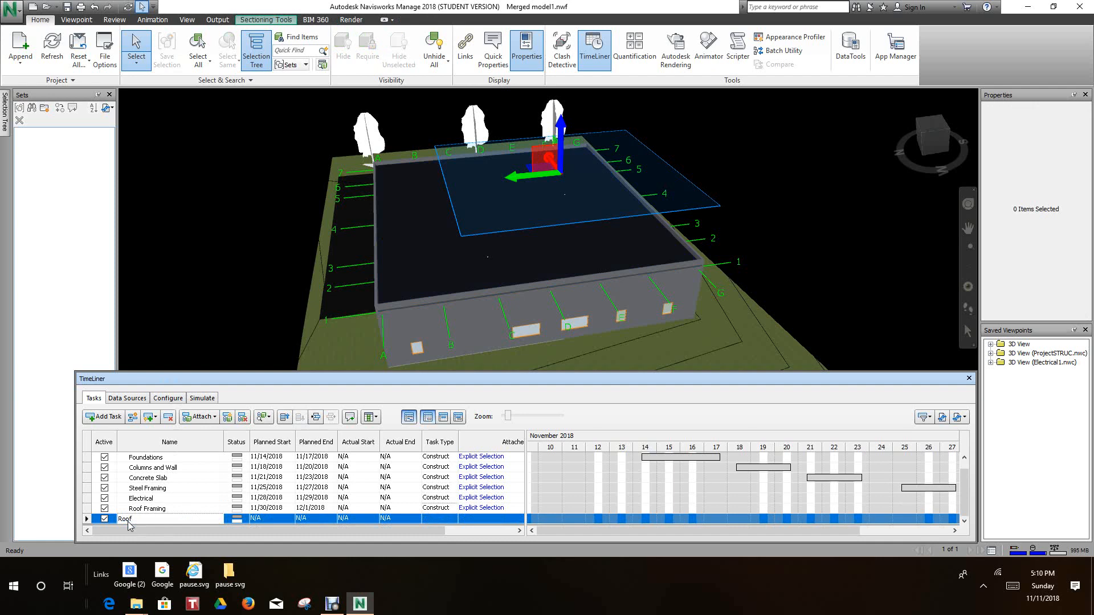
Set the Roof task's planned start to 12/3/2018 and its planned end to 12/4/2018
{"action": "left_click", "coordinate": [287, 521]}
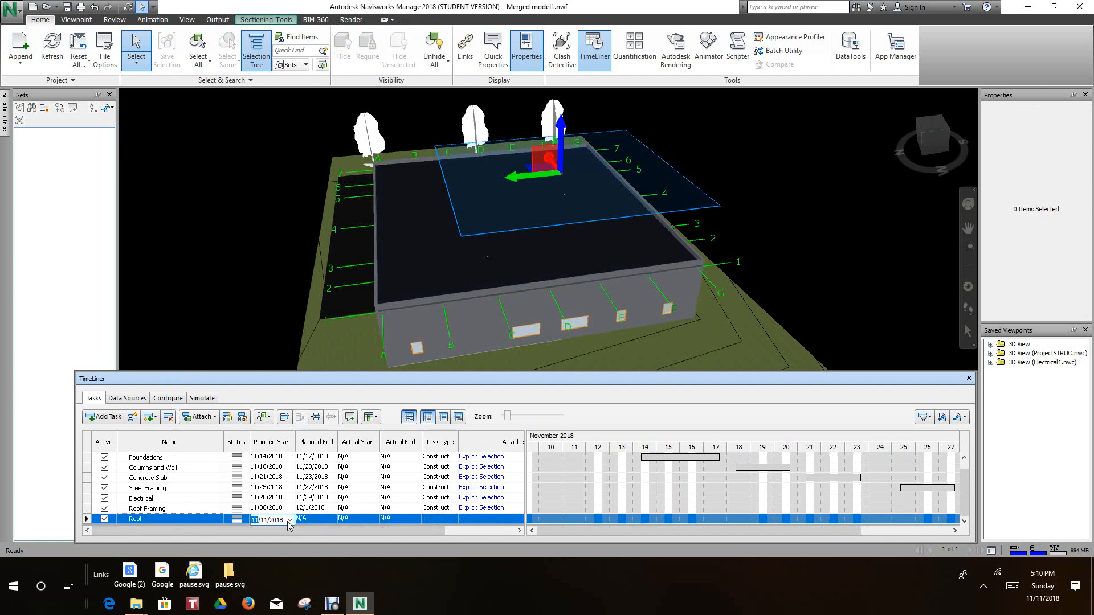
{"action": "left_click", "coordinate": [289, 521]}
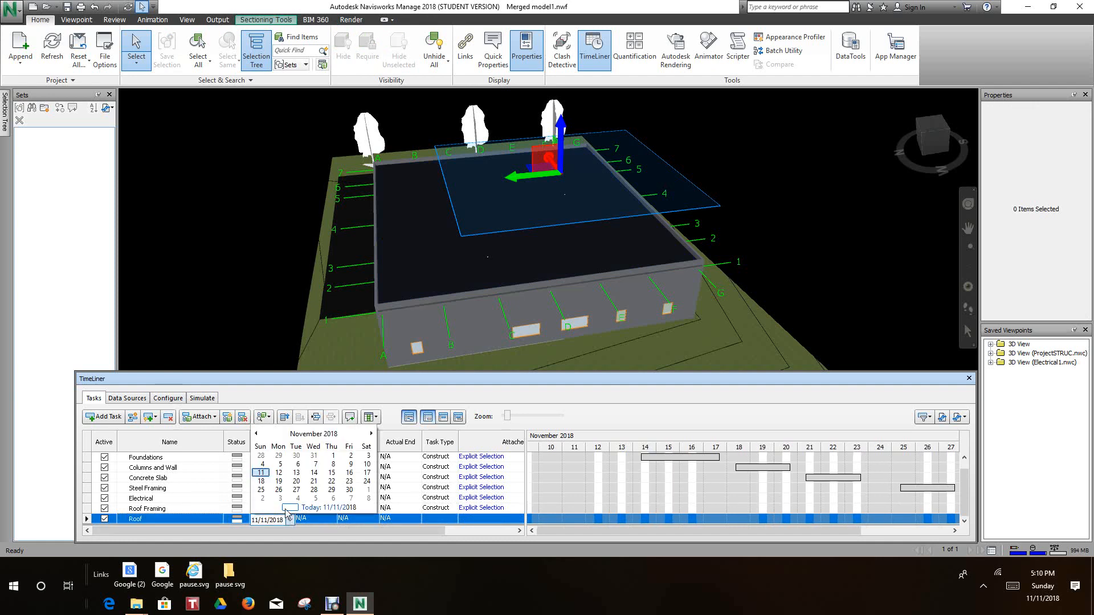
{"action": "left_click", "coordinate": [391, 375]}
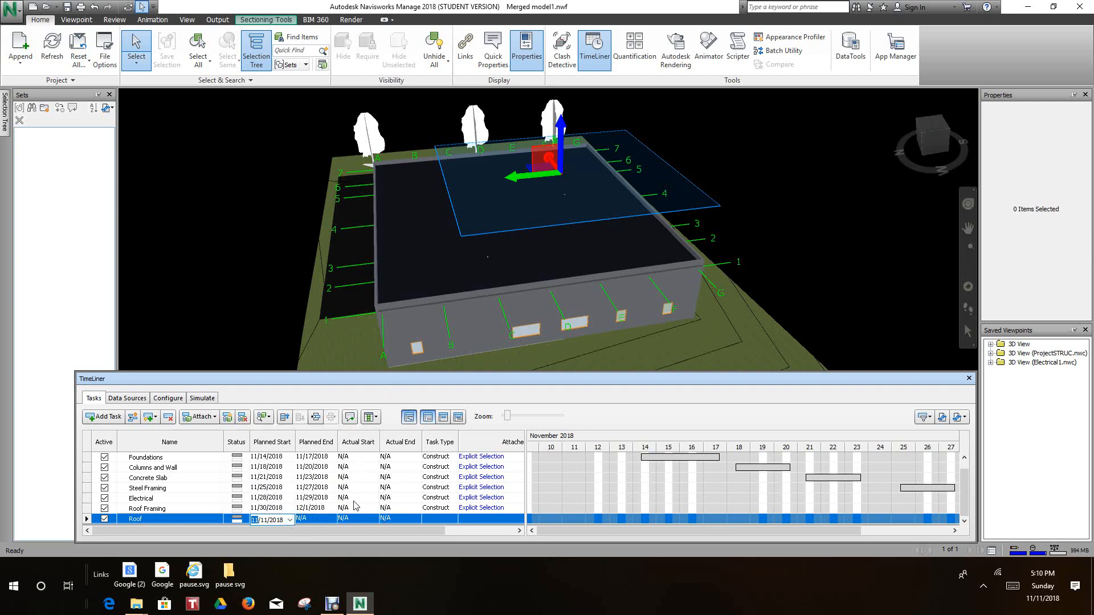
{"action": "left_click", "coordinate": [290, 519]}
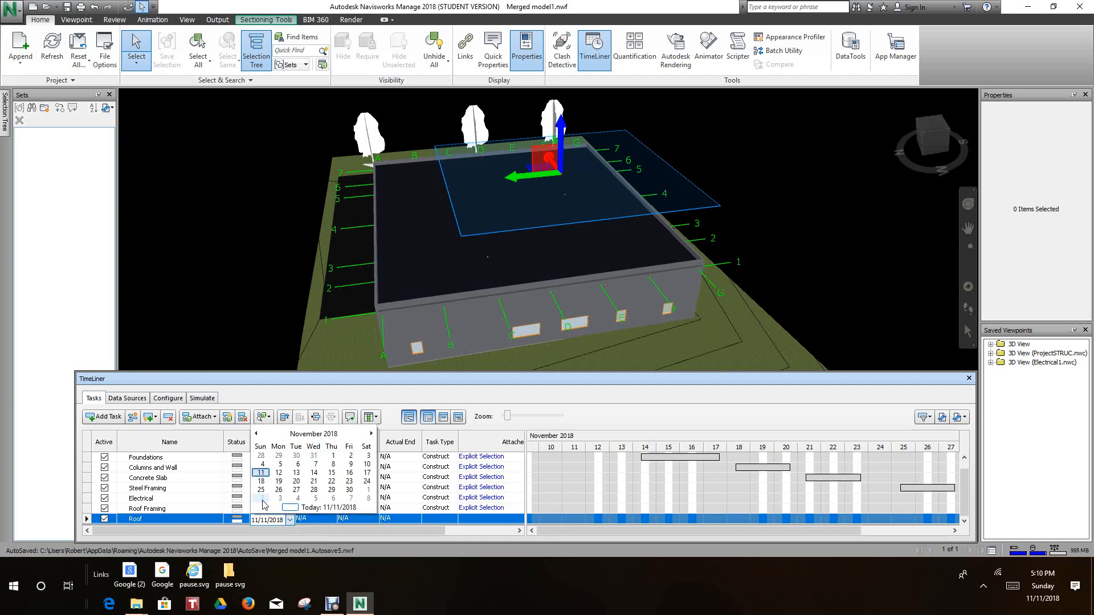
{"action": "left_click", "coordinate": [279, 500]}
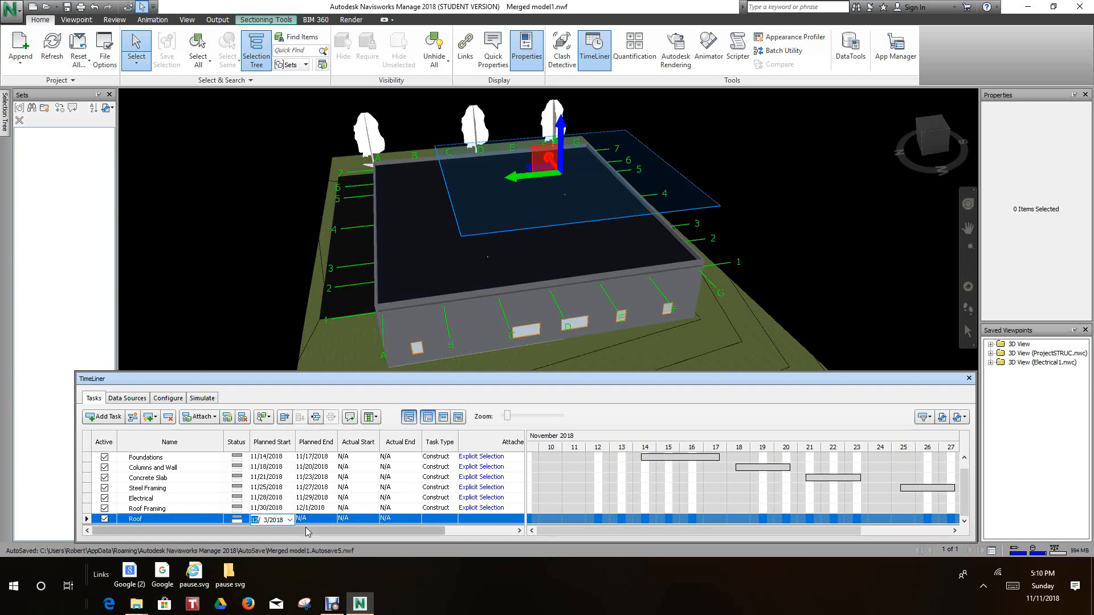
{"action": "left_click", "coordinate": [326, 520]}
{"action": "left_click", "coordinate": [332, 520]}
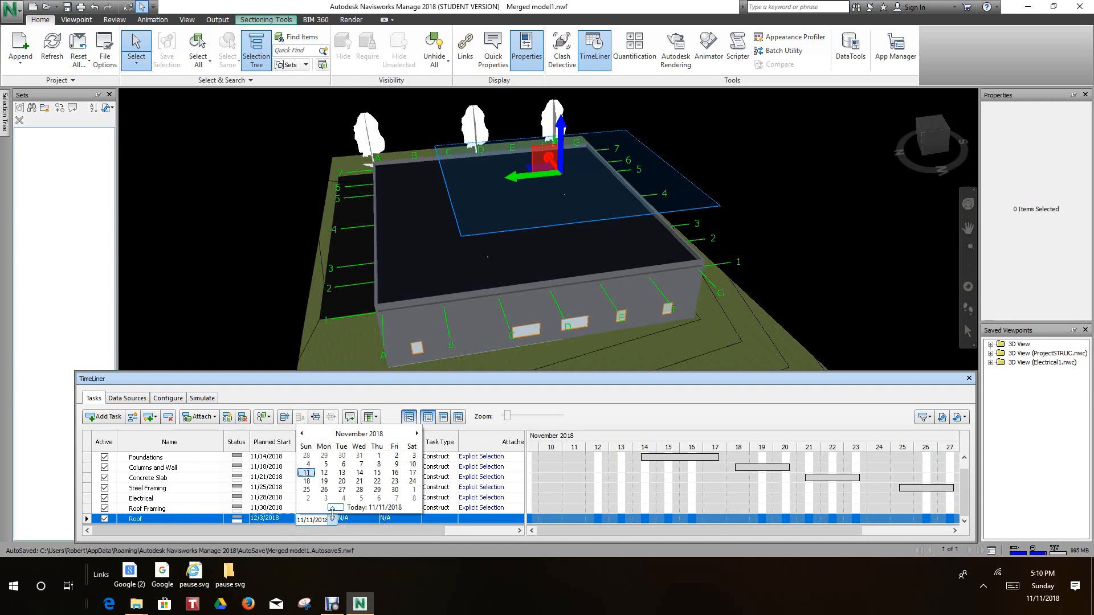
{"action": "left_click", "coordinate": [342, 499]}
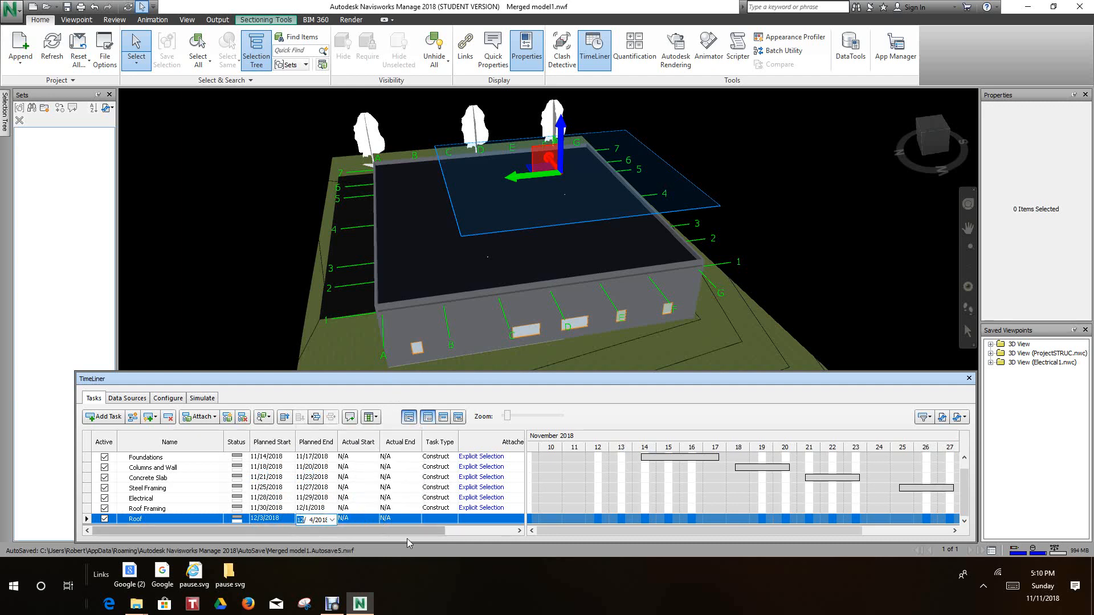
Set the Roof task's type to Construct
{"action": "left_click", "coordinate": [448, 518]}
{"action": "left_click", "coordinate": [453, 520]}
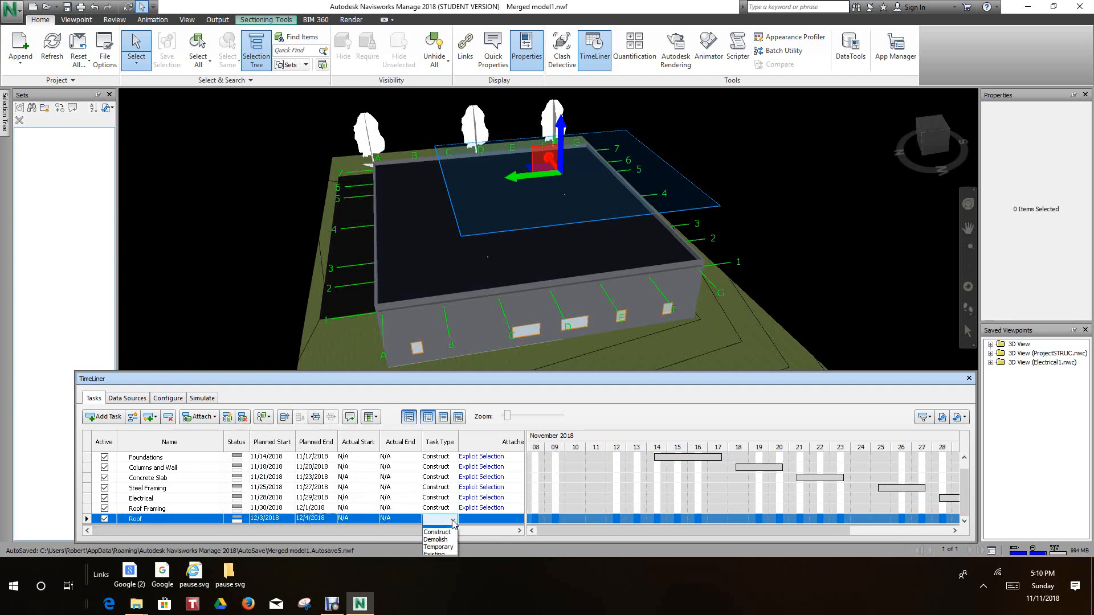
{"action": "left_click", "coordinate": [442, 539]}
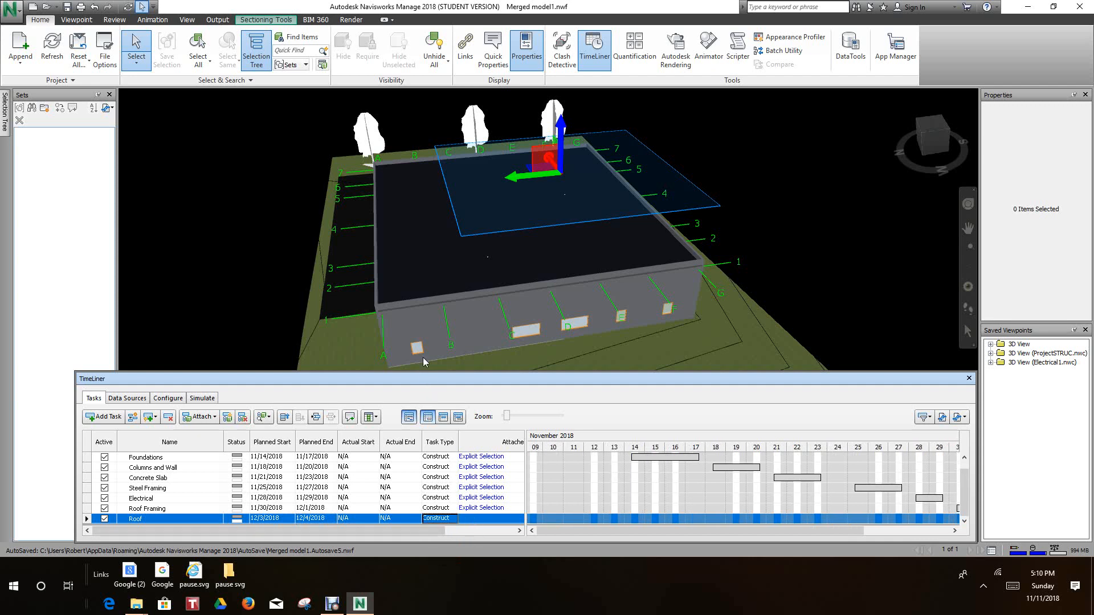
Select the building's roof, attach it to the Roof task as the current selection, and deselect it in the model
{"action": "left_click", "coordinate": [398, 263]}
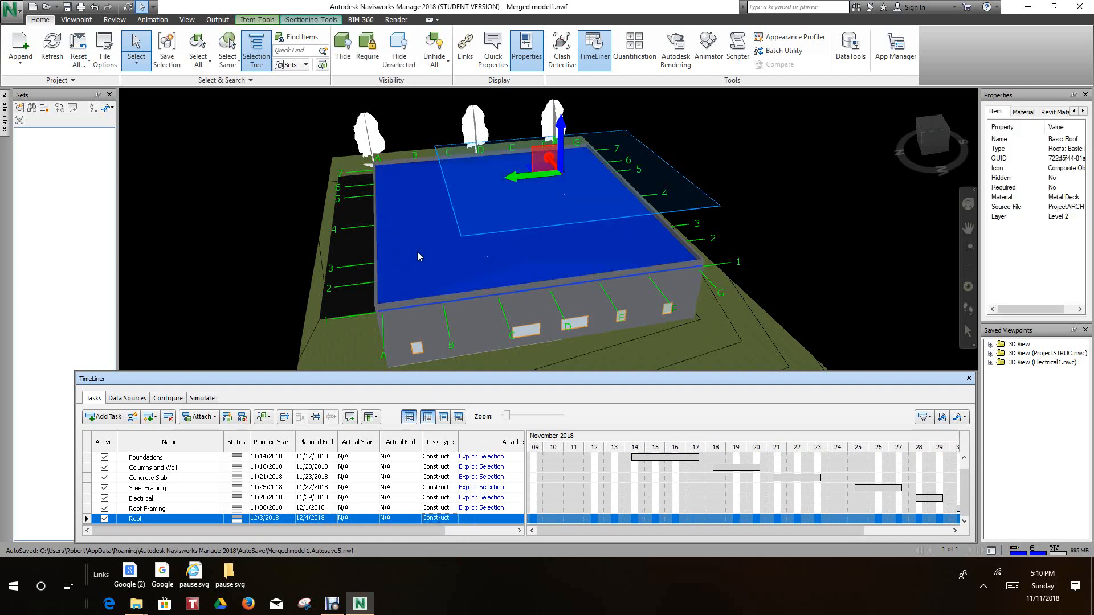
{"action": "right_click", "coordinate": [418, 251]}
{"action": "left_click", "coordinate": [740, 279]}
{"action": "right_click", "coordinate": [489, 518]}
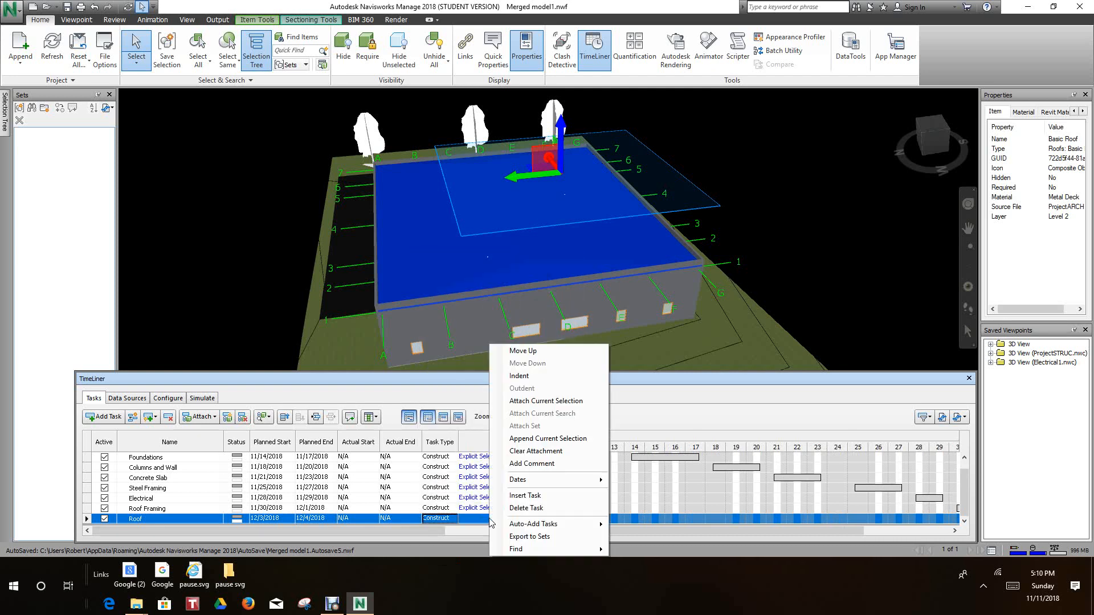
{"action": "left_click", "coordinate": [551, 401]}
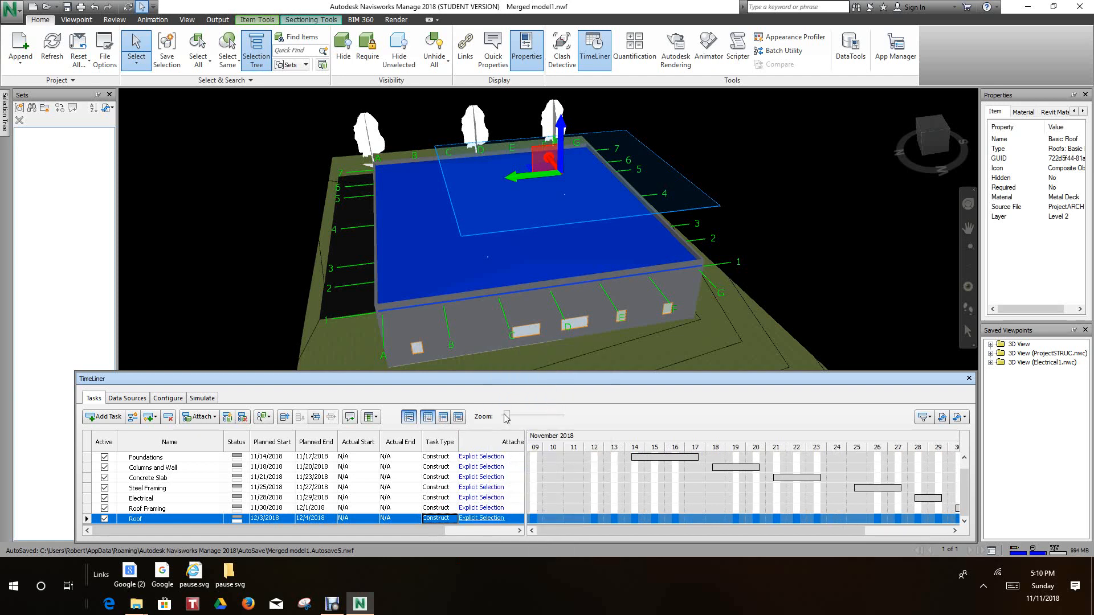
{"action": "left_click", "coordinate": [238, 260]}
{"action": "left_click", "coordinate": [497, 520]}
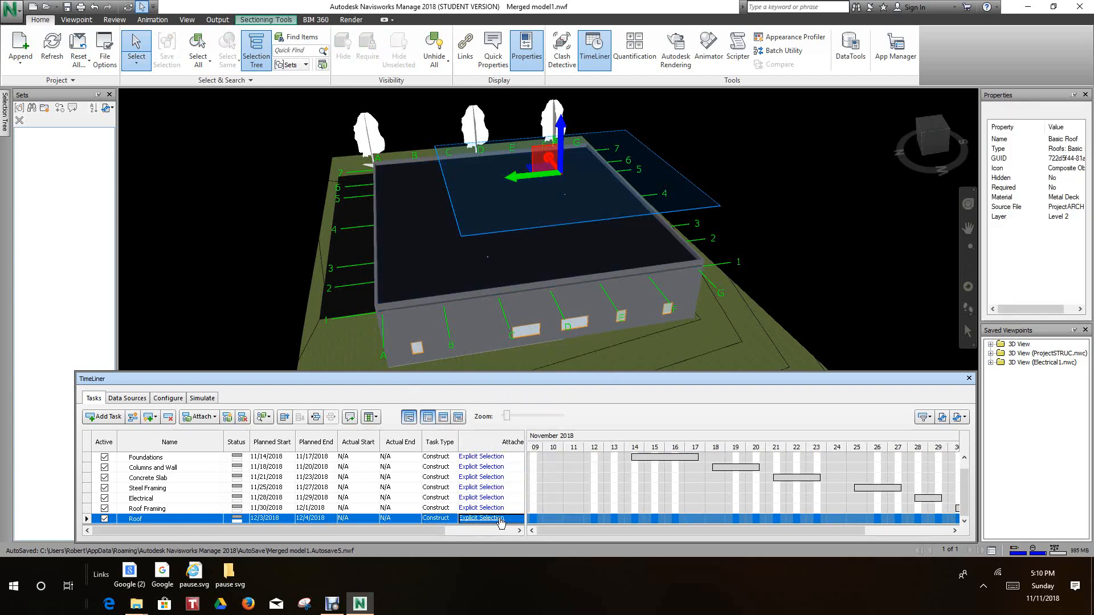
{"action": "left_click", "coordinate": [211, 258]}
Add a new task after Roof and name it Walls
{"action": "scroll", "coordinate": [201, 250], "scroll_direction": "down", "scroll_amount": 1}
{"action": "middle_click_drag", "start_coordinate": [200, 251], "coordinate": [206, 217]}
{"action": "scroll", "coordinate": [342, 259], "scroll_direction": "up", "scroll_amount": 1}
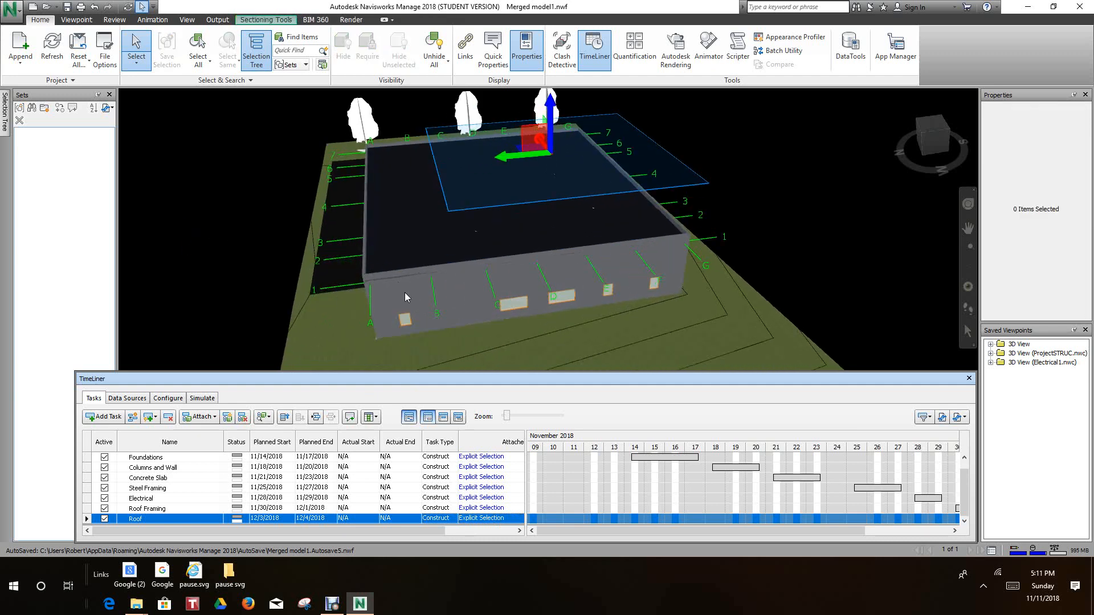
{"action": "left_click", "coordinate": [405, 292]}
{"action": "left_click", "coordinate": [200, 185]}
{"action": "left_click", "coordinate": [103, 416]}
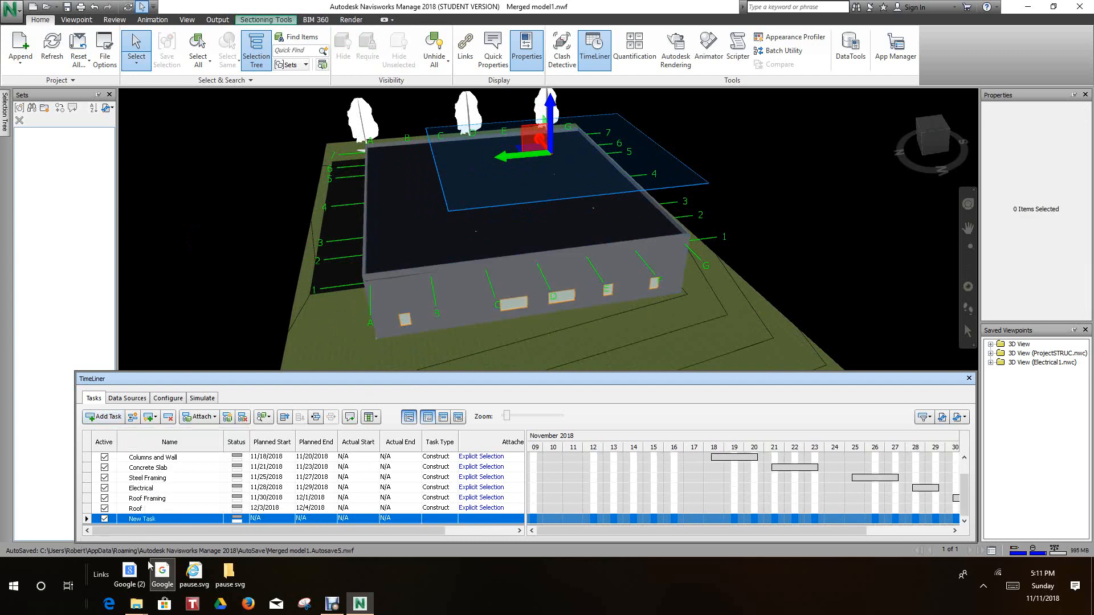
{"action": "left_click", "coordinate": [155, 519]}
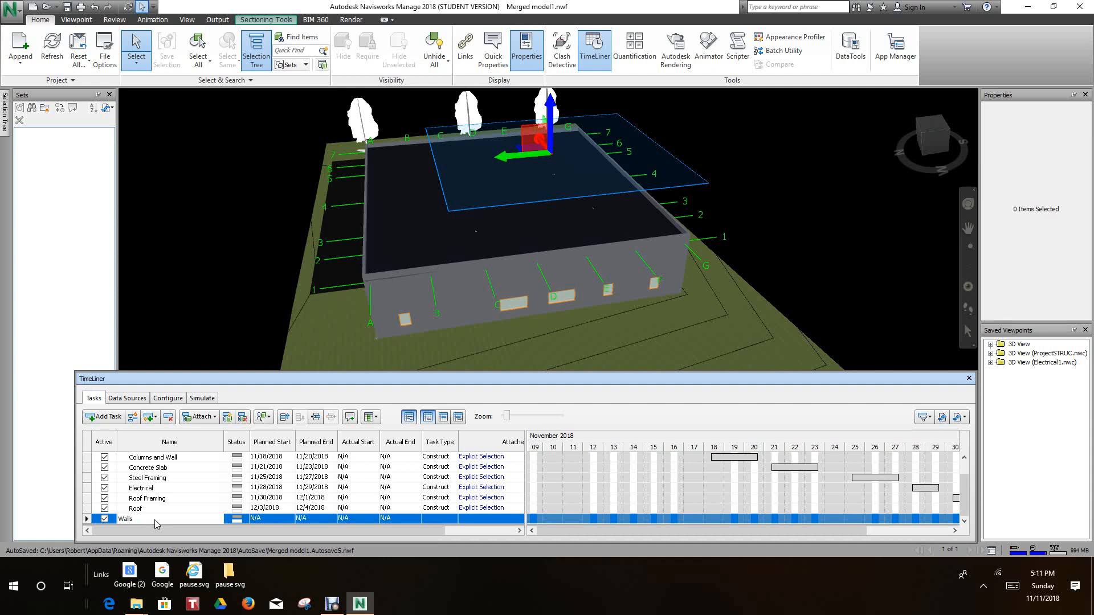
Set the Walls task's planned start to 12/6/2018 and its planned end to 12/8/2018
{"action": "left_click", "coordinate": [285, 520]}
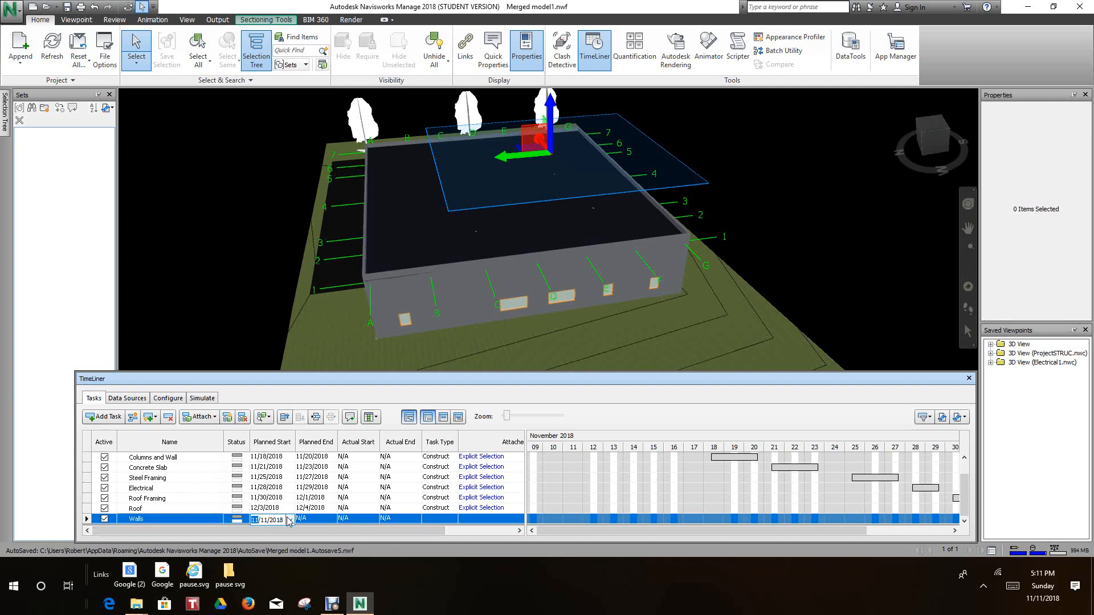
{"action": "left_click", "coordinate": [291, 520]}
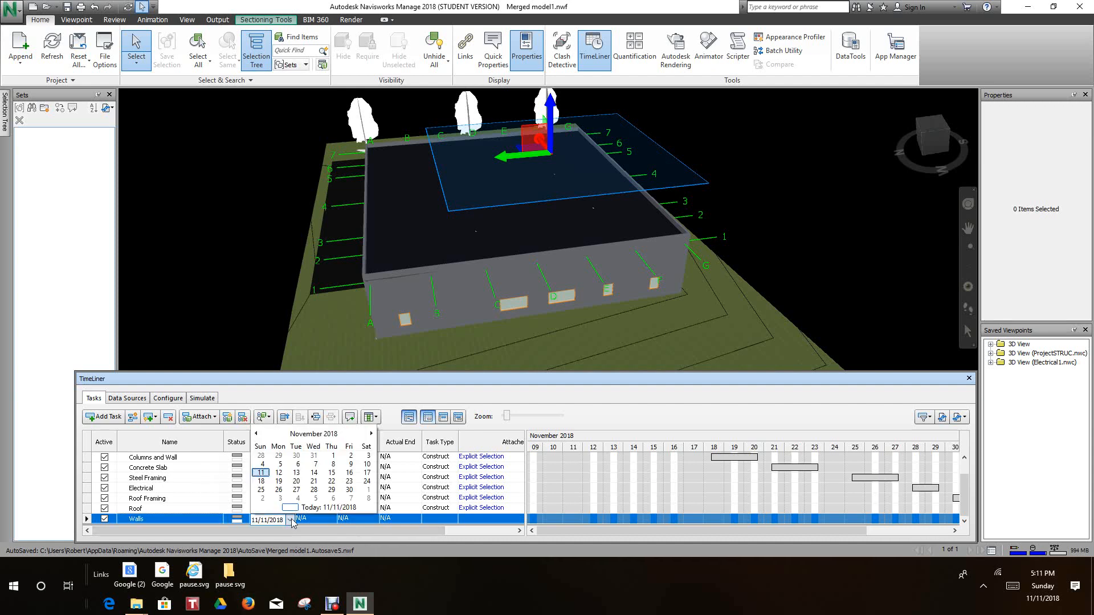
{"action": "left_click", "coordinate": [334, 498]}
{"action": "left_click", "coordinate": [340, 522]}
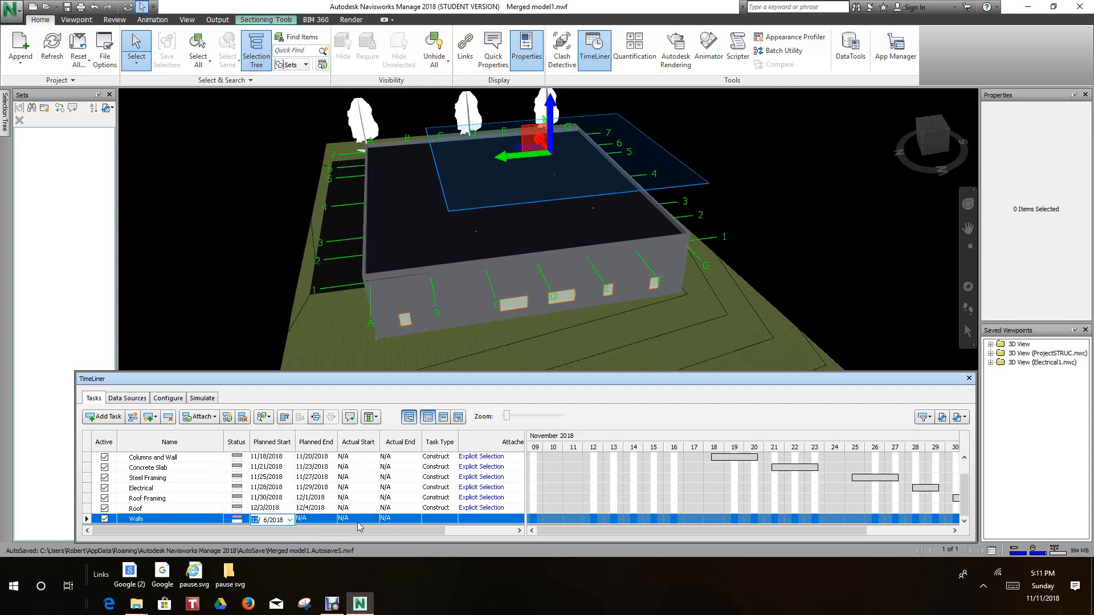
{"action": "left_click", "coordinate": [330, 520]}
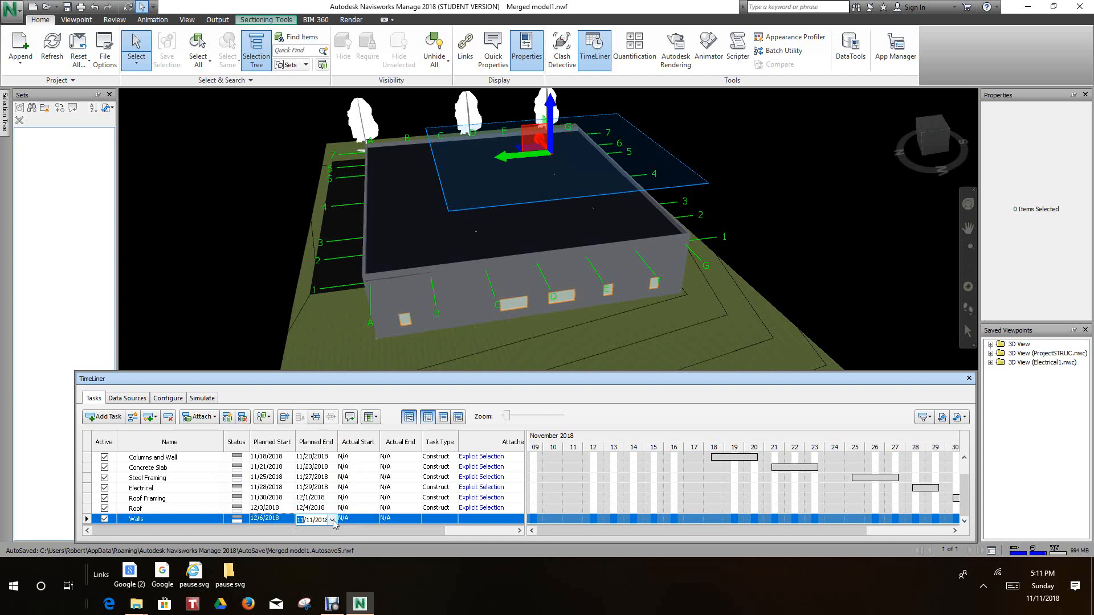
{"action": "left_click", "coordinate": [332, 520]}
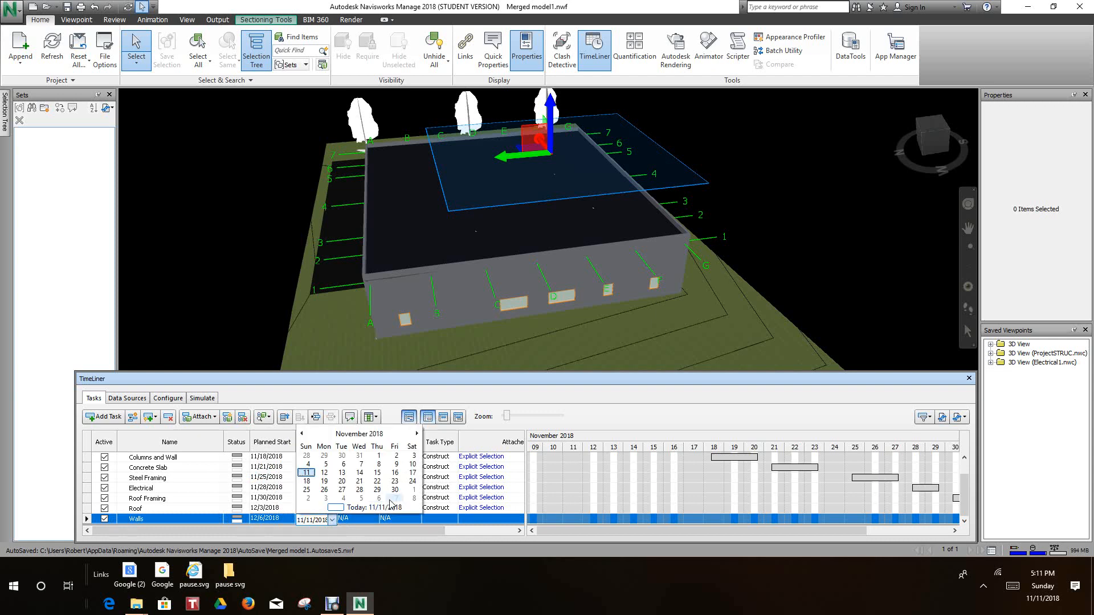
{"action": "left_click", "coordinate": [414, 499]}
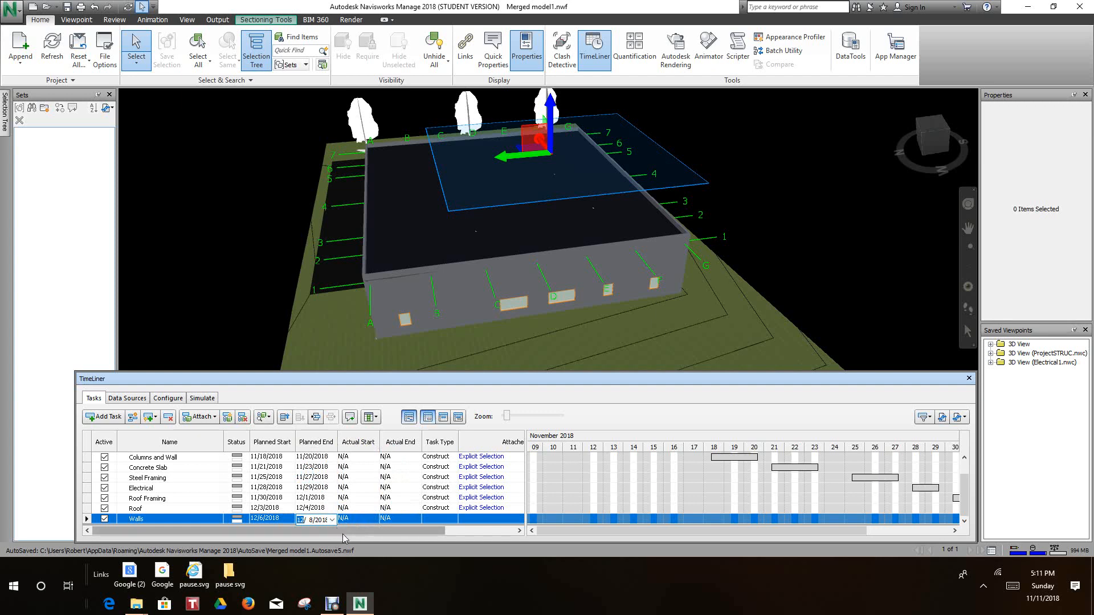
Set the Walls task's type to Construct
{"action": "left_click", "coordinate": [450, 519]}
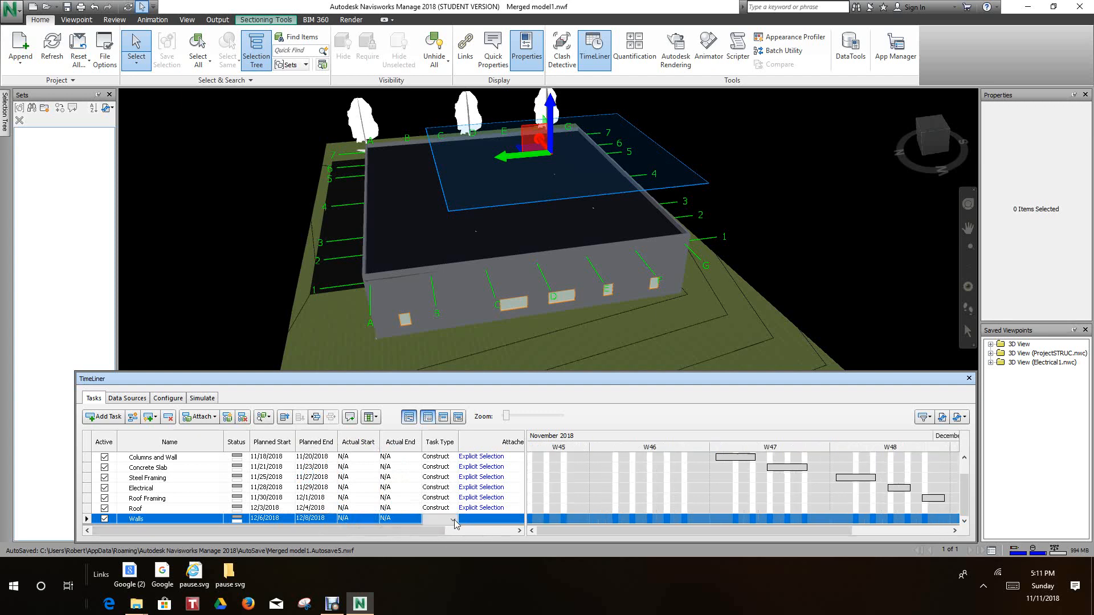
{"action": "left_click", "coordinate": [454, 519]}
{"action": "left_click", "coordinate": [446, 531]}
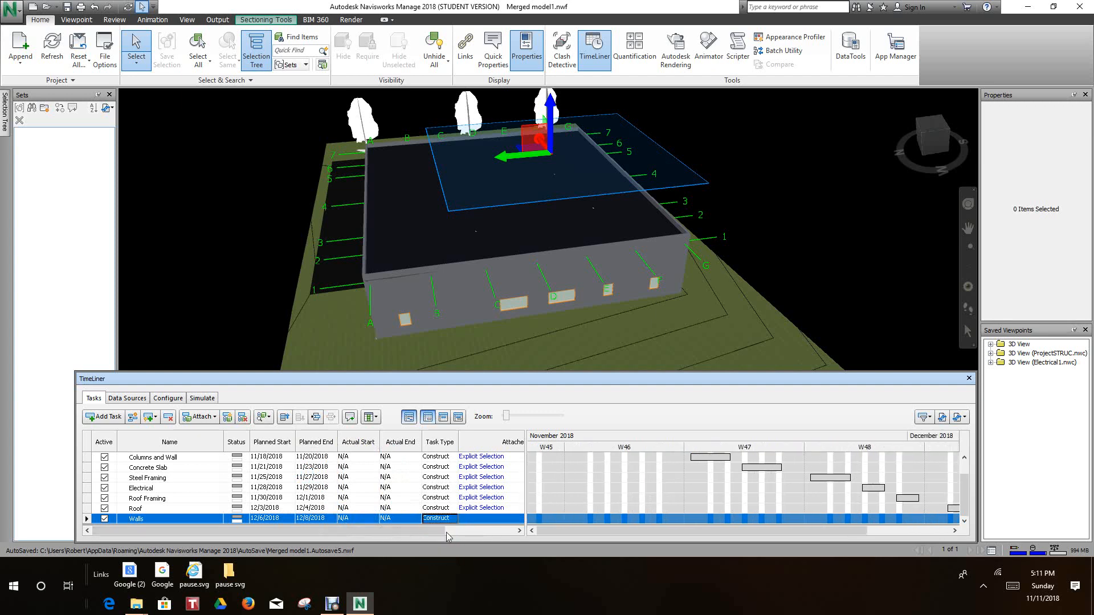
Select the building's front exterior wall, extend the selection to all items of the same name, and attach it to the Walls task
{"action": "left_click", "coordinate": [414, 289]}
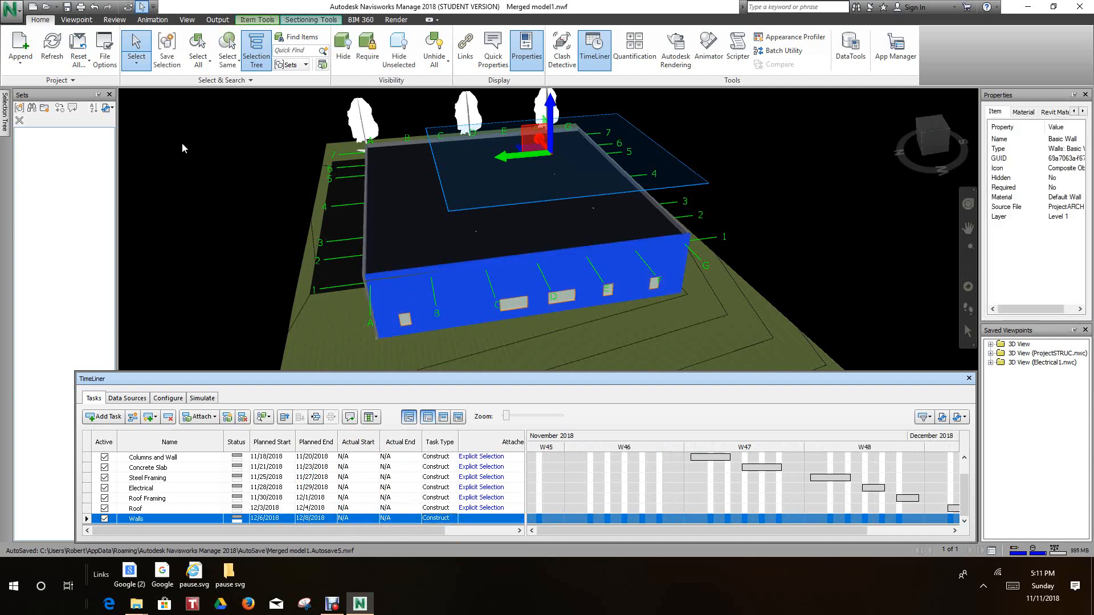
{"action": "left_click", "coordinate": [206, 63]}
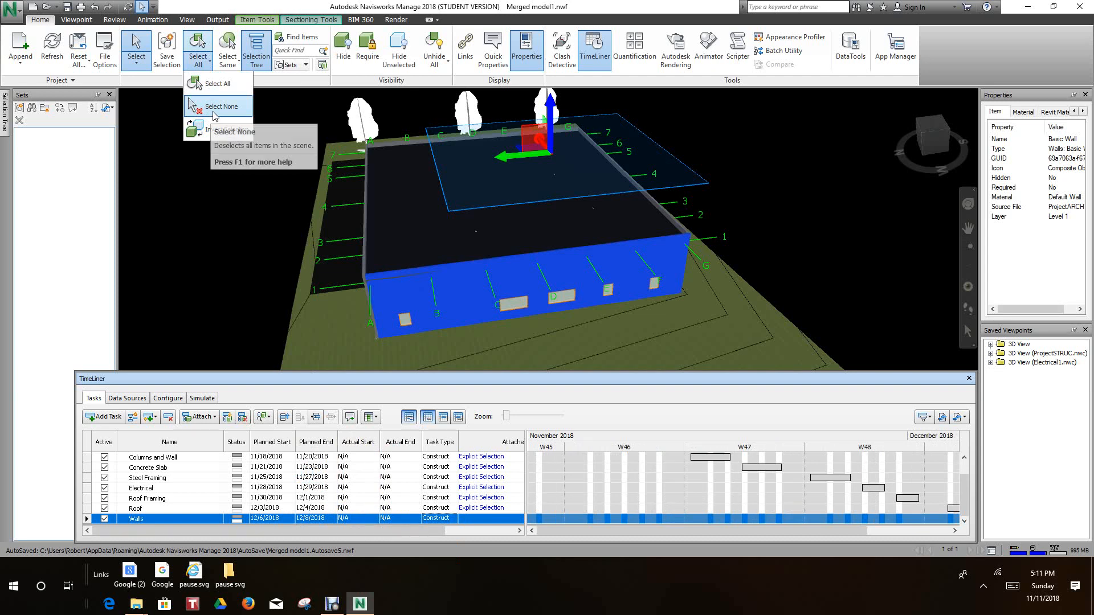
{"action": "left_click", "coordinate": [228, 61]}
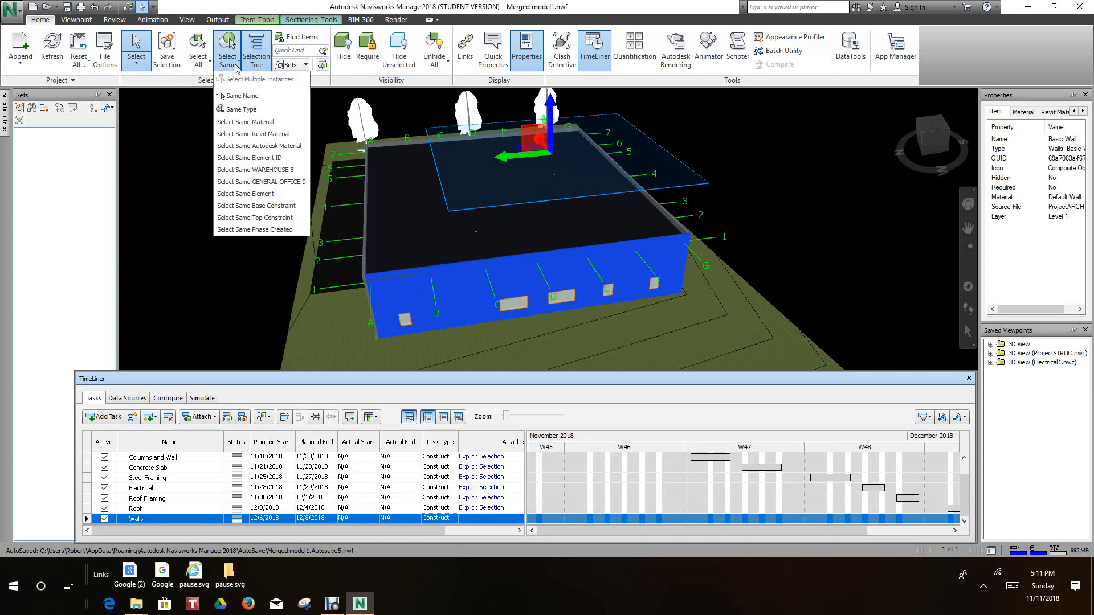
{"action": "left_click", "coordinate": [242, 96]}
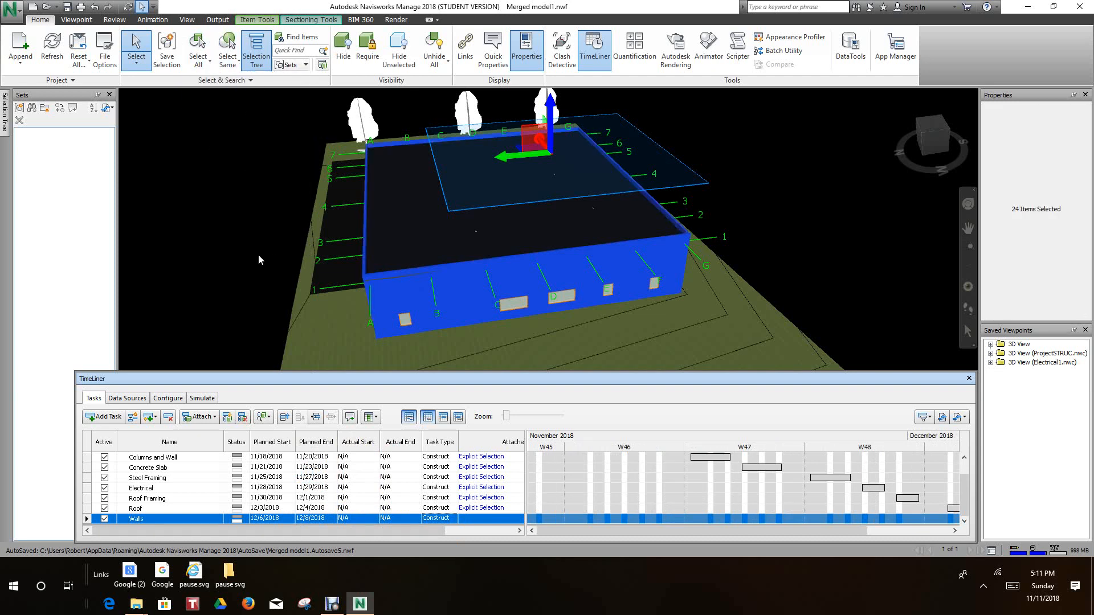
{"action": "right_click", "coordinate": [479, 519]}
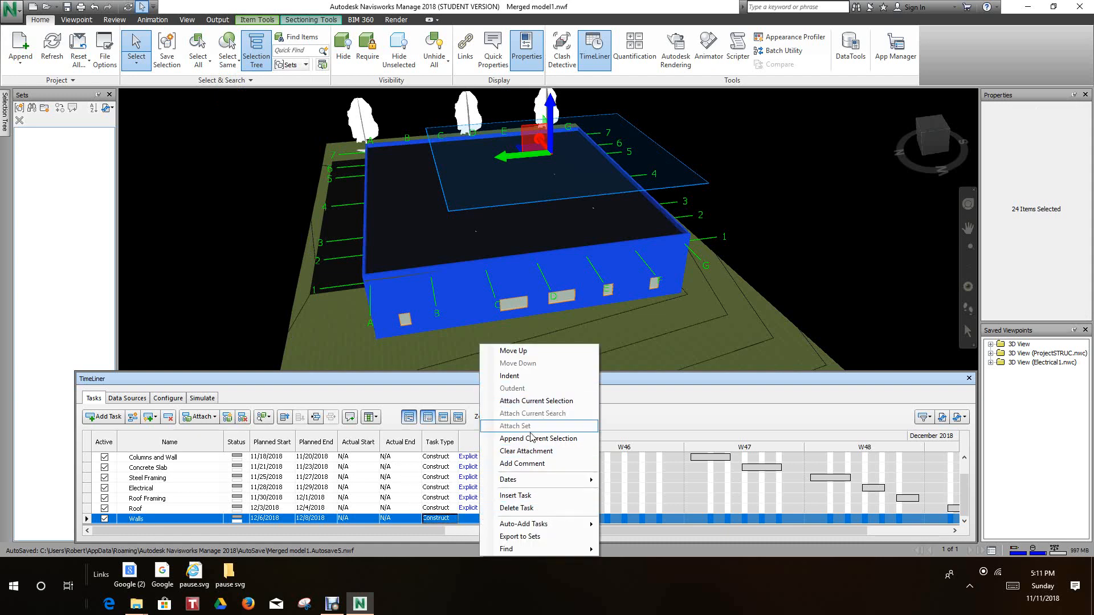
{"action": "left_click", "coordinate": [529, 402]}
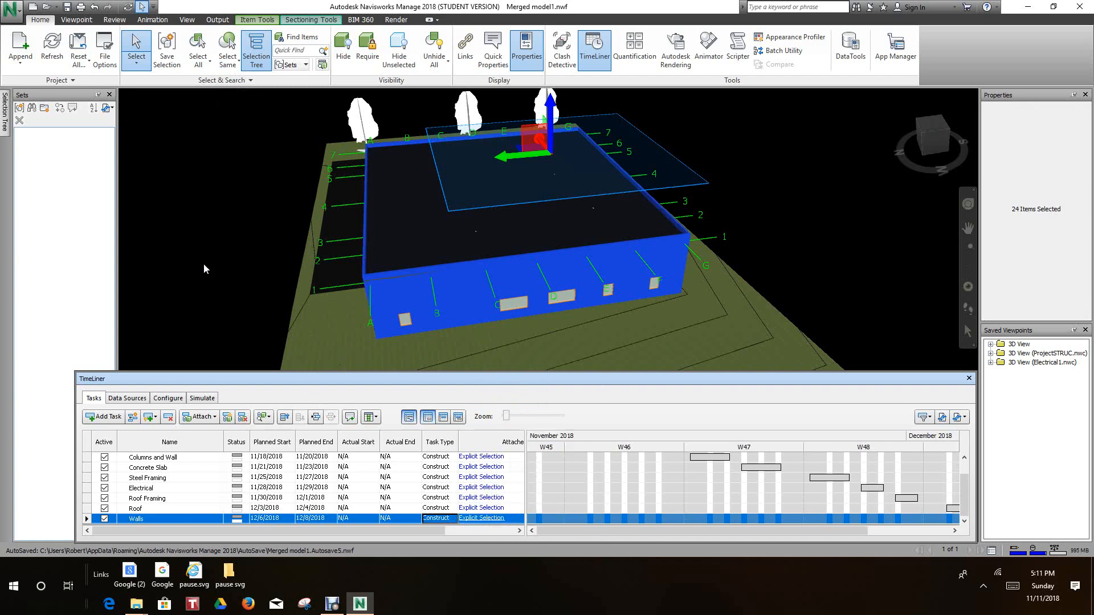
Return the model to its home view and clear the wall selection
{"action": "scroll", "coordinate": [192, 262], "scroll_direction": "down", "scroll_amount": 3}
{"action": "middle_click_drag", "start_coordinate": [295, 221], "coordinate": [346, 213]}
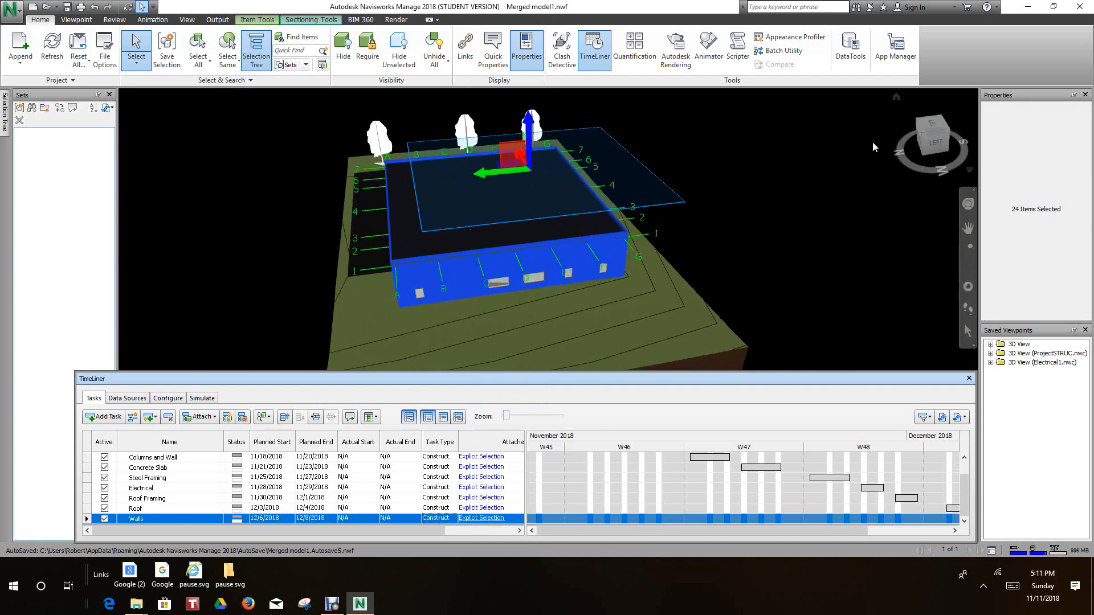
{"action": "left_click", "coordinate": [896, 98]}
{"action": "left_click", "coordinate": [756, 144]}
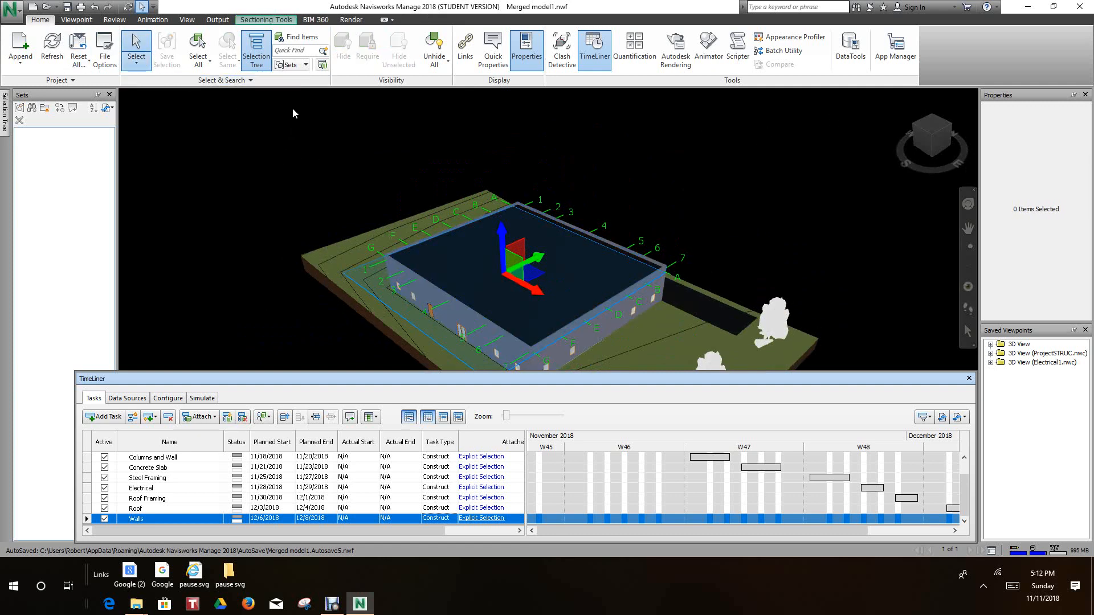
Check the Gantt chart's actual-dates display, hide and reshow the chart, and return it to planned dates
{"action": "left_click", "coordinate": [444, 417]}
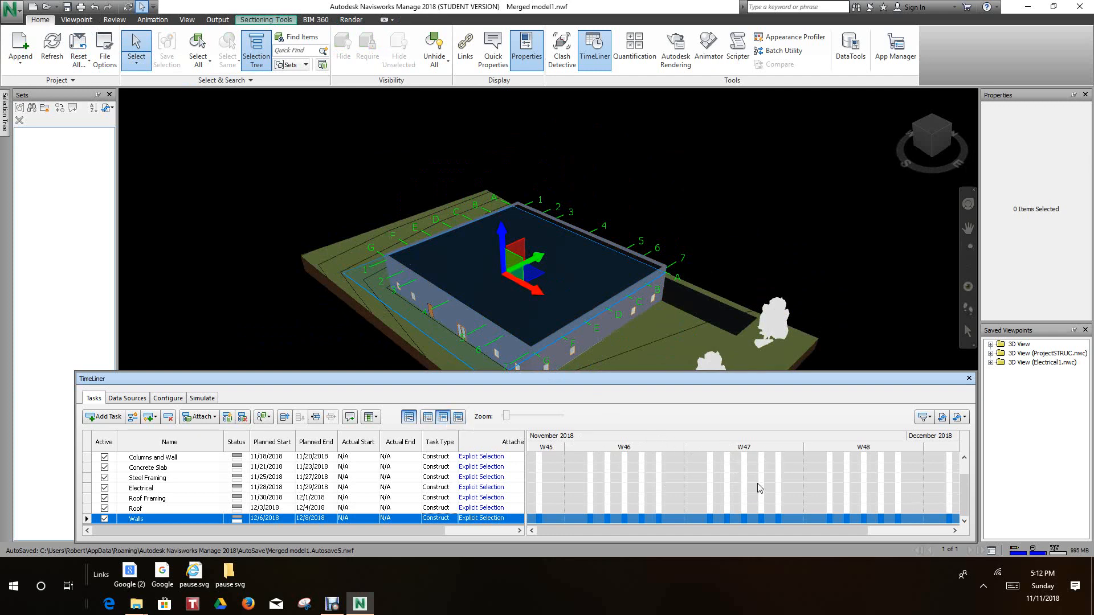
{"action": "left_click", "coordinate": [410, 417]}
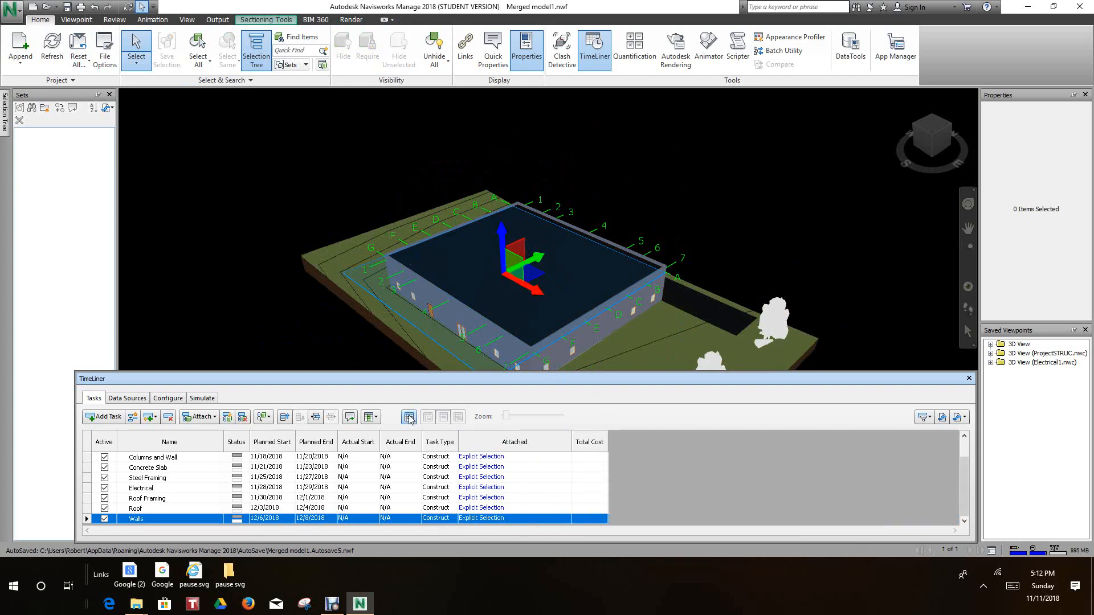
{"action": "left_click", "coordinate": [408, 418]}
{"action": "left_click", "coordinate": [428, 418]}
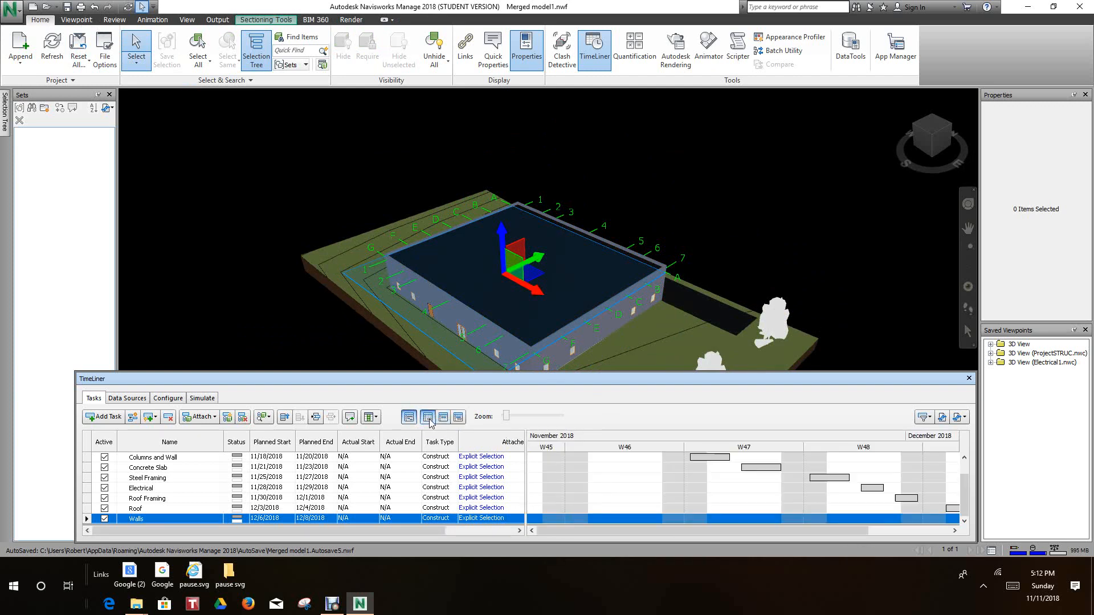
Turn off sectioning for the model and frame the whole building with its site above the TimeLiner window
{"action": "scroll", "coordinate": [393, 251], "scroll_direction": "down", "scroll_amount": 1}
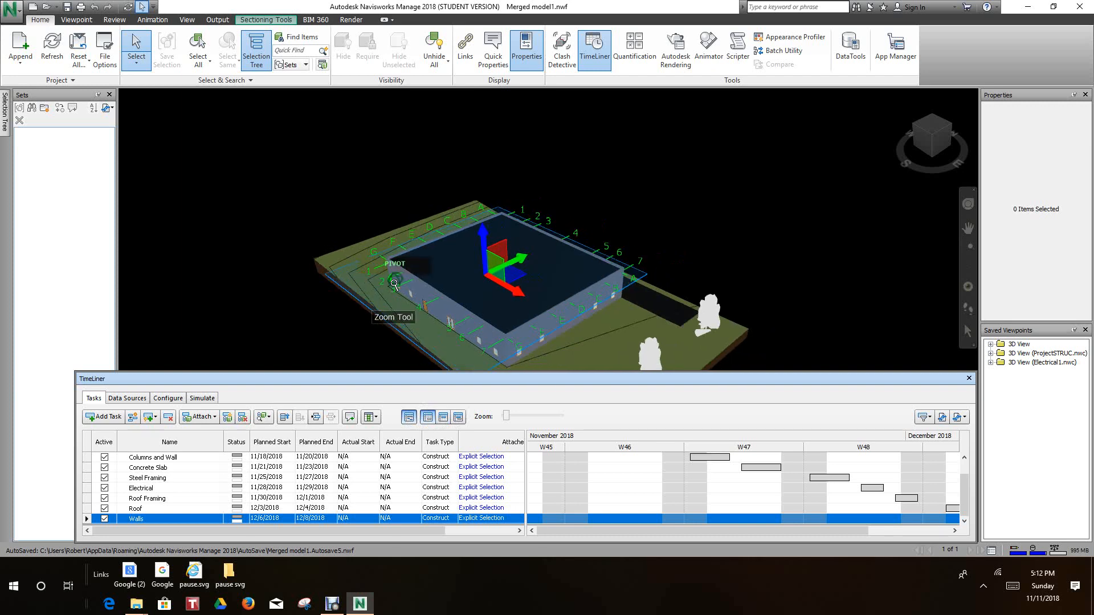
{"action": "left_click", "coordinate": [76, 20]}
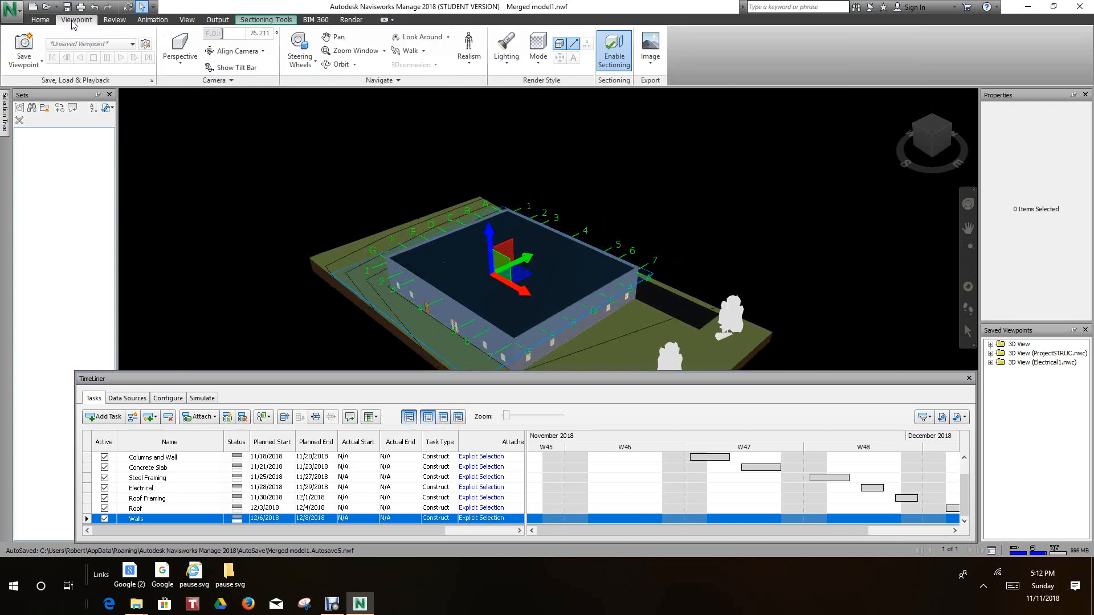
{"action": "left_click", "coordinate": [613, 50]}
{"action": "scroll", "coordinate": [639, 163], "scroll_direction": "up", "scroll_amount": 5}
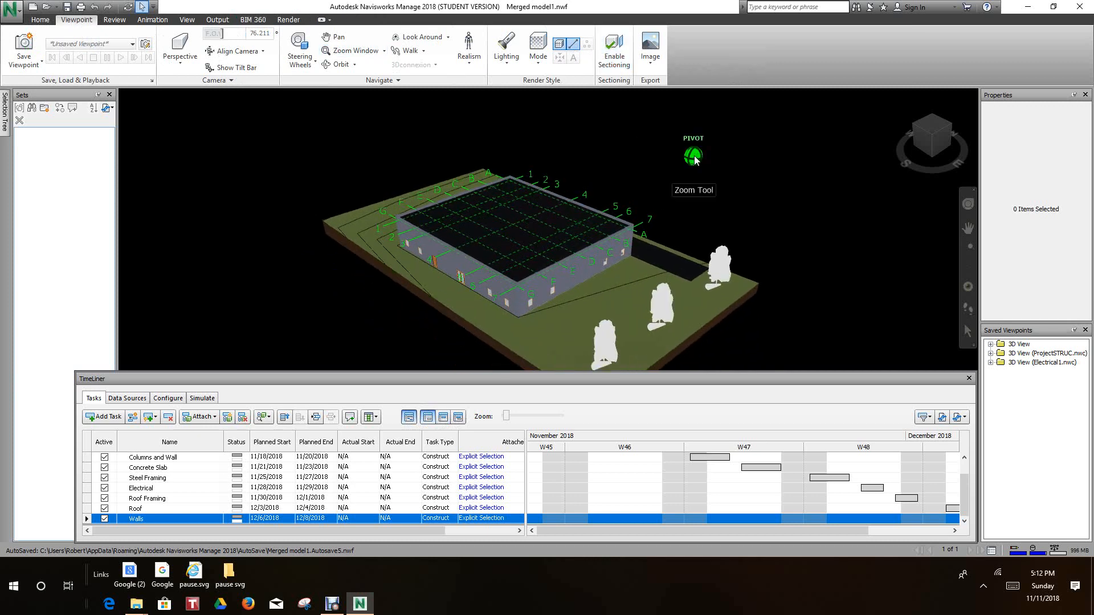
{"action": "scroll", "coordinate": [735, 168], "scroll_direction": "up", "scroll_amount": 4}
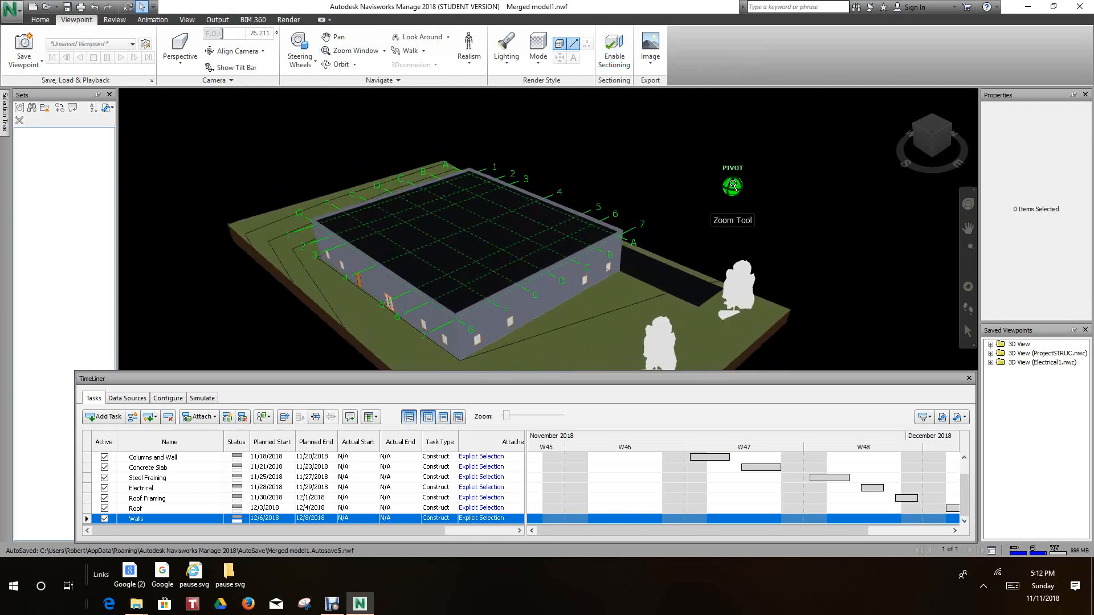
{"action": "middle_click_drag", "start_coordinate": [731, 173], "coordinate": [731, 117]}
{"action": "scroll", "coordinate": [732, 118], "scroll_direction": "down", "scroll_amount": 3}
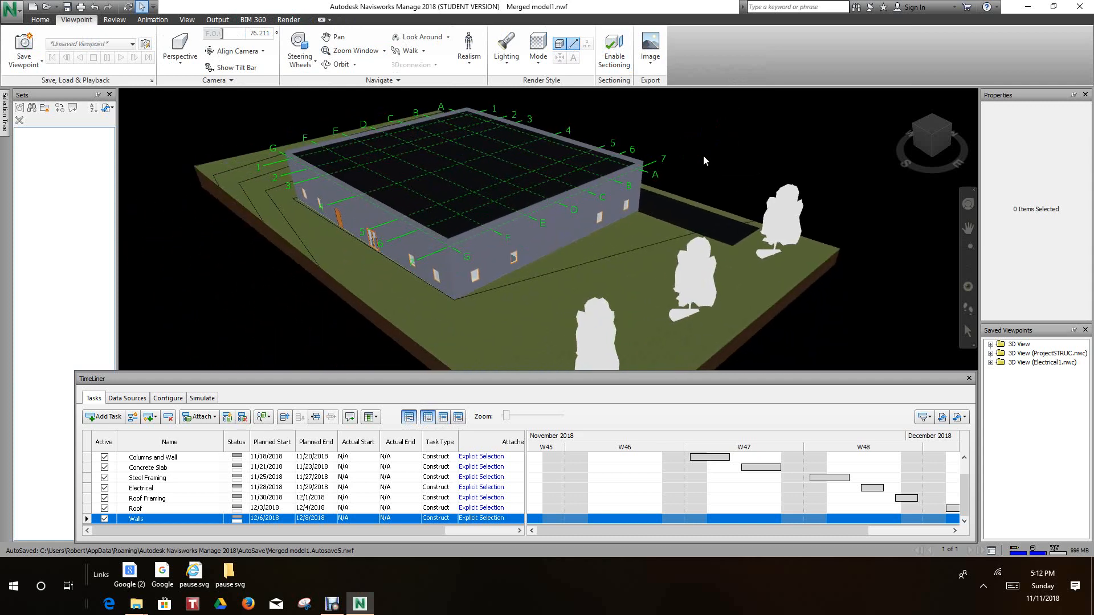
Play the construction simulation from 11/11/2018 to 12/8/2018 and examine the finished building from another side
{"action": "left_click", "coordinate": [201, 398]}
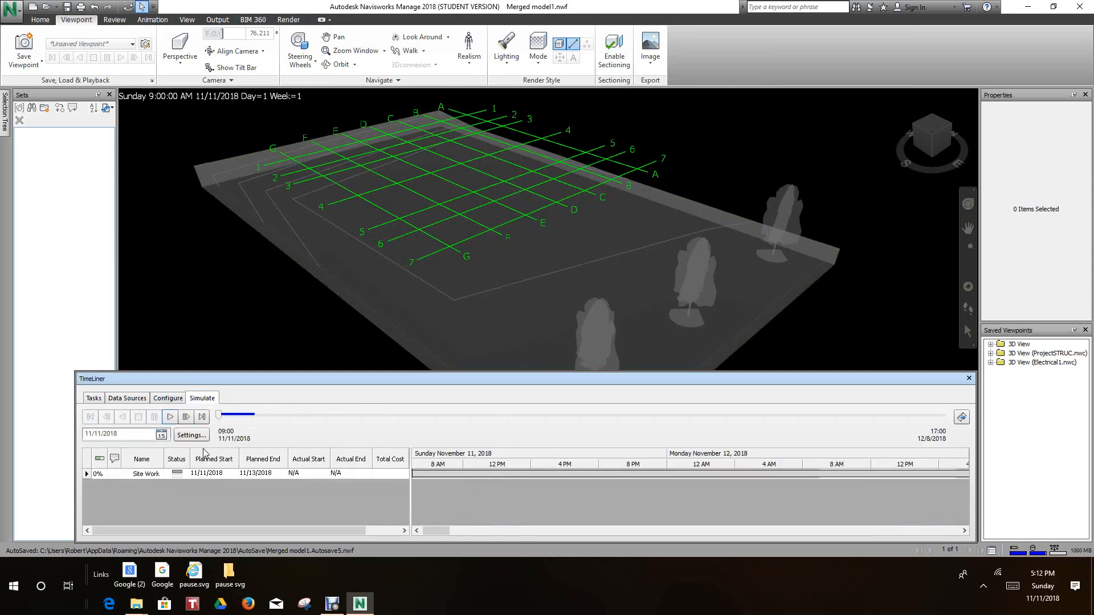
{"action": "left_click", "coordinate": [169, 416]}
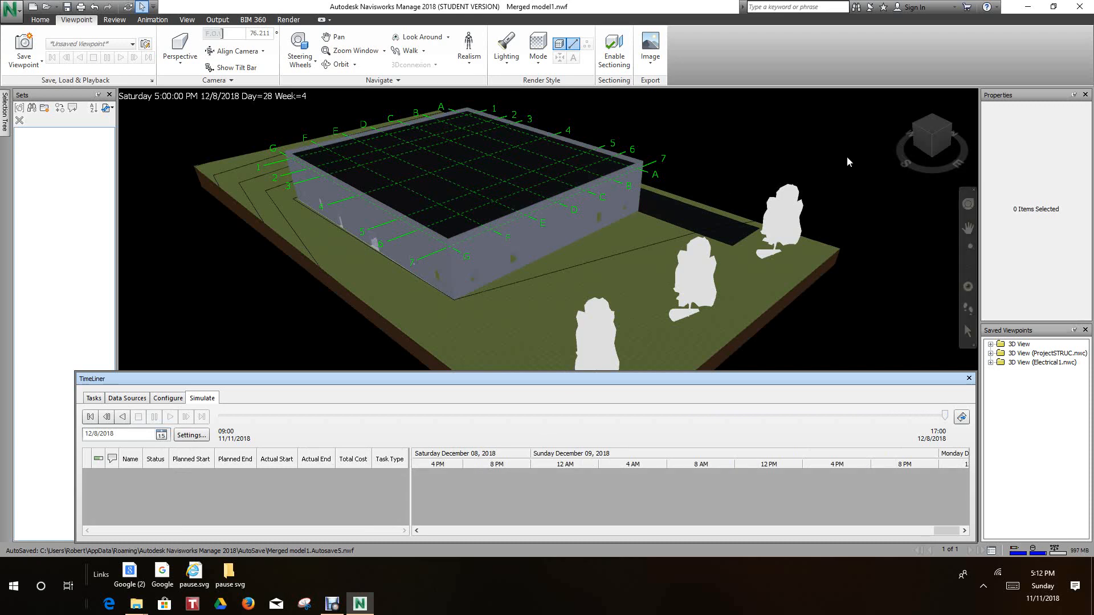
{"action": "left_click_drag", "start_coordinate": [944, 139], "coordinate": [890, 131]}
{"action": "middle_click_drag", "start_coordinate": [699, 270], "coordinate": [613, 382]}
{"action": "scroll", "coordinate": [650, 252], "scroll_direction": "up", "scroll_amount": 1}
{"action": "scroll", "coordinate": [650, 252], "scroll_direction": "up", "scroll_amount": 3}
{"action": "middle_click_drag", "start_coordinate": [589, 224], "coordinate": [586, 257]}
{"action": "scroll", "coordinate": [563, 238], "scroll_direction": "up", "scroll_amount": 2}
{"action": "scroll", "coordinate": [614, 239], "scroll_direction": "down", "scroll_amount": 5}
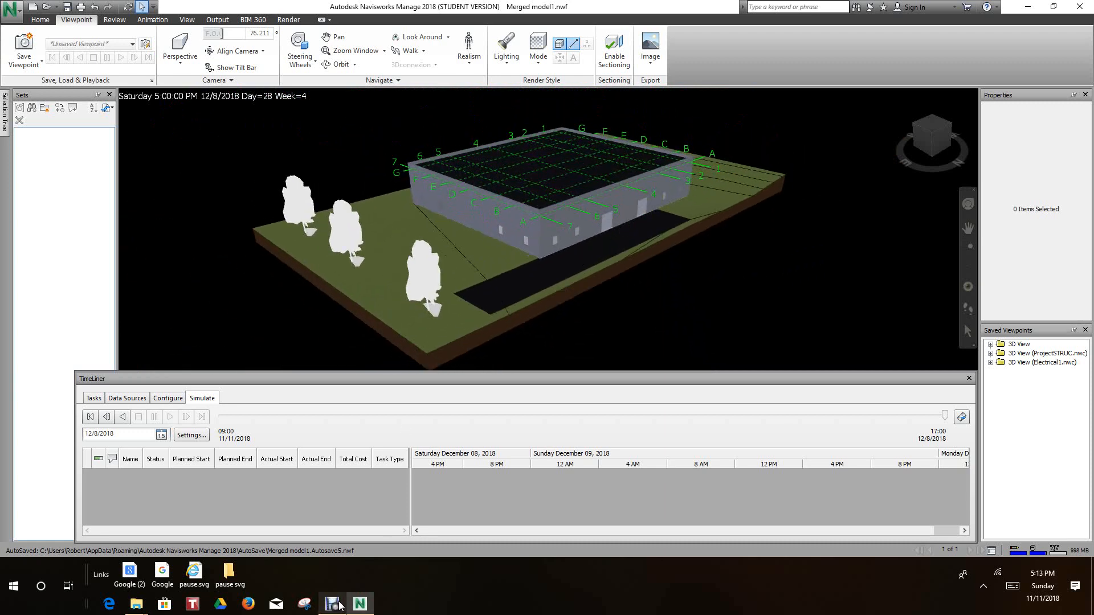
{"action": "mouse_move", "coordinate": [332, 610]}
Return TimeLiner to the task list after browsing its other pages, and move its window down to uncover the whole model
{"action": "left_click", "coordinate": [94, 398]}
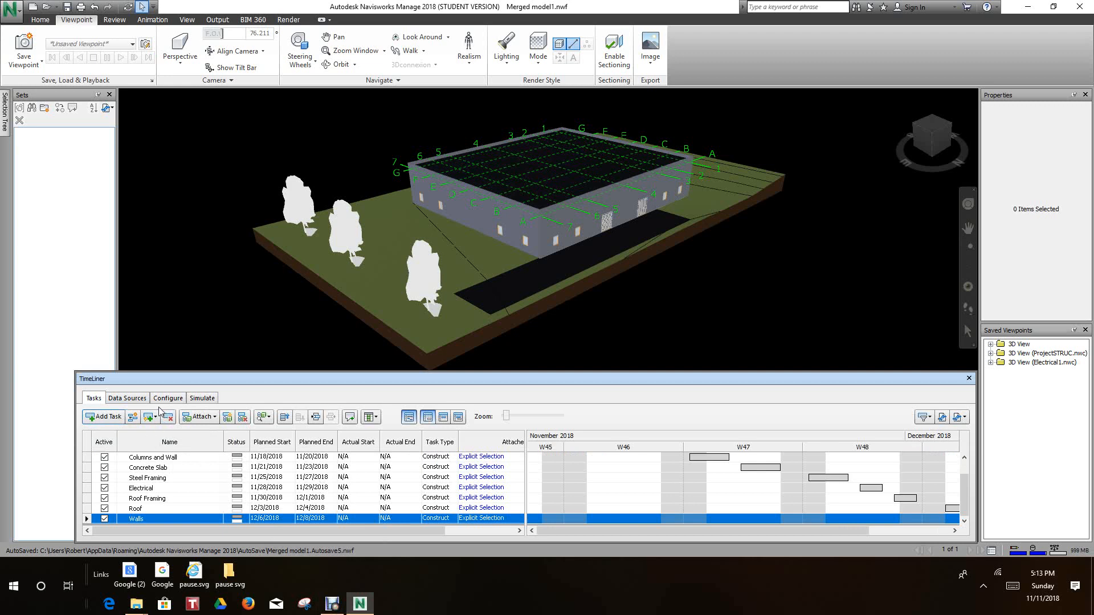
{"action": "left_click", "coordinate": [134, 400]}
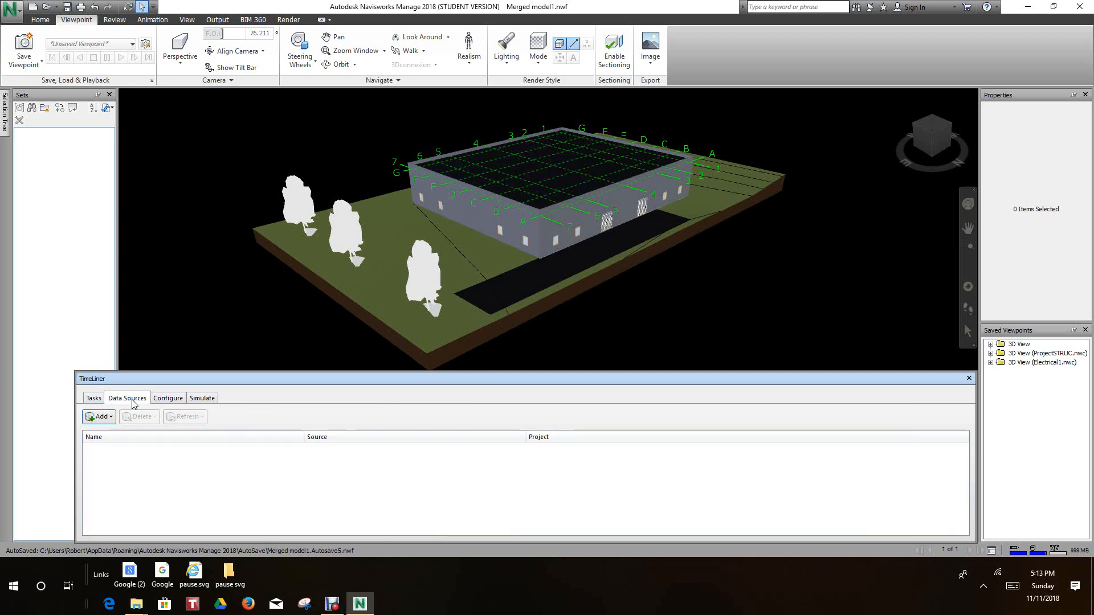
{"action": "left_click", "coordinate": [171, 401]}
{"action": "left_click", "coordinate": [203, 399]}
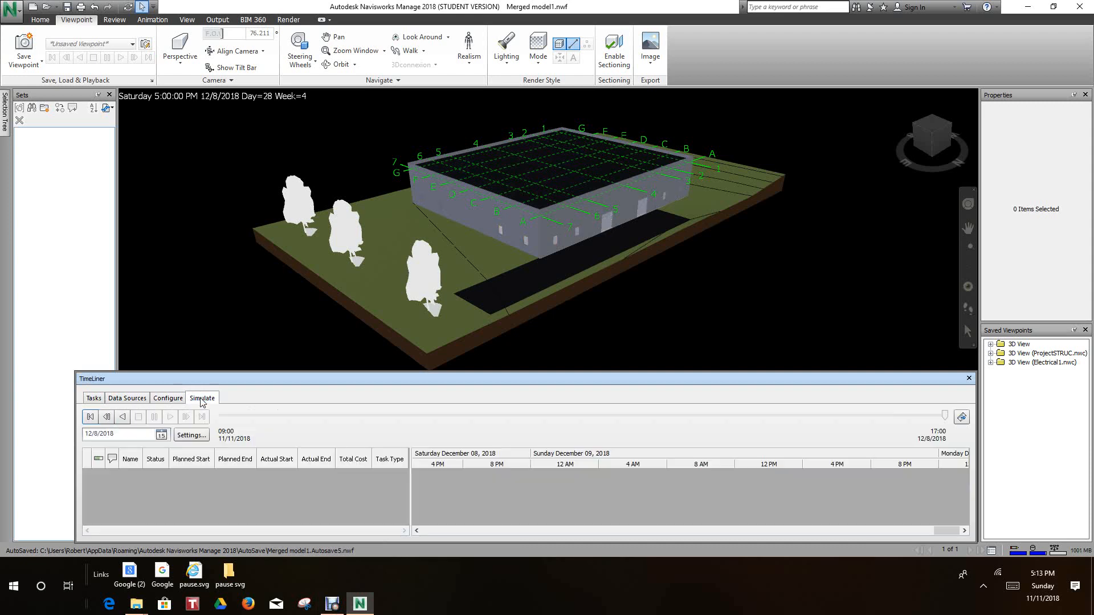
{"action": "left_click", "coordinate": [119, 401]}
{"action": "left_click", "coordinate": [100, 400]}
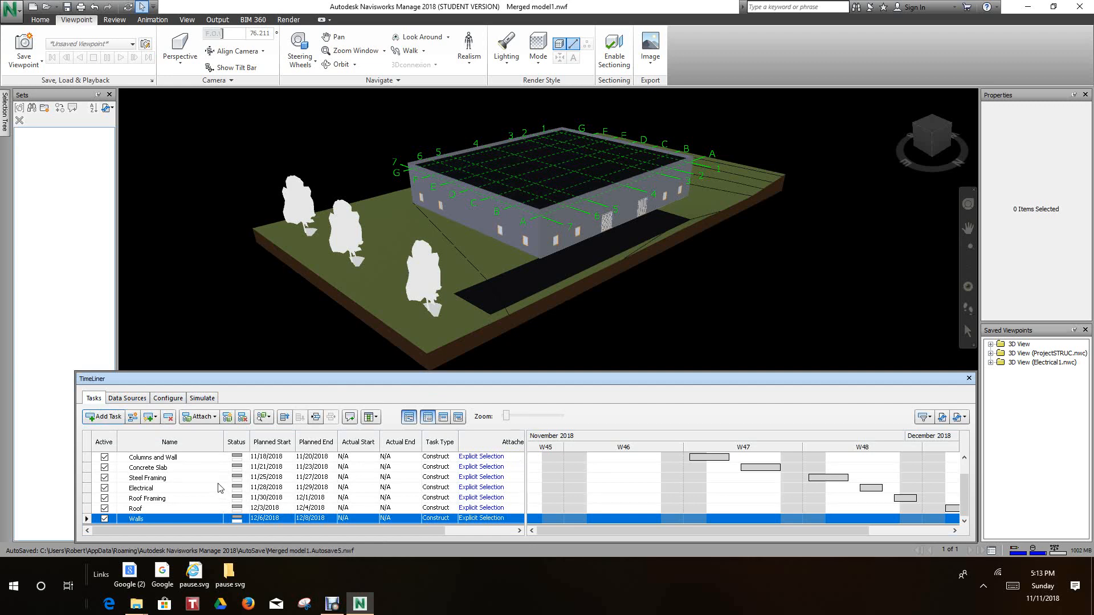
{"action": "left_click_drag", "start_coordinate": [438, 379], "coordinate": [445, 465]}
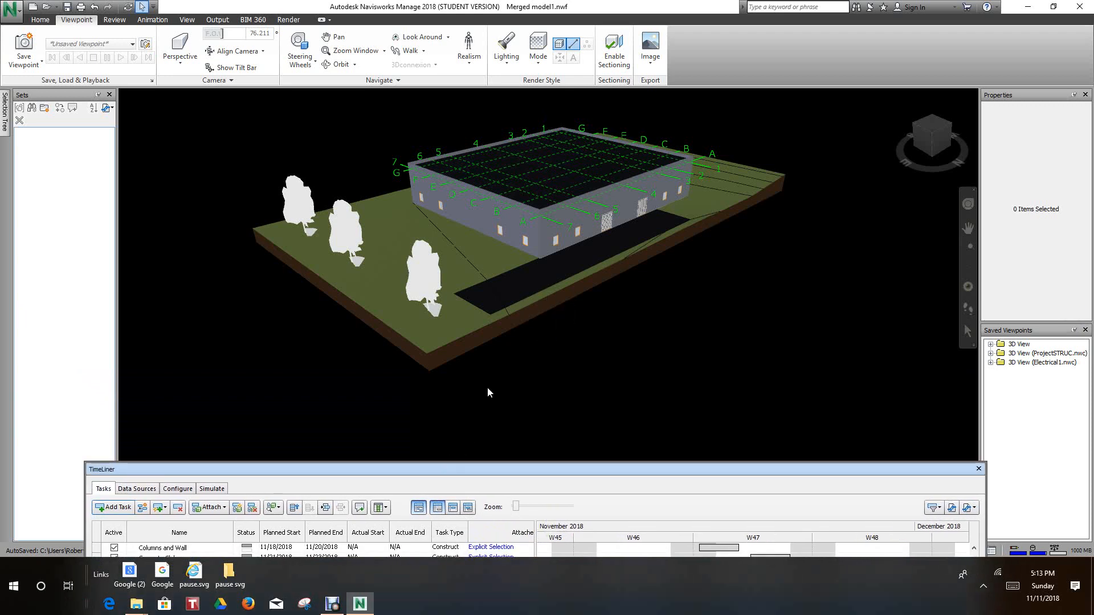
{"action": "left_click", "coordinate": [331, 603]}
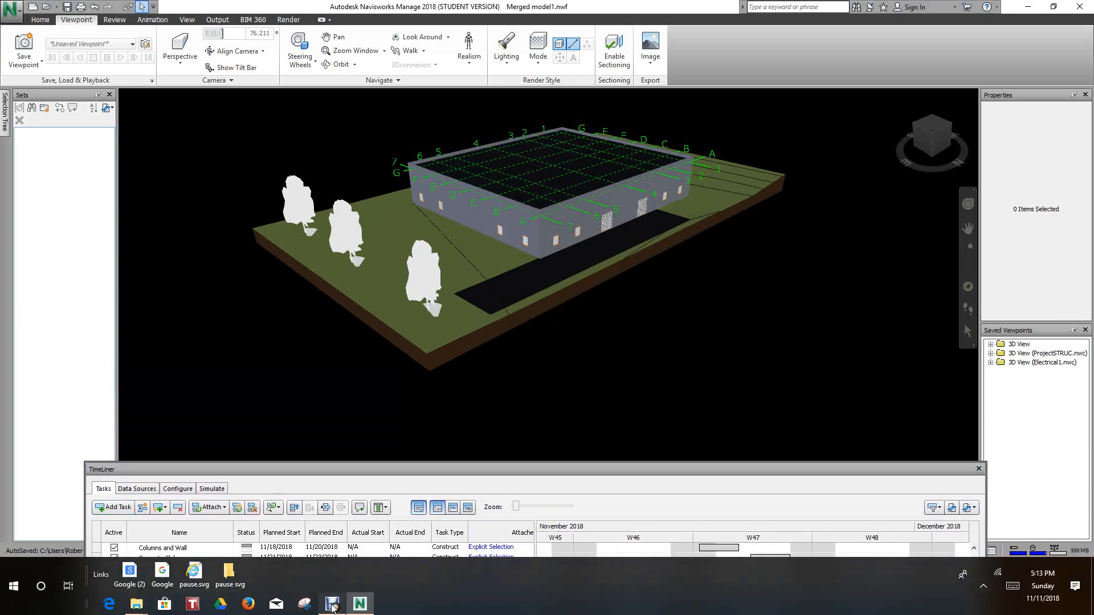